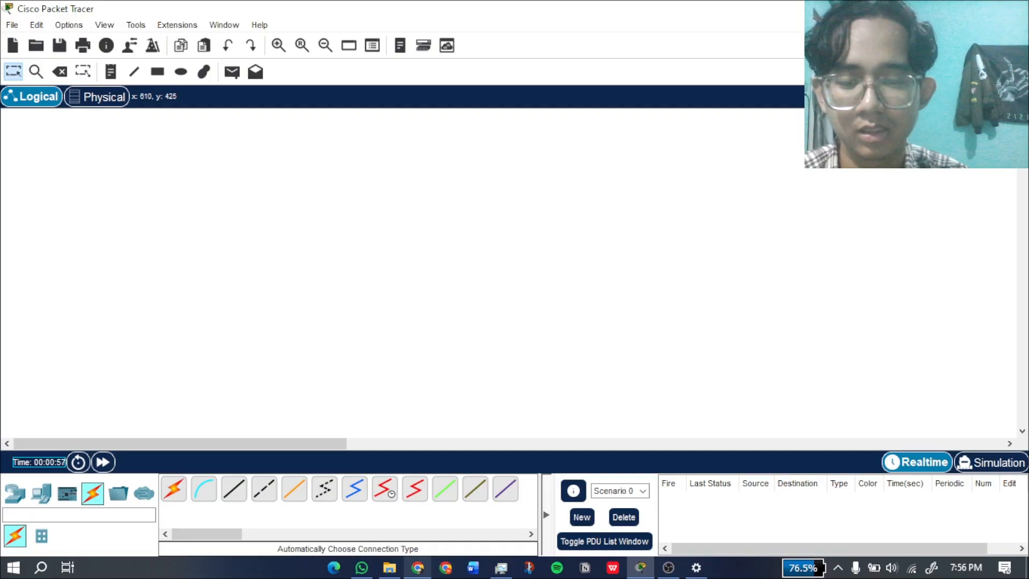
Consult the topology sketch foto-tugas-dmjk.jpg in the browser and place two PT-Router routers one above the other in the Packet Tracer workspace.
left_click(418, 568)
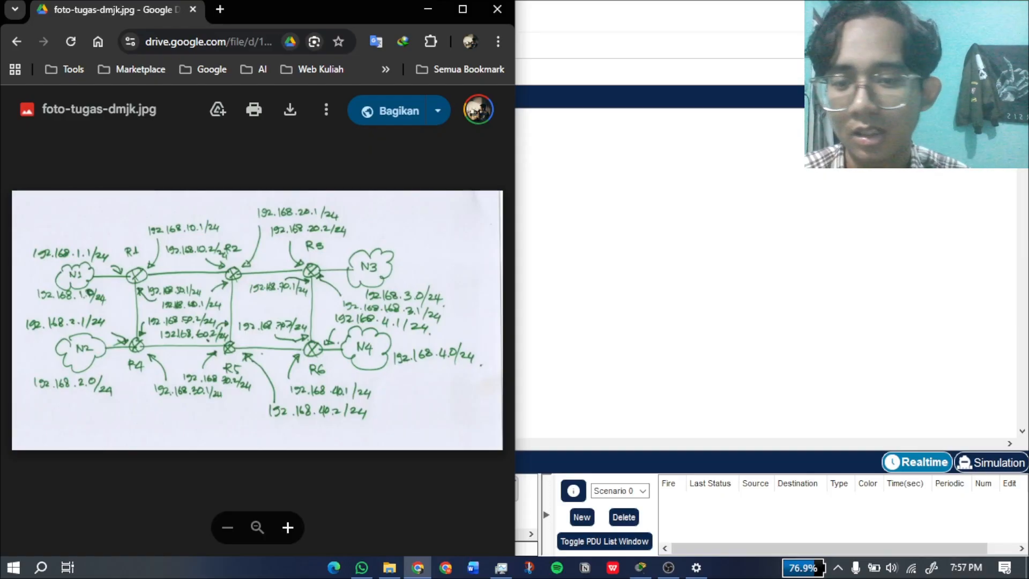
key("alt+Tab")
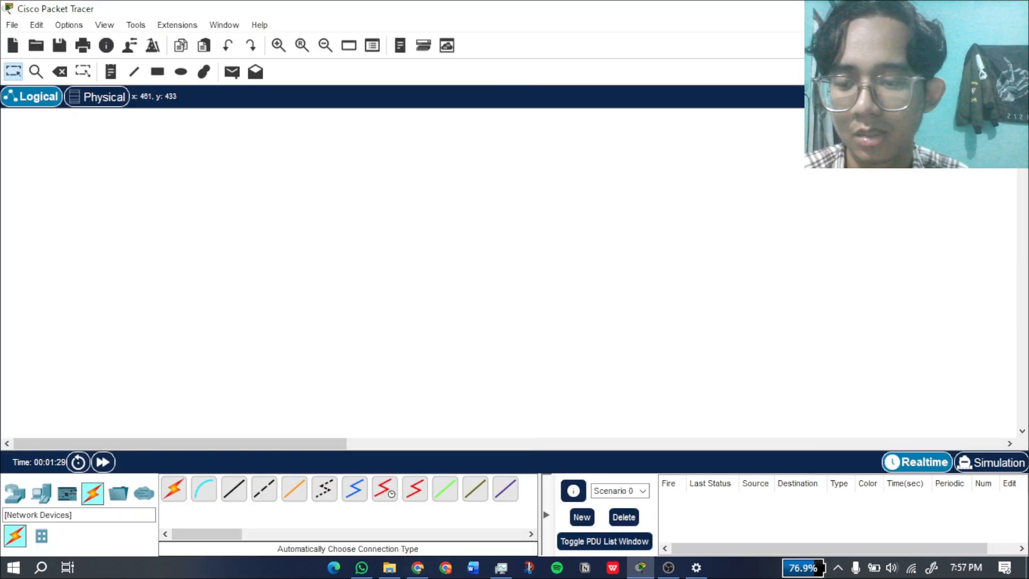
left_click(15, 492)
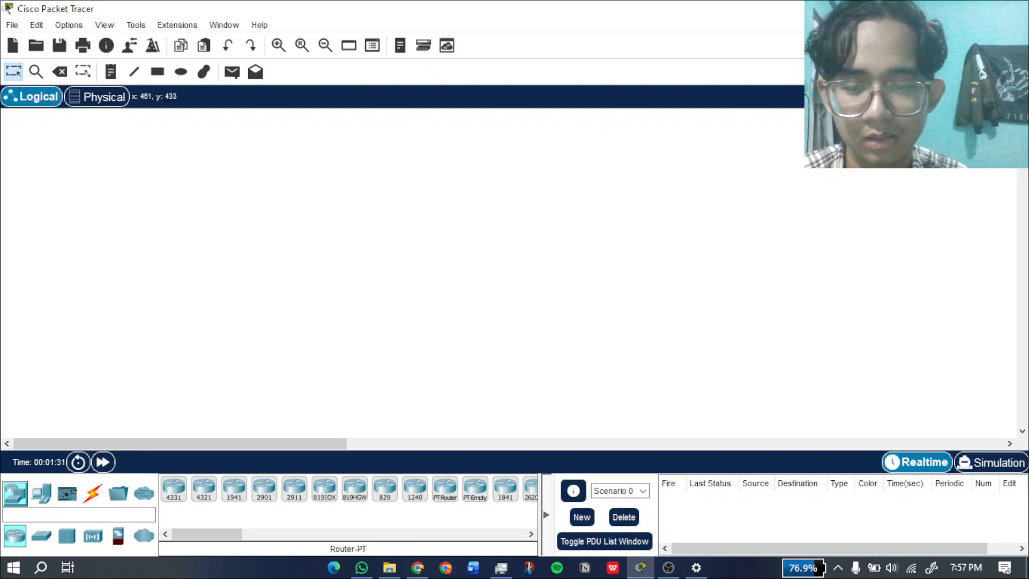
left_click(445, 487)
left_click(376, 193)
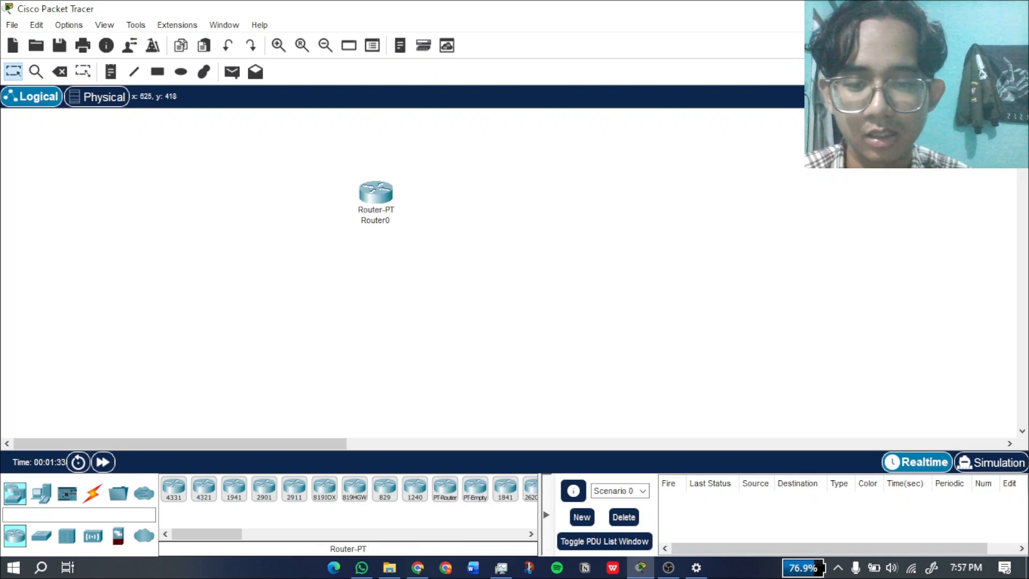
left_click(444, 488)
left_click(374, 329)
Add four more PT-Router routers beside the first pair to form two rows of three.
left_click(444, 488)
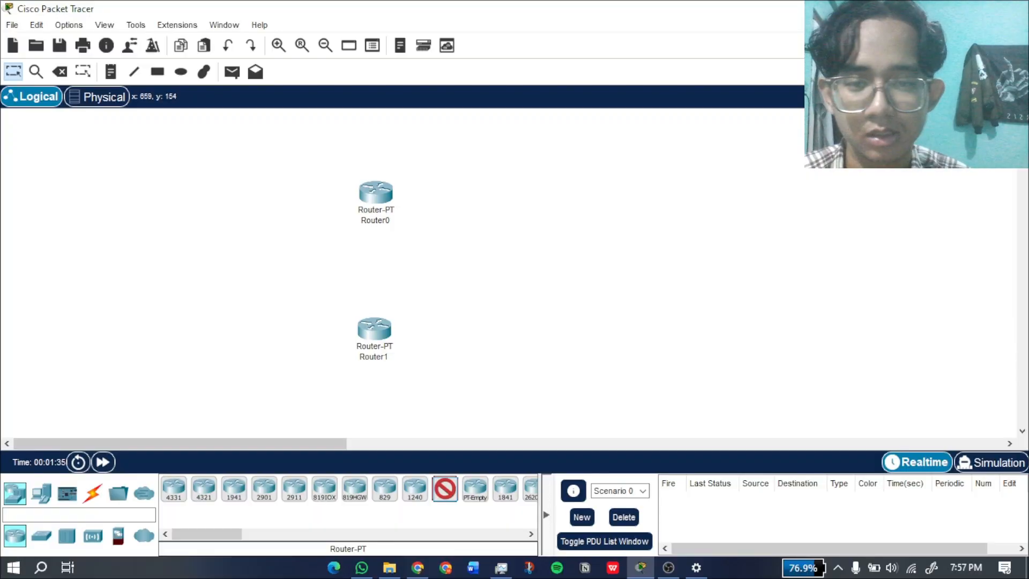
left_click(523, 193)
left_click(444, 488)
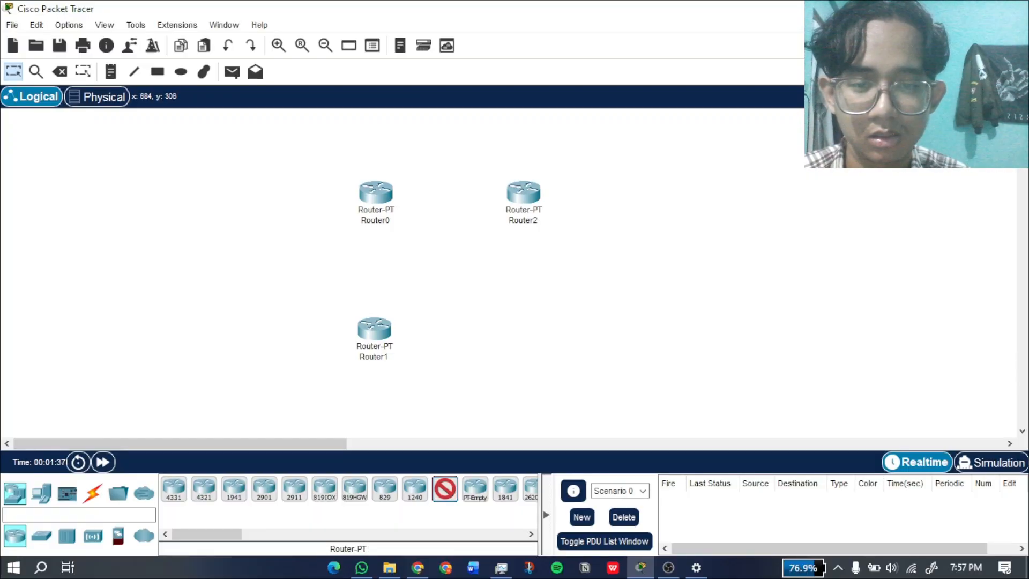
left_click(524, 338)
left_click(445, 489)
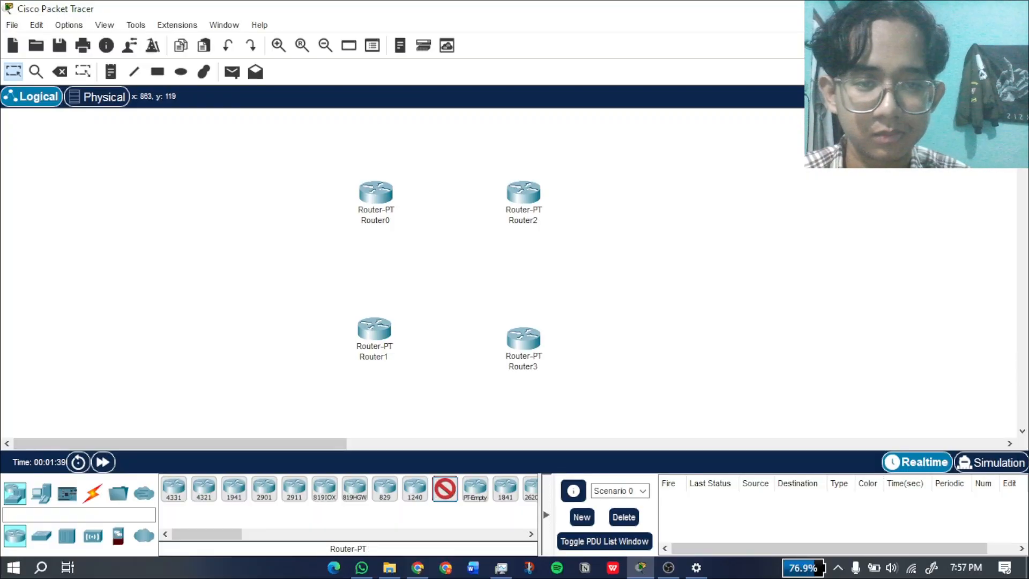
left_click(652, 198)
left_click(445, 488)
left_click(663, 336)
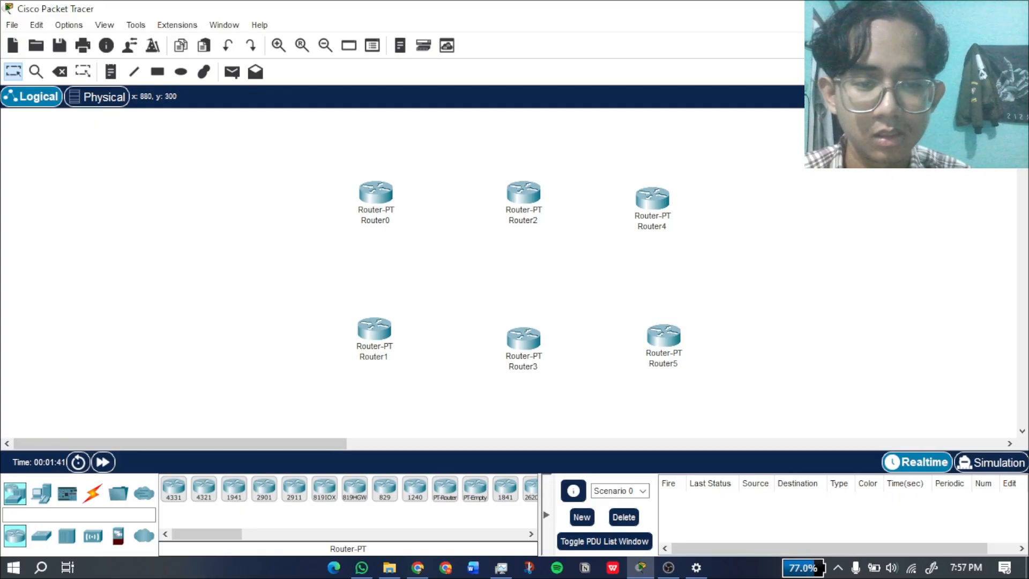
Place four PT-Switch switches, one at each end of both router rows, and line up the two switches beyond Router4 and Router5.
left_click(41, 492)
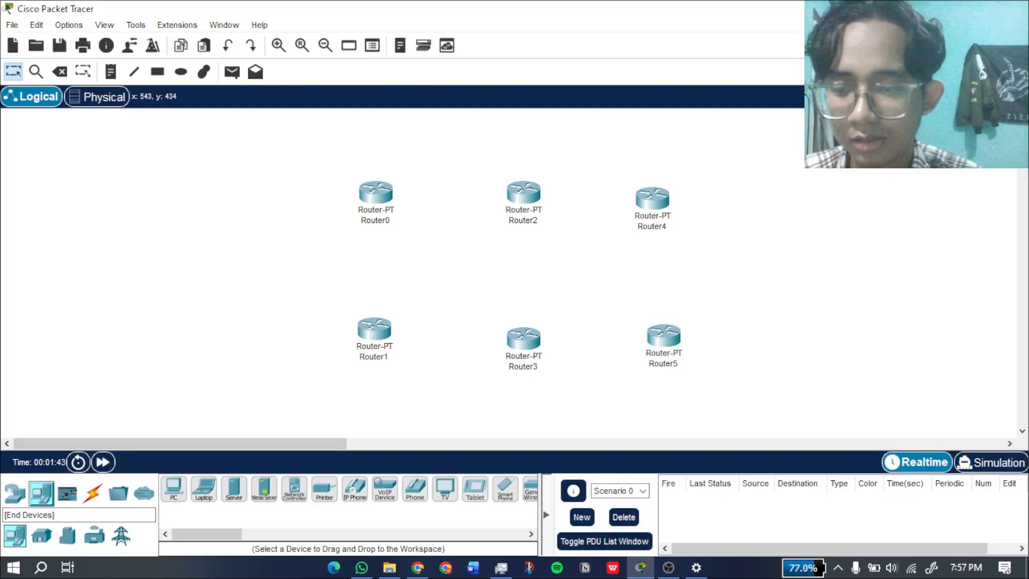
left_click(15, 493)
left_click(41, 535)
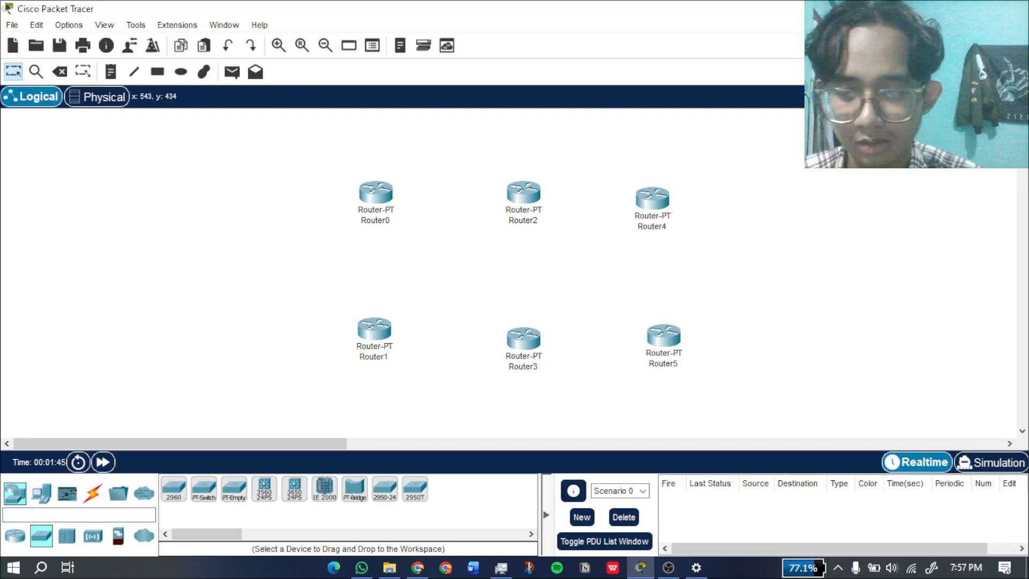
left_click(204, 489)
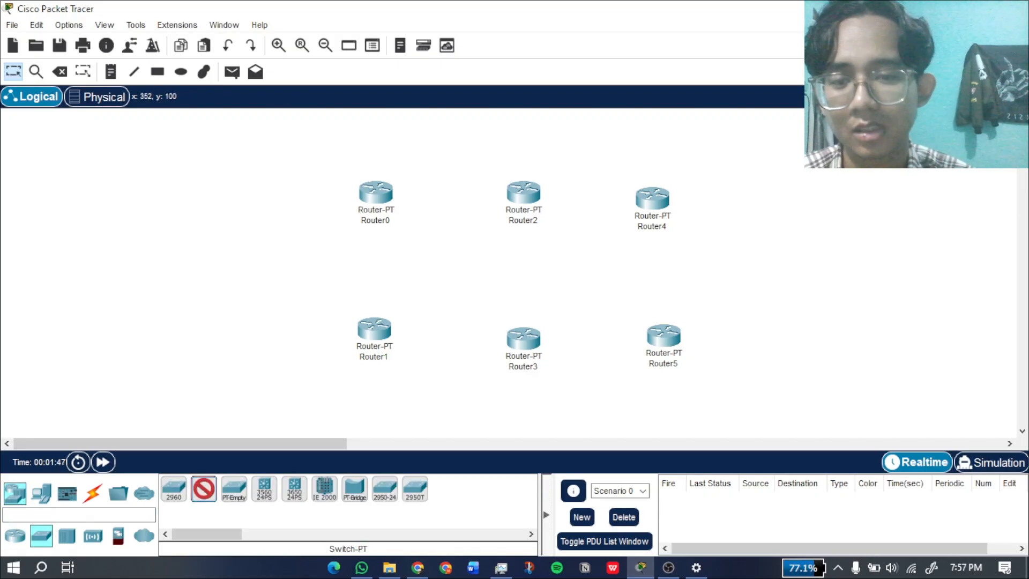
left_click(265, 184)
left_click(204, 489)
left_click(264, 339)
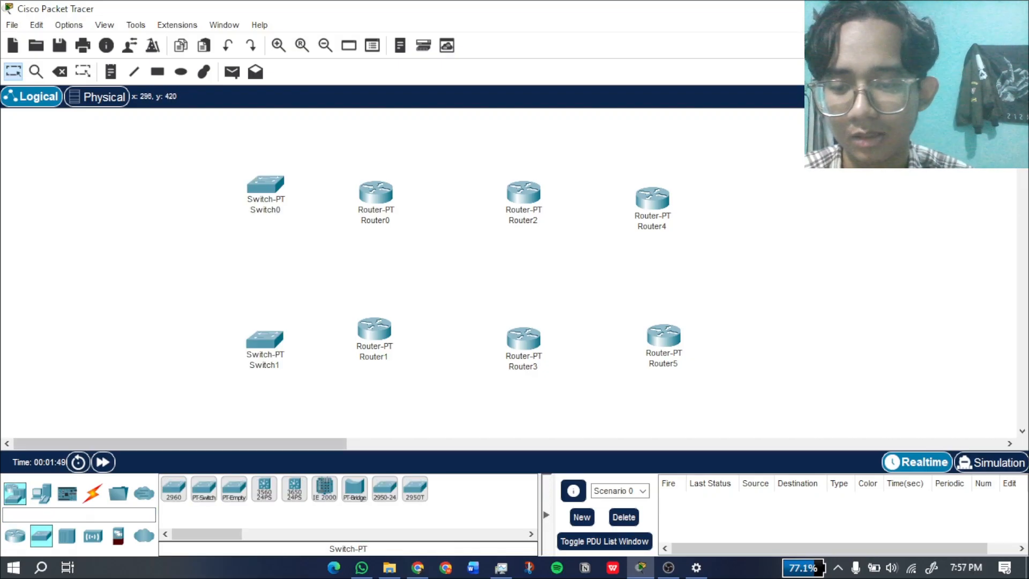
left_click(203, 489)
left_click(759, 183)
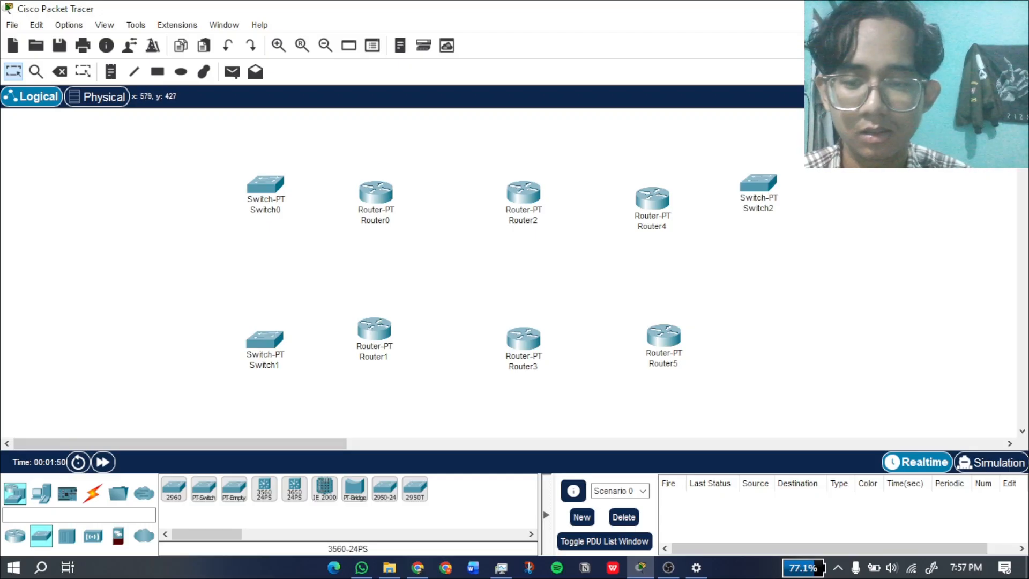
left_click(203, 489)
left_click(778, 349)
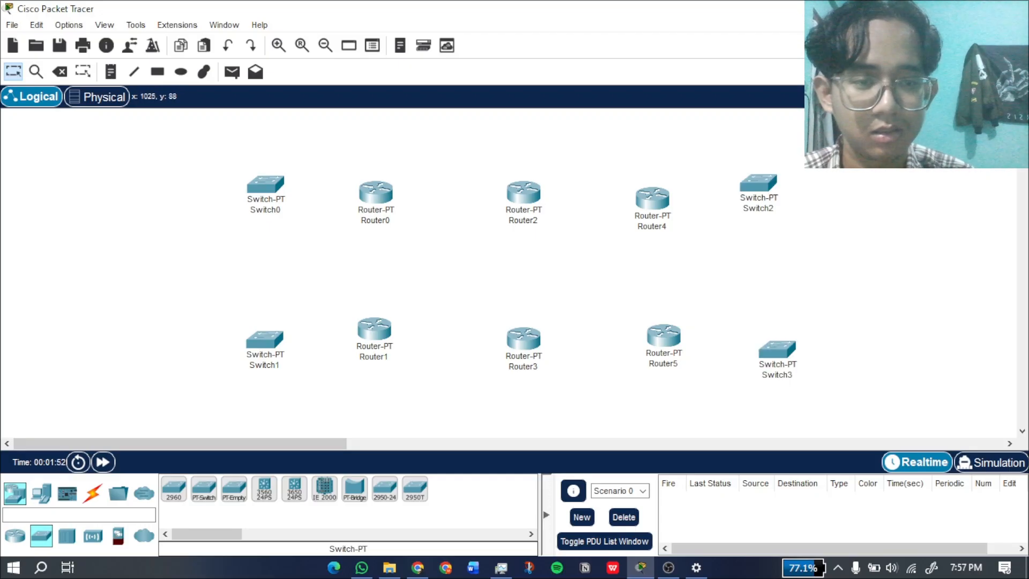
left_click_drag(758, 183, 773, 191)
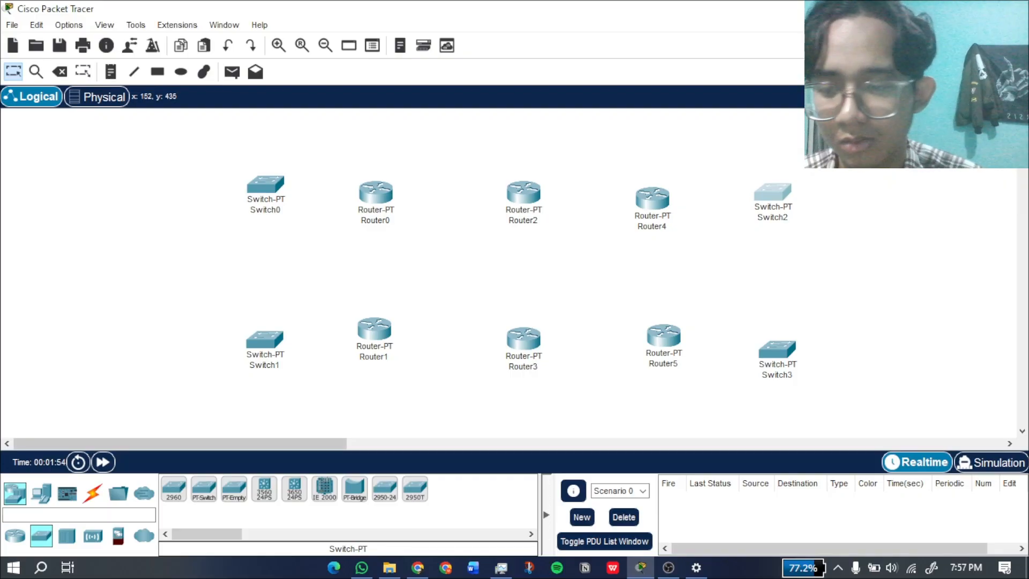
Place two PCs and one laptop on the outer side of Switch0.
left_click(41, 492)
left_click(173, 488)
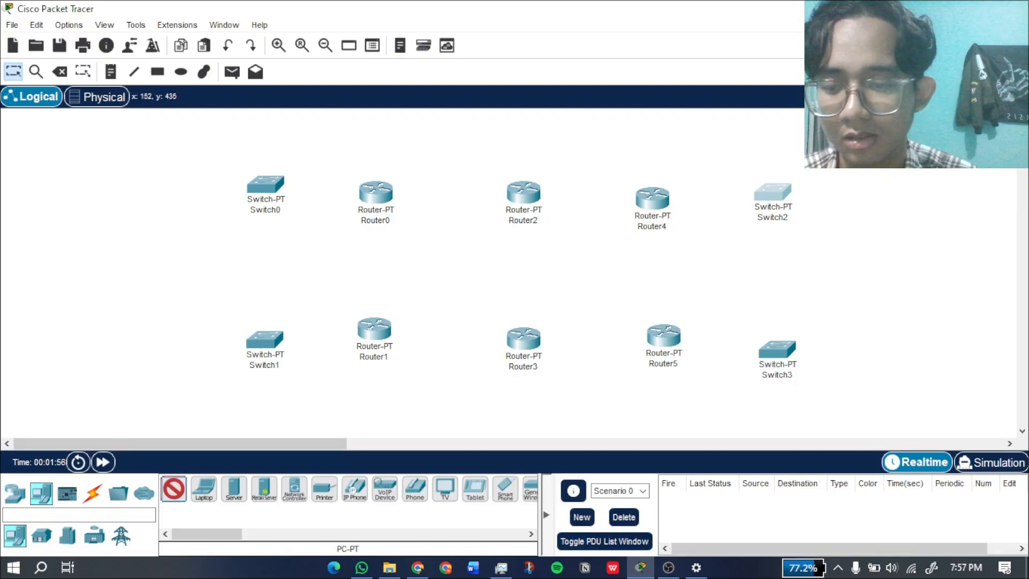
left_click(182, 142)
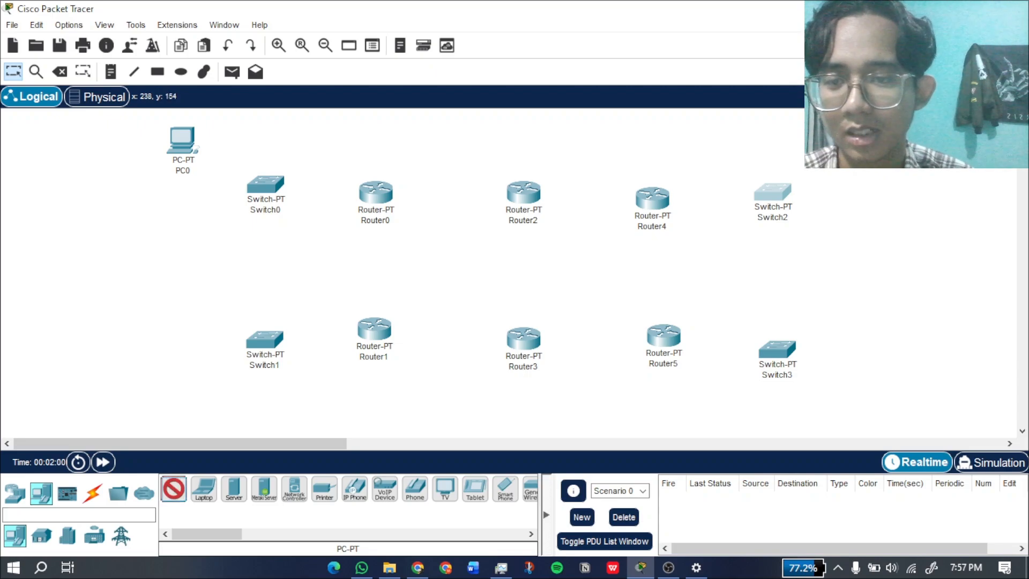
left_click(179, 226)
left_click(204, 487)
left_click(116, 188)
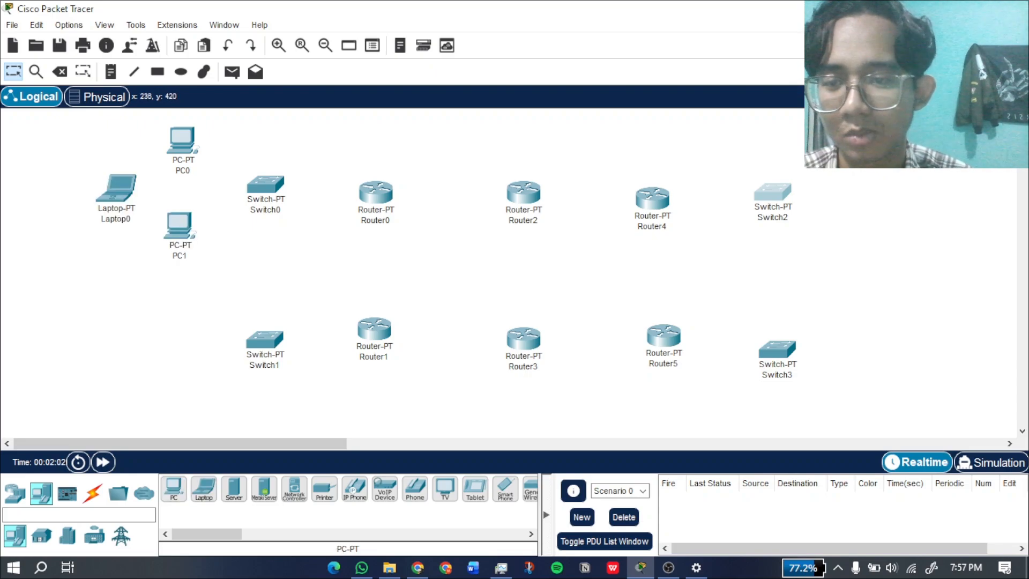
Place two PCs and one laptop on the outer side of Switch1.
left_click(173, 488)
left_click(180, 307)
scroll(180, 311, "down", 1)
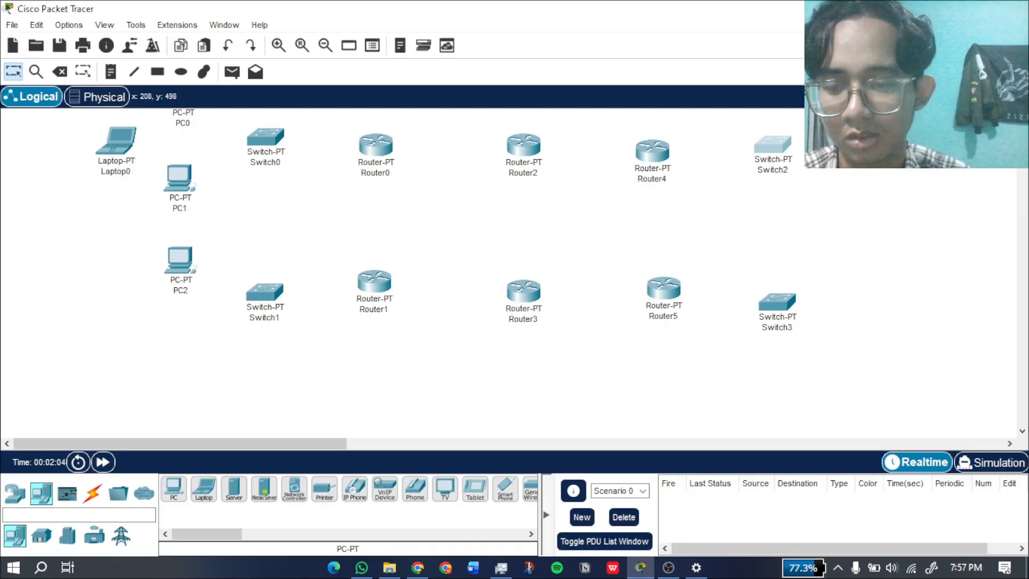
left_click(174, 488)
left_click(178, 335)
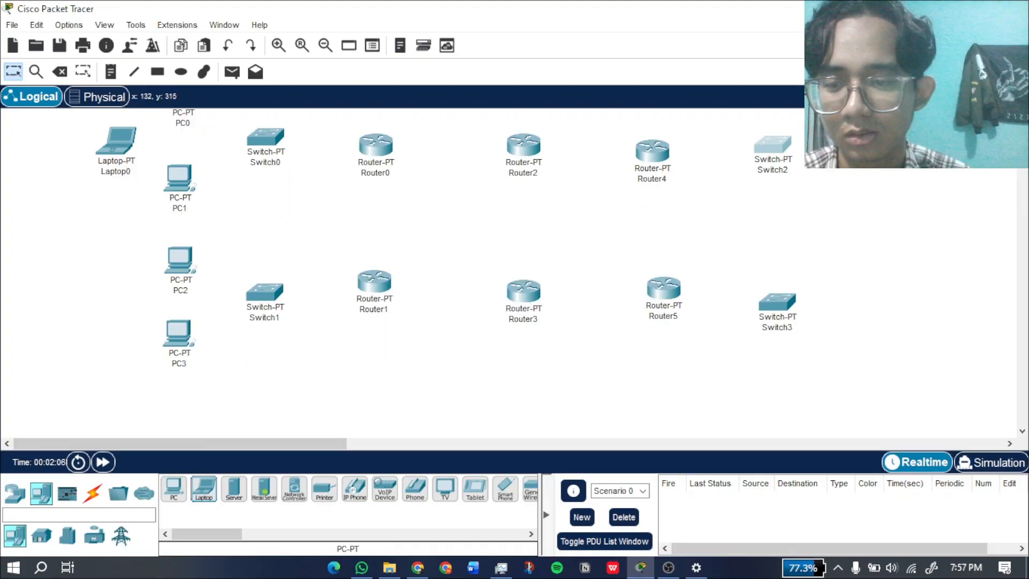
left_click(203, 489)
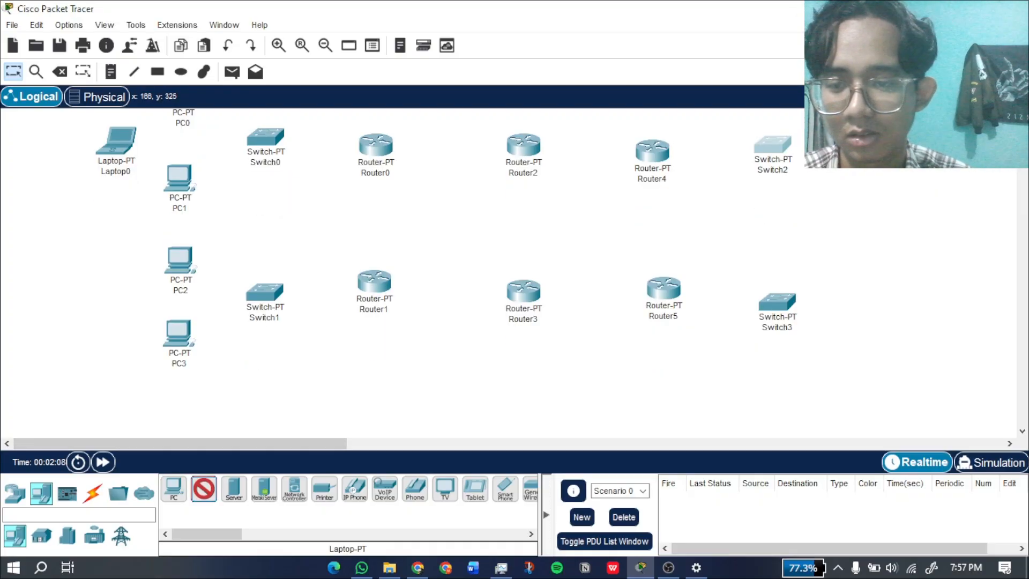
left_click(125, 305)
Place two PCs and one laptop on the outer side of Switch3.
left_click_drag(273, 443, 343, 443)
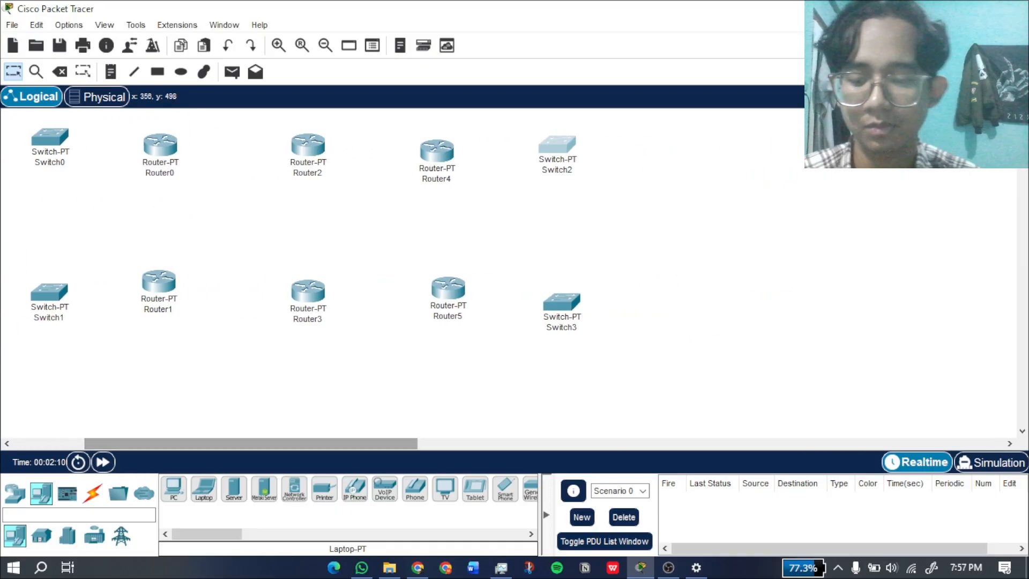
left_click(173, 489)
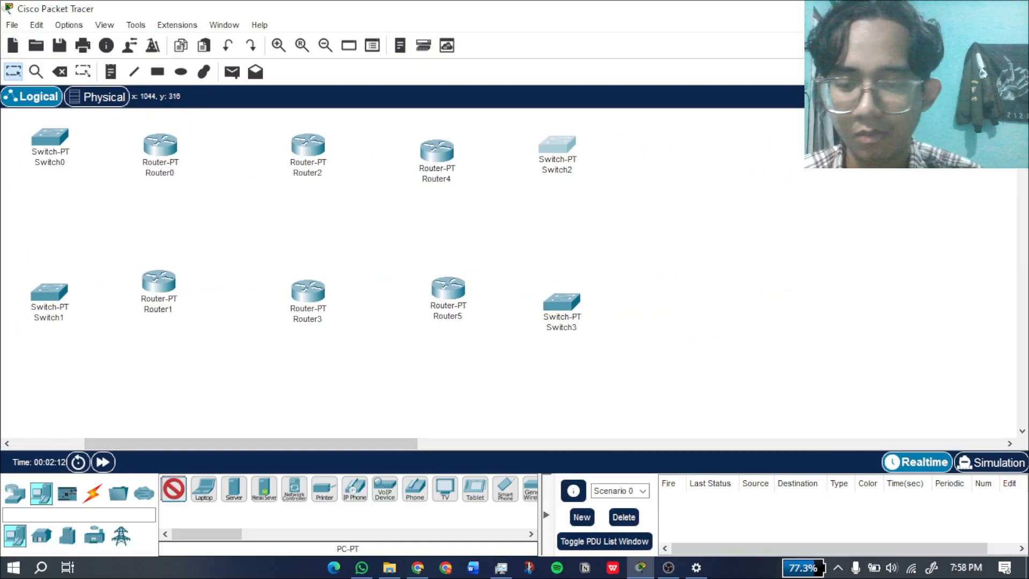
left_click(623, 262)
left_click(173, 489)
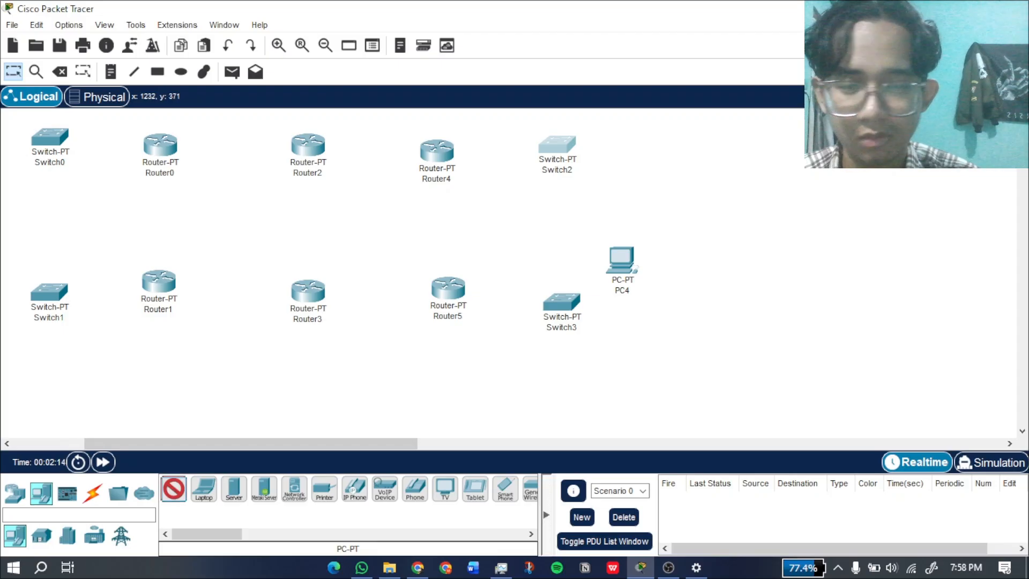
left_click(625, 339)
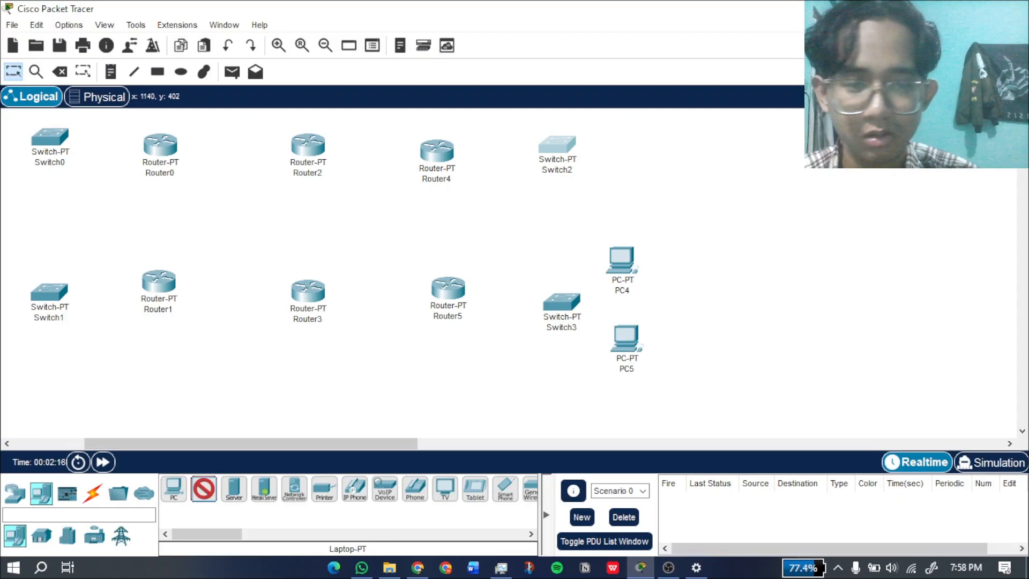
left_click(696, 306)
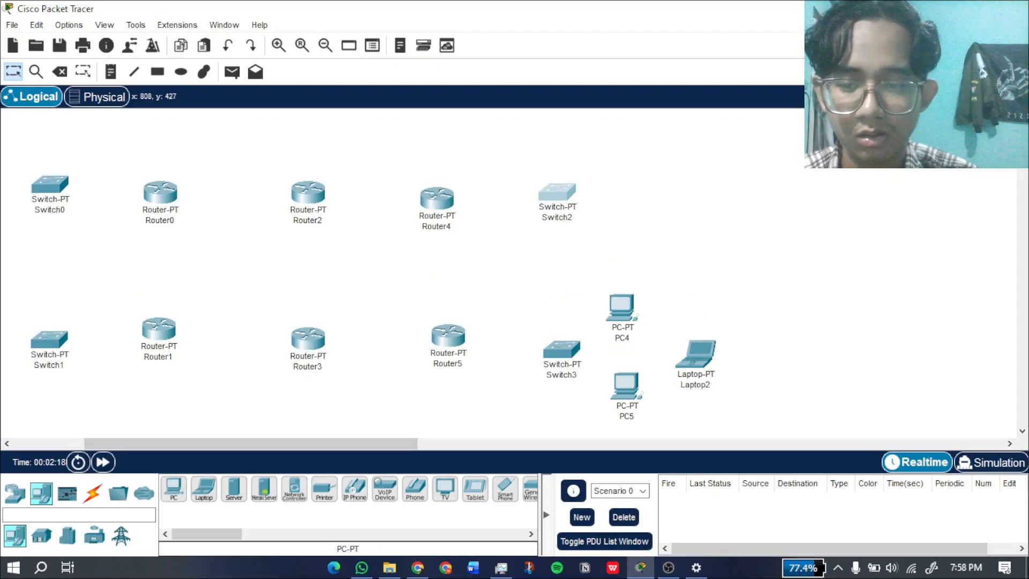
Place two PCs and one laptop on the outer side of Switch2.
left_click(173, 489)
left_click(639, 159)
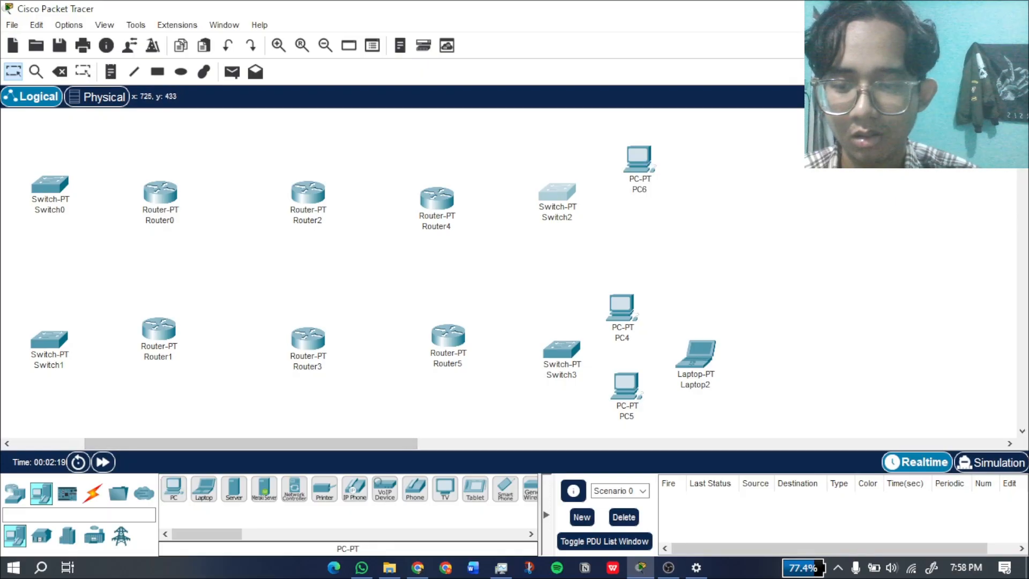
left_click(635, 236)
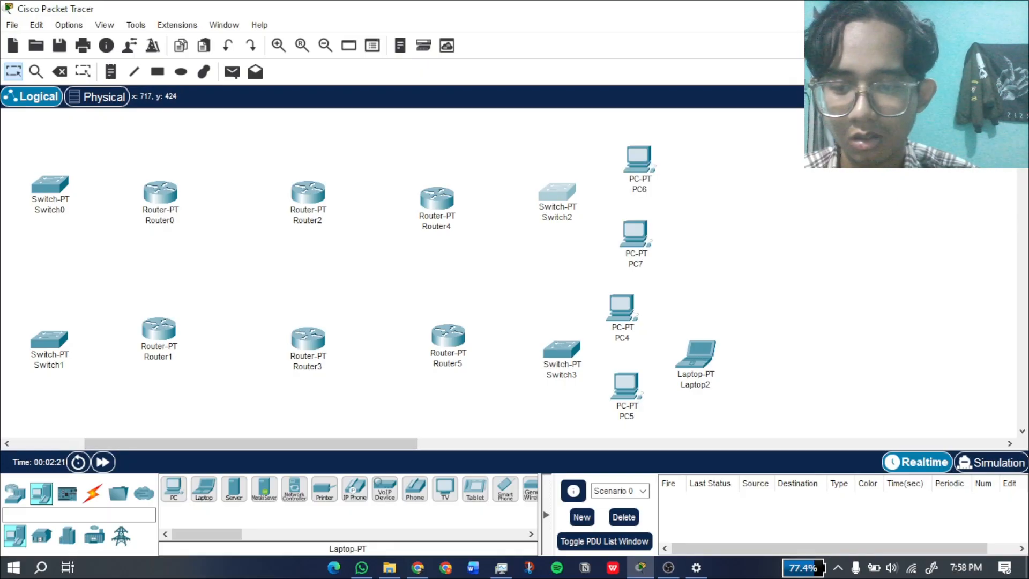
left_click(204, 489)
left_click(703, 200)
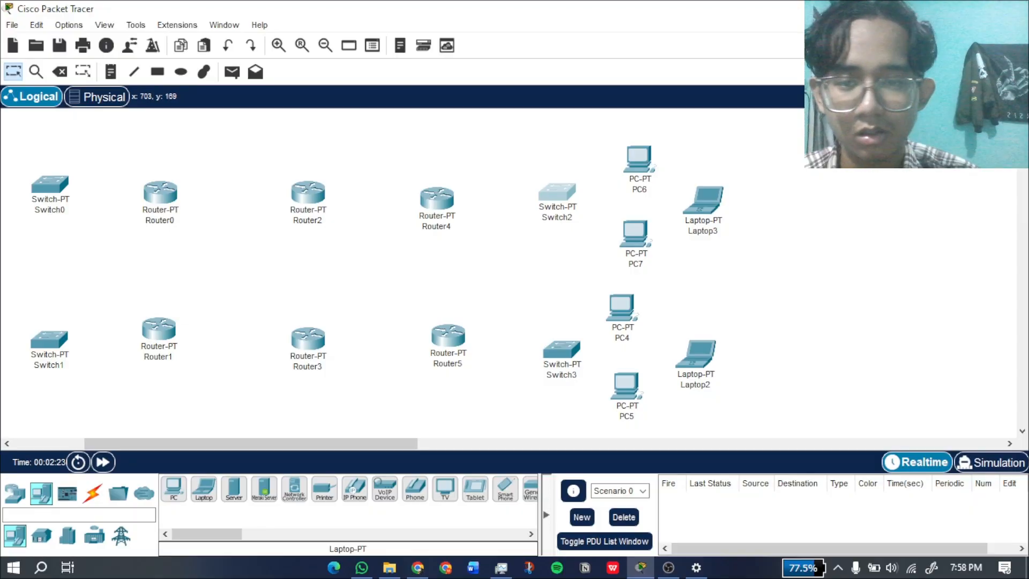
Remove the two fiber interface modules from Router0's chassis and close its device window.
scroll(343, 223, "up", 3)
scroll(343, 223, "down", 4)
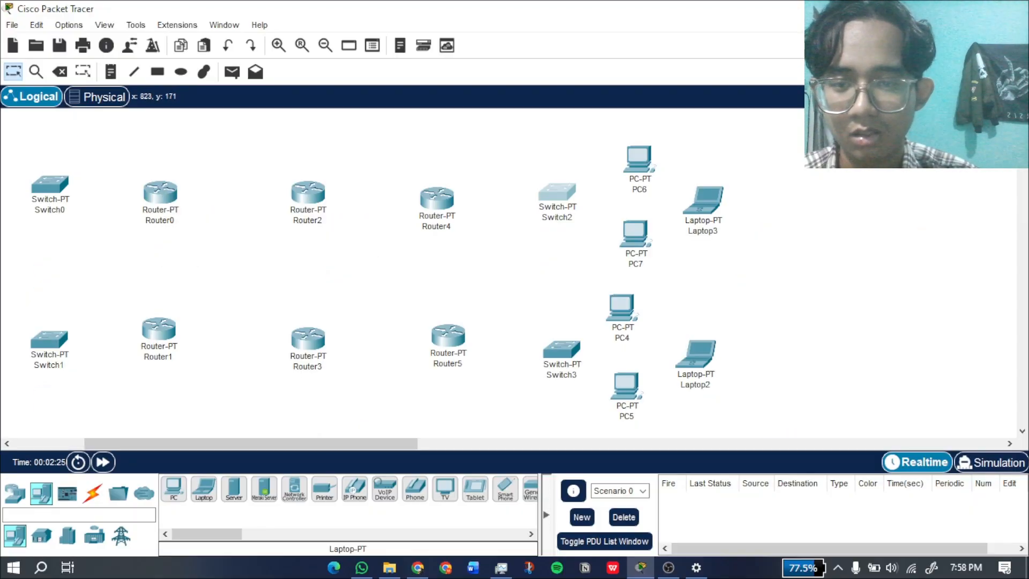
scroll(402, 268, "left", 3)
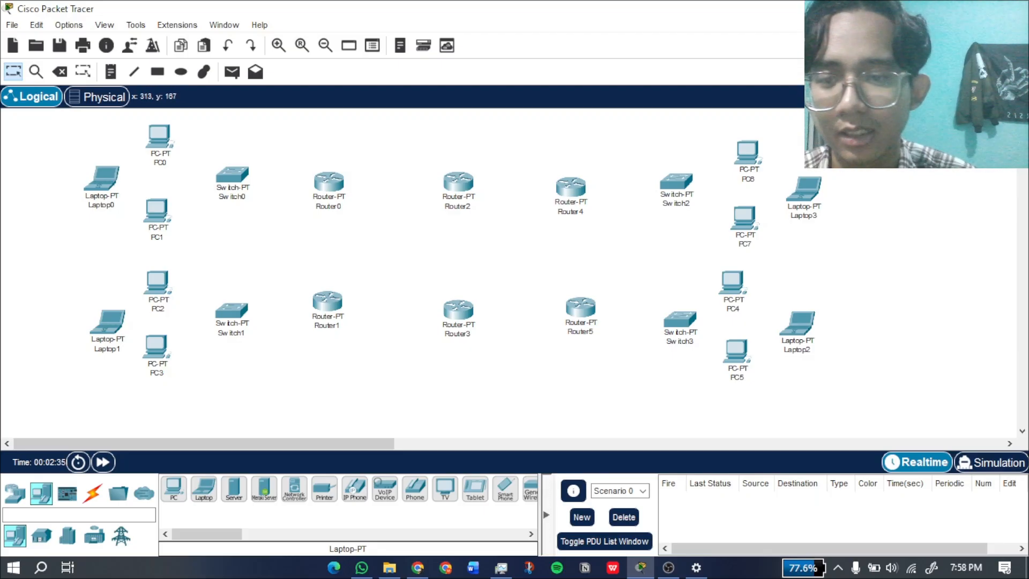
left_click(328, 183)
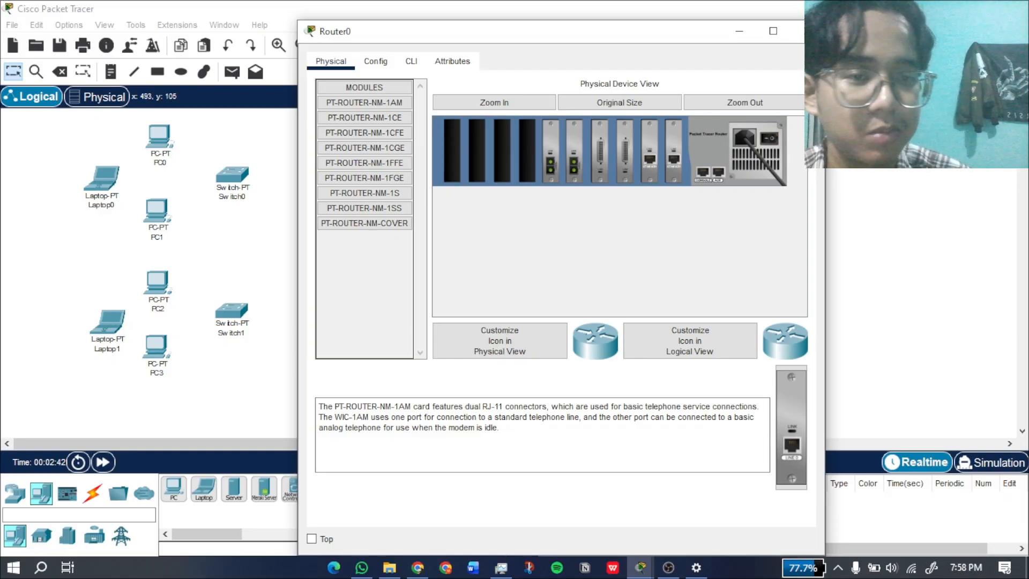
left_click_drag(550, 151, 365, 284)
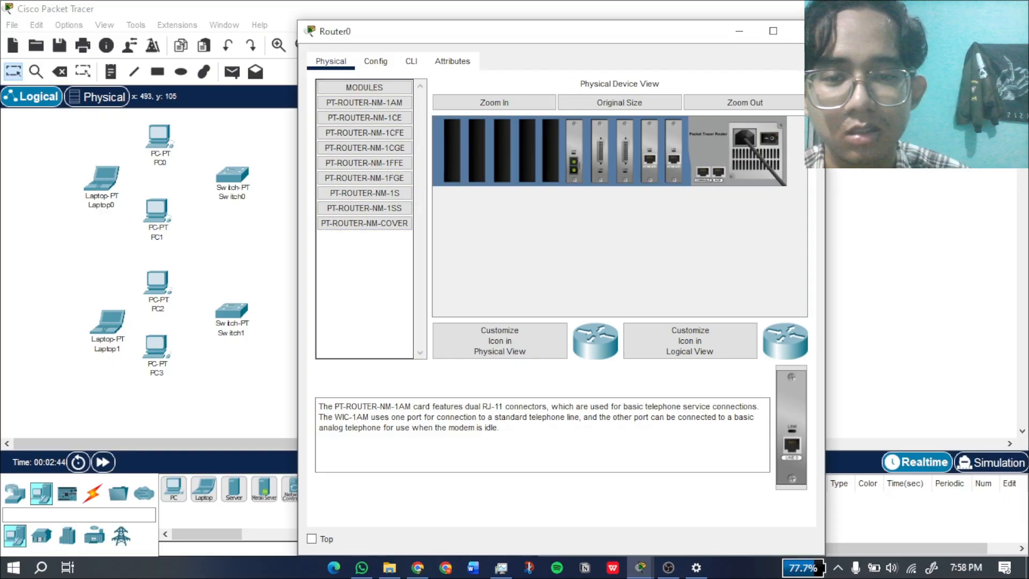
left_click_drag(573, 153, 364, 284)
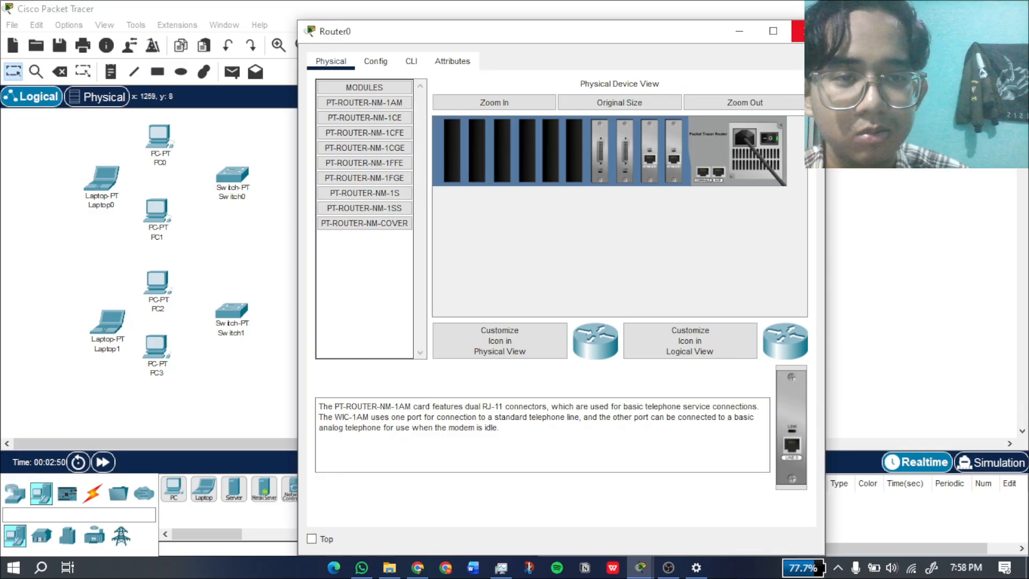
left_click(807, 32)
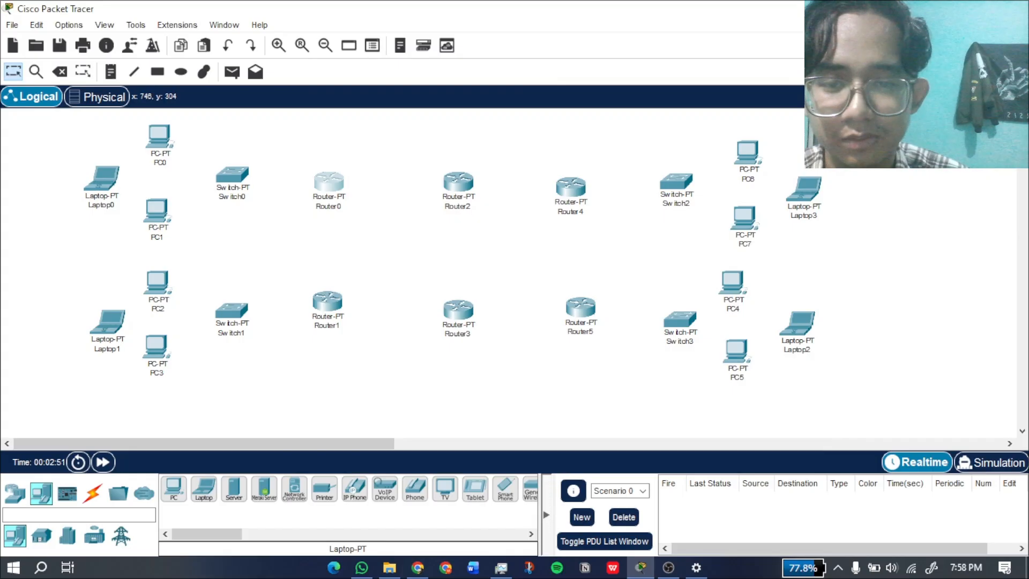
Power off Router3, replace the fiber interface module next to its serial modules with a serial module, and close its device window.
left_click(458, 309)
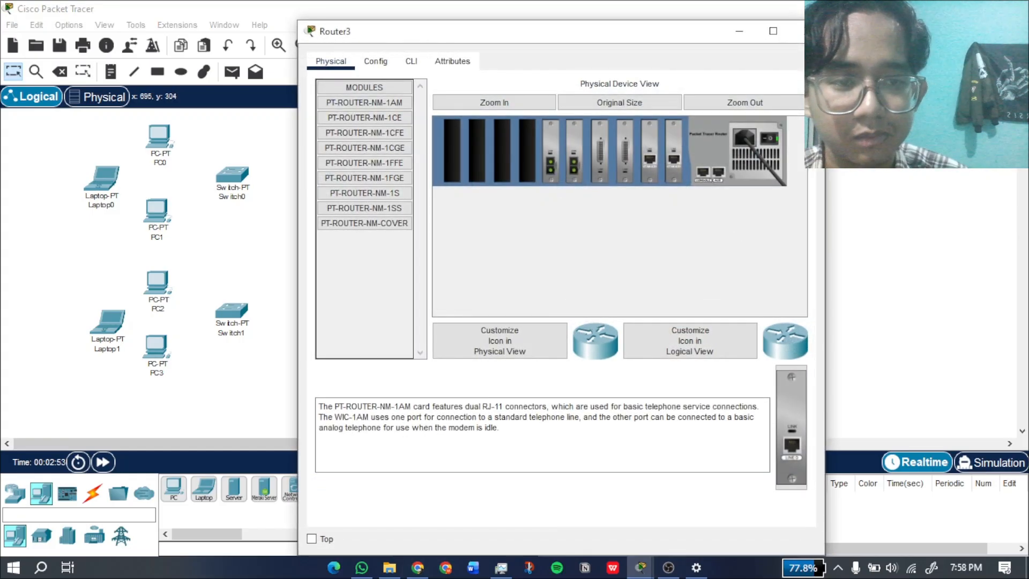
mouse_move(574, 153)
left_mouse_down()
mouse_move(373, 244)
mouse_move(456, 166)
mouse_move(372, 179)
mouse_move(574, 151)
left_mouse_up()
left_click(768, 137)
left_click(807, 31)
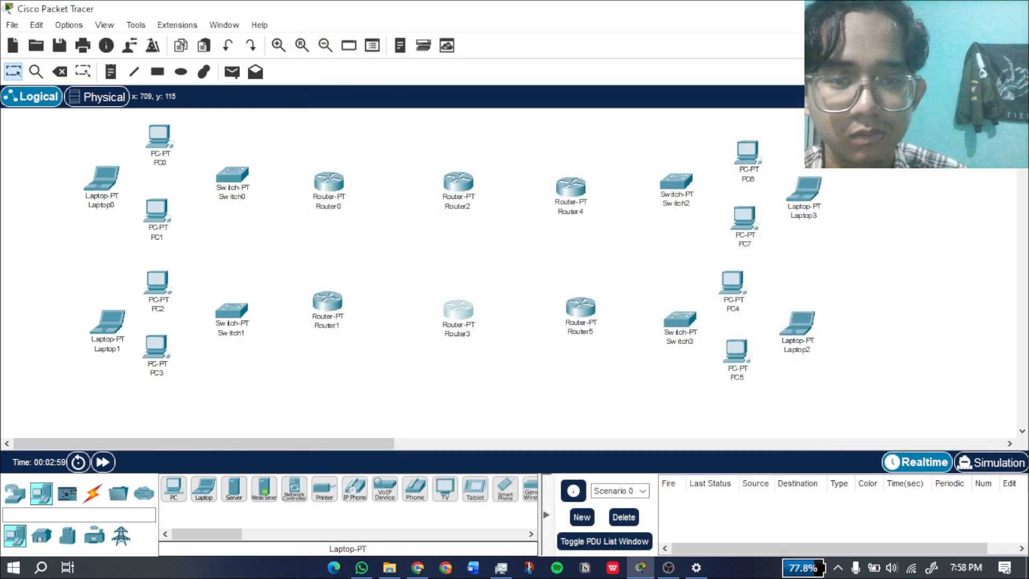
Power off Router2, replace the fiber interface module next to its serial modules with a serial module, and close its device window.
left_click(458, 182)
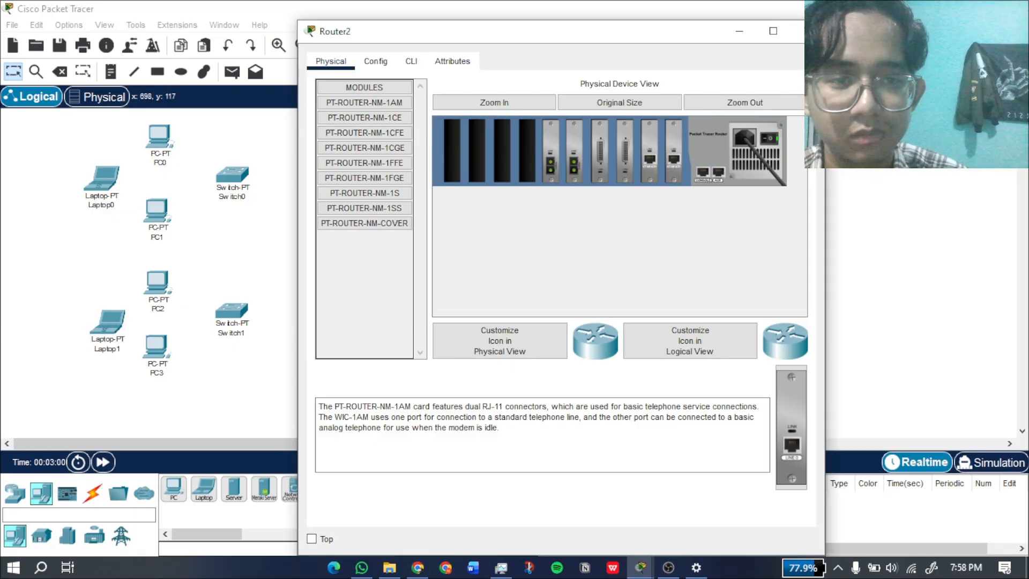
left_click(769, 138)
left_click_drag(573, 151, 370, 193)
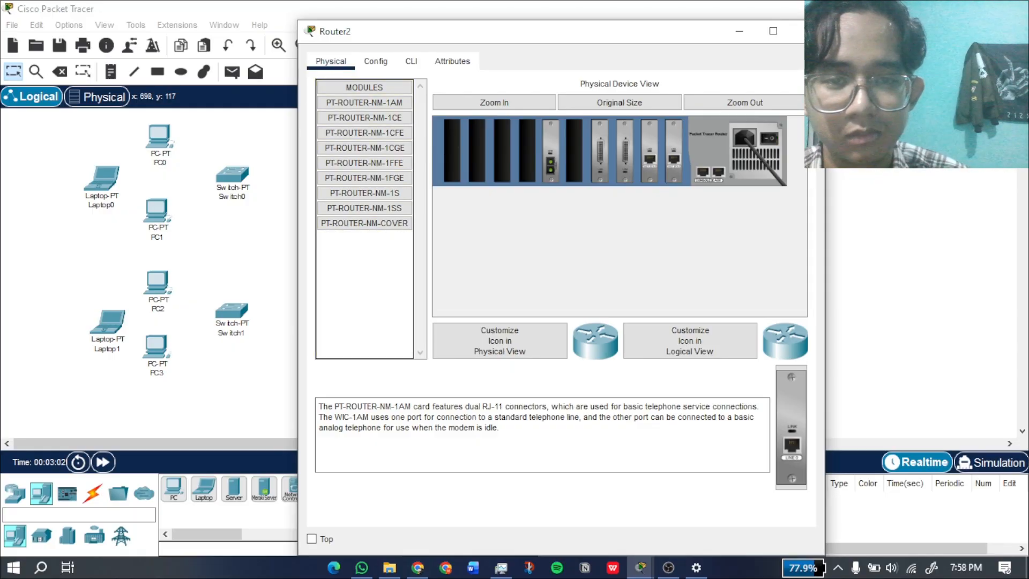
left_click_drag(551, 151, 574, 151)
left_click(808, 32)
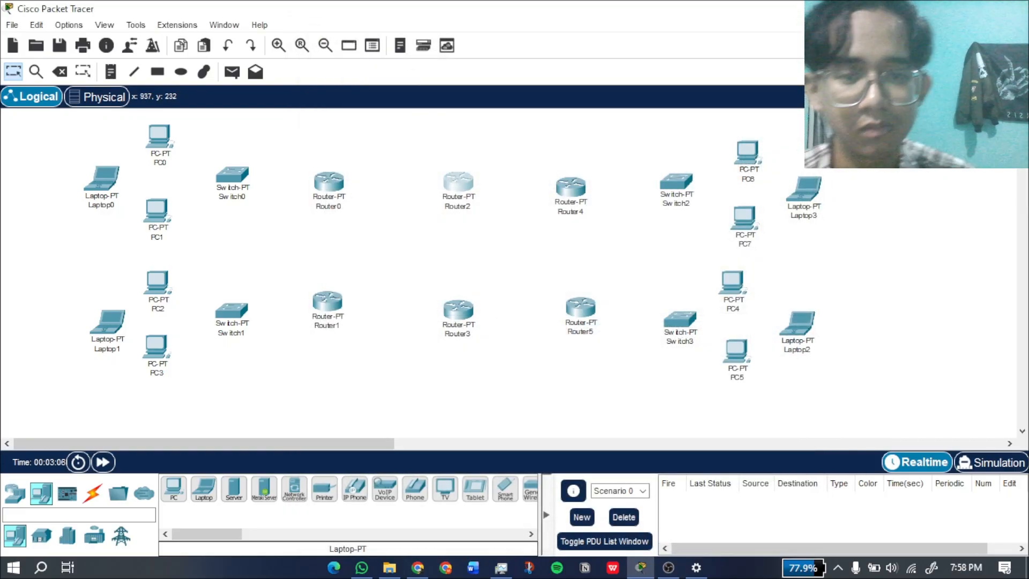
Link Router0 to Router2 and Router2 to Router4 using the automatically chosen connection type.
left_click(93, 493)
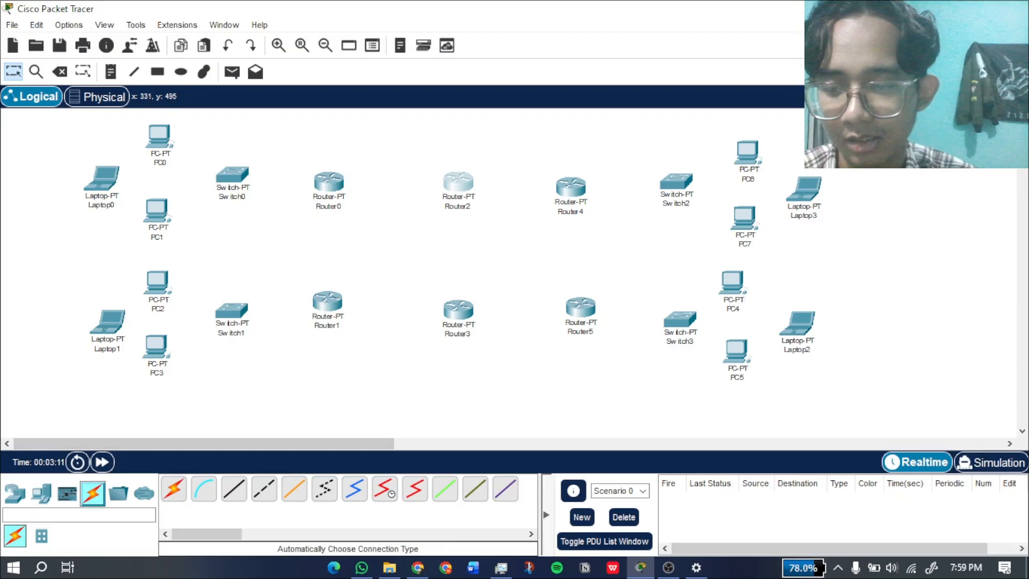
left_click(174, 488)
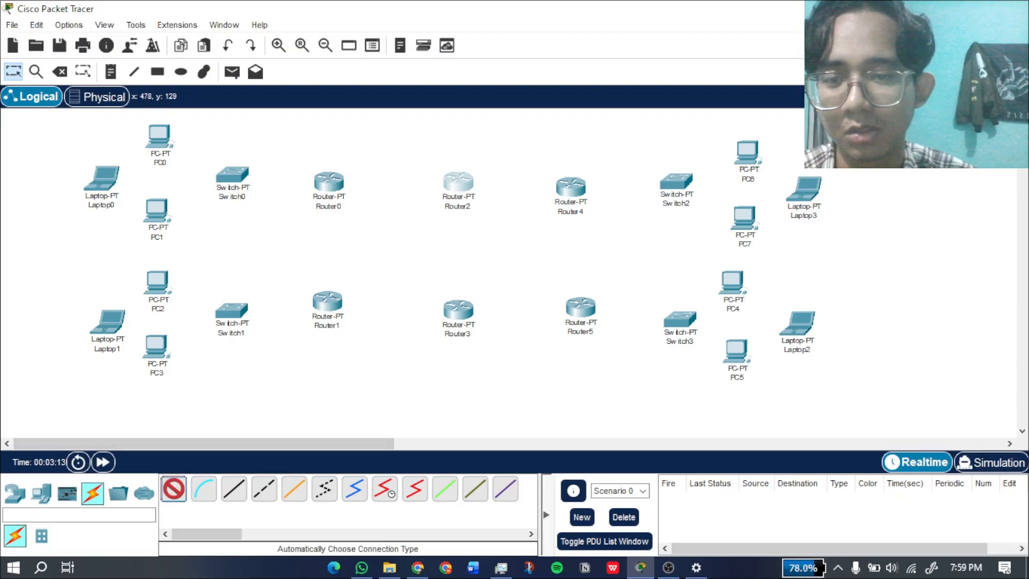
left_click(326, 181)
left_click(457, 182)
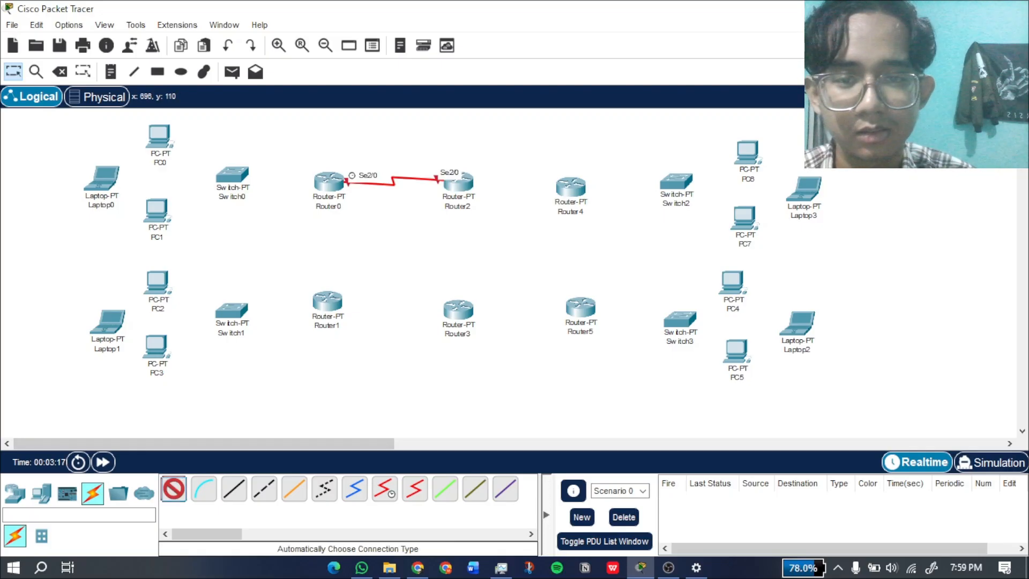
left_click(458, 183)
left_click(570, 187)
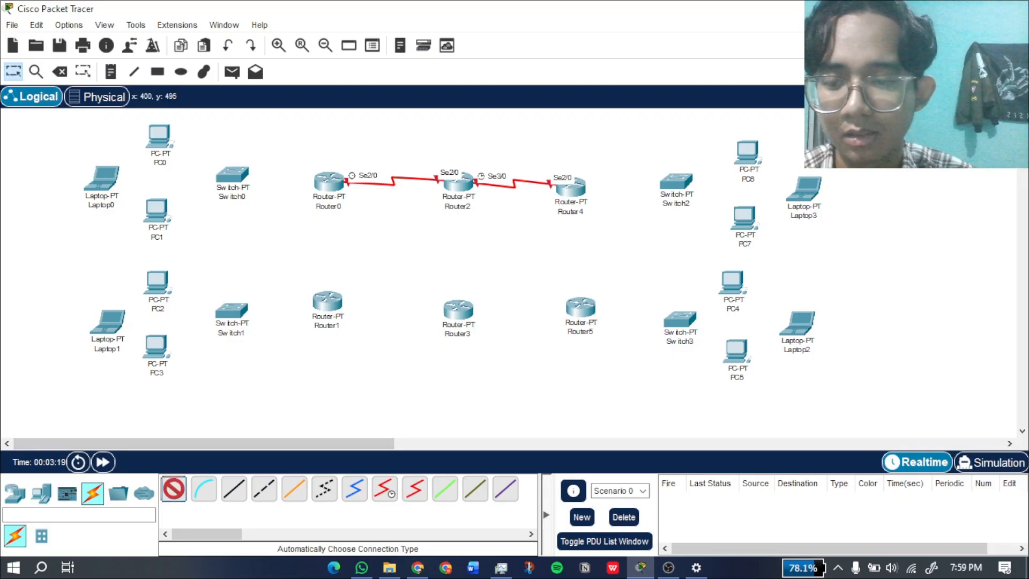
Link Router1 to Router3 and Router3 to Router5 using the automatically chosen connection type.
left_click(328, 302)
left_click(458, 310)
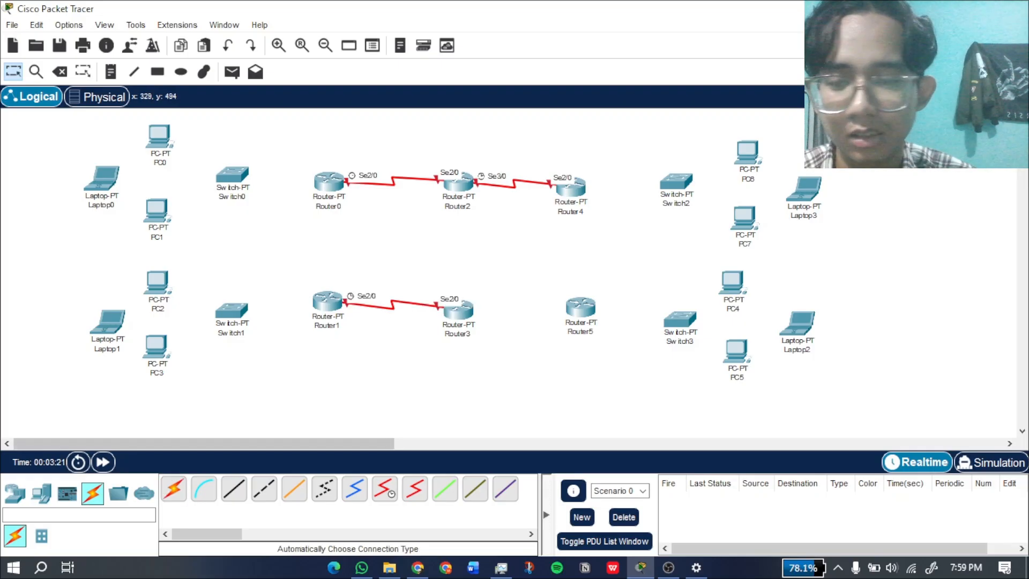
left_click(174, 489)
left_click(458, 310)
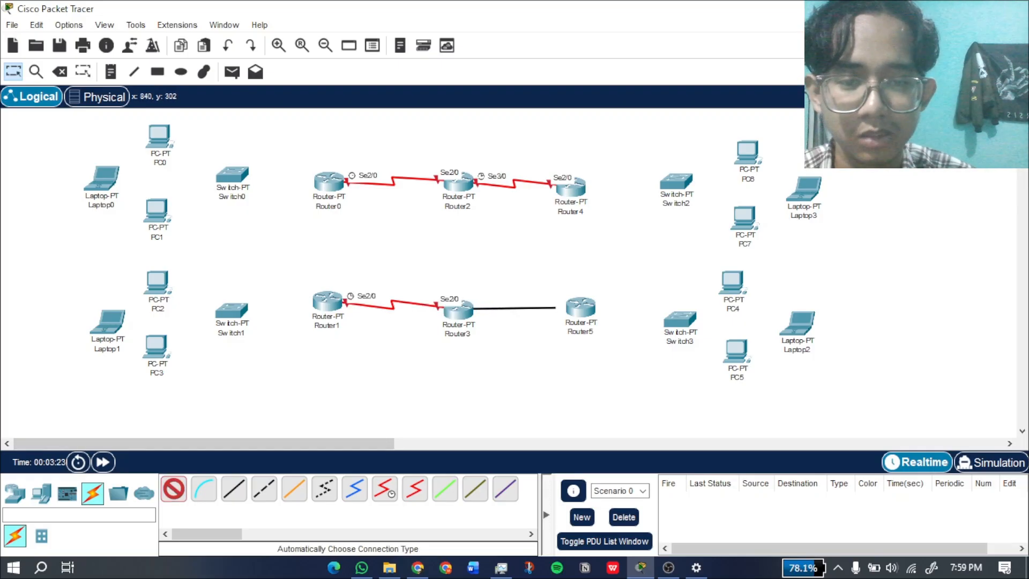
left_click(580, 307)
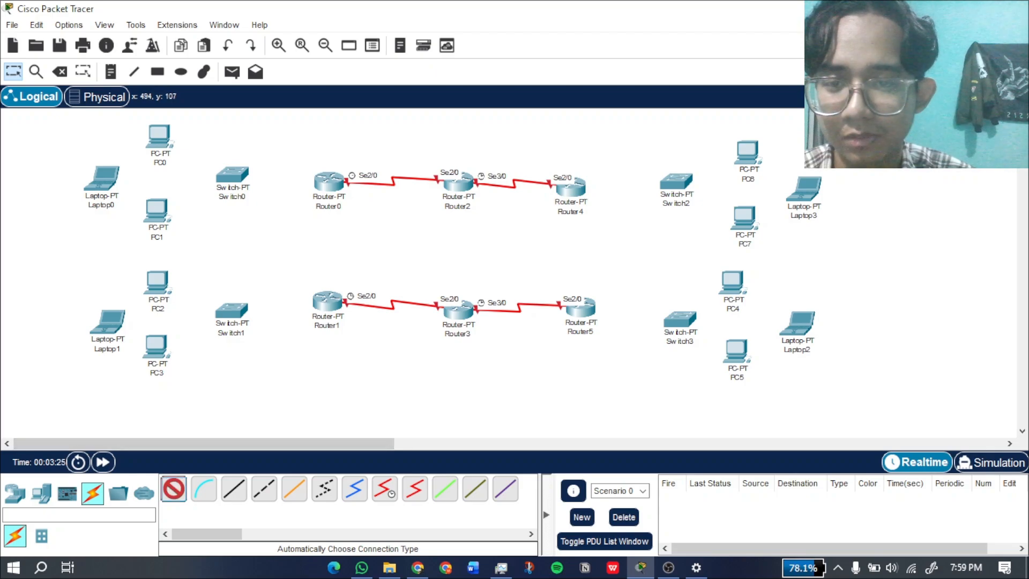
Join the two router rows with automatic connections between Router0 and Router1, Router2 and Router3, and Router4 and Router5.
left_click(328, 182)
left_click(327, 302)
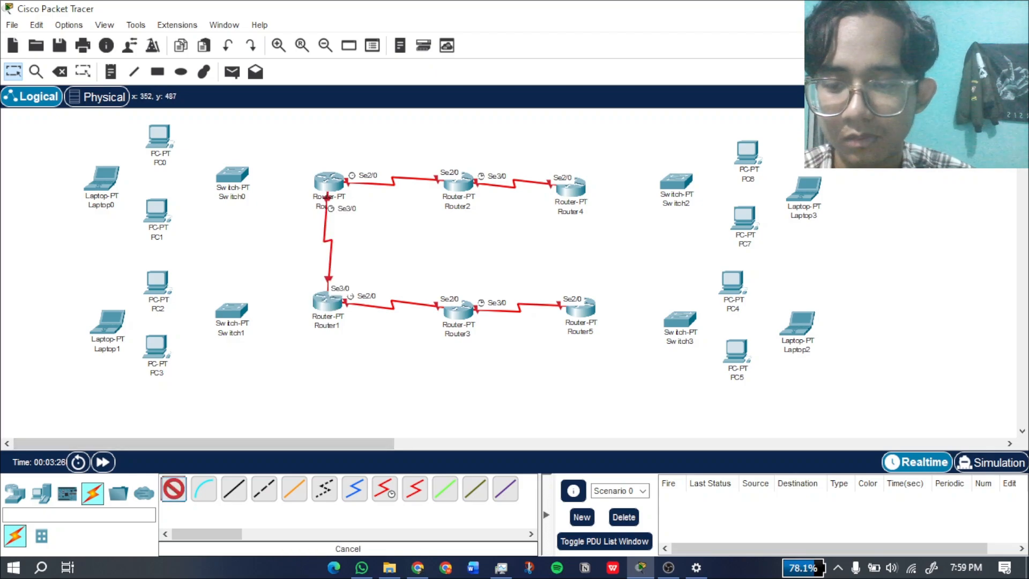
left_click(458, 183)
left_click(458, 308)
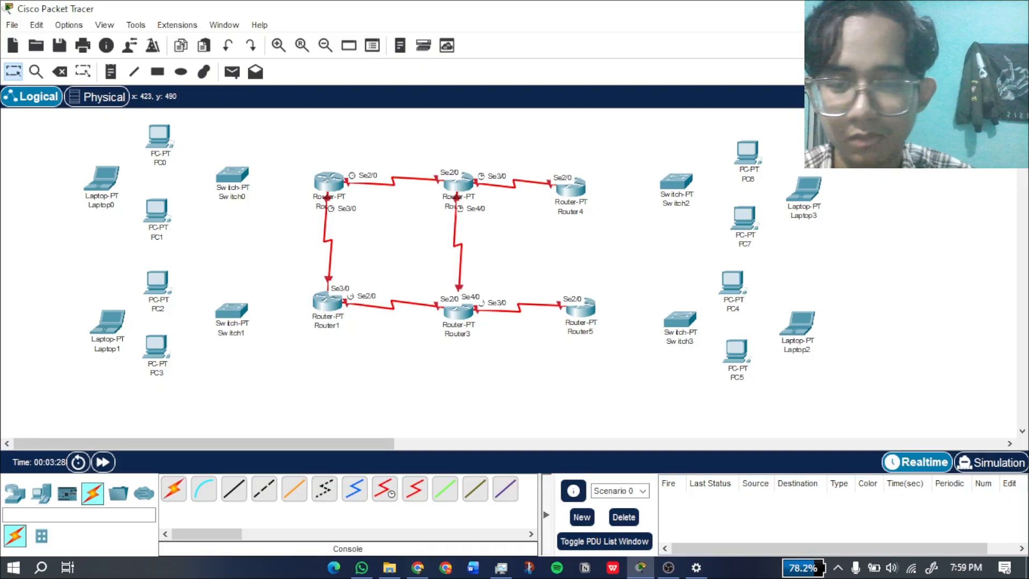
left_click(174, 489)
left_click(570, 187)
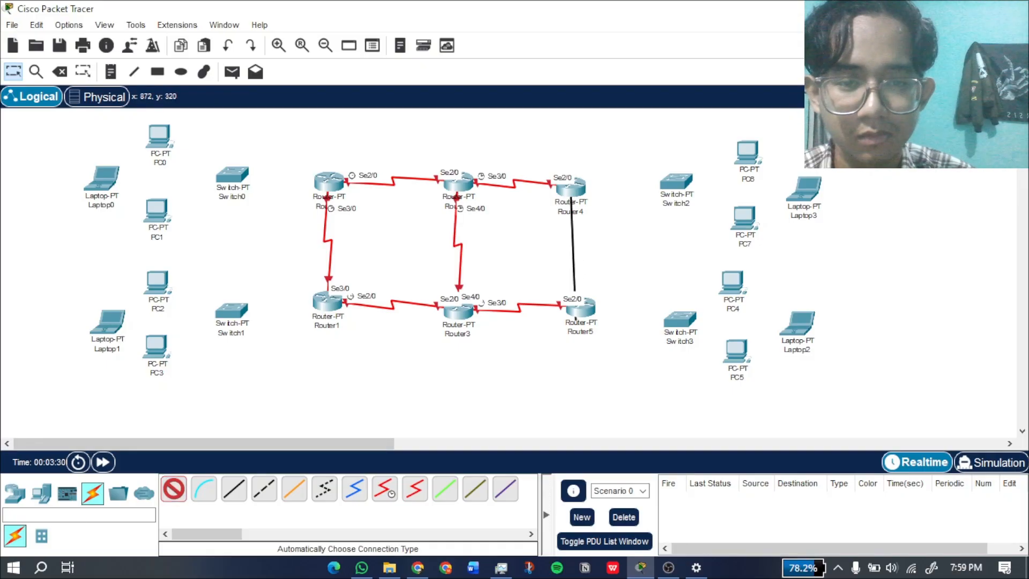
left_click(575, 294)
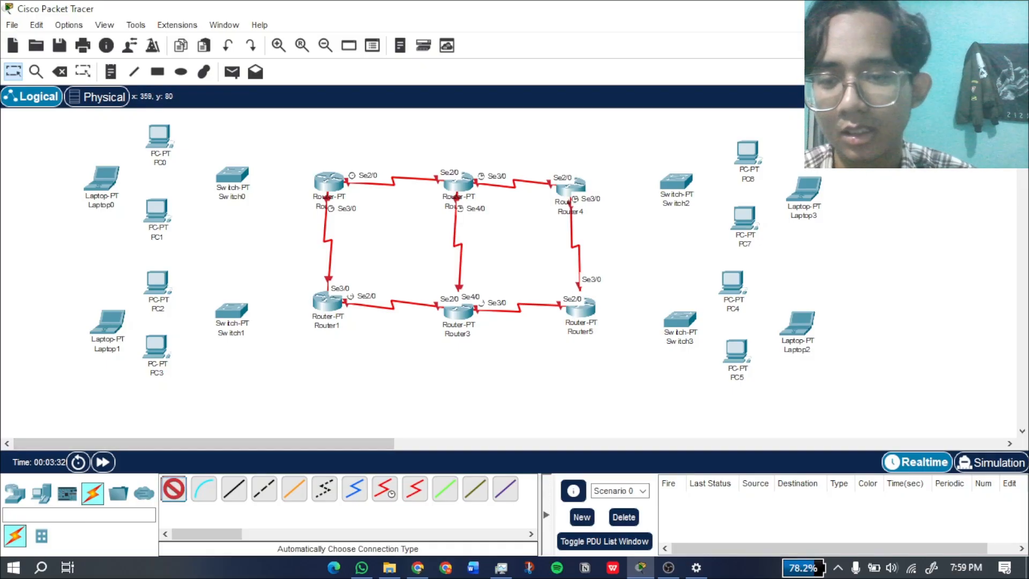
Connect Router0 to Switch0 and Router1 to Switch1 with automatically chosen cables.
left_click(328, 182)
left_click(233, 175)
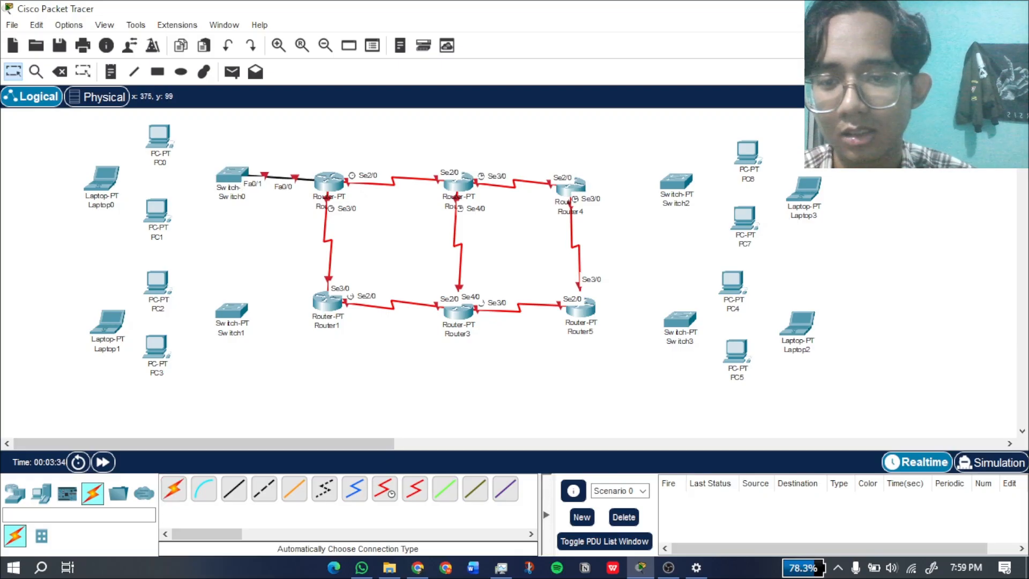
left_click(328, 302)
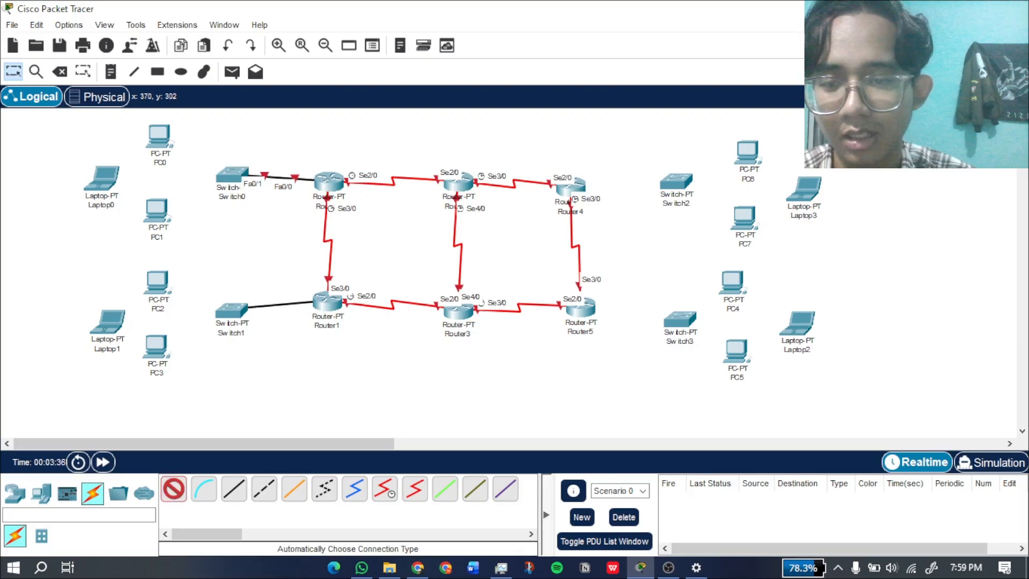
left_click(232, 310)
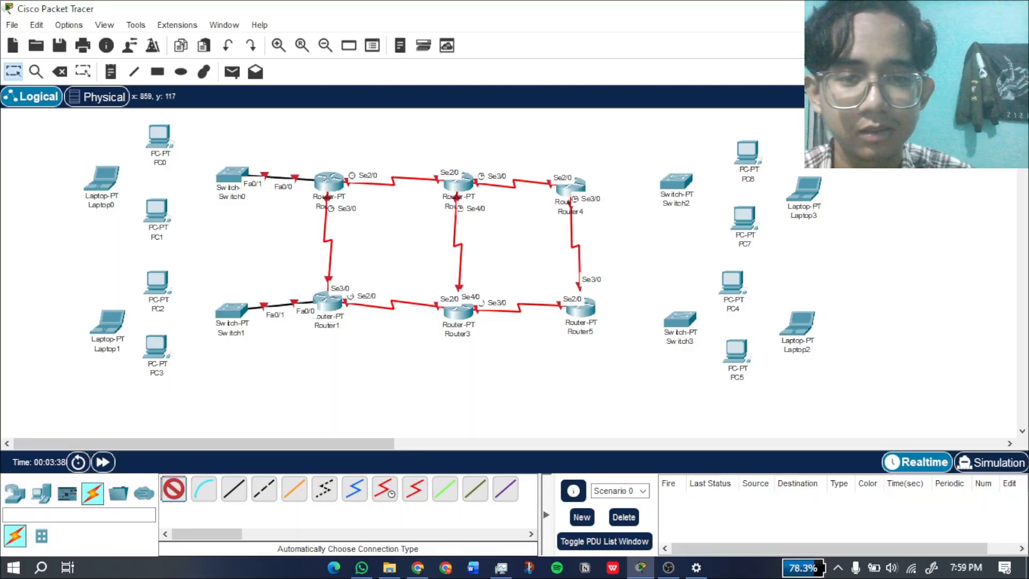
Connect Router4 to Switch2 and Router5 to Switch3 with automatically chosen cables.
left_click(174, 489)
left_click(571, 185)
left_click(676, 182)
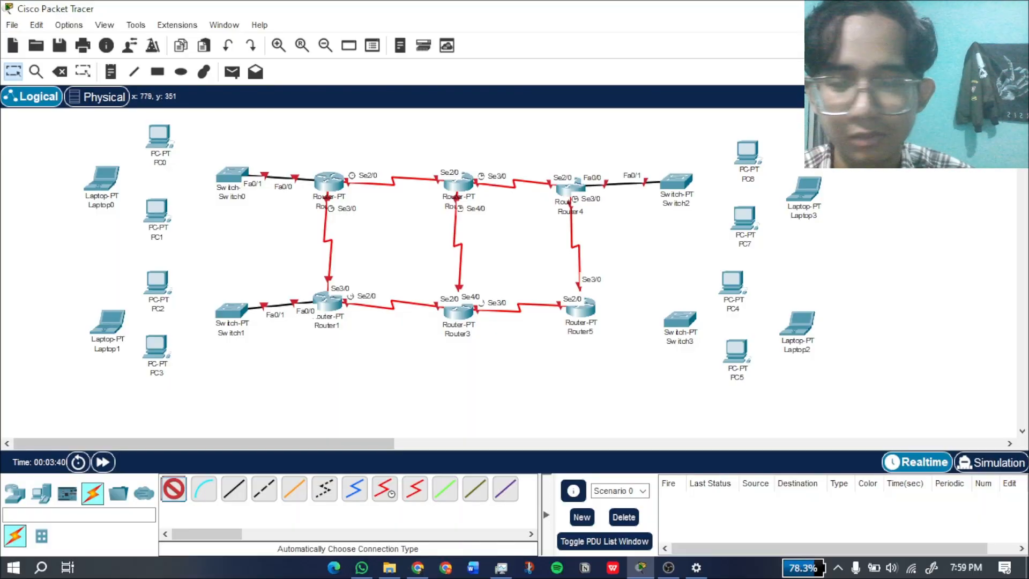
left_click(174, 489)
left_click(580, 307)
left_click(680, 319)
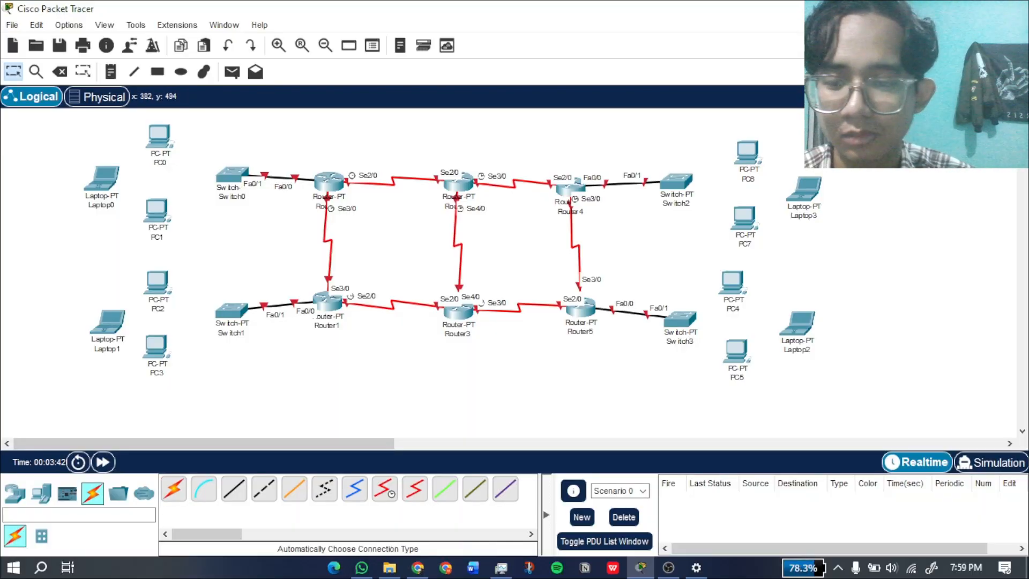
Connect PC0, Laptop0 and PC1 to Switch0 with automatically chosen cables.
left_click(173, 488)
left_click(159, 136)
left_click(232, 174)
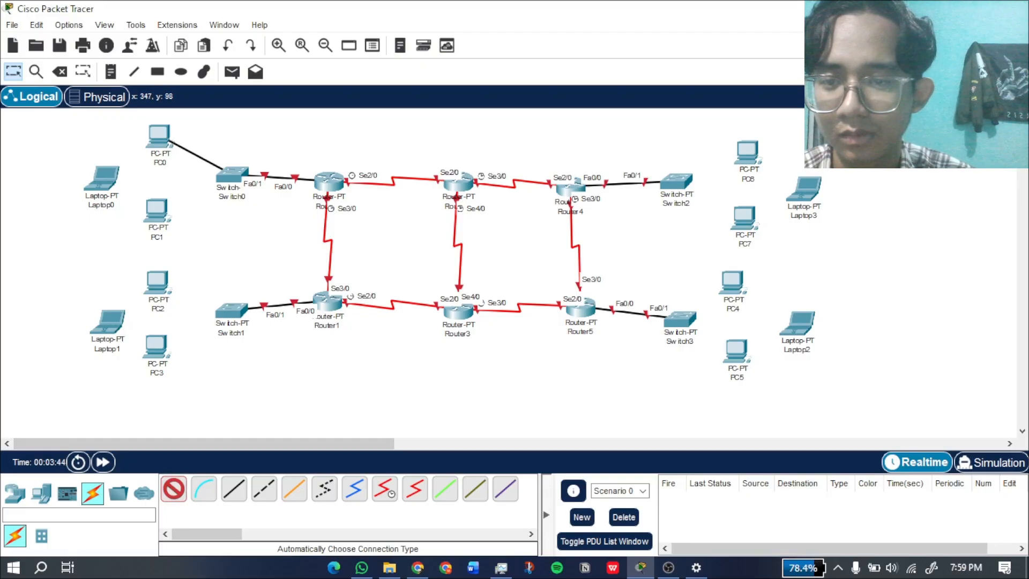
left_click(174, 489)
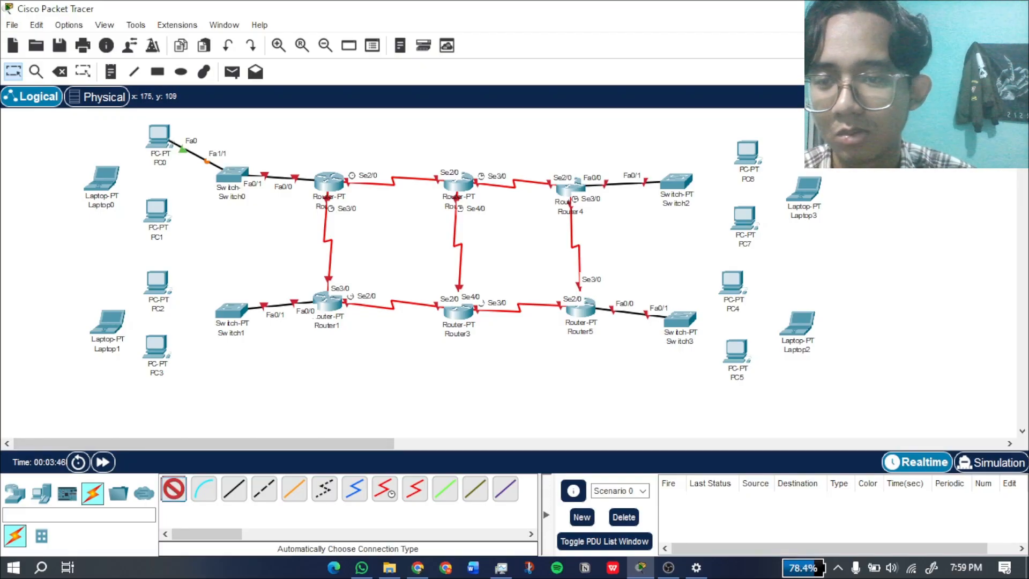
left_click(102, 178)
left_click(231, 174)
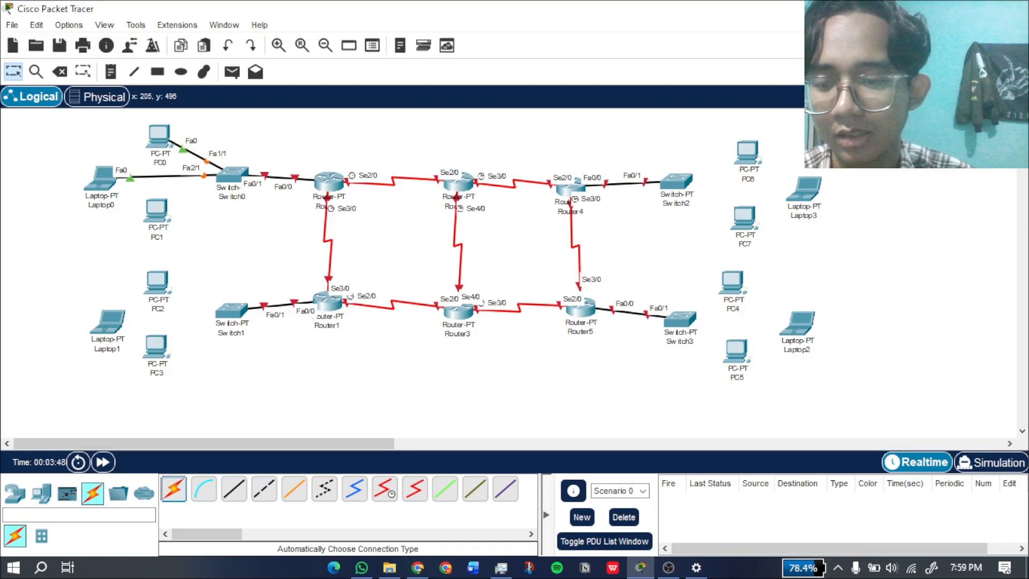
left_click(173, 489)
left_click(156, 211)
left_click(231, 175)
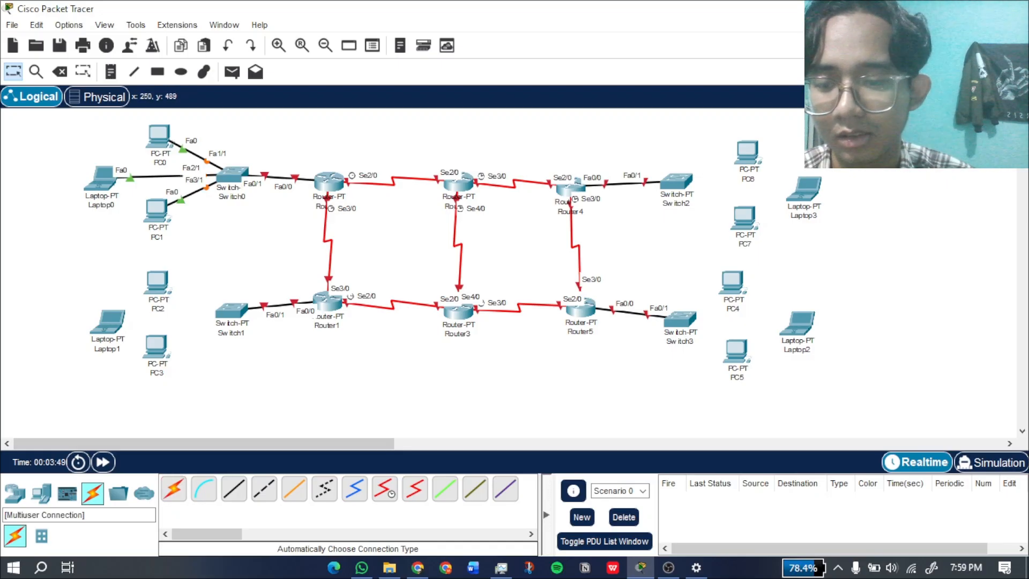
Connect PC2, Laptop1 and PC3 to Switch1 with automatically chosen cables.
left_click(174, 489)
left_click(157, 281)
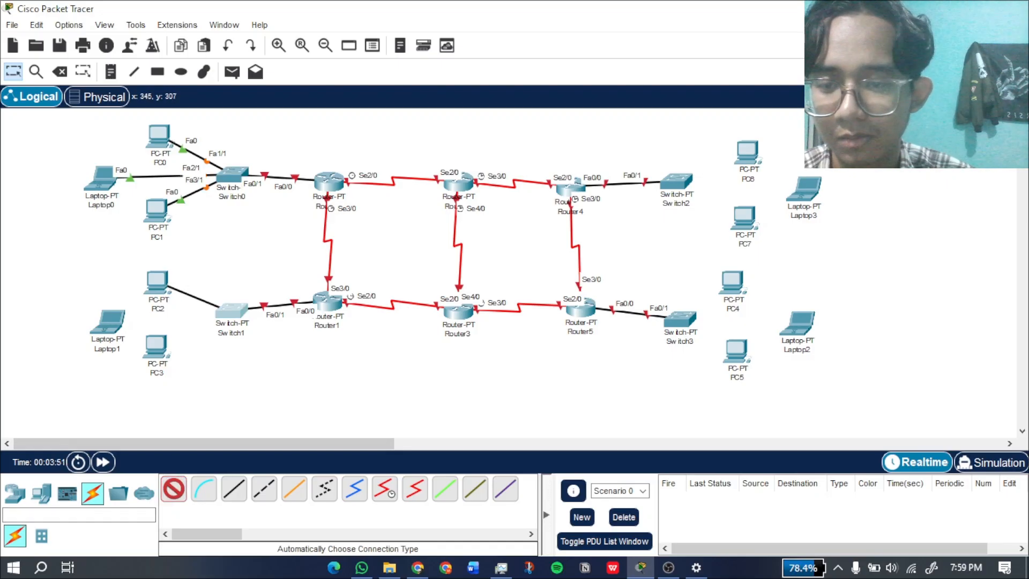
left_click(220, 308)
left_click(173, 488)
left_click(108, 321)
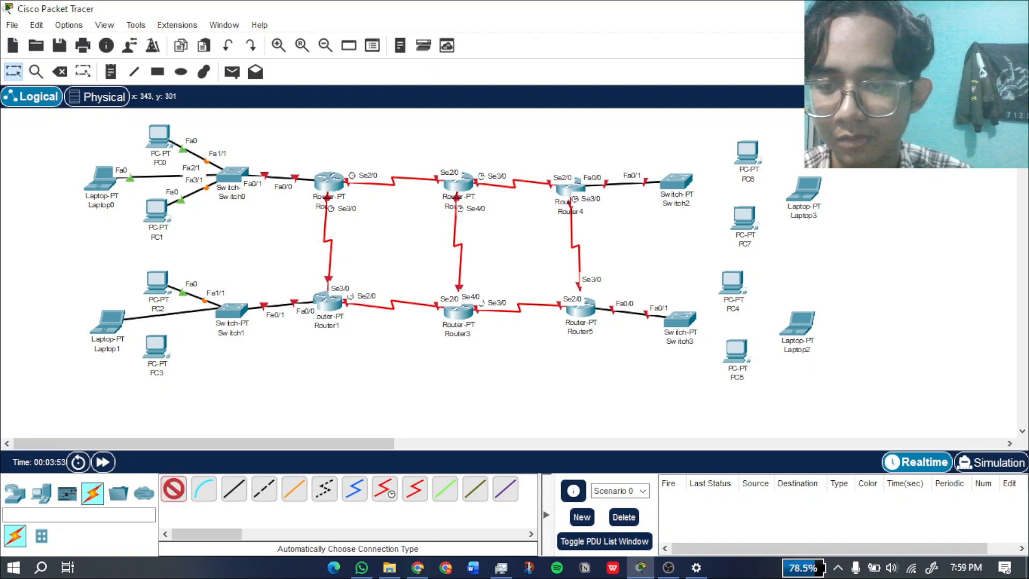
left_click(219, 305)
left_click(156, 347)
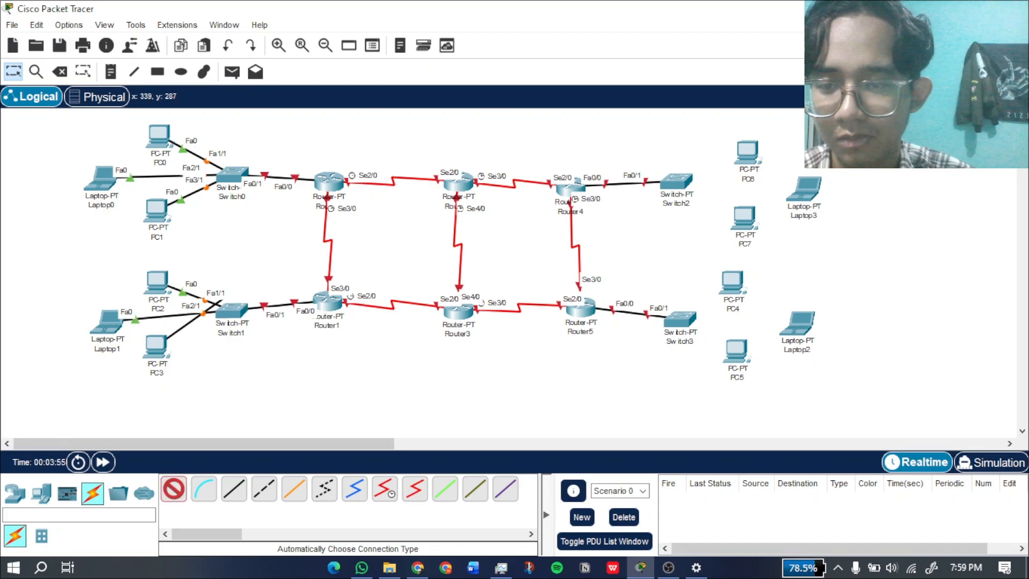
left_click(214, 315)
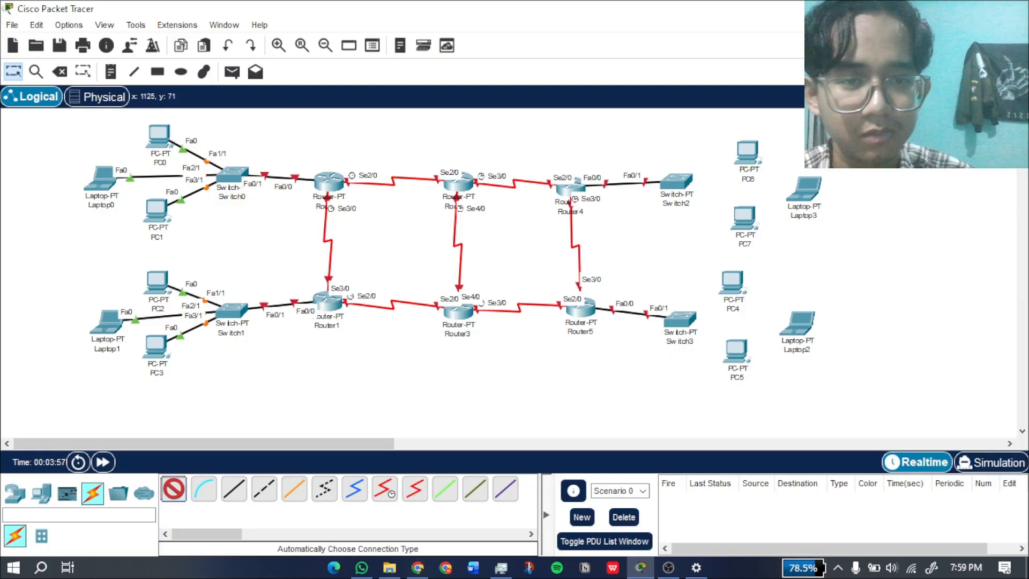
Connect PC6, Laptop3 and PC7 to Switch2 with automatically chosen cables.
left_click(747, 153)
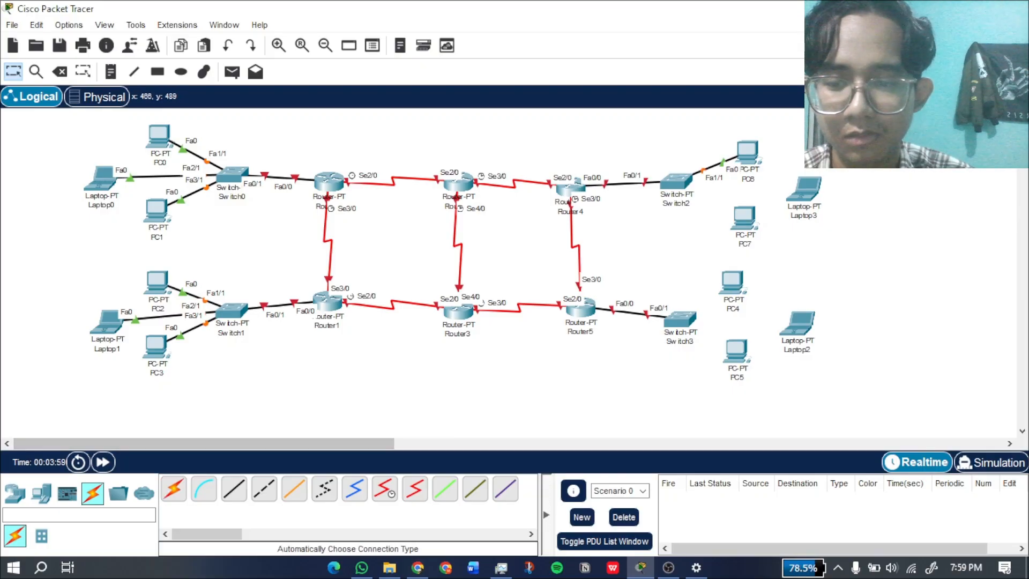
left_click(174, 489)
left_click(810, 190)
left_click(676, 180)
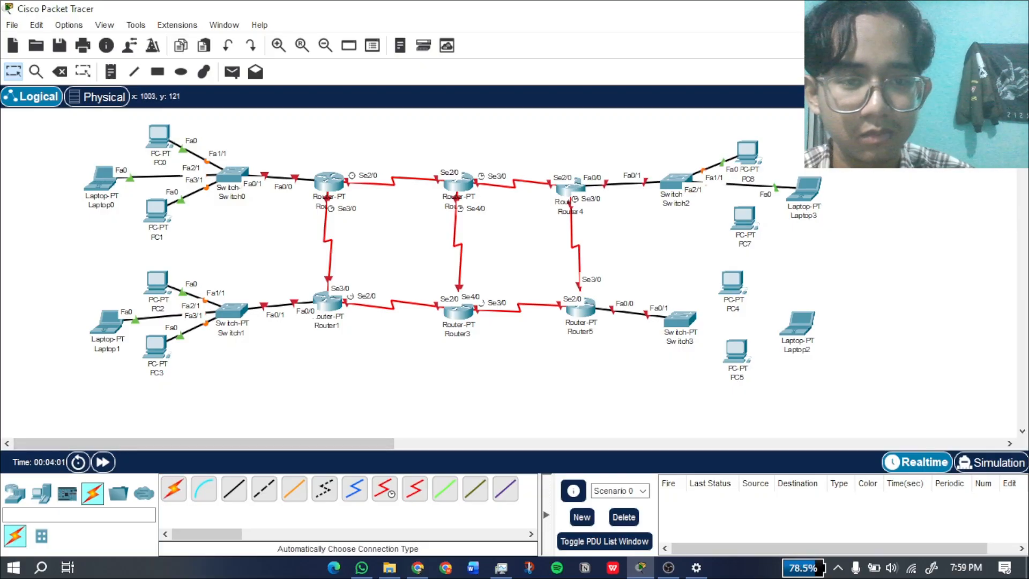
left_click(174, 489)
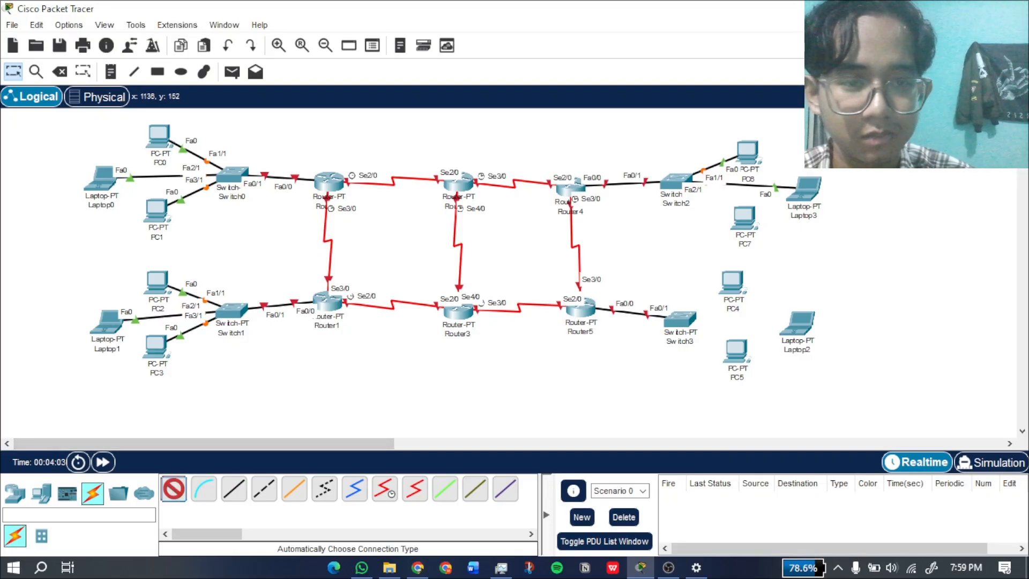
left_click(744, 217)
left_click(677, 181)
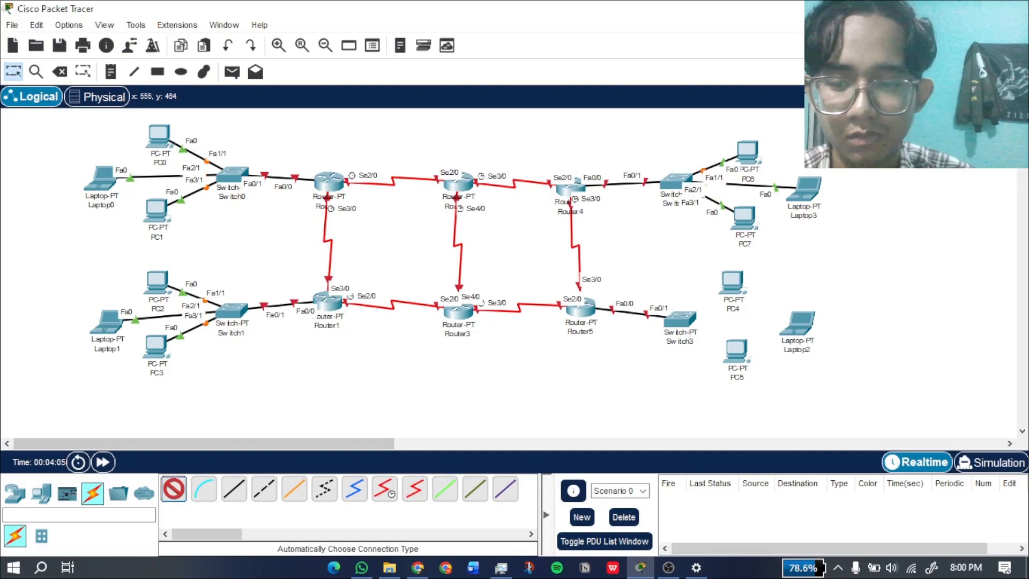
Connect PC4, Laptop2 and PC5 to Switch3 with automatically chosen cables.
left_click(733, 289)
left_click(681, 320)
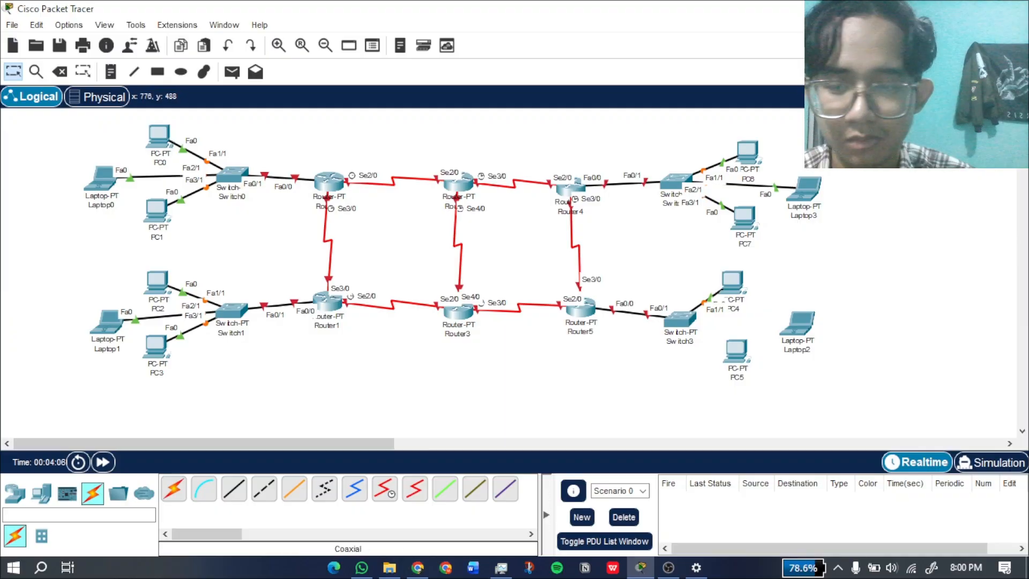
left_click(173, 489)
left_click(796, 324)
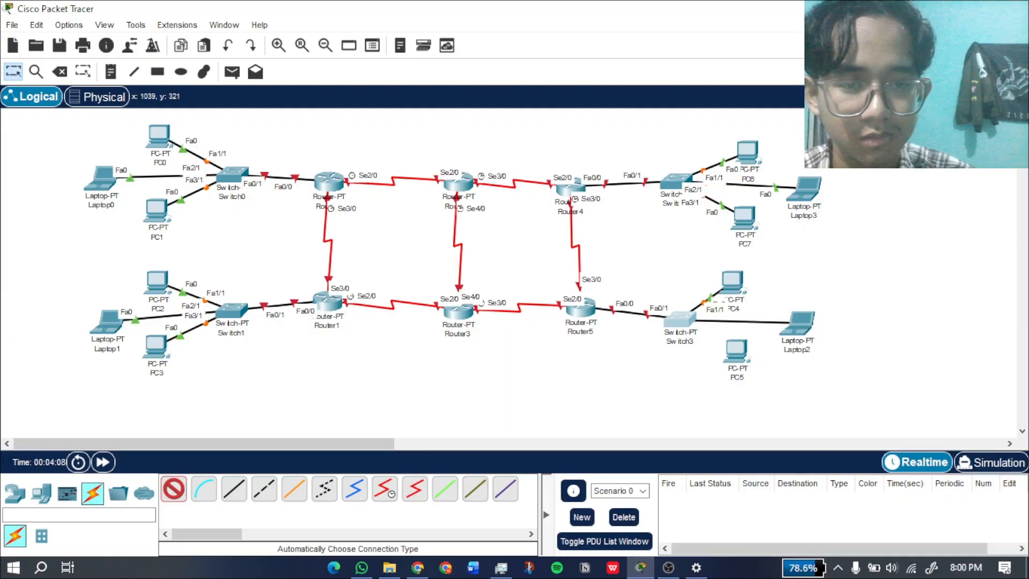
left_click(681, 320)
left_click(173, 488)
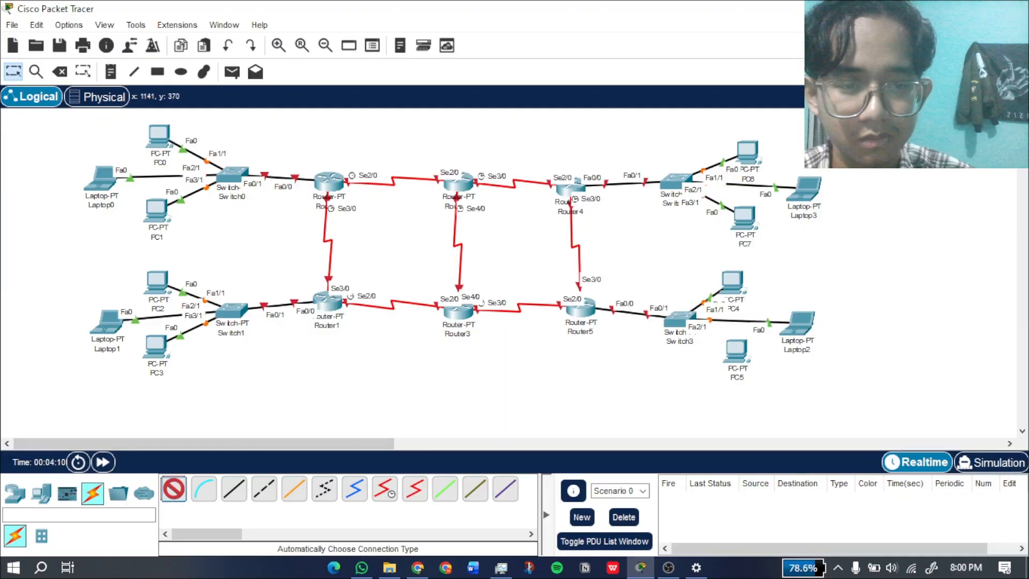
left_click(681, 322)
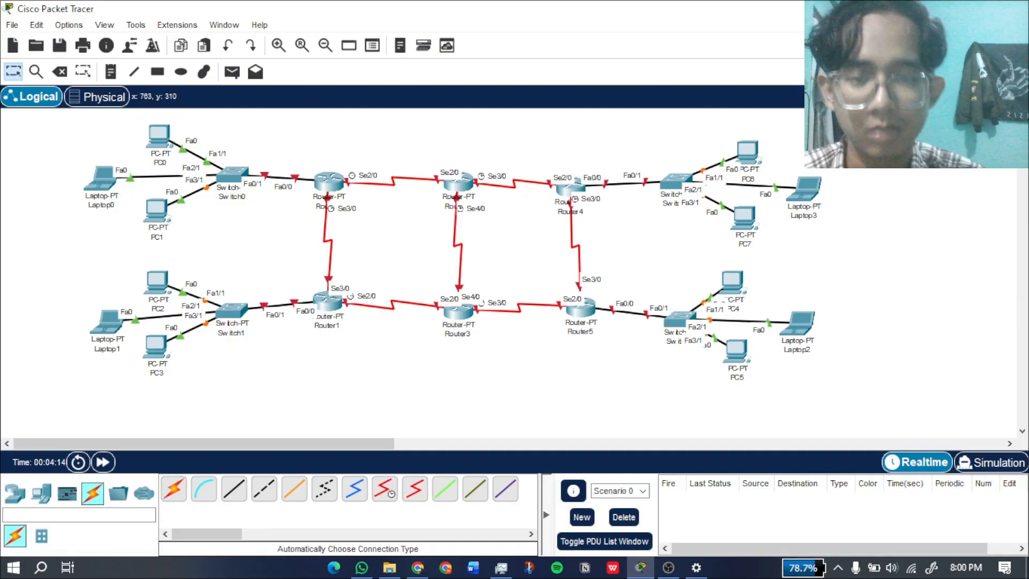
Select the entire topology and move it toward the centre of the workspace.
scroll(453, 242, "down", 1)
scroll(453, 242, "up", 1)
scroll(541, 317, "down", 1)
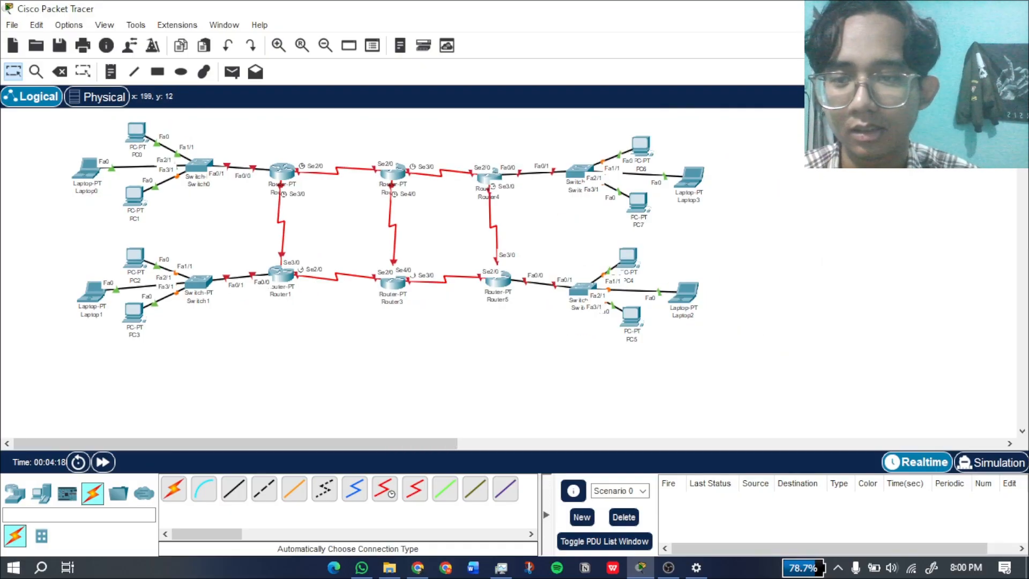
left_click_drag(55, 118, 842, 362)
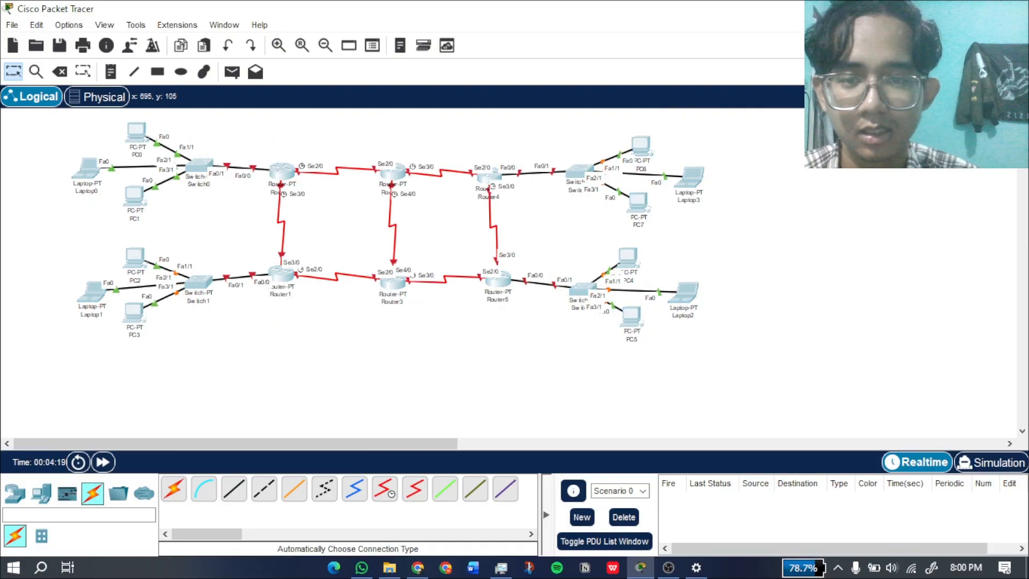
left_click_drag(375, 170, 524, 194)
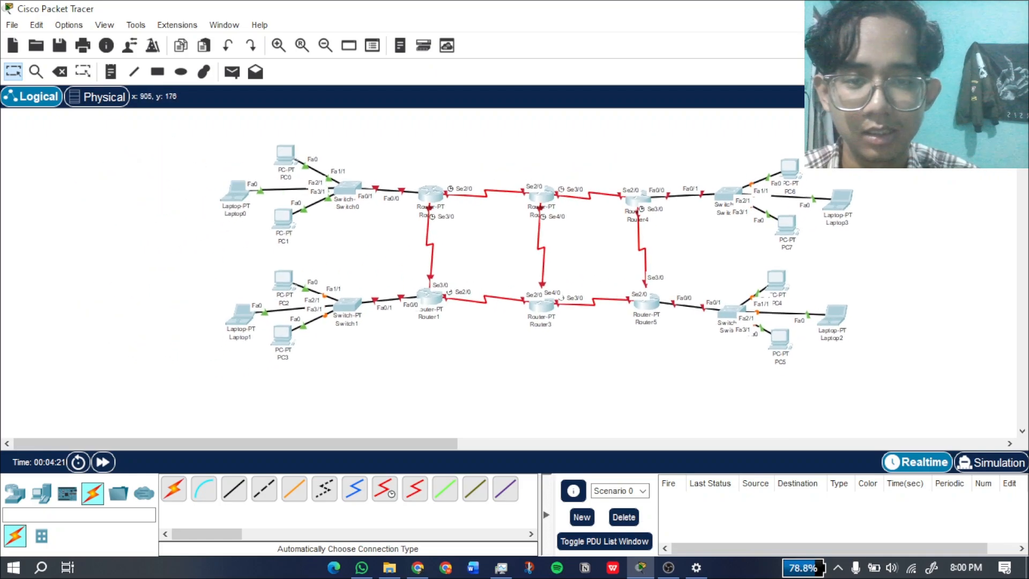
left_click(397, 303)
Spread PC0, Laptop0 and PC1 farther away from Switch0 and nudge the switch level with Laptop0.
left_click_drag(284, 156, 227, 142)
left_click_drag(236, 191, 222, 191)
left_click_drag(283, 217, 227, 244)
left_click_drag(347, 188, 350, 191)
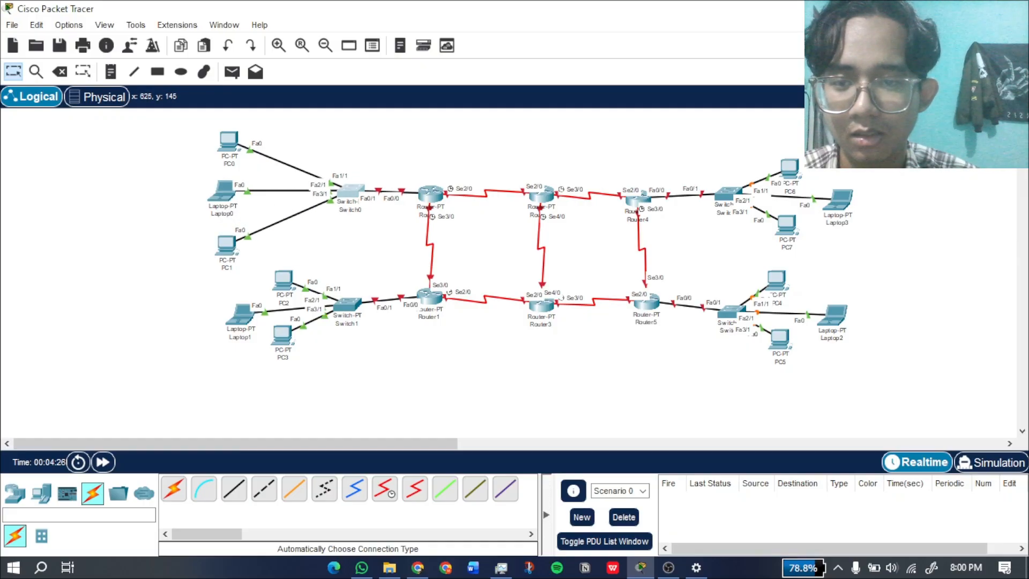
Widen the spacing between Router0, Router1, Router2, Router3 and Router5, keeping the upper and lower routers paired vertically.
left_click_drag(419, 193, 444, 187)
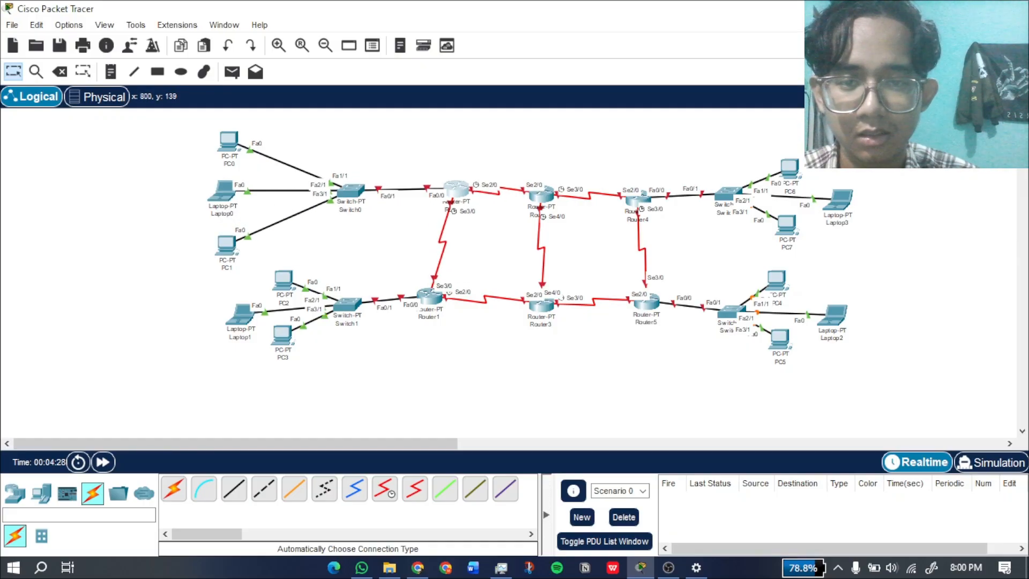
left_click_drag(429, 295, 452, 320)
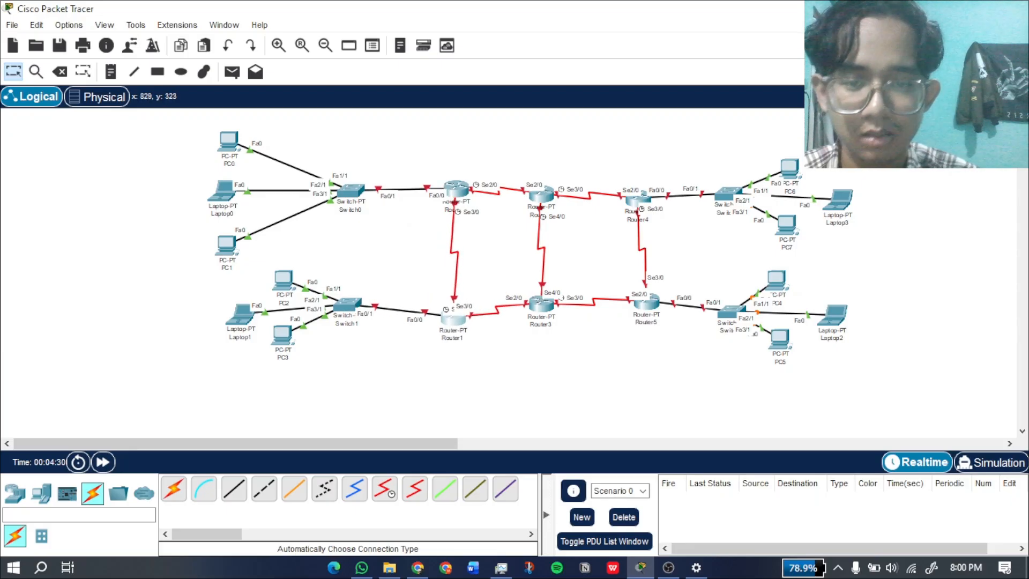
left_click_drag(541, 197, 584, 189)
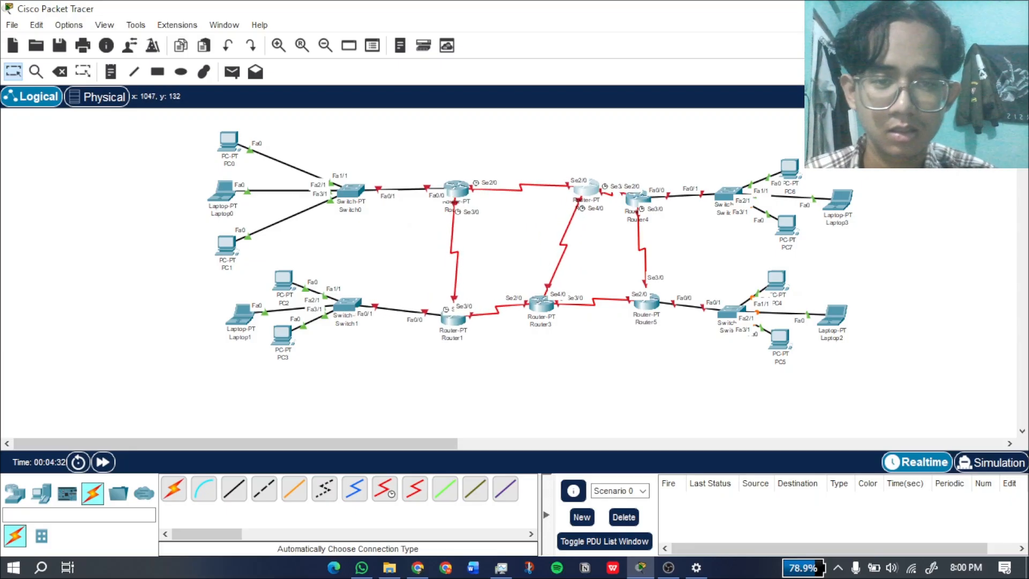
left_click_drag(540, 304, 583, 316)
left_click_drag(646, 301, 691, 319)
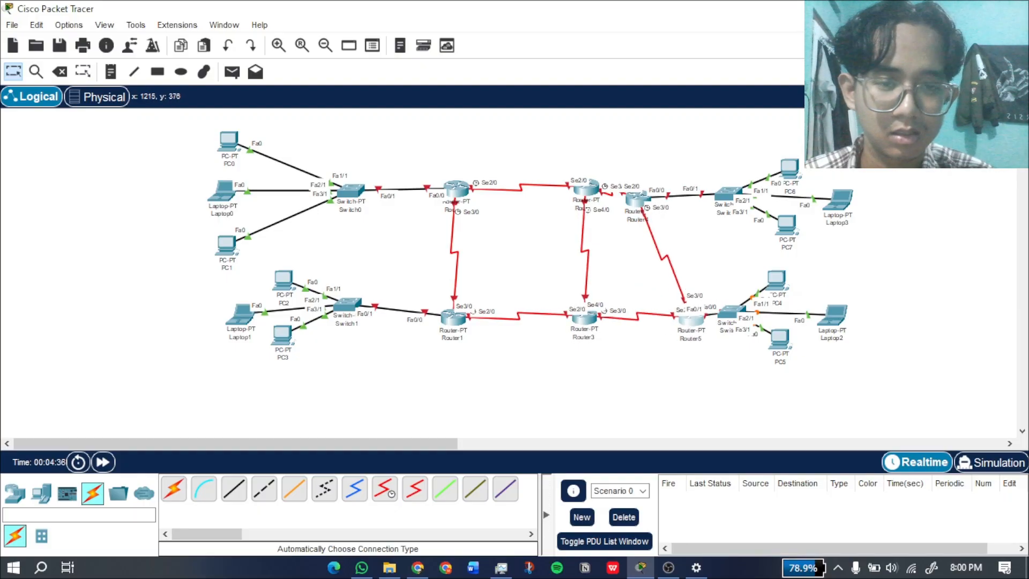
Shift the Switch2 and Switch3 LAN groups outward, away from Router4 and Router5.
left_click_drag(701, 131, 855, 246)
left_click_drag(729, 194, 802, 192)
left_click_drag(702, 257, 852, 351)
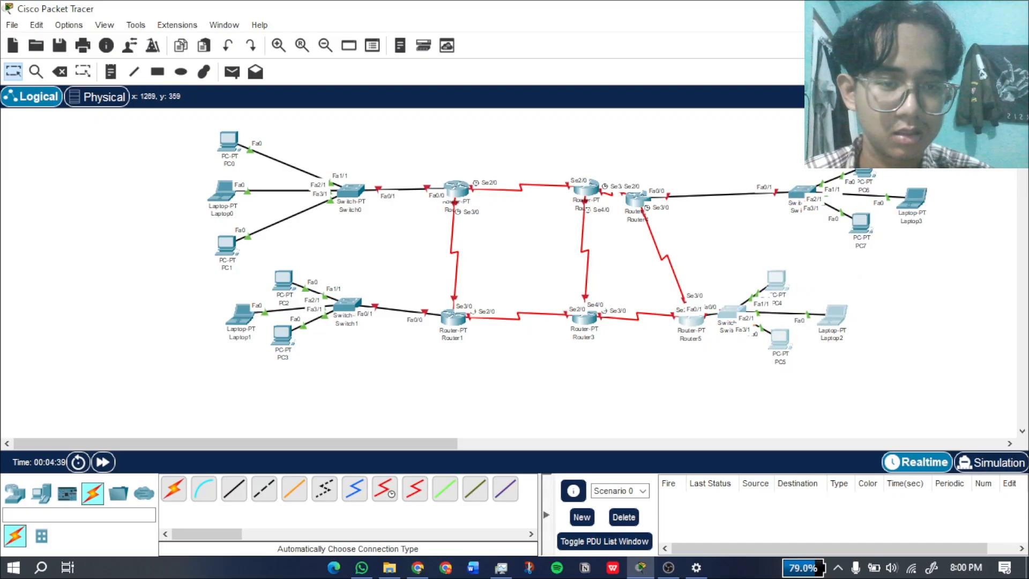
left_click_drag(782, 340, 870, 331)
left_click(986, 360)
Align Router4 above Router5 and Router2 above Router3 so the six routers form two evenly spaced rows.
left_click_drag(780, 312, 716, 317)
left_click_drag(637, 198, 713, 184)
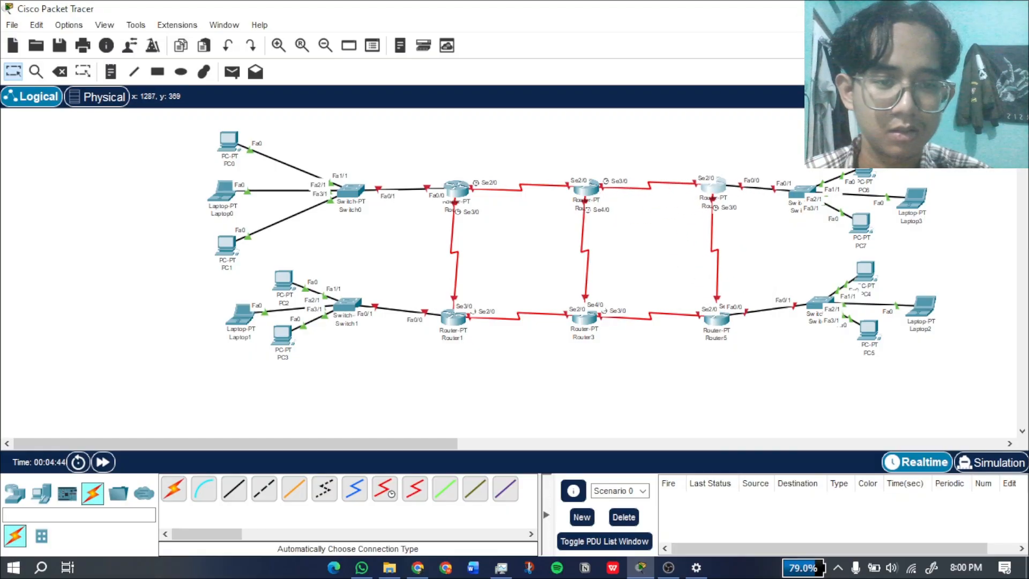
left_click_drag(716, 318, 732, 314)
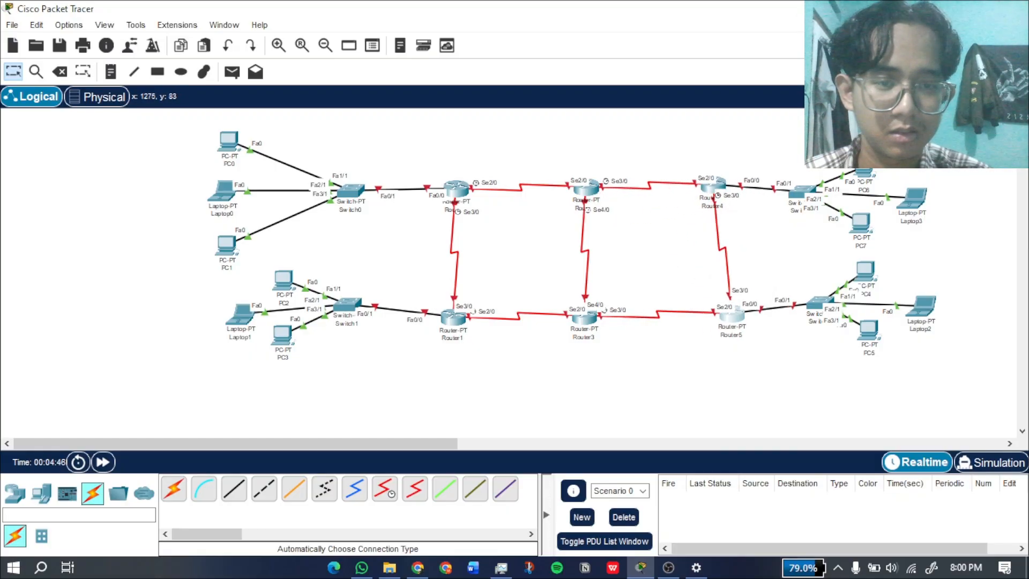
left_click(761, 140)
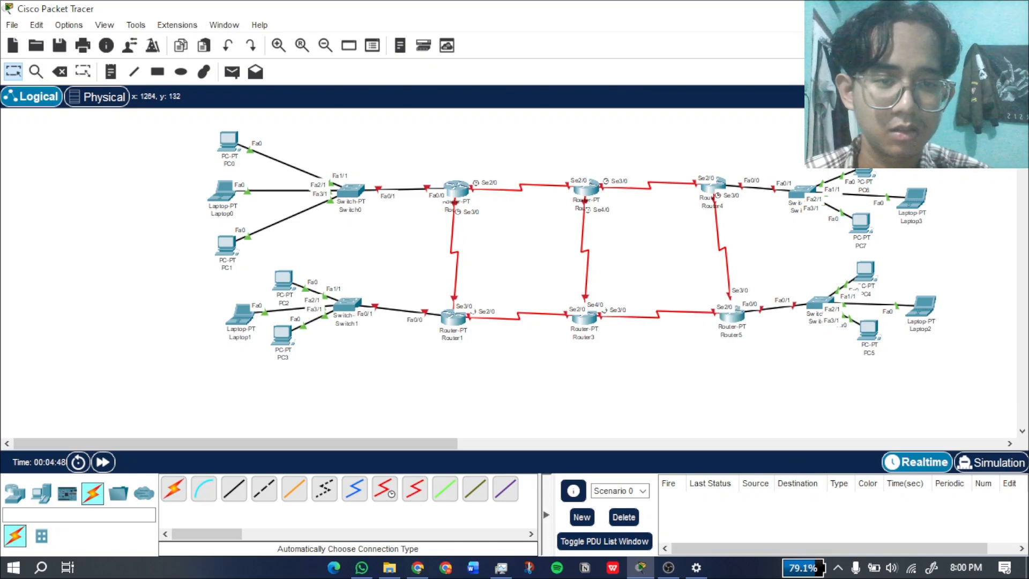
left_click_drag(713, 184, 735, 167)
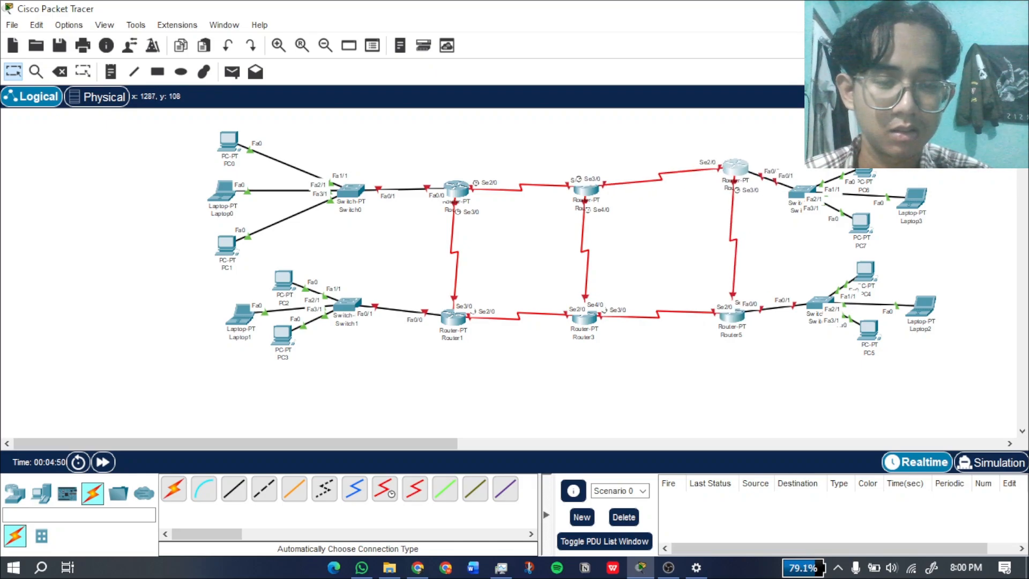
left_click_drag(732, 316, 740, 316)
left_click_drag(584, 316, 600, 317)
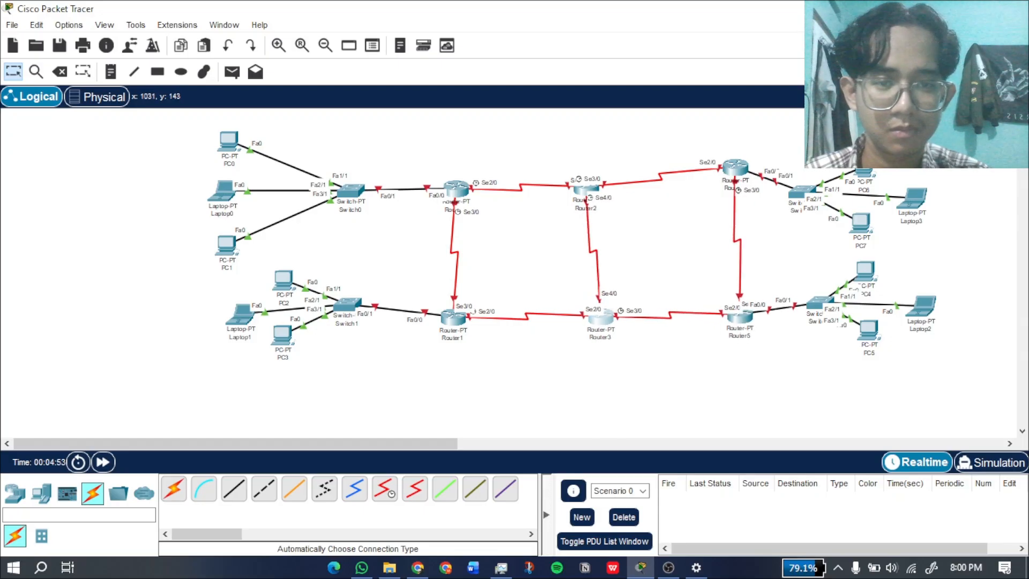
left_click_drag(585, 189, 602, 186)
left_click_drag(735, 168, 737, 185)
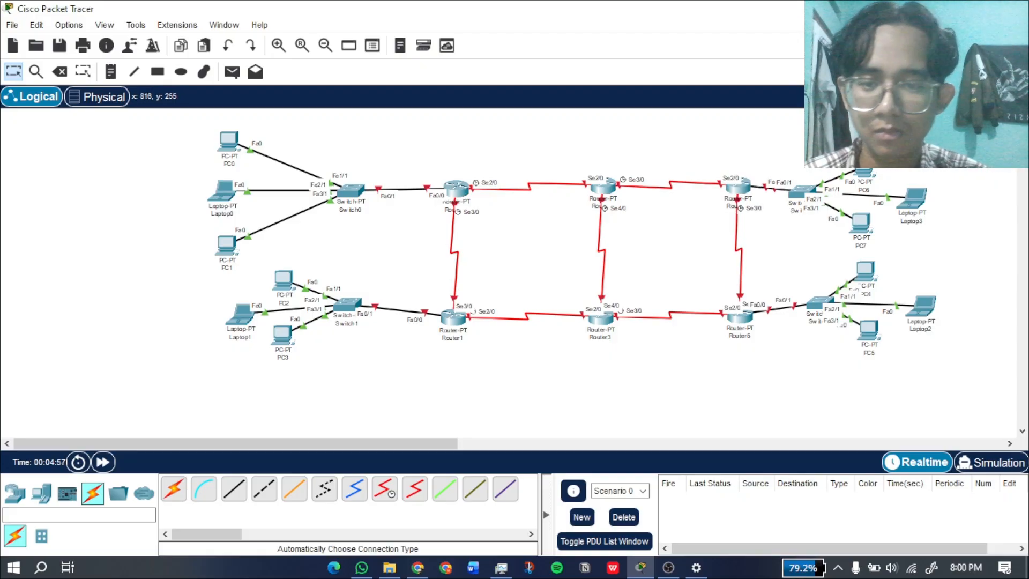
Align Switch1 with Router1 and spread PC2, Laptop1 and PC3 around the switch.
left_click_drag(347, 304, 348, 318)
left_click_drag(240, 314, 285, 377)
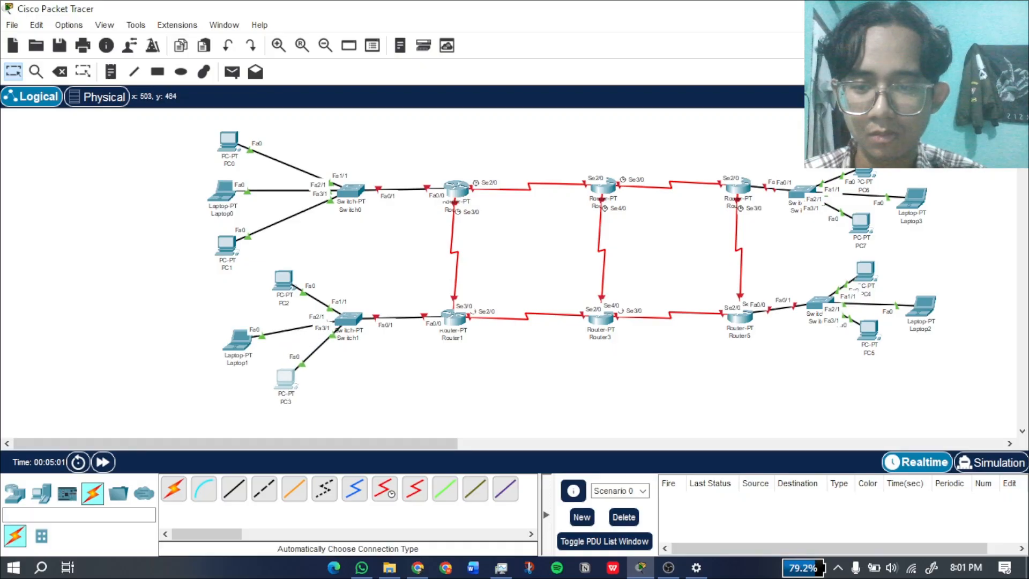
left_click_drag(284, 279, 229, 296)
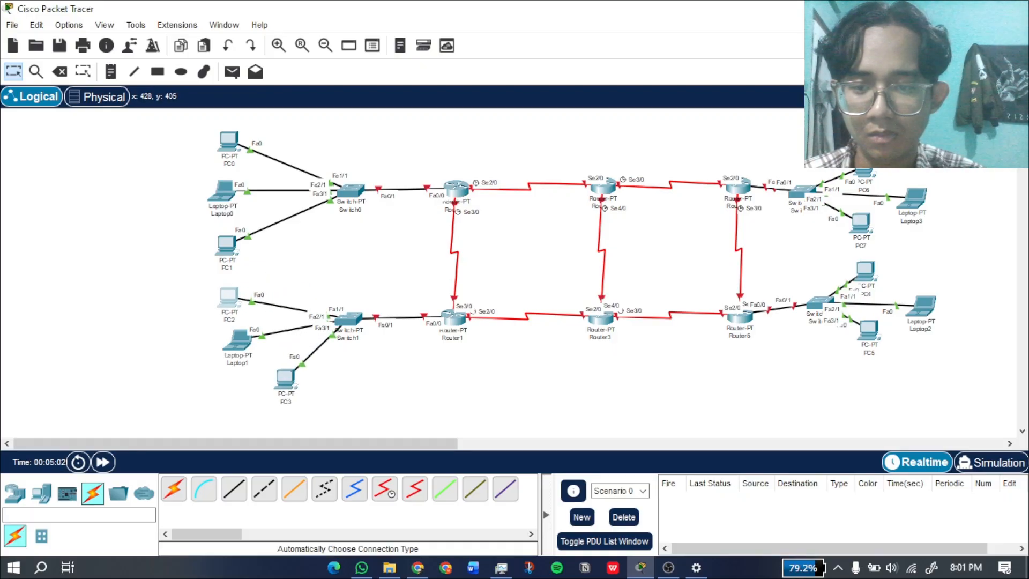
left_click_drag(243, 338, 228, 346)
left_click_drag(283, 378, 346, 387)
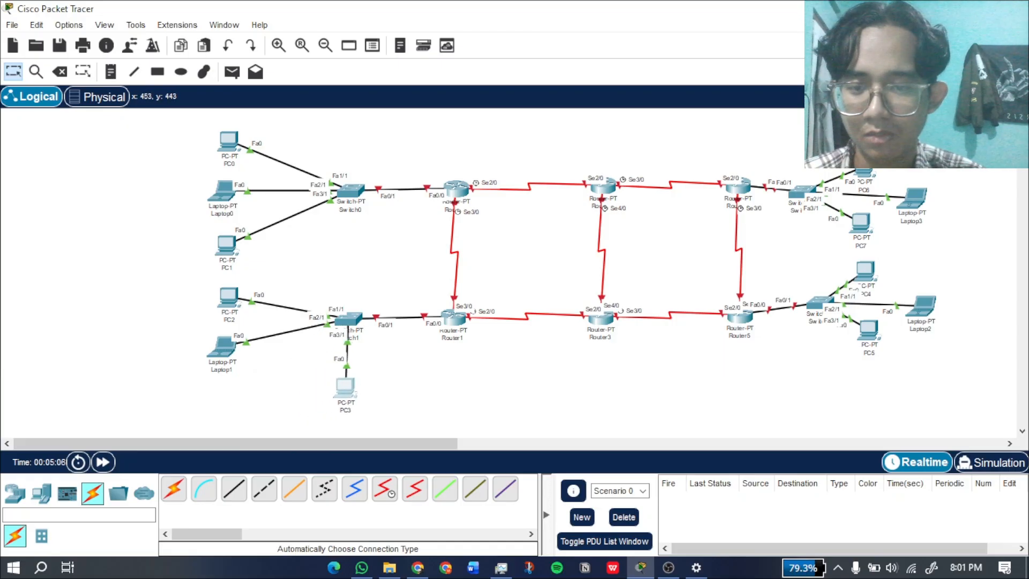
Rearrange PC2 and Laptop1 around Switch1, and PC0, Laptop0 and PC1 around Switch0, in curved layouts.
left_click_drag(225, 348, 275, 370)
left_click_drag(229, 296, 243, 326)
left_click_drag(229, 141, 298, 140)
left_click_drag(224, 189, 255, 156)
left_click_drag(226, 243, 239, 210)
Move Switch2 outward in line with Router4 and spread PC6, Laptop3 and PC7 around it.
scroll(388, 213, "right", 4)
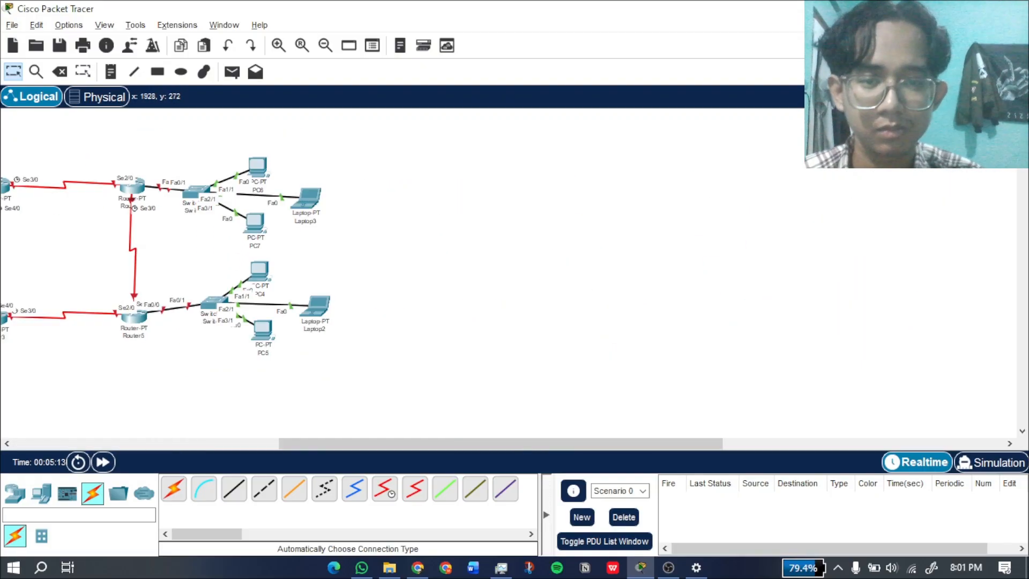
scroll(310, 188, "left", 3)
scroll(616, 211, "left", 1)
scroll(676, 172, "right", 1)
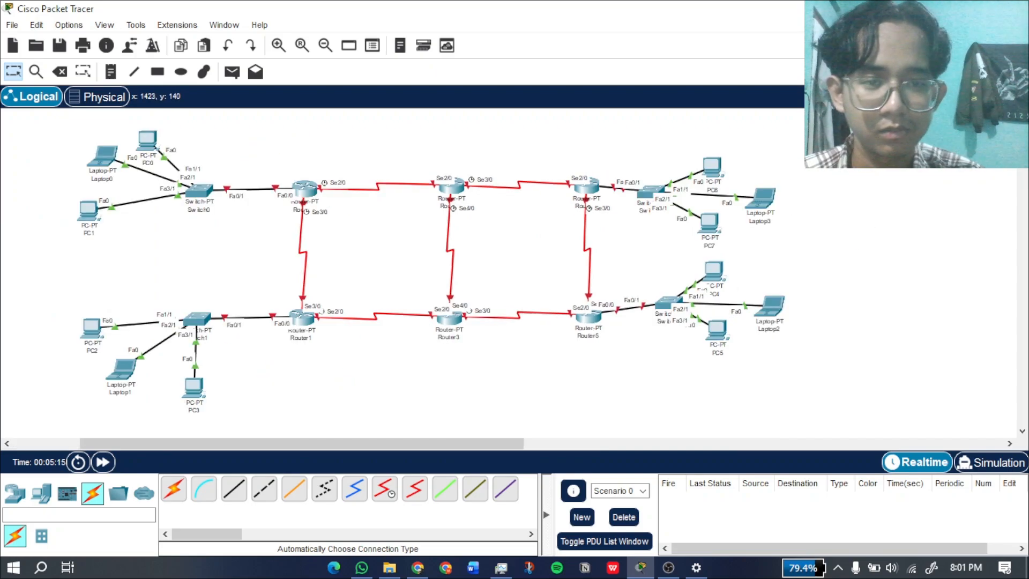
left_click_drag(651, 191, 718, 138)
left_click_drag(760, 197, 763, 163)
left_click_drag(709, 221, 765, 212)
left_click_drag(676, 186, 702, 188)
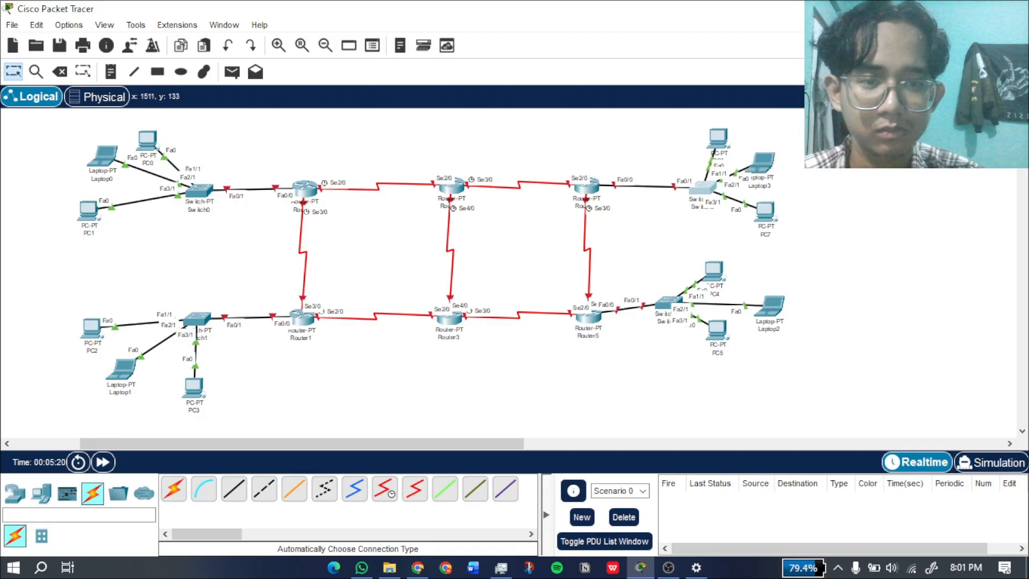
left_click_drag(718, 139, 757, 127)
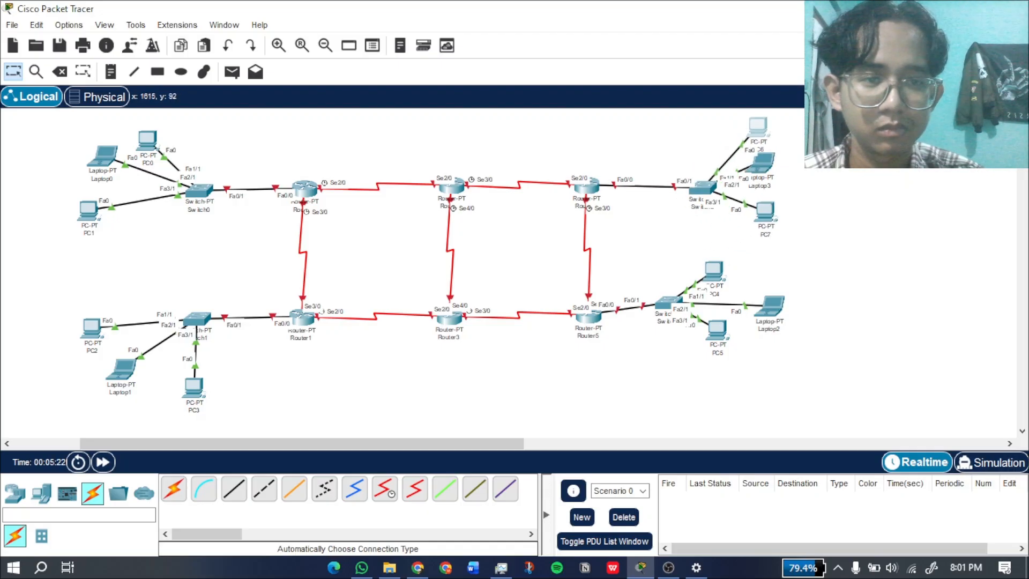
left_click_drag(762, 163, 814, 172)
left_click_drag(765, 211, 804, 214)
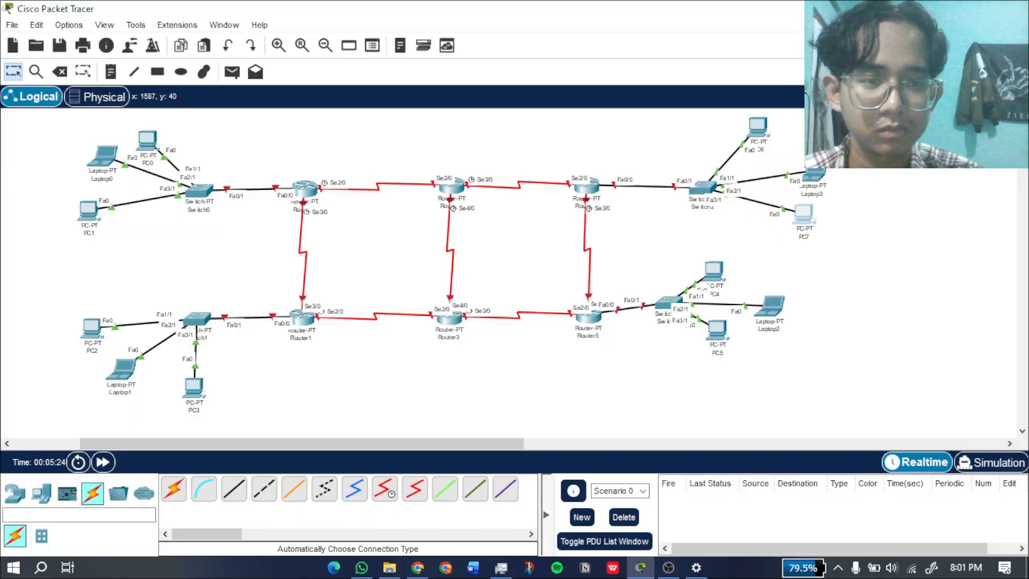
left_click_drag(757, 127, 773, 139)
Move Switch3 outward in line with Router5 and spread PC4, Laptop2 and PC5 around it.
left_click_drag(694, 246, 769, 348)
left_click_drag(730, 333, 778, 359)
left_click_drag(685, 239, 784, 349)
left_click_drag(716, 331, 770, 353)
left_click_drag(668, 303, 700, 319)
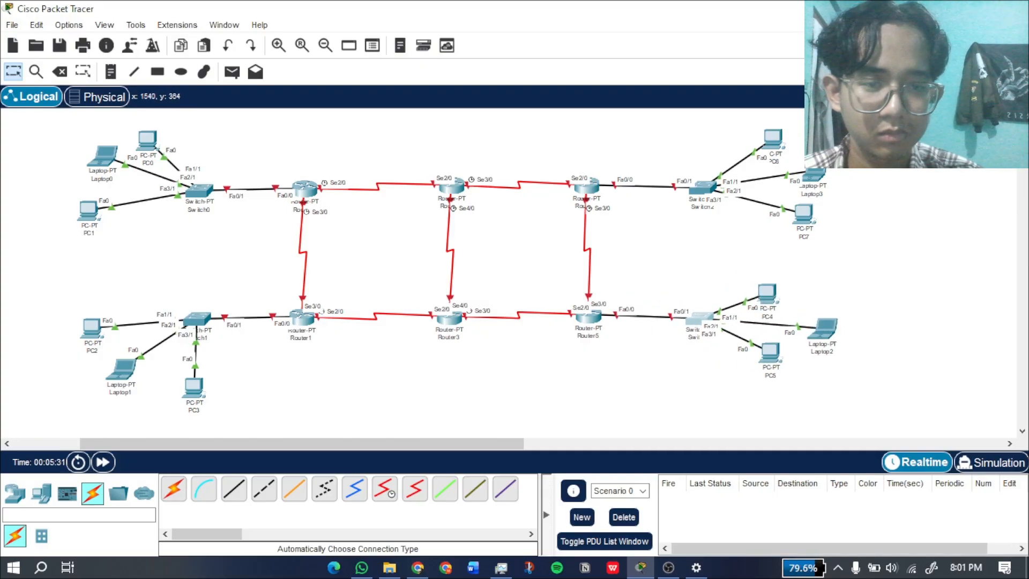
left_click_drag(767, 294, 766, 289)
left_click_drag(771, 352, 774, 378)
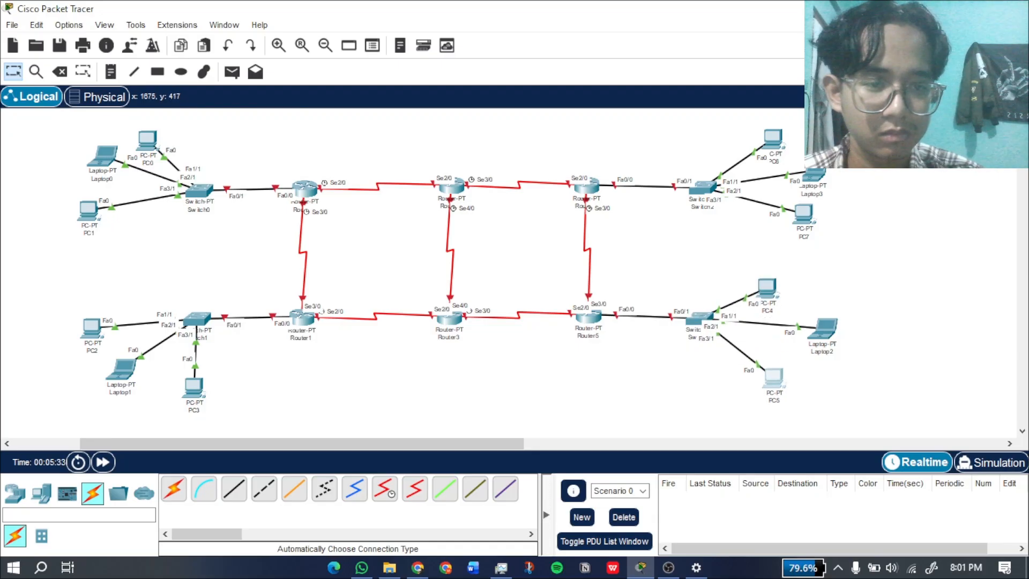
left_click_drag(823, 328, 794, 336)
left_click(873, 244)
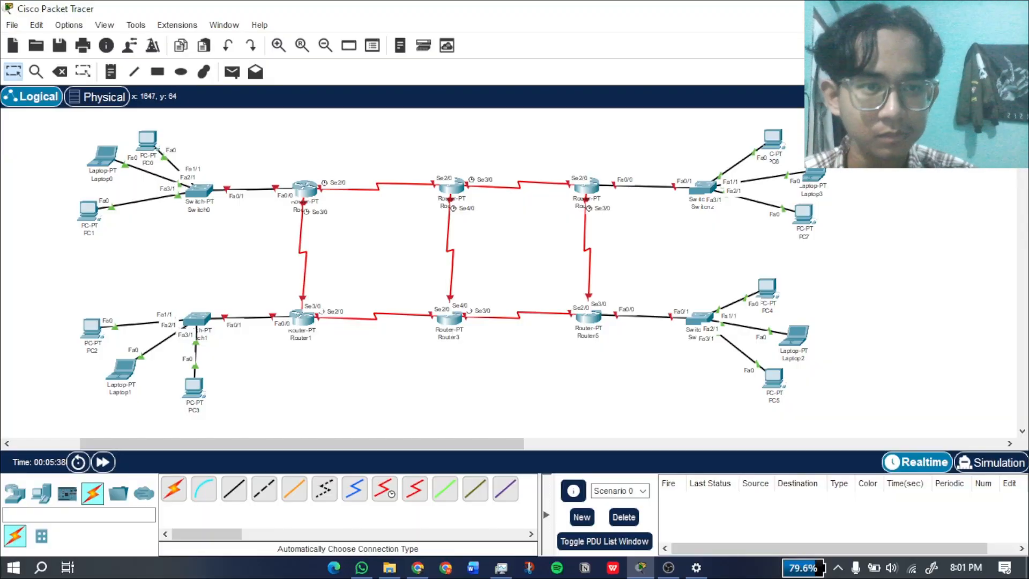
Line up PC6, Laptop3 and PC7 in a vertical column beside Switch2.
left_click_drag(773, 140, 792, 135)
left_click_drag(815, 170, 786, 177)
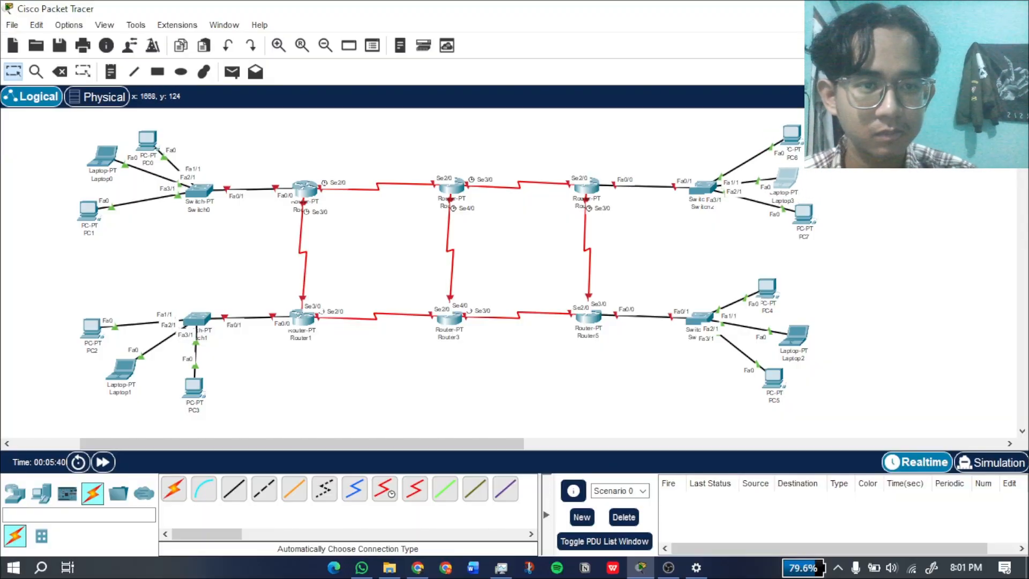
left_click_drag(804, 215, 789, 222)
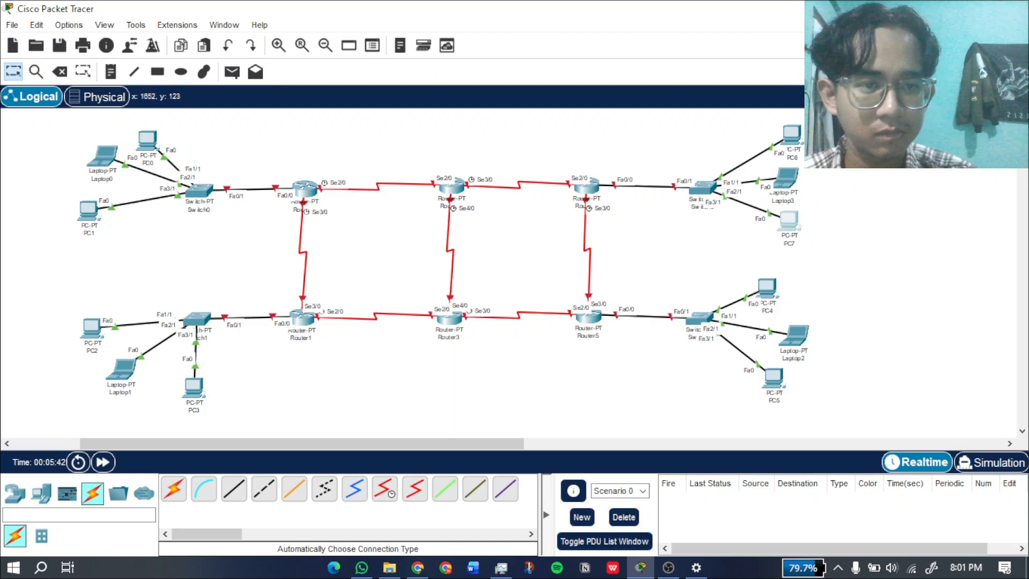
left_click_drag(786, 177, 791, 178)
Line up PC4, Laptop2 and PC5 in a vertical column beside Switch3, below the PC7 column.
left_click_drag(766, 287, 789, 289)
left_click(796, 335)
left_click_drag(796, 335, 790, 339)
left_click_drag(773, 378, 792, 387)
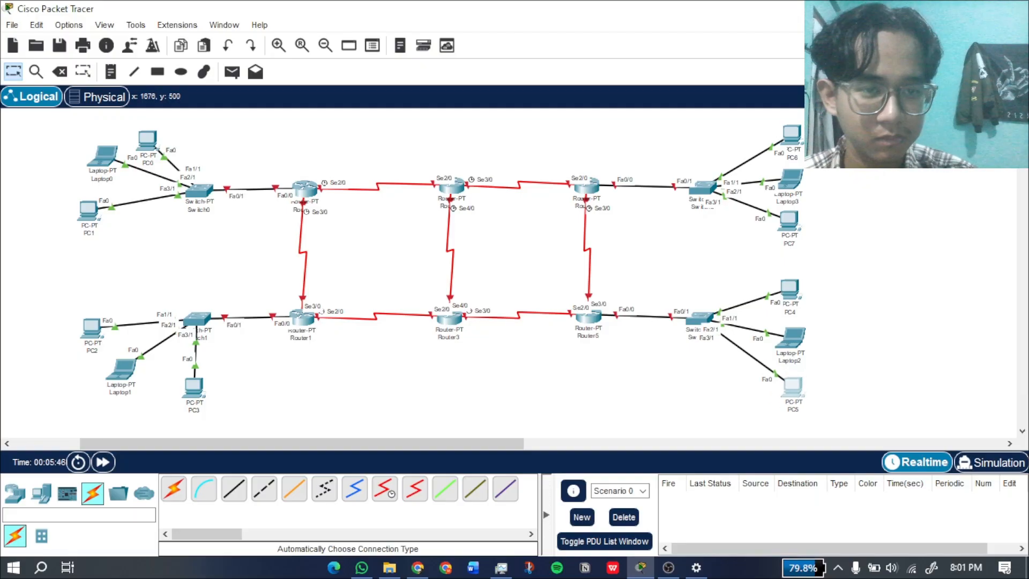
Arrange PC0, Laptop0 and PC1 beside Switch0 and PC2, Laptop1 and PC3 beside Switch1 in one vertical column.
left_click_drag(147, 139, 121, 174)
left_click_drag(88, 211, 120, 220)
left_click_drag(91, 326, 121, 283)
left_click_drag(122, 369, 116, 330)
left_click_drag(194, 387, 117, 380)
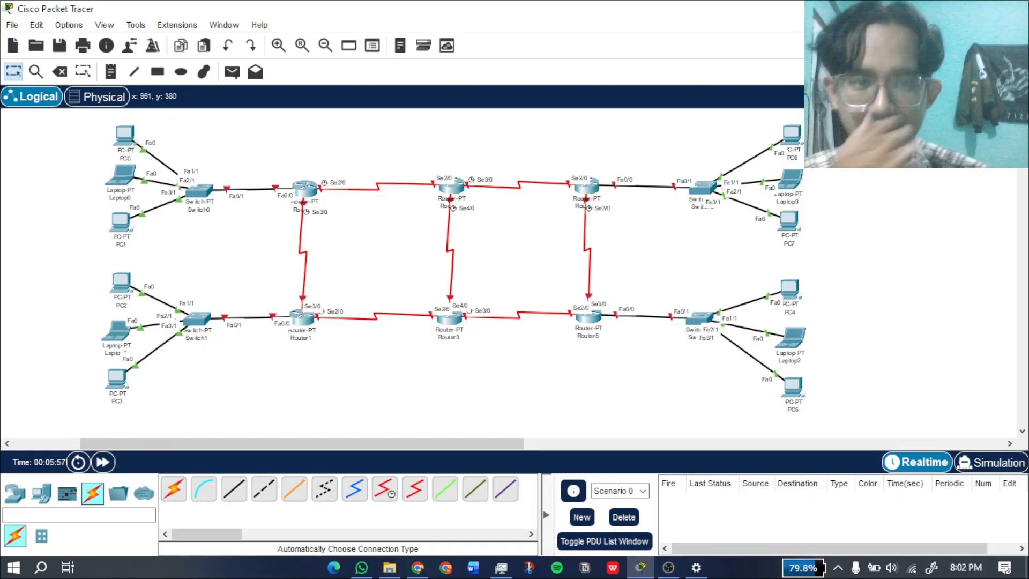
mouse_move(343, 443)
left_mouse_down()
mouse_move(278, 443)
mouse_move(335, 443)
mouse_move(326, 443)
left_mouse_up()
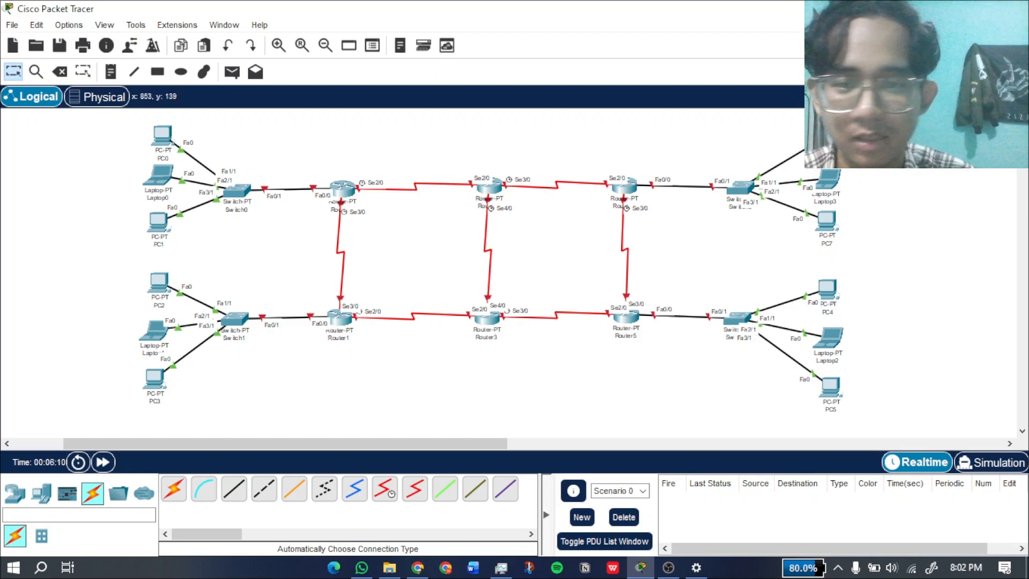
Show the hand-drawn sketch foto-tugas-dmjk.jpg side by side with the network workspace.
left_click_drag(333, 9, 1026, 177)
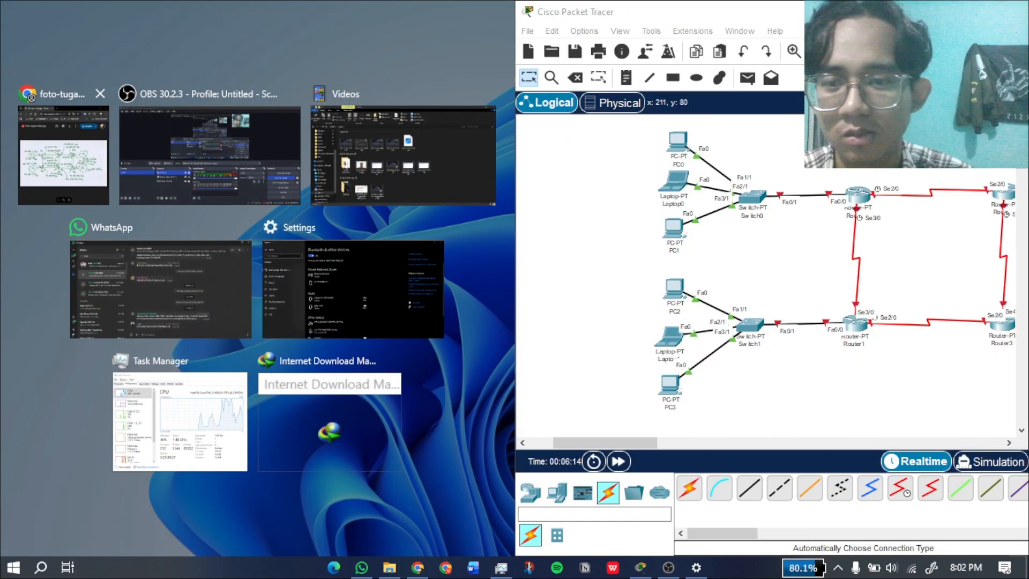
left_click(80, 172)
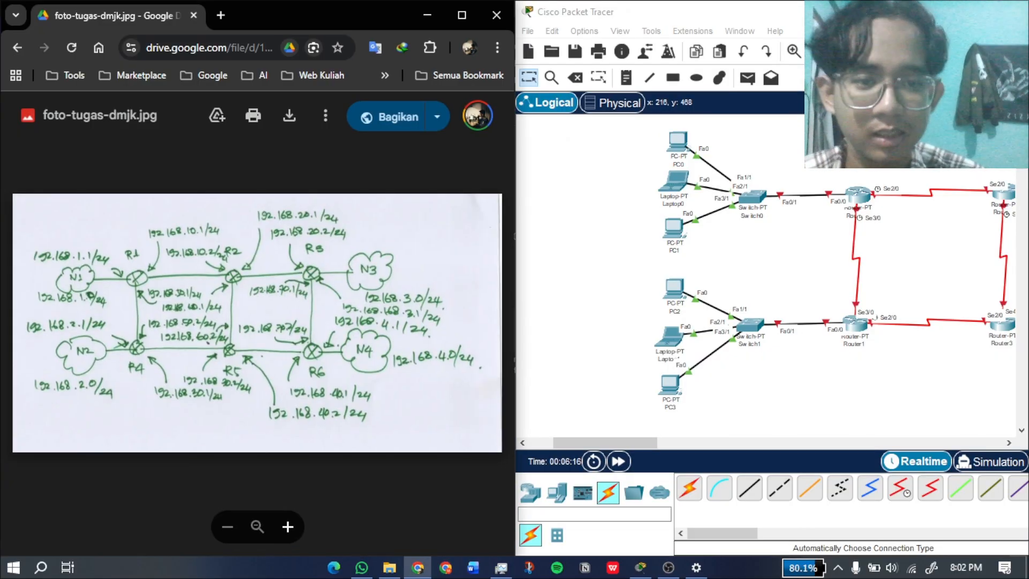
Place a note reading 192.168.1.0/24 below Switch0.
left_click_drag(599, 443, 636, 443)
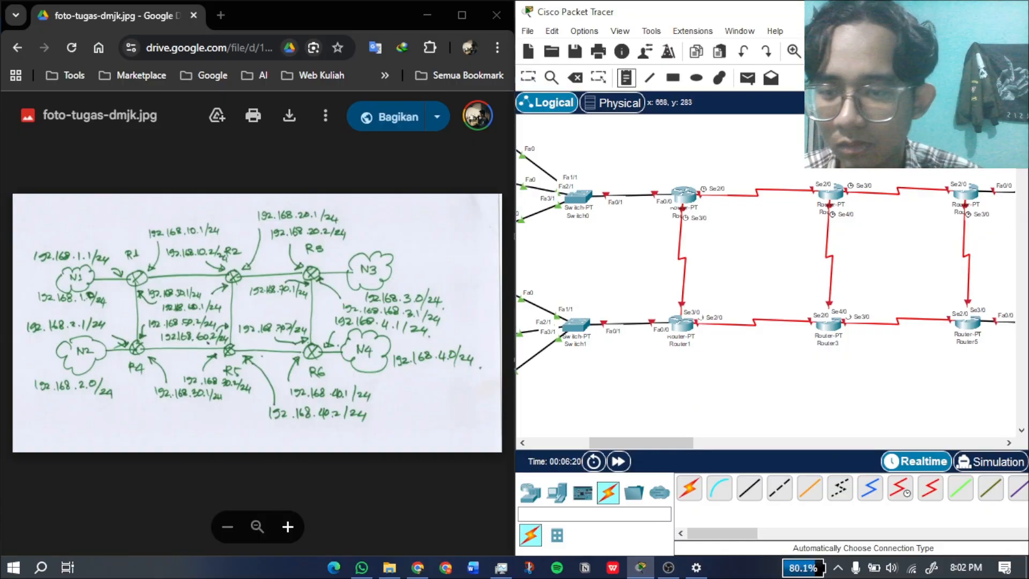
scroll(595, 208, "up", 1)
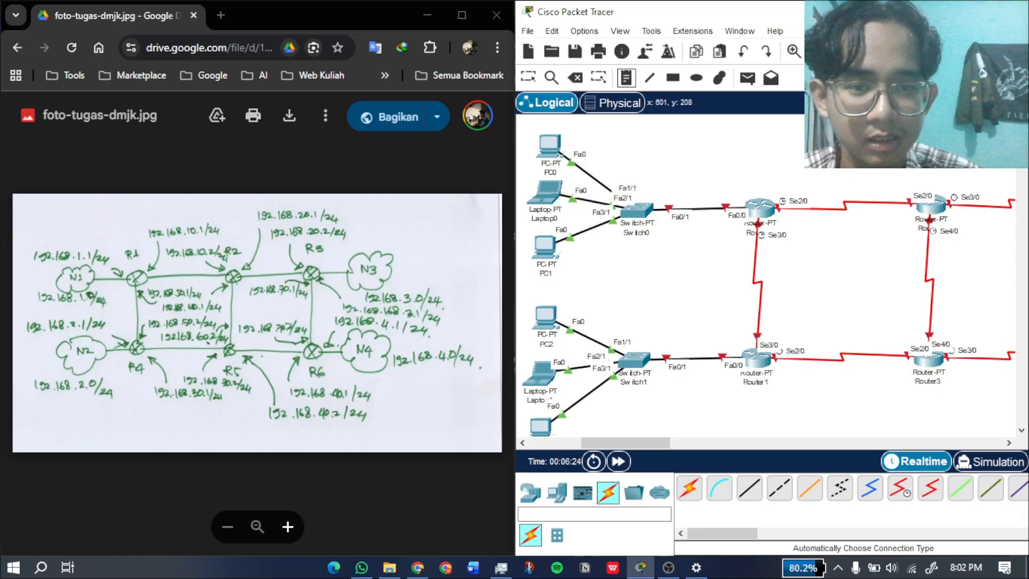
left_click(612, 248)
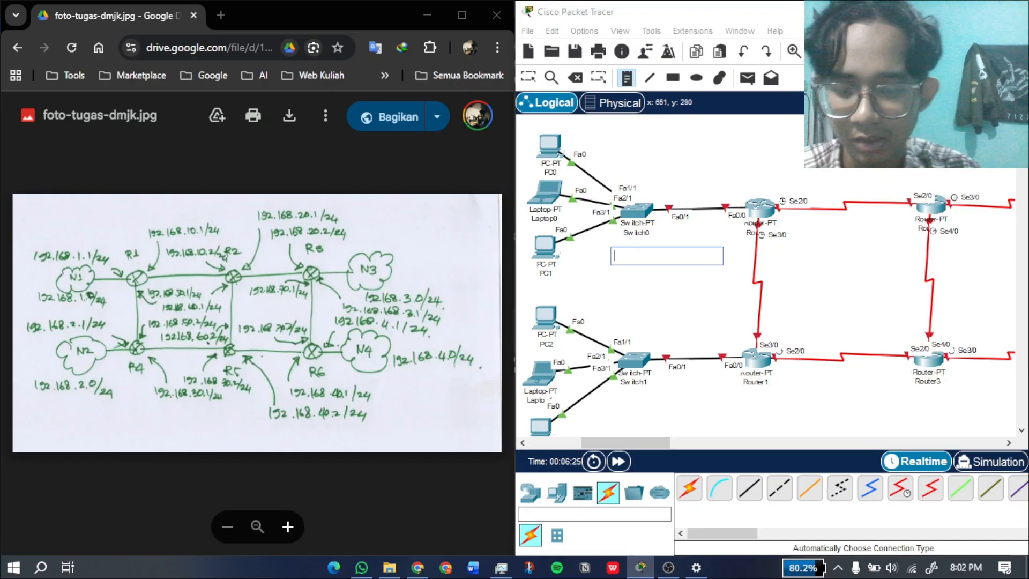
type("192.168")
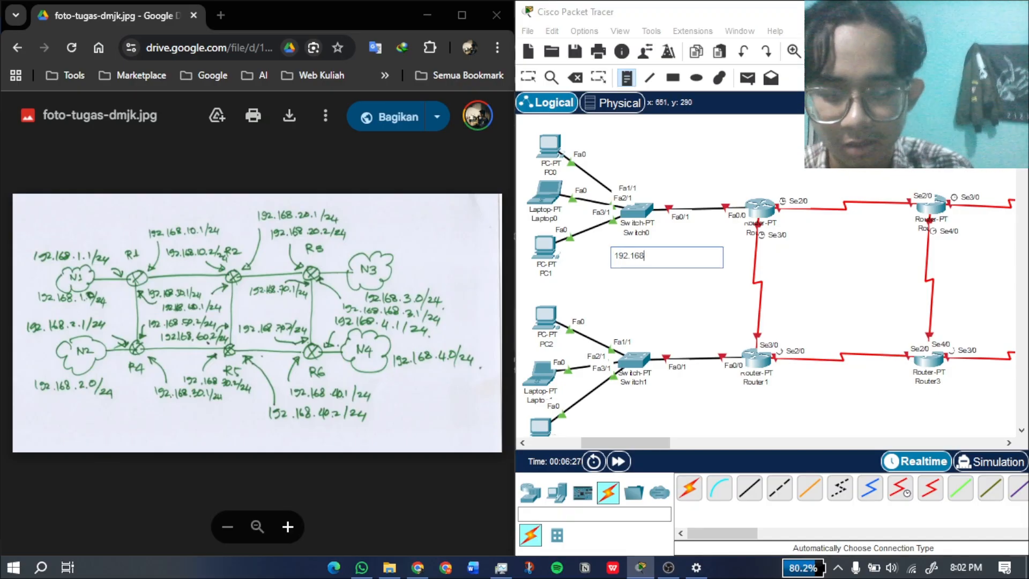
type(".1.0")
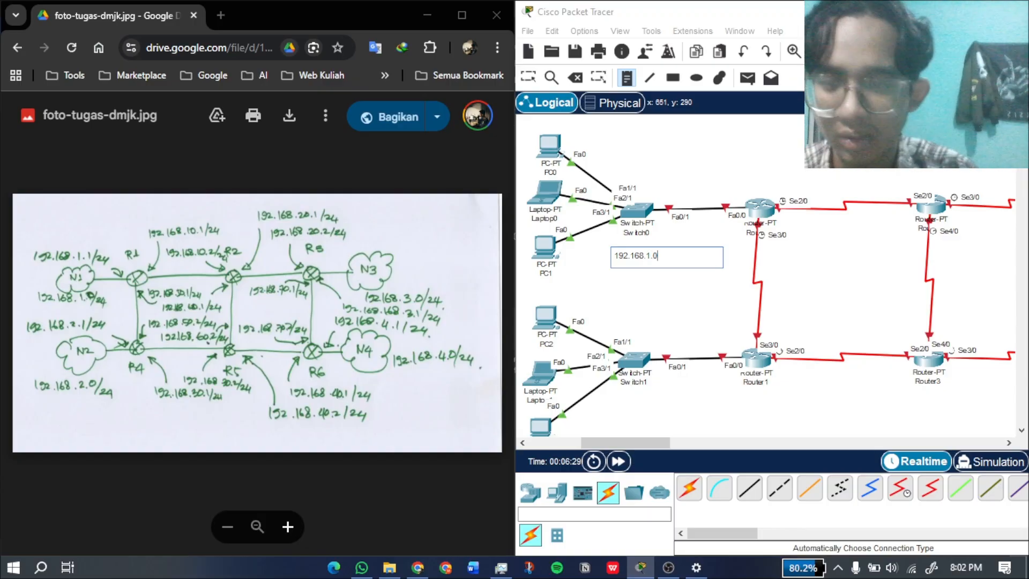
type("/24")
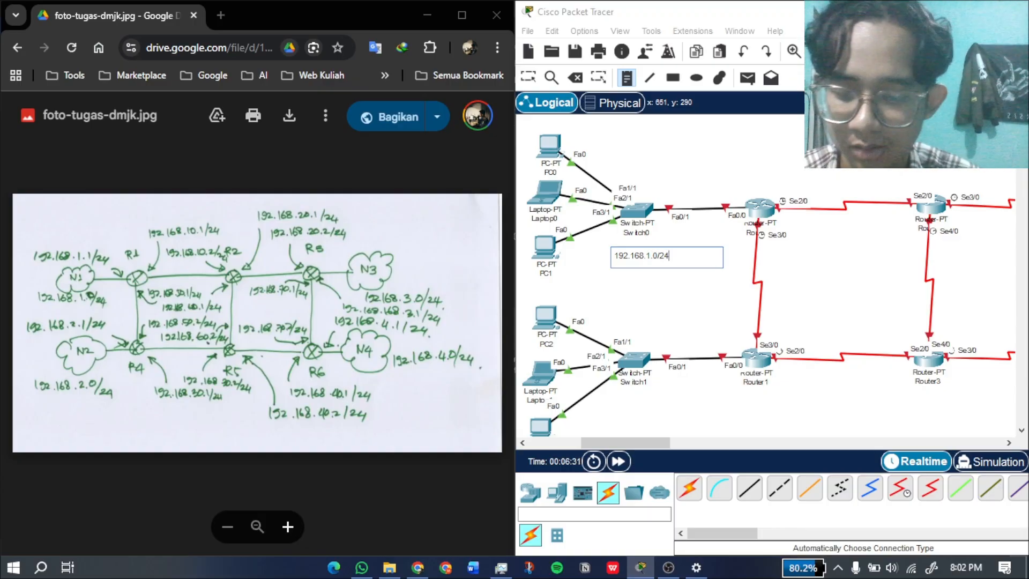
Copy the 192.168.1.0/24 note text and reuse it for a 192.168.2.0/24 note below Switch1.
key("ctrl+a")
key("ctrl+c")
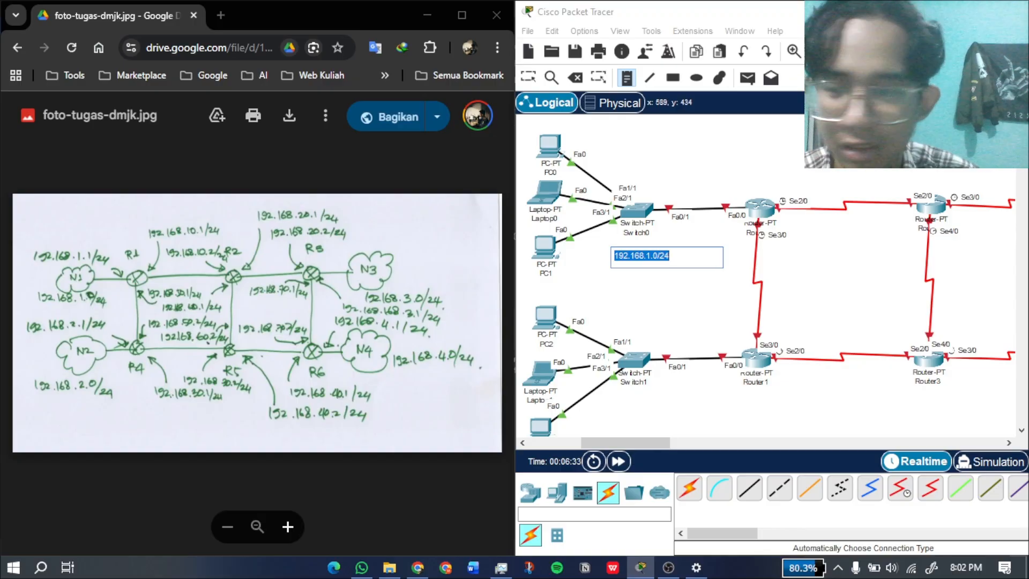
left_click(613, 402)
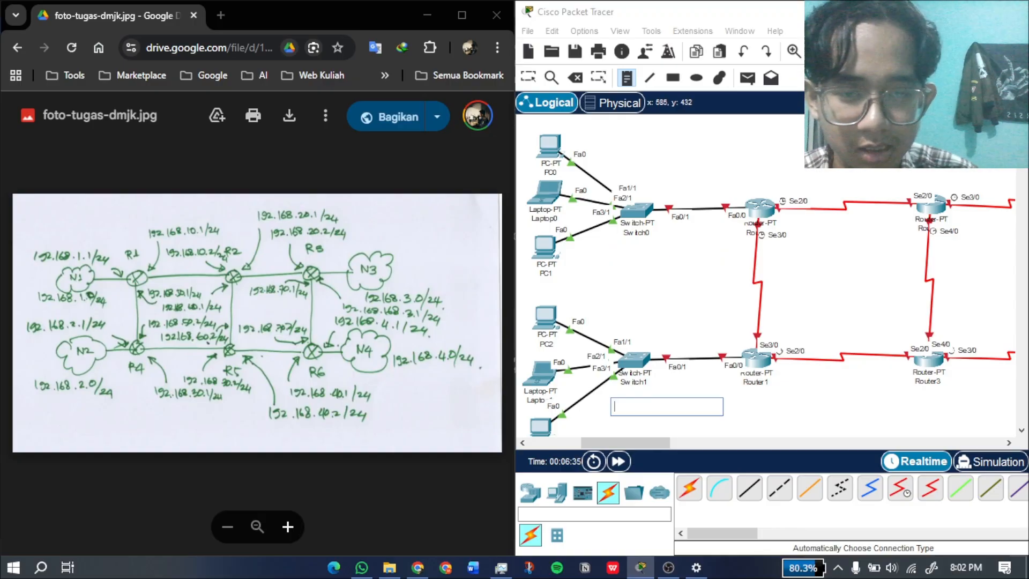
key("ctrl+v")
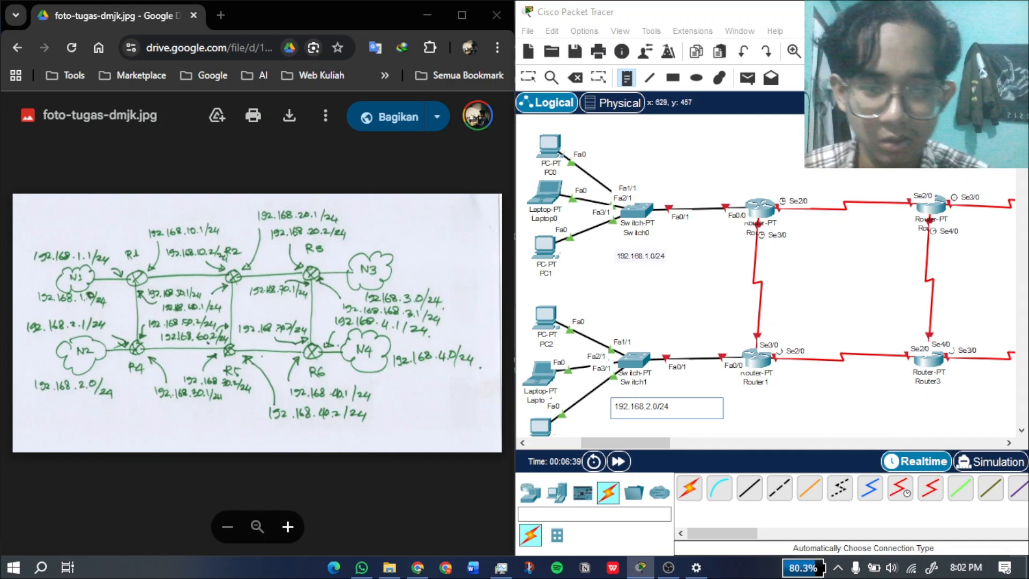
Place a note reading 192.168.3.0/24 above the switch that serves PC6, Laptop3 and PC7.
left_click_drag(625, 443, 735, 442)
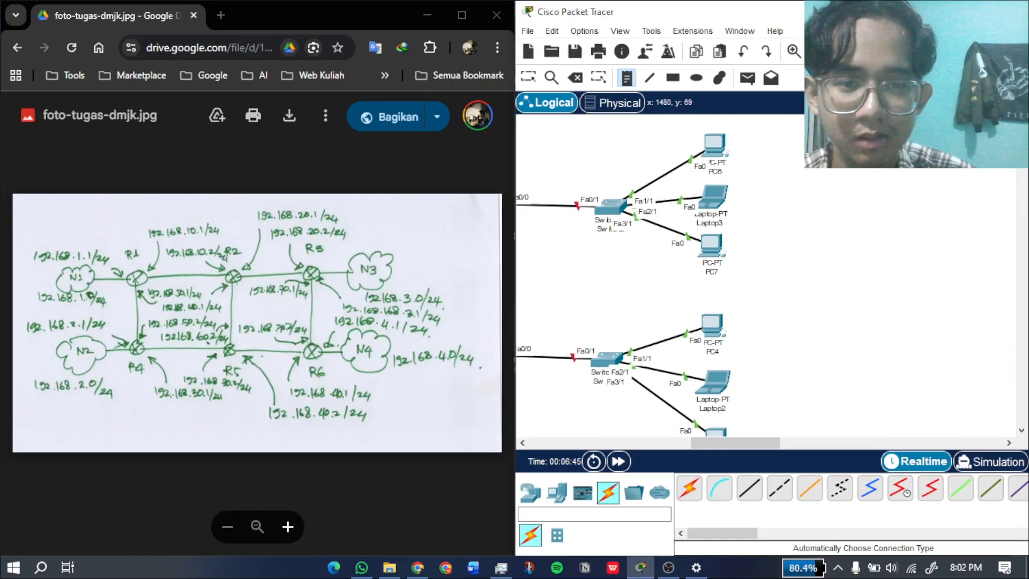
left_click(589, 159)
key("ctrl+v")
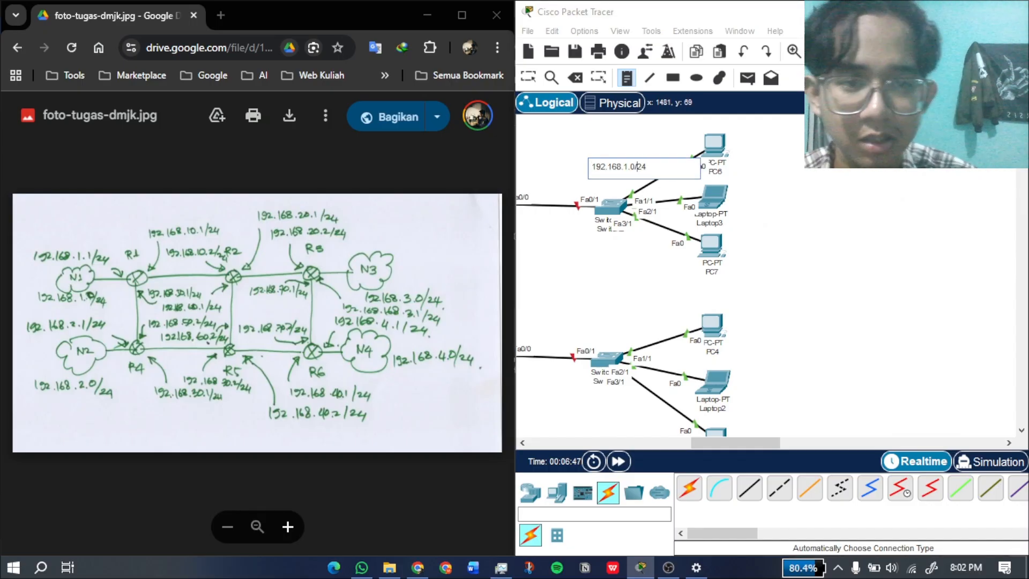
type("3")
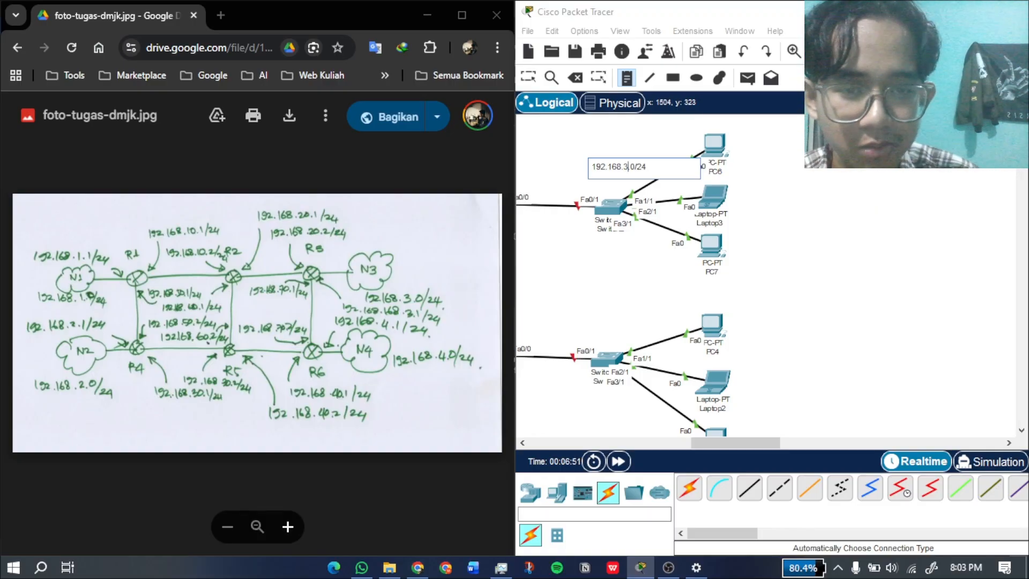
Place a note reading 192.168.4.0/24 above the switch that serves PC4, Laptop2 and PC5.
left_click(587, 316)
key("ctrl+v")
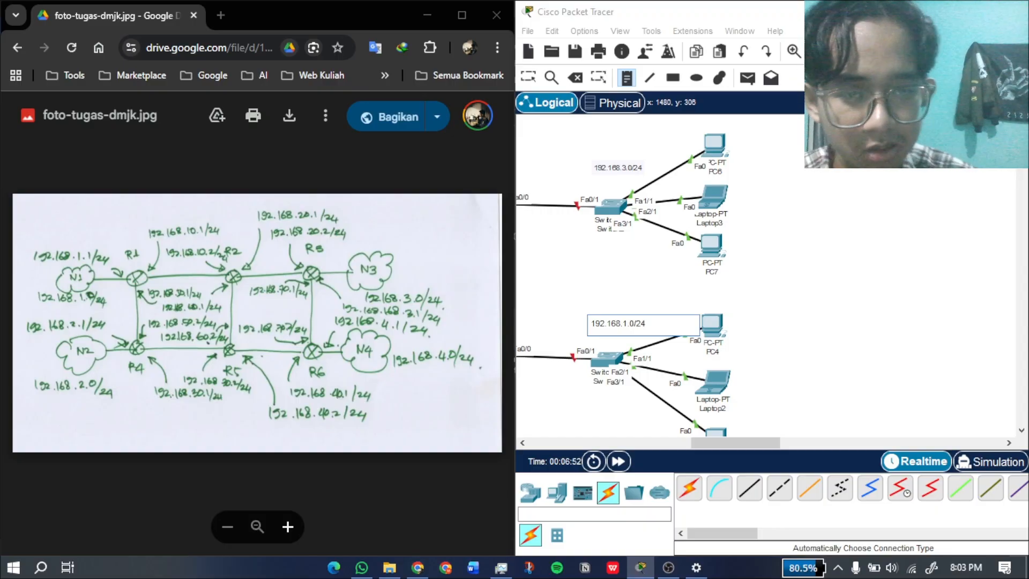
key("BackSpace")
type("4")
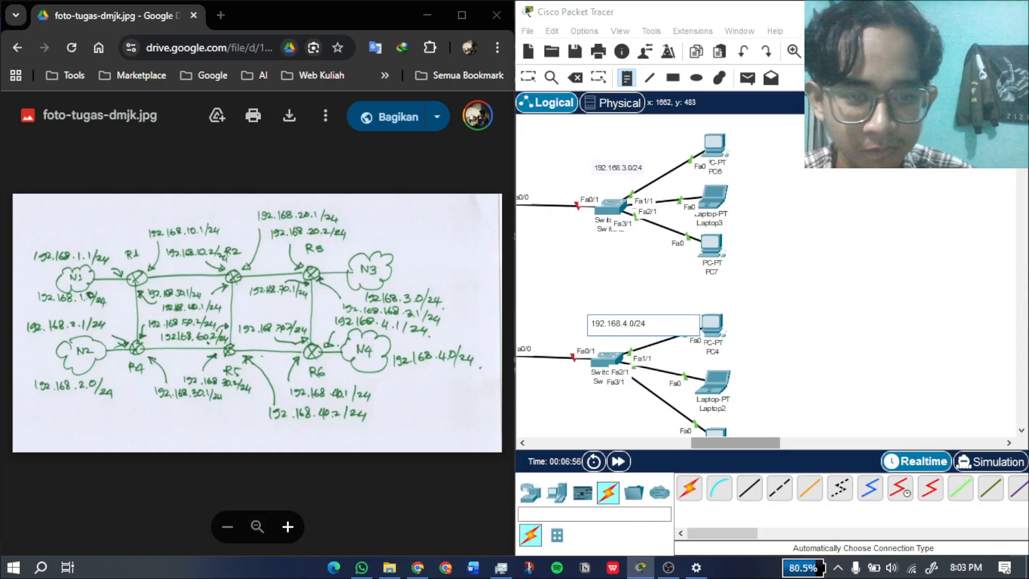
Add a note reading 192.168.1.1/24 on the link between Switch0 and its router's Fa0/0 port.
left_click_drag(715, 443, 621, 443)
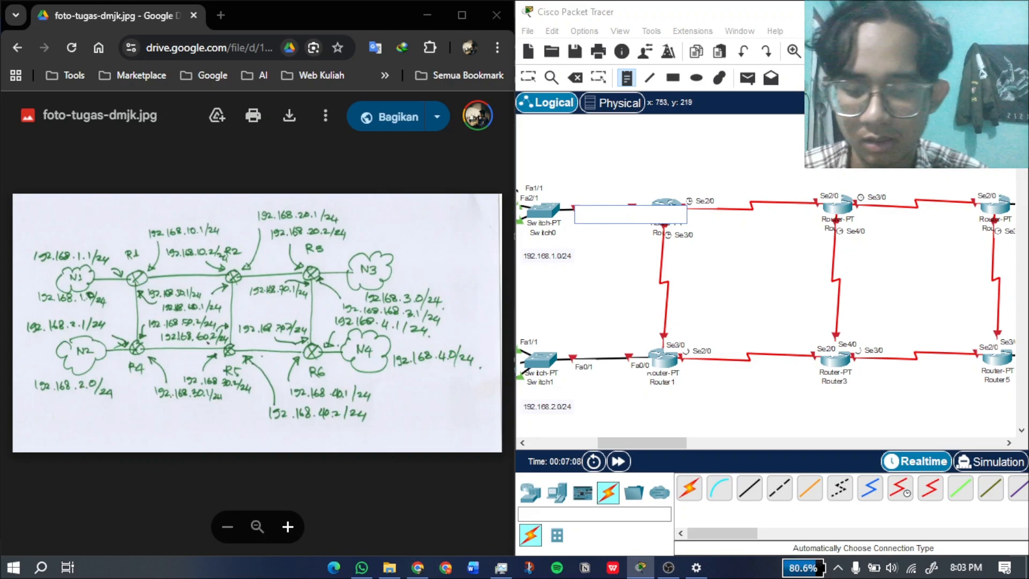
key("ctrl+v")
key("Left")
key("Left")
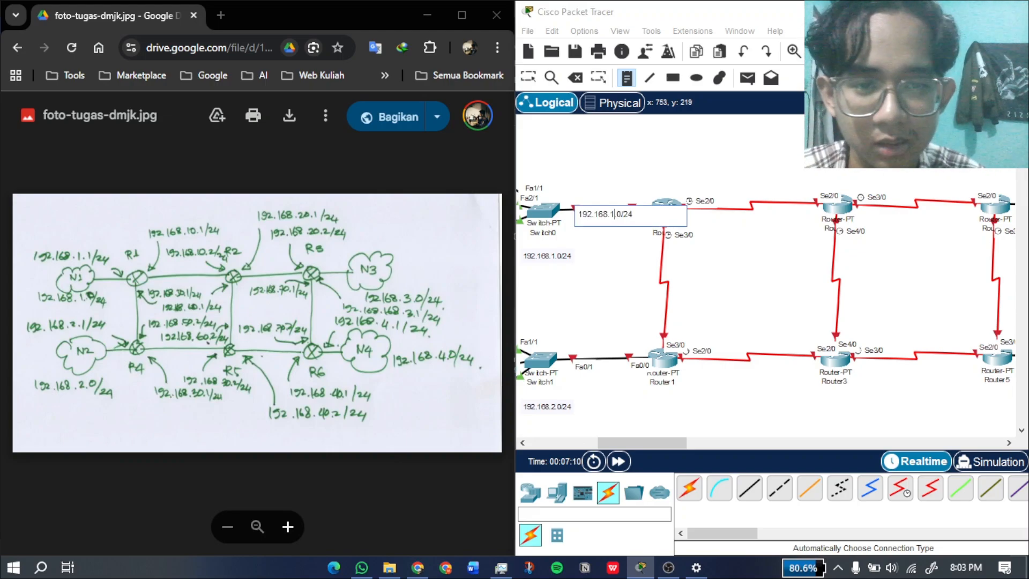
key("Delete")
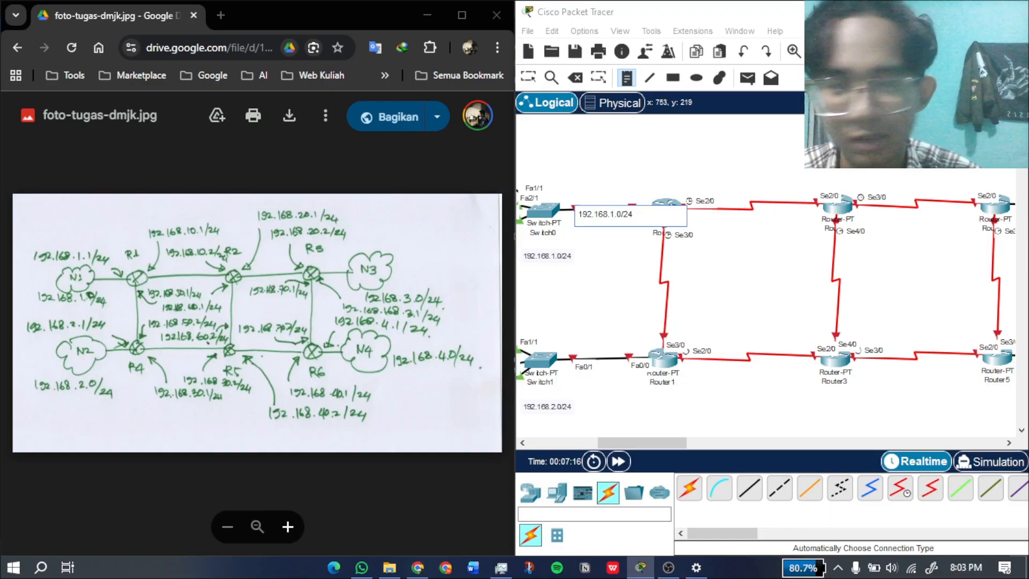
type(".")
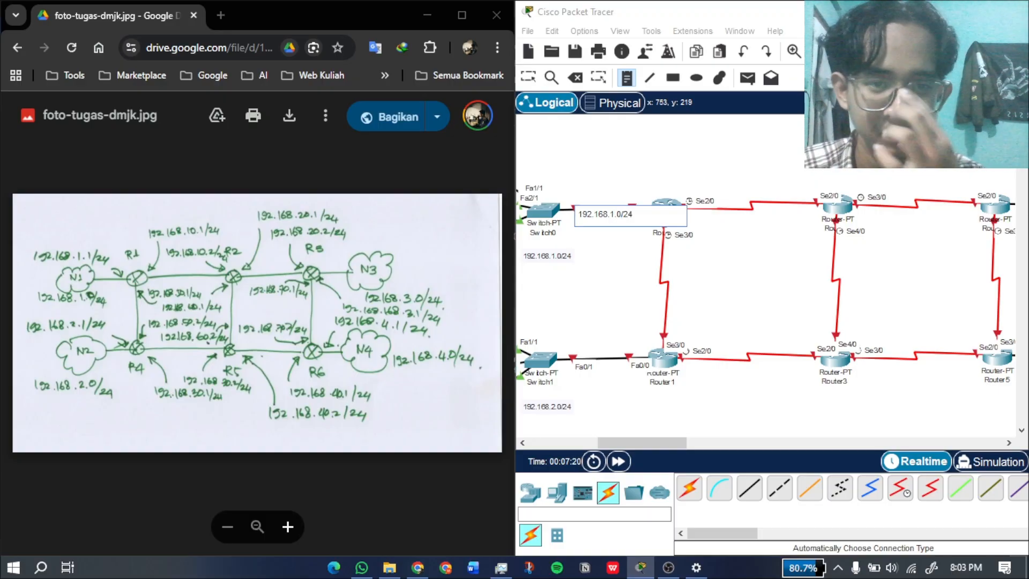
key("BackSpace")
type("1")
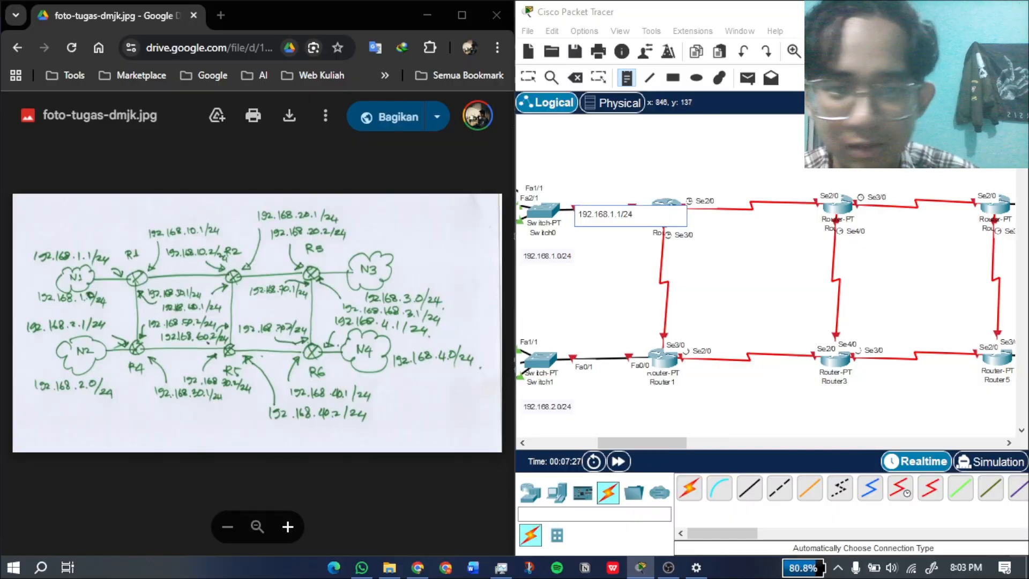
Label the Se2/0 port of the router next to Switch0 with a note reading 192.168.10.1/24.
left_click(684, 177)
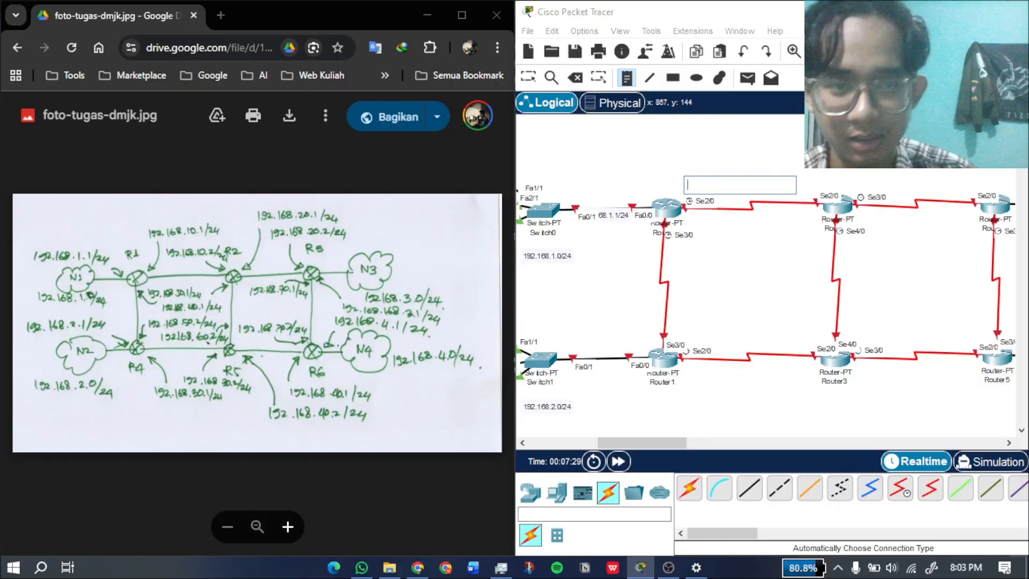
key("ctrl+v")
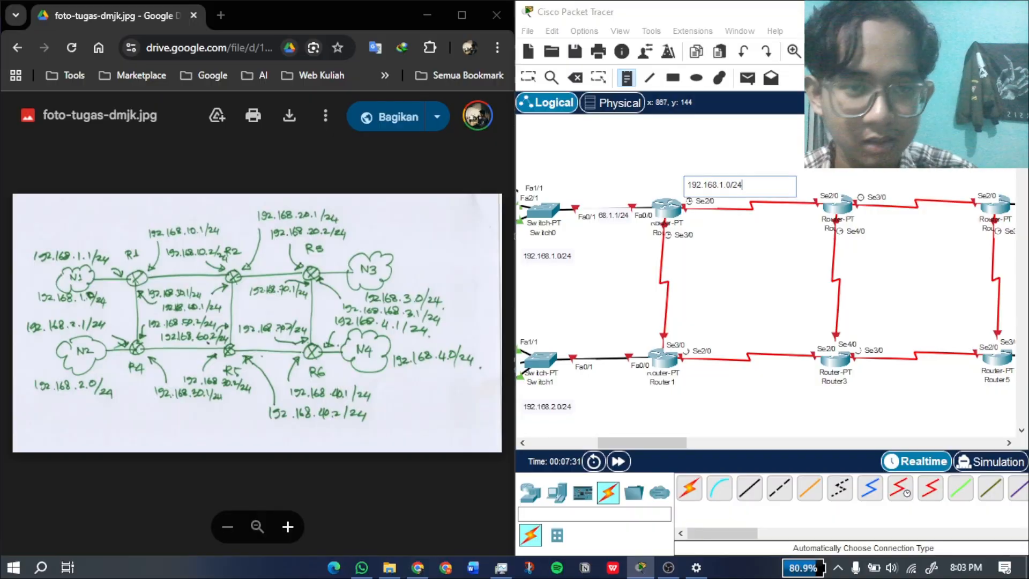
key("Left")
key("Left")
key("Left")
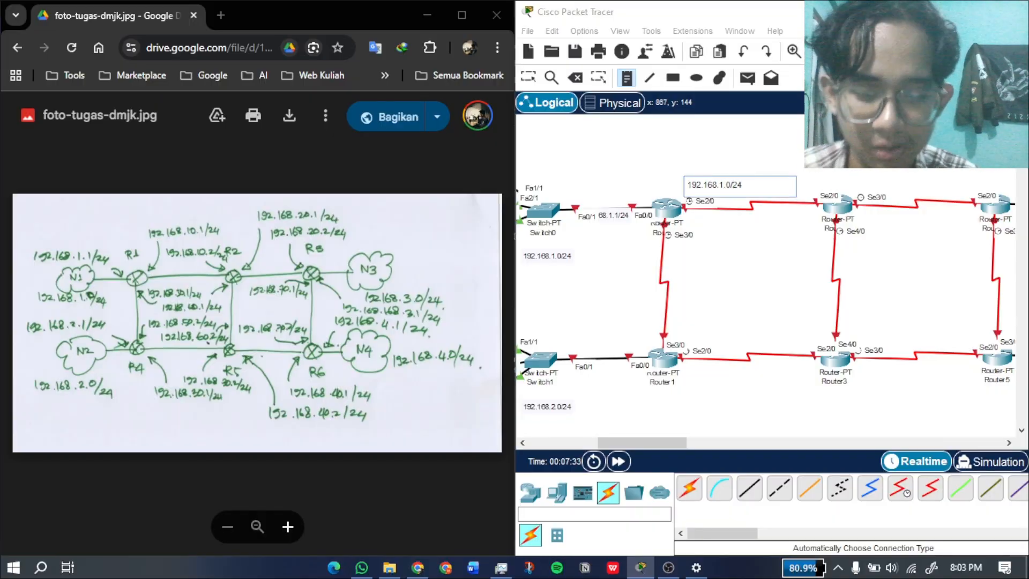
type("0")
key("Delete")
type("1")
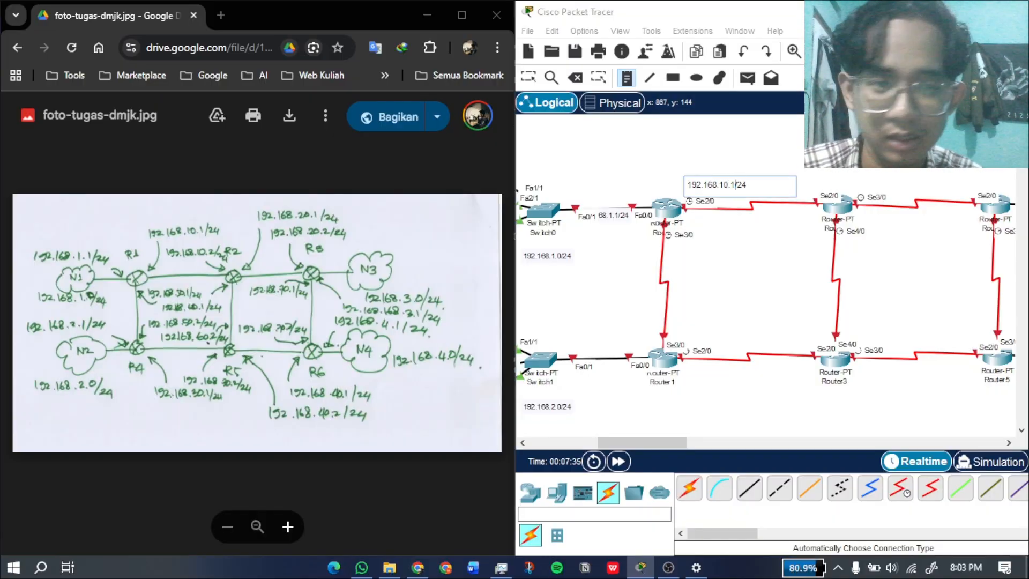
Copy the 192.168.10.1/24 note text and reuse it for a 192.168.10.2/24 note at the upper middle router's Se2/0 port.
key("ctrl+a")
key("ctrl+c")
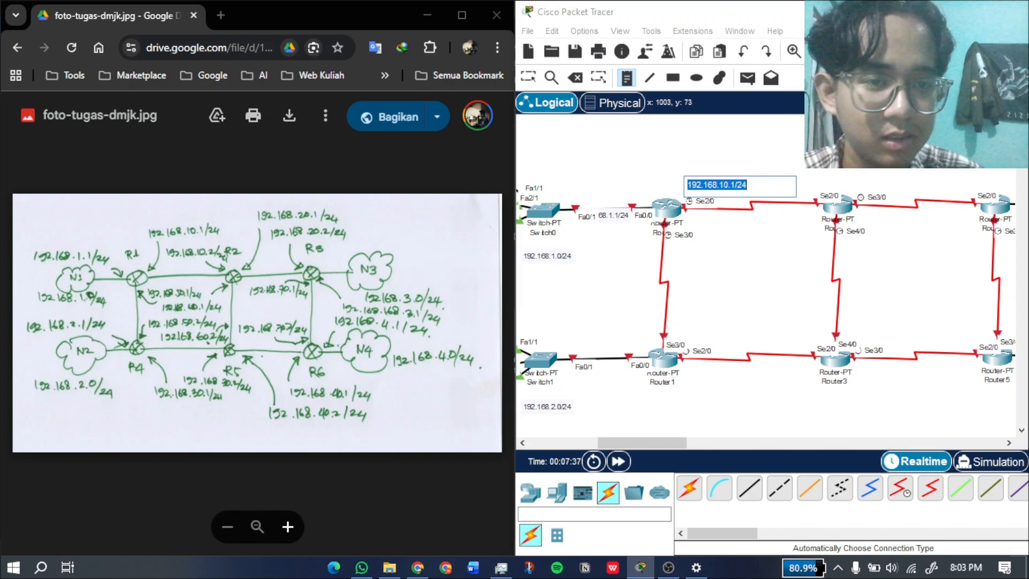
left_click(782, 165)
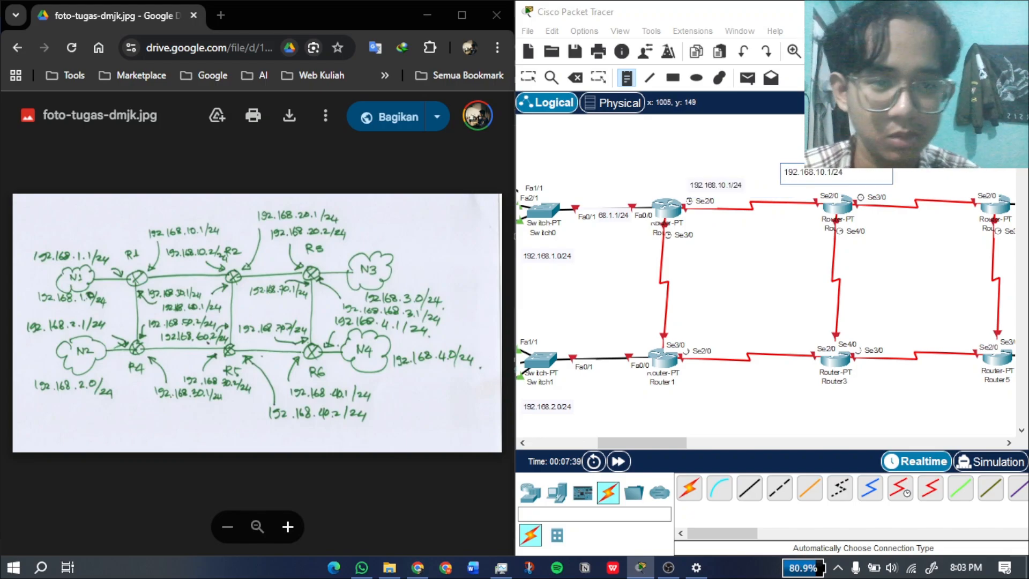
key("Left")
key("Left")
key("Left")
key("BackSpace")
type("2")
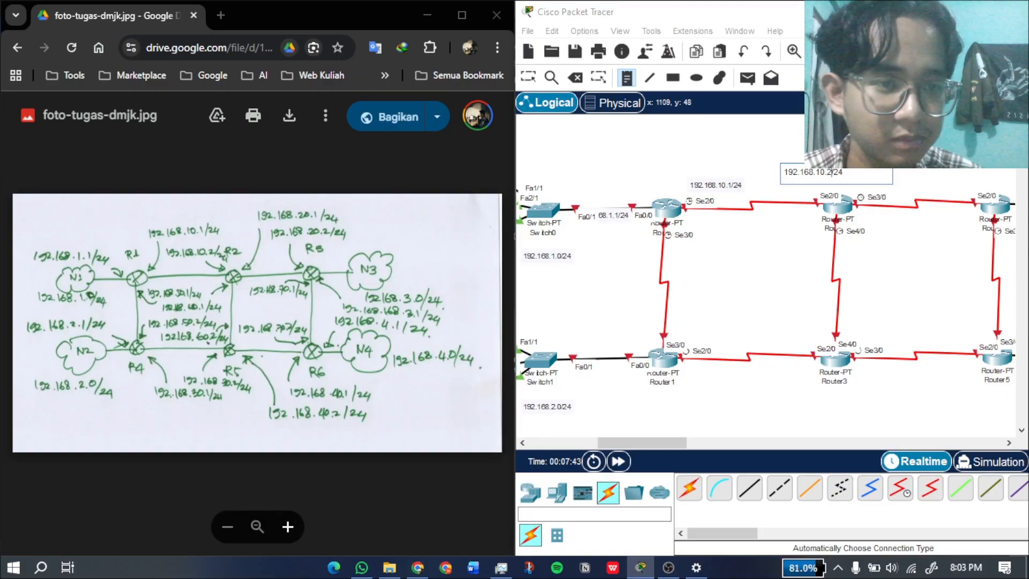
Label the upper middle router's Se3/0 port with a note reading 192.168.20.1/24.
left_click(717, 141)
left_click_drag(642, 443, 678, 442)
left_click(661, 164)
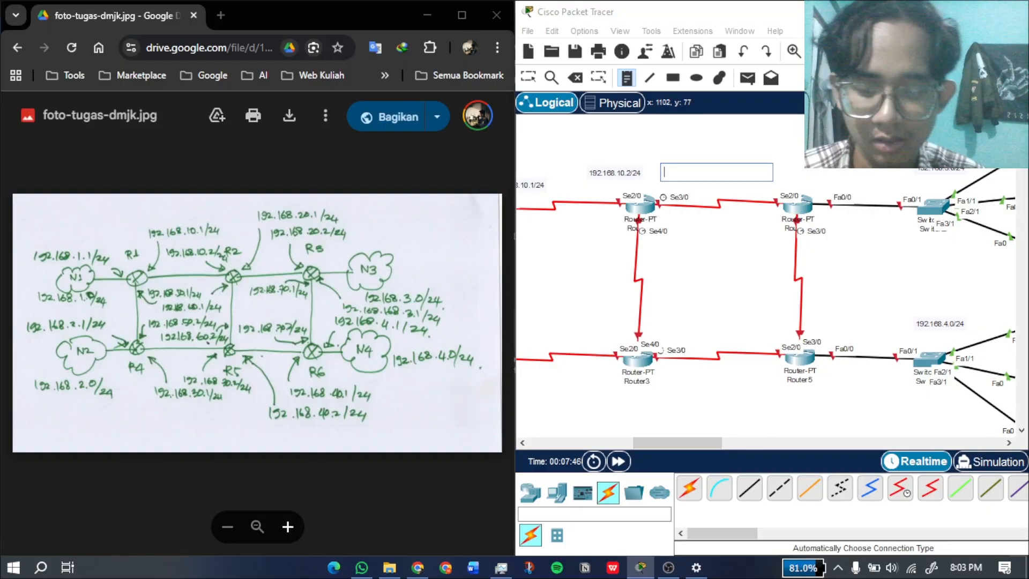
key("ctrl+v")
key("Left")
key("Left")
key("Left")
key("Left")
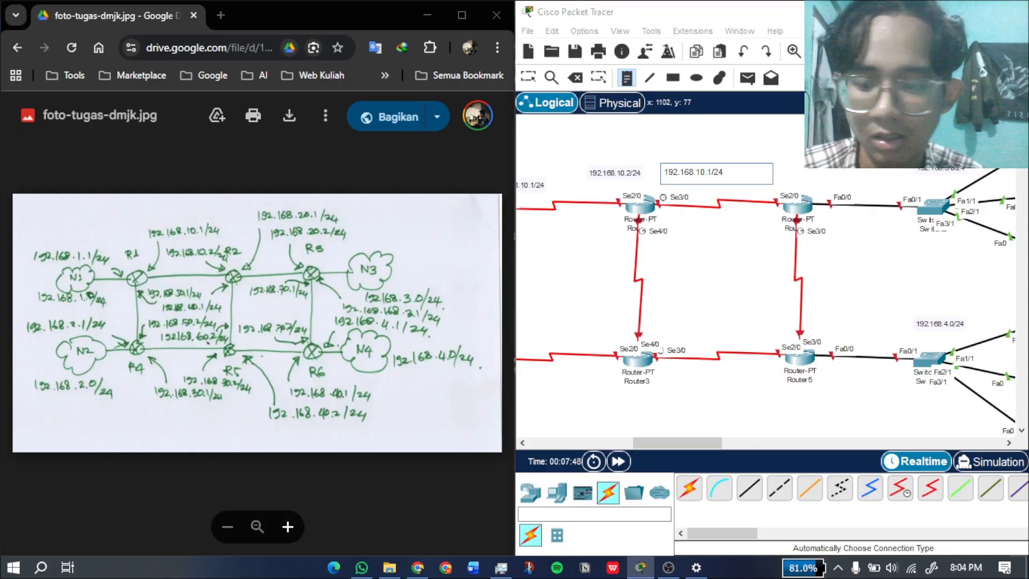
key("Left")
key("BackSpace")
type("2")
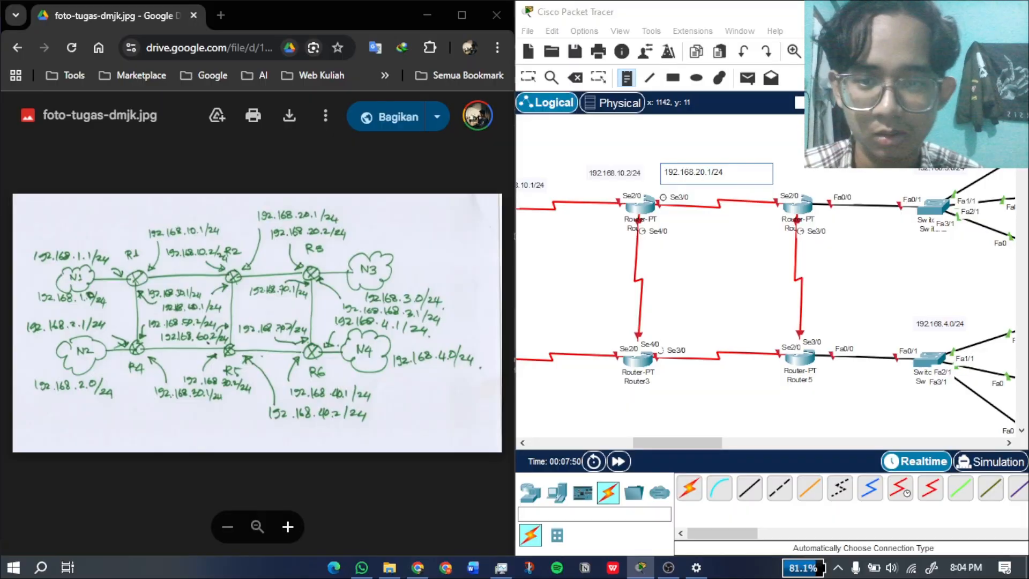
Label the Se2/0 port of the router above Router5 with a note reading 192.168.20.2/24.
left_click(779, 171)
left_click(777, 173)
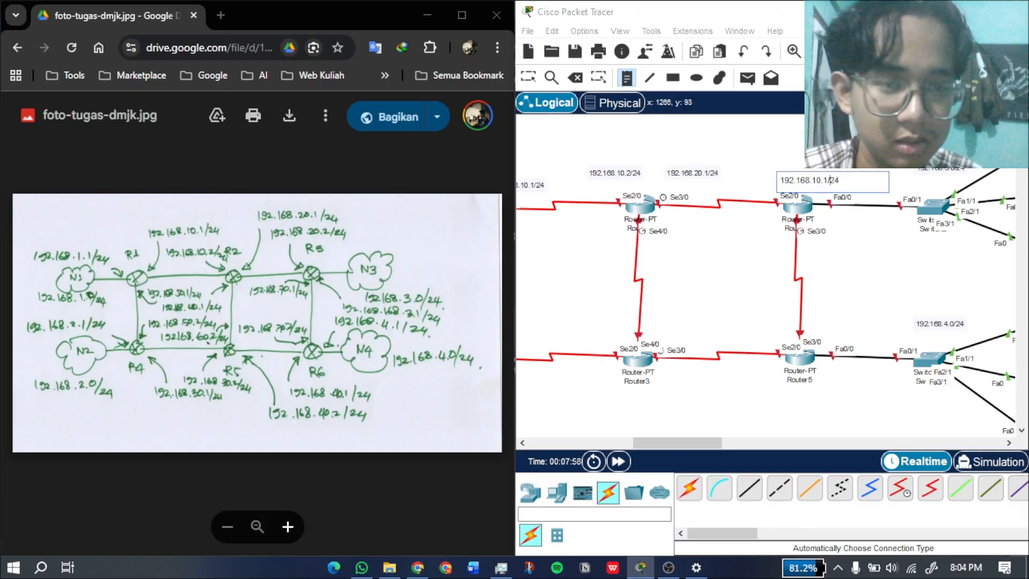
type("2")
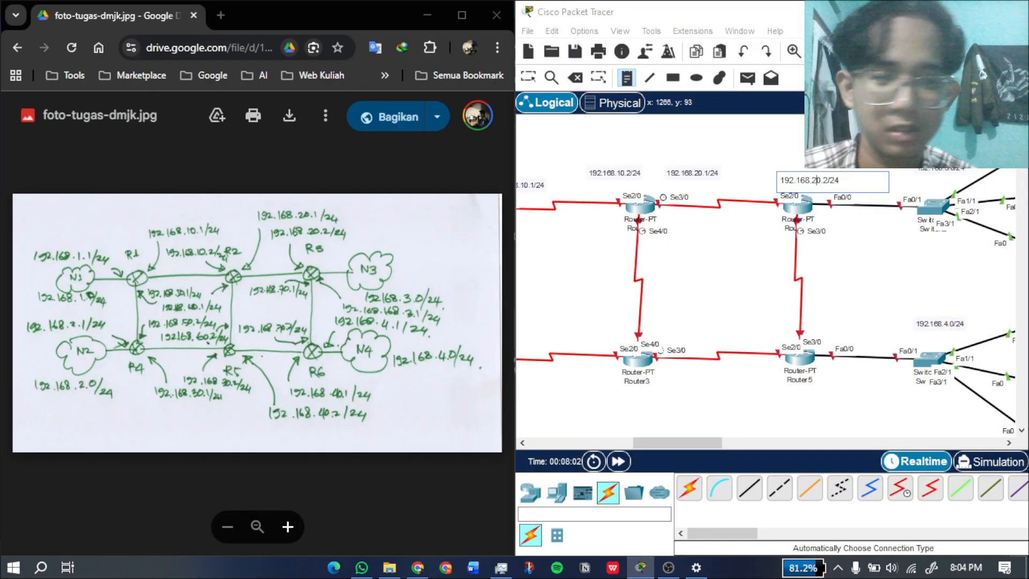
Label Router1's Fa0/0 port, on the link to Switch1, with a note reading 192.168.2.1/24.
left_click_drag(686, 443, 640, 442)
left_click(637, 356)
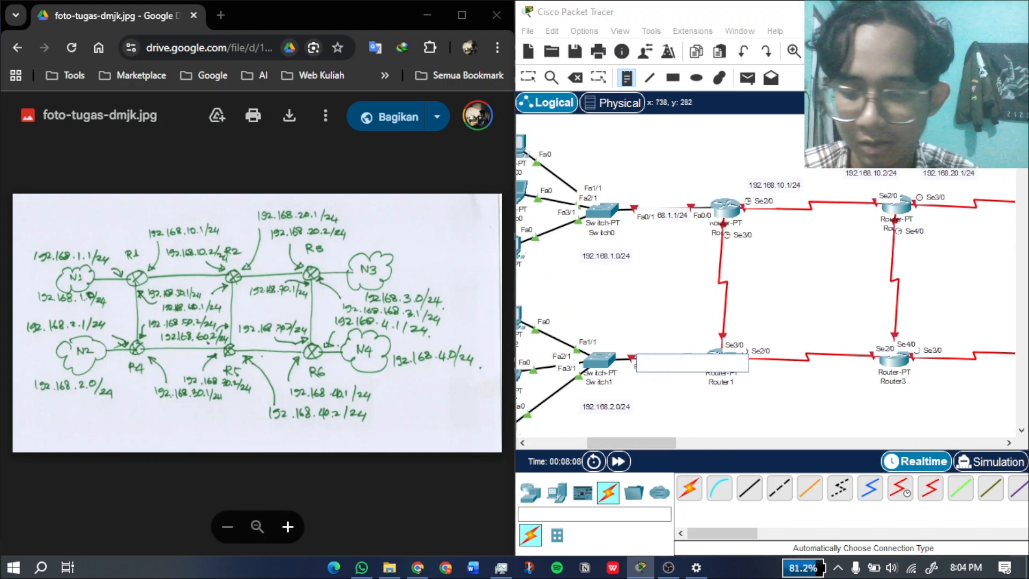
key("ctrl+v")
key("Left")
key("Left")
key("Left")
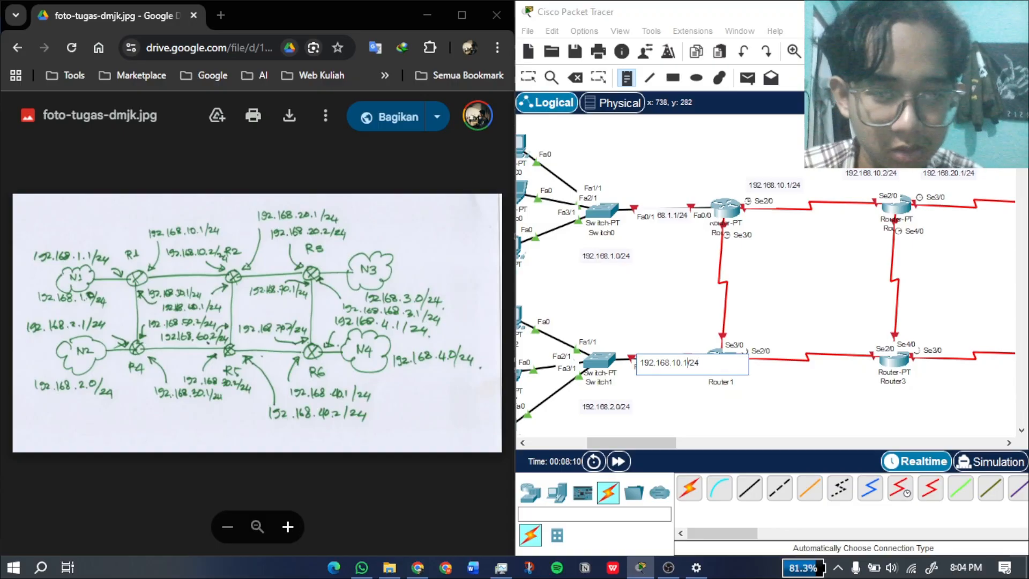
key("Left")
key("BackSpace")
key("BackSpace")
key("BackSpace")
type("2.")
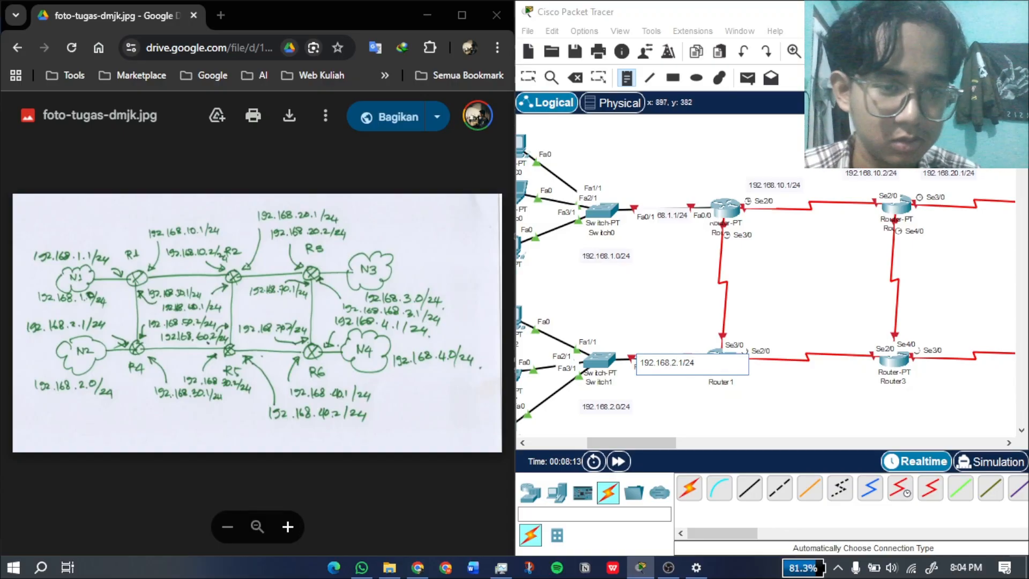
Label Router1's Se2/0 port with a note reading 192.168.30.1/24.
left_click(753, 354)
key("ctrl+v")
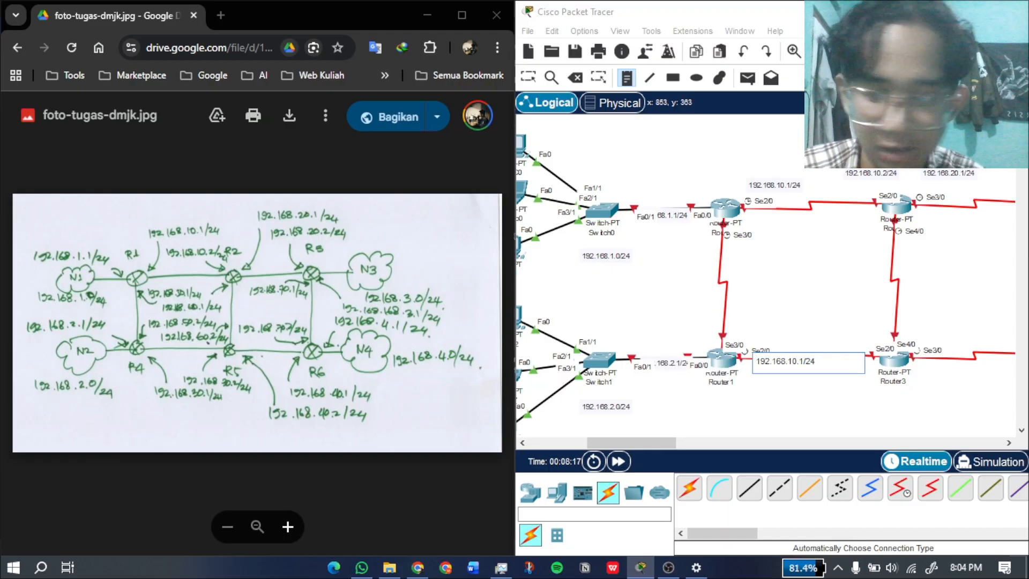
key("BackSpace")
key("Right")
type("3")
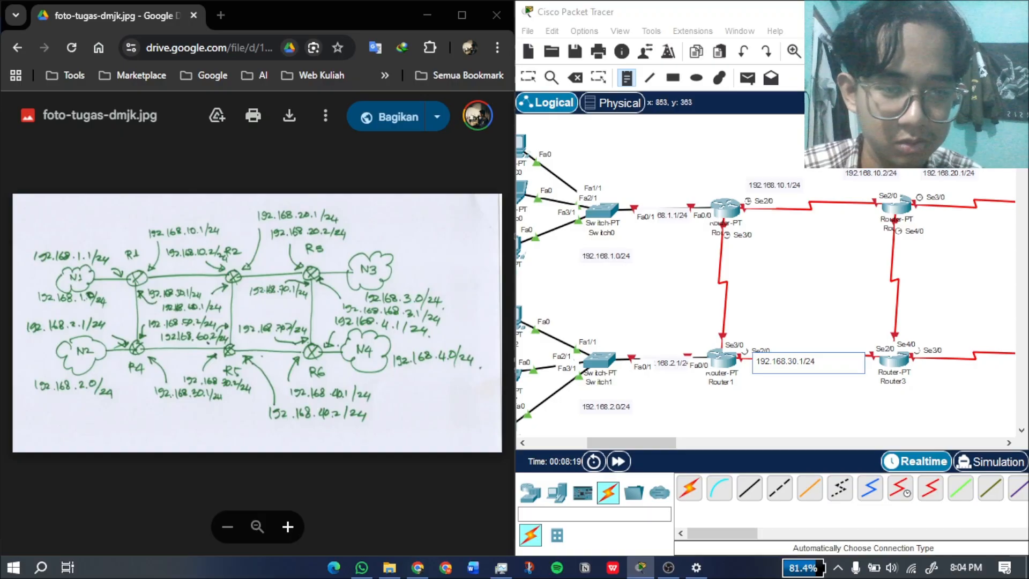
Add a note reading 192.168.30.2/24 below the Router1–Router3 link for Router3's Se2/0 port.
left_click(812, 379)
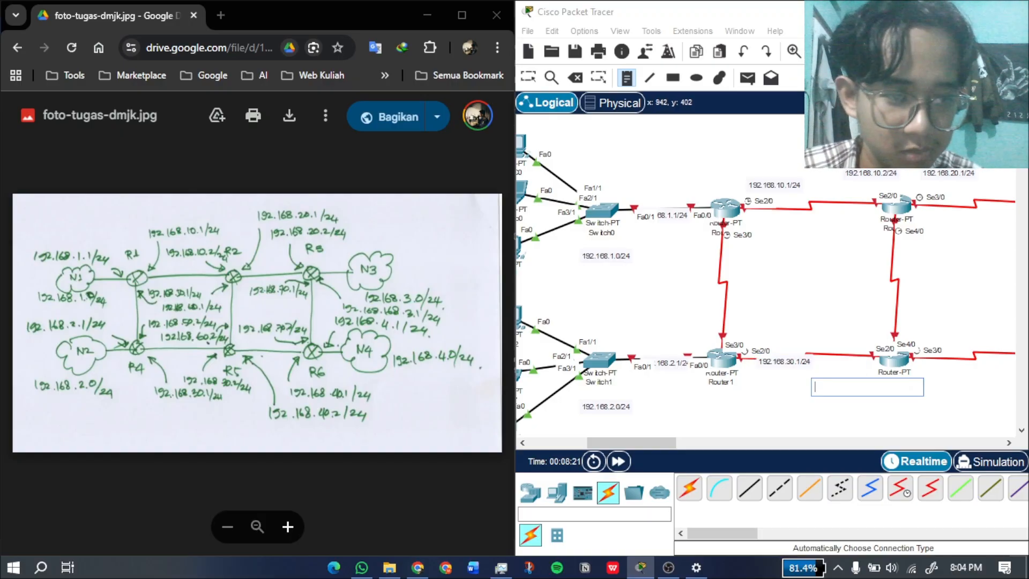
key("ctrl+v")
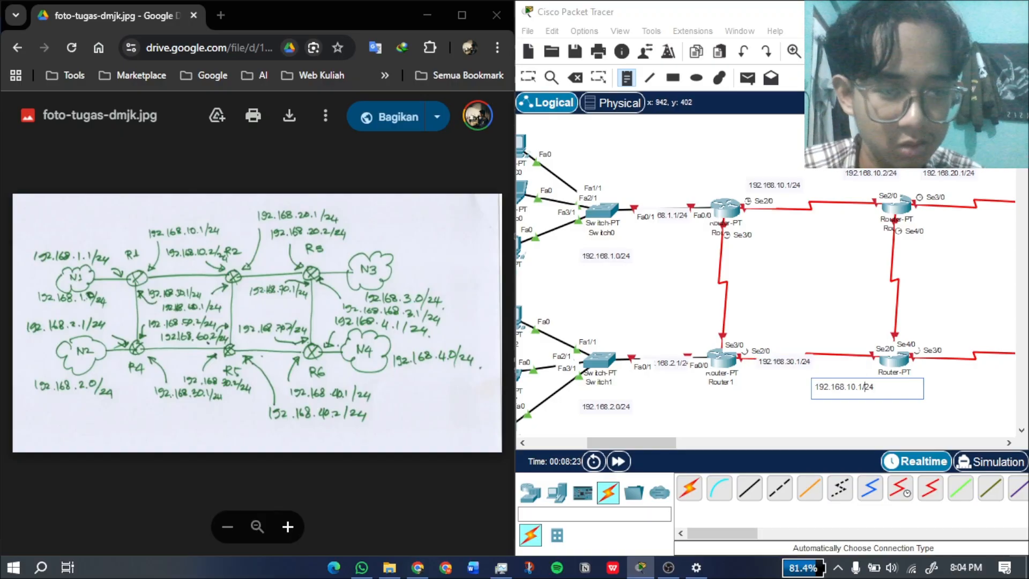
key("BackSpace")
key("BackSpace")
type("30")
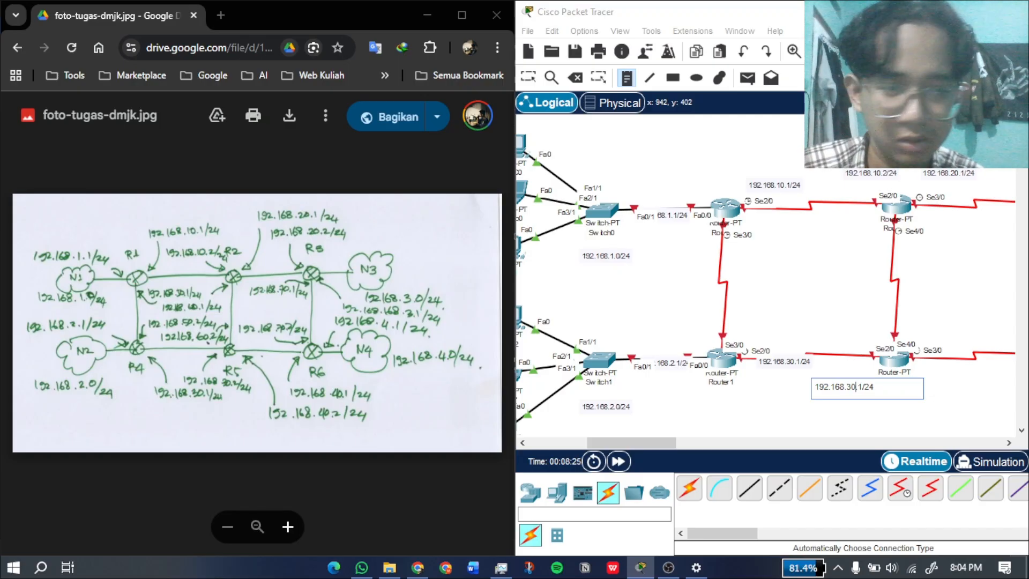
key("BackSpace")
type("2")
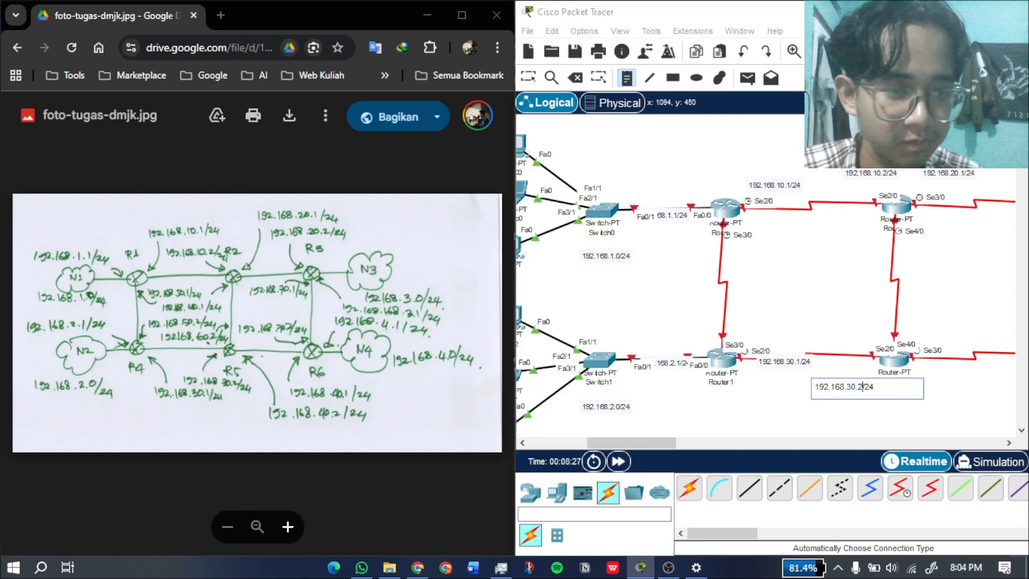
Label Router3's Se3/0 port with a note reading 192.168.40.1/24 just below the link to Router5.
left_click_drag(645, 443, 705, 443)
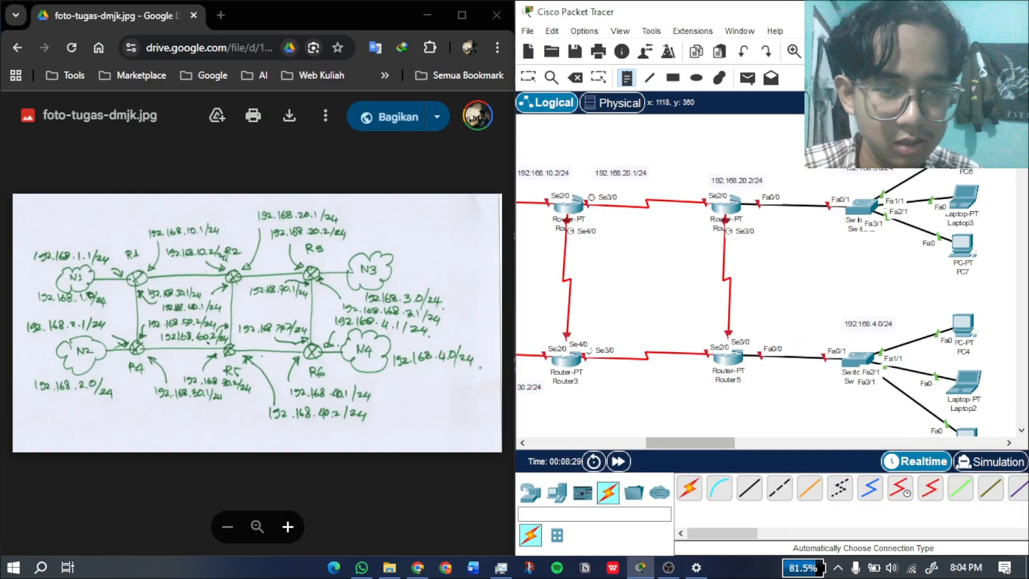
left_click(594, 366)
type("192.168.10.1/24")
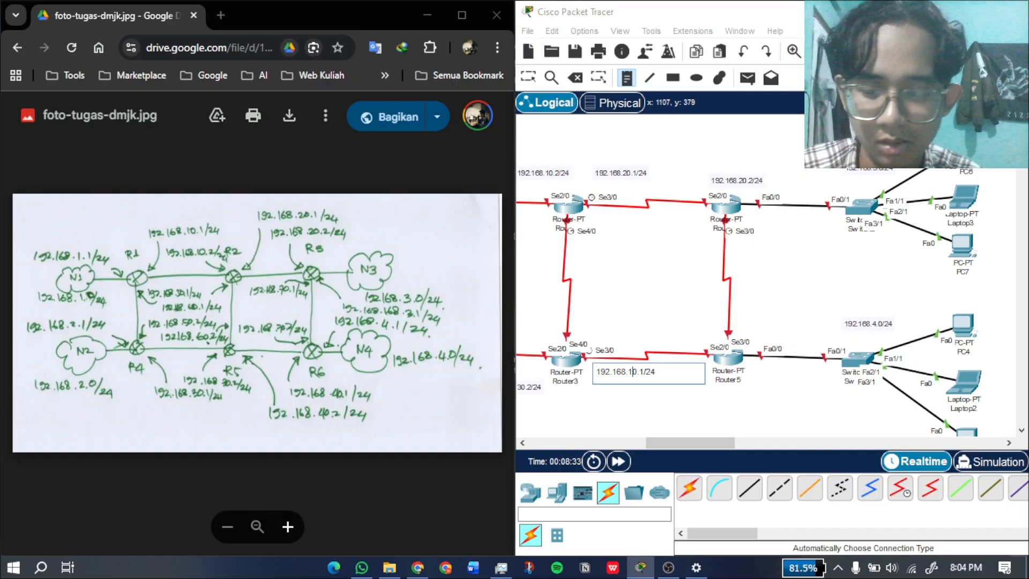
key("Right")
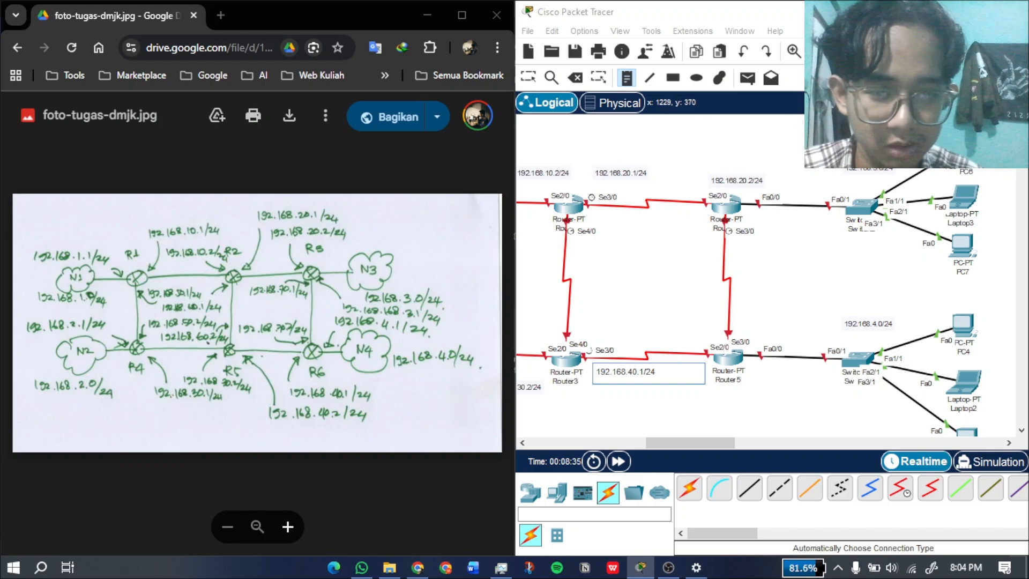
Place a note reading 192.168.30.2/24 beside Router5's Se2/0 port.
left_click(661, 353)
type("192.168.10.1/24")
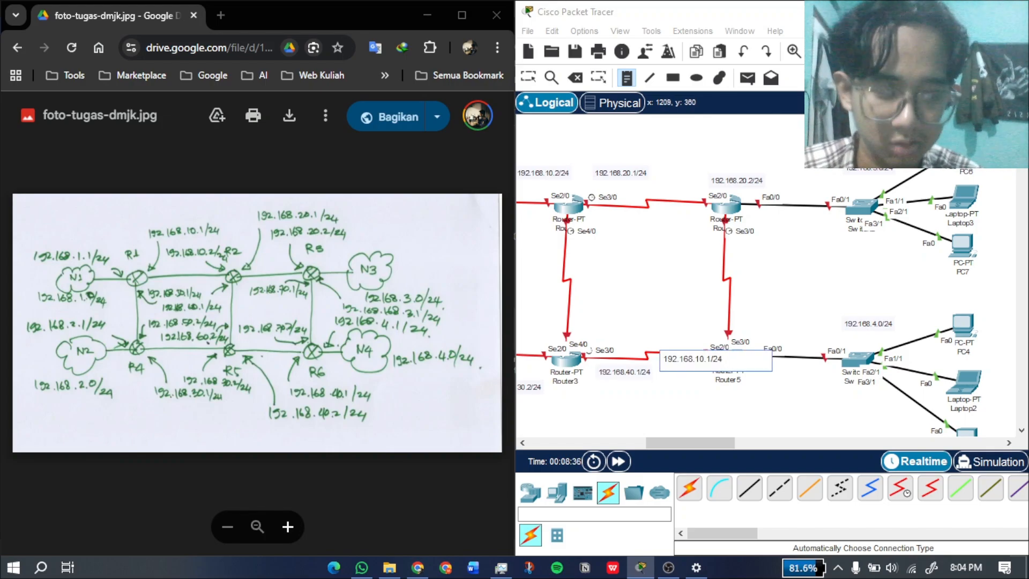
key("Left")
key("Left")
key("Left")
key("BackSpace")
type("3")
key("Right")
key("Right")
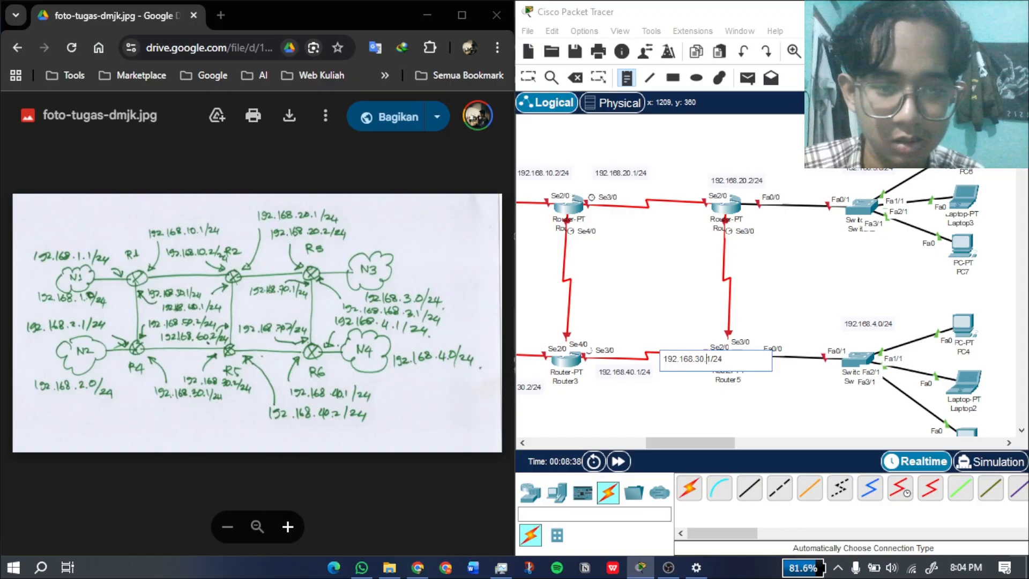
key("Delete")
type("2")
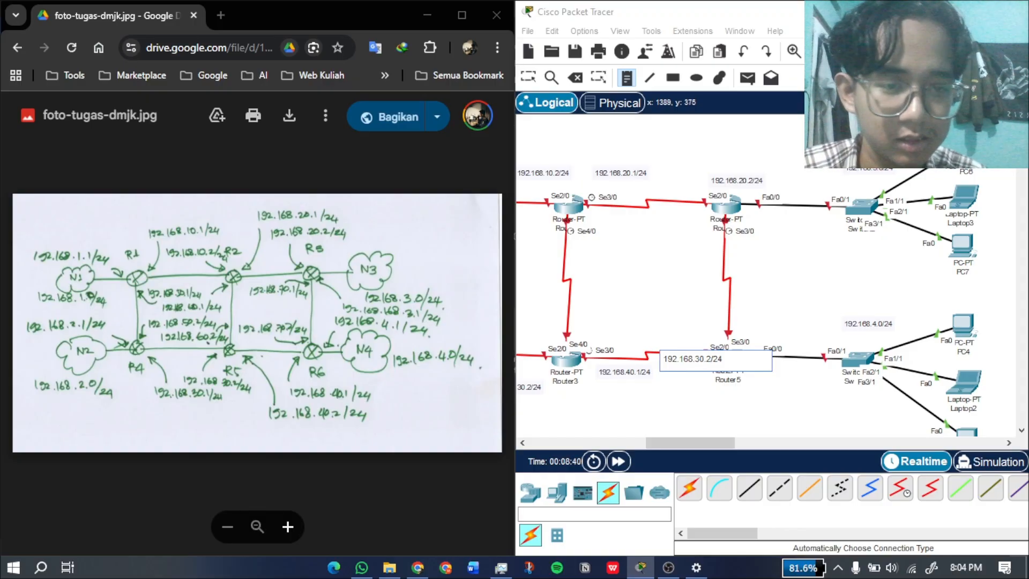
Label Router5's Fa0/0 port with a note reading 192.168.4.1/24.
left_click(778, 356)
type("192.168.10.1/24")
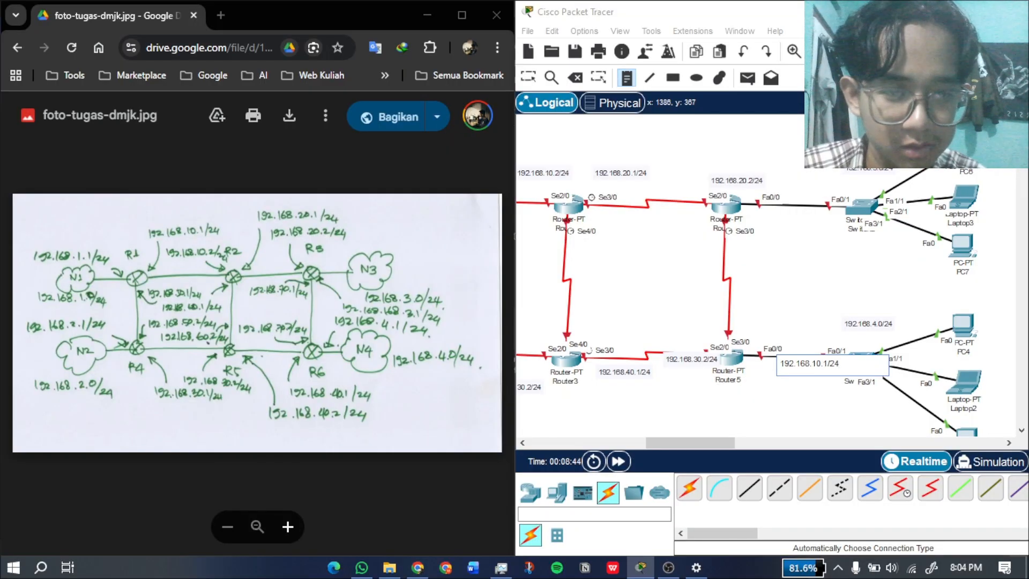
left_click(817, 363)
key("Delete")
key("Delete")
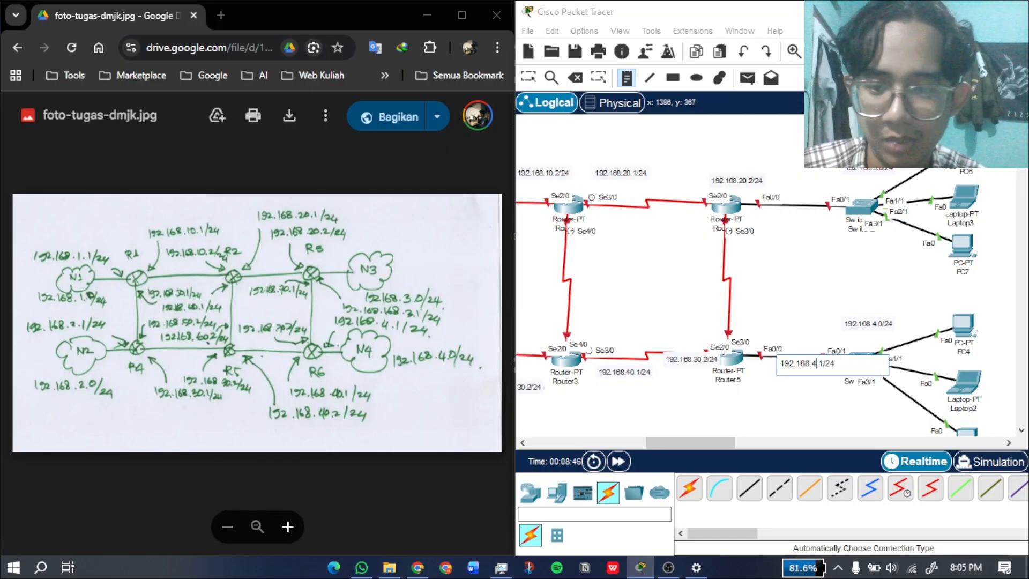
type(".")
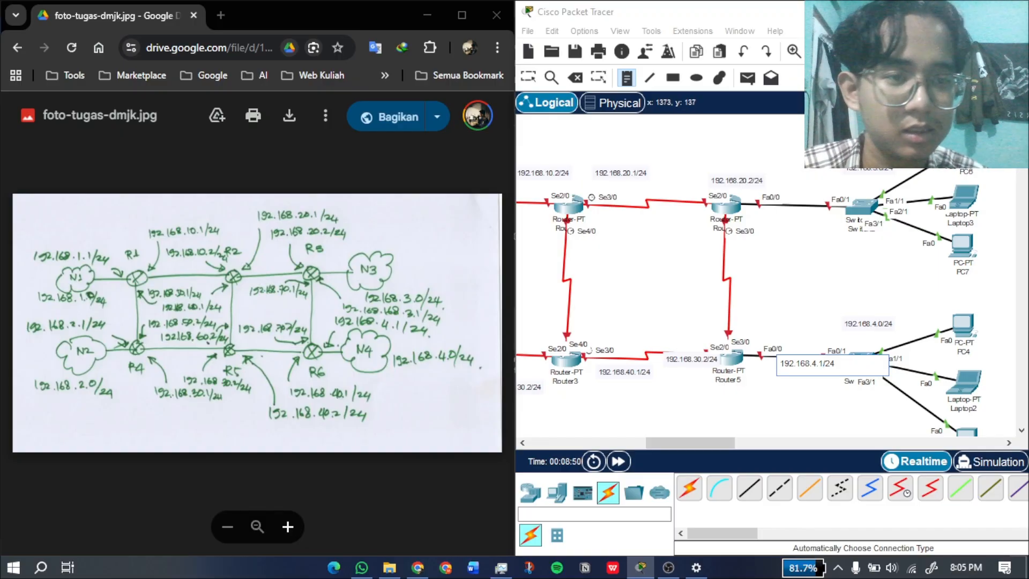
Label the Fa0/0 port of the router above Router5 with a note reading 192.168.3.1/24.
left_click(768, 204)
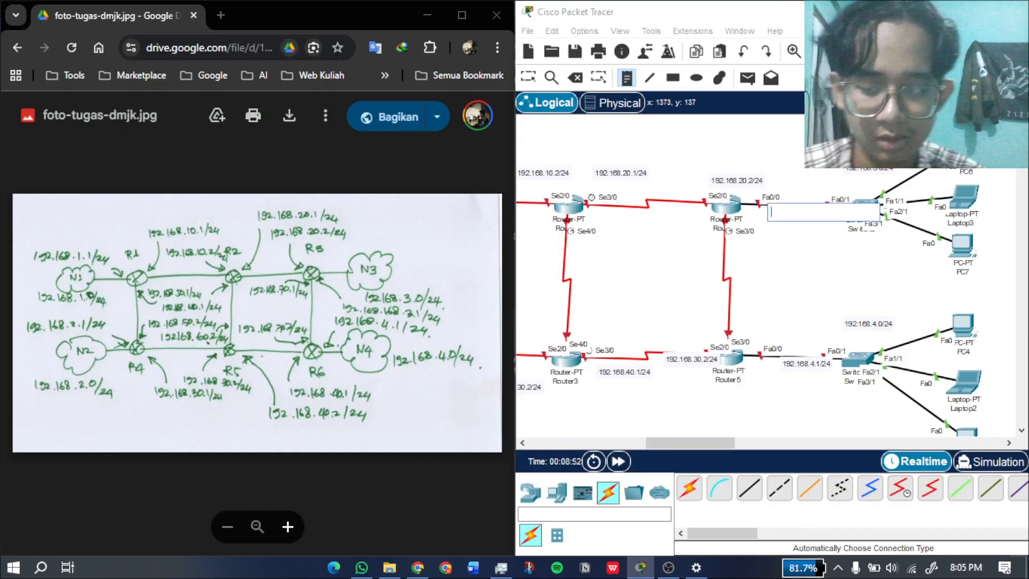
type("192.168.10.1/24")
key("Left")
key("Left")
key("Left")
key("Left")
key("Left")
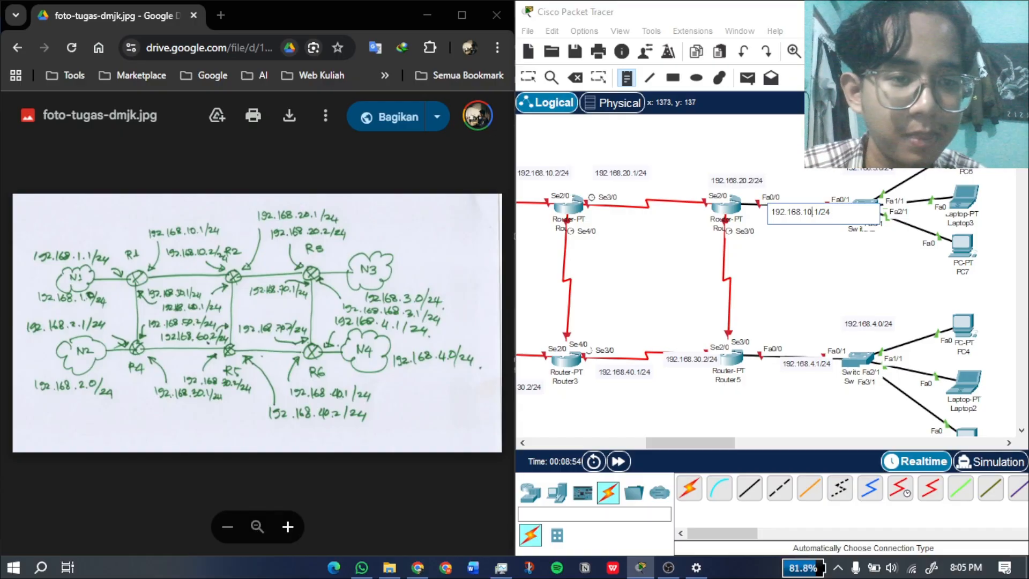
key("BackSpace")
key("BackSpace")
type("3")
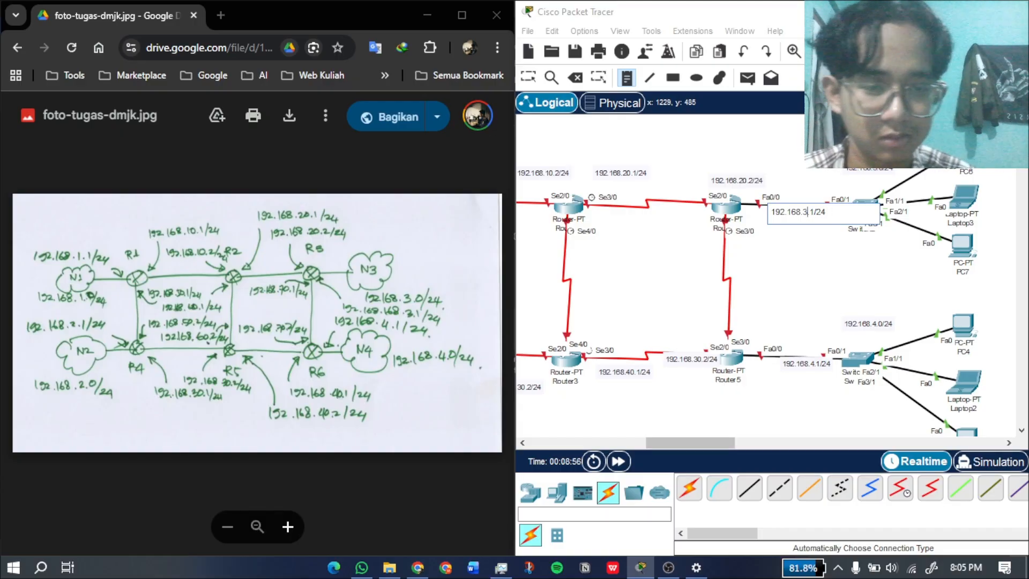
Label the Se3/0 port of the router above Router1 with a note reading 192.168.50.1/24.
left_click_drag(672, 443, 641, 442)
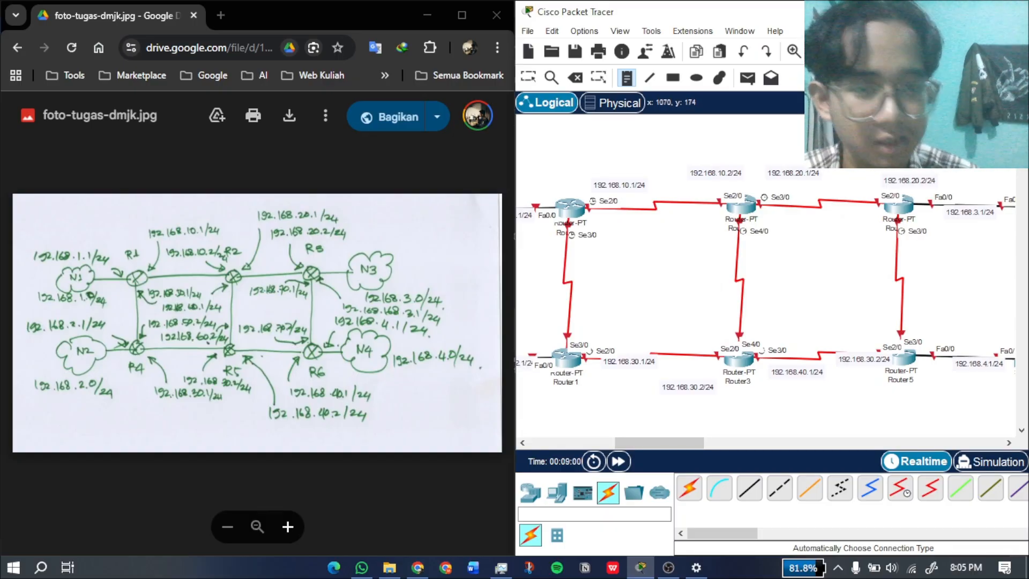
left_click(542, 238)
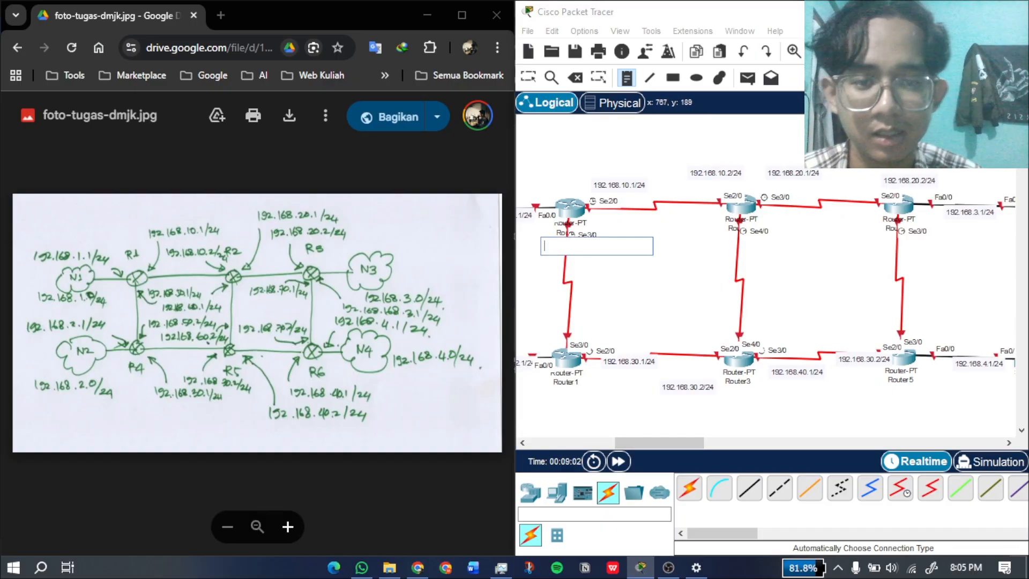
type("192.168.10.1/24")
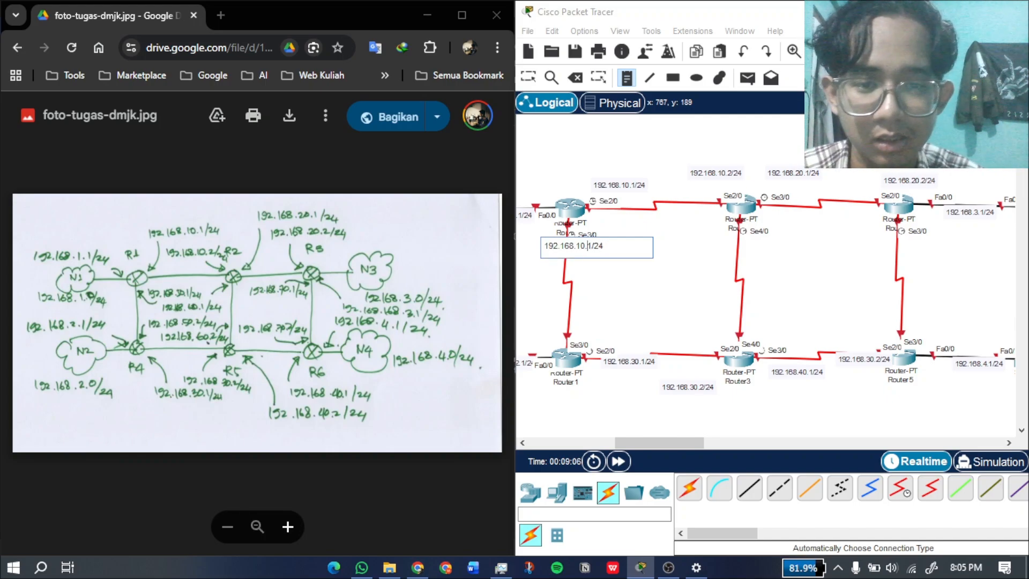
key("Left")
key("BackSpace")
type("5")
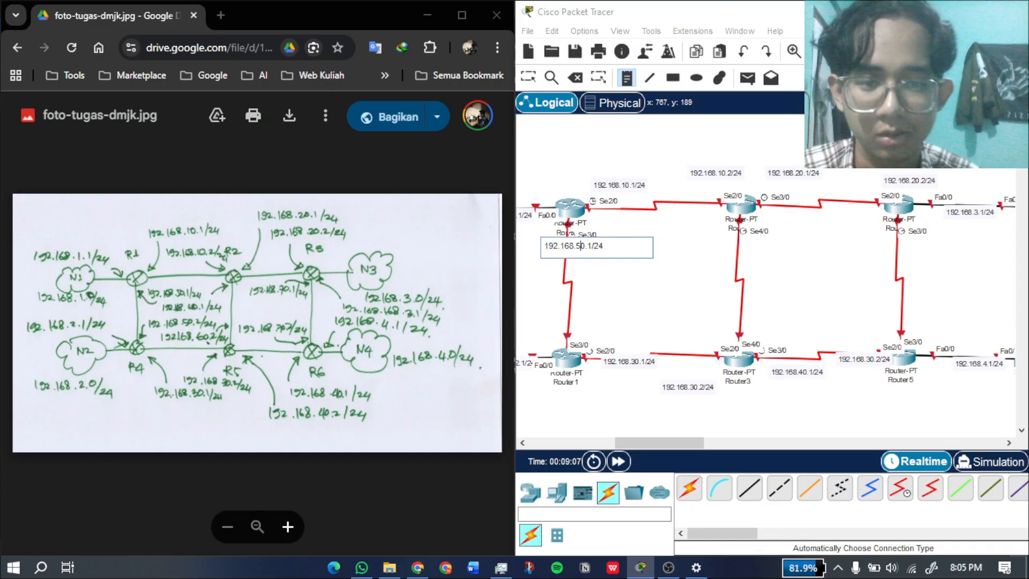
Label Router1's Se3/0 port with a note reading 192.168.50.2/24 just above the router.
left_click(547, 322)
type("192.168.10.1/24")
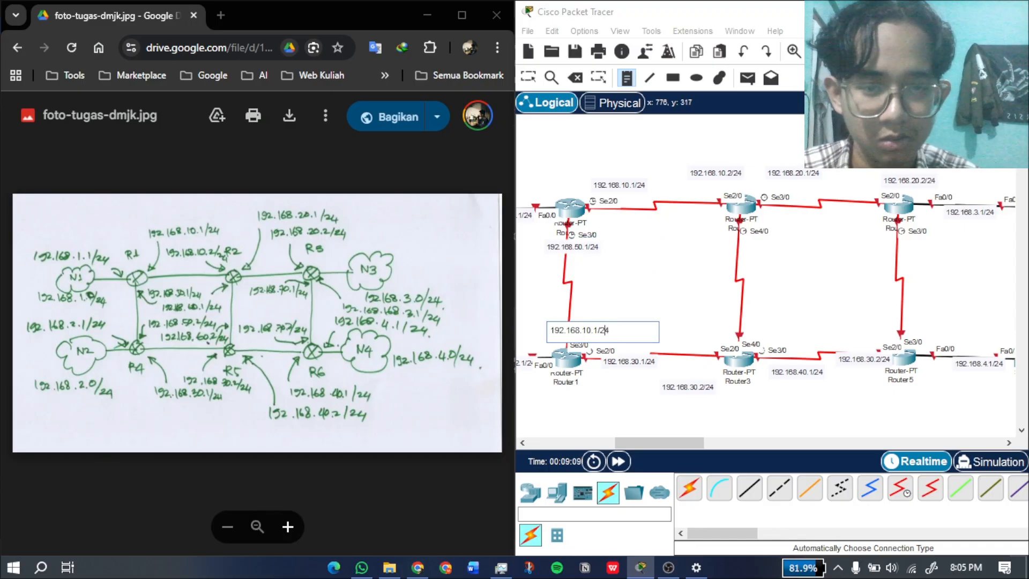
key("Left")
key("Left")
key("Left")
key("Left")
key("Left")
key("Left")
key("BackSpace")
type("5")
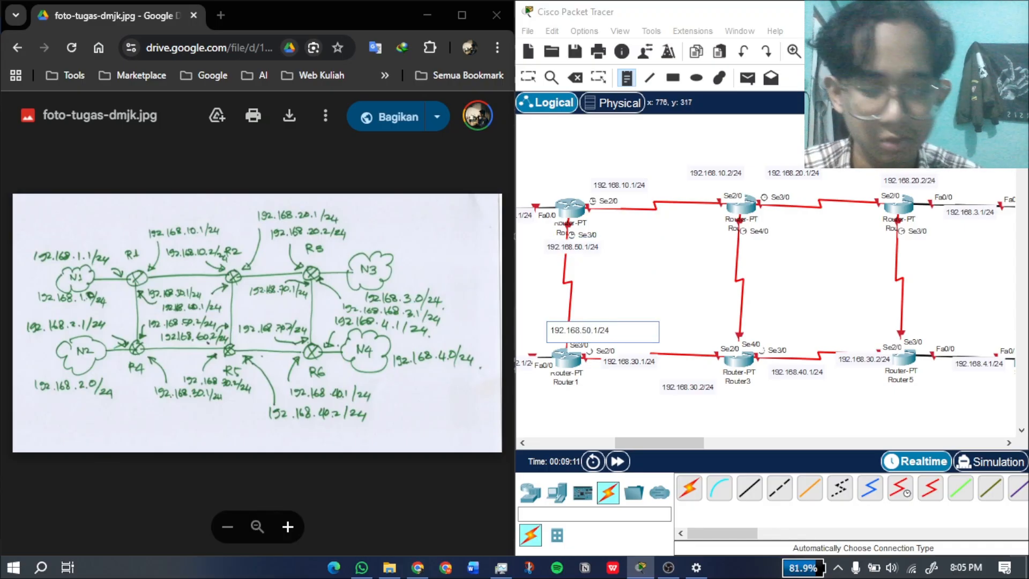
key("Delete")
type("2")
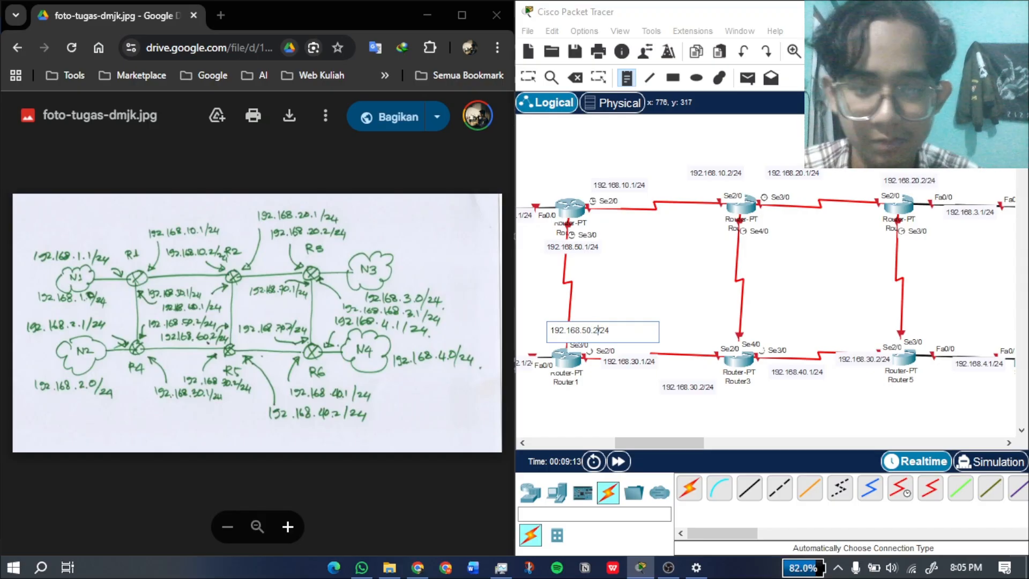
Label the upper middle router's Se4/0 port with a note reading 192.168.60.1/24.
left_click(714, 239)
type("192.168.10.1/24")
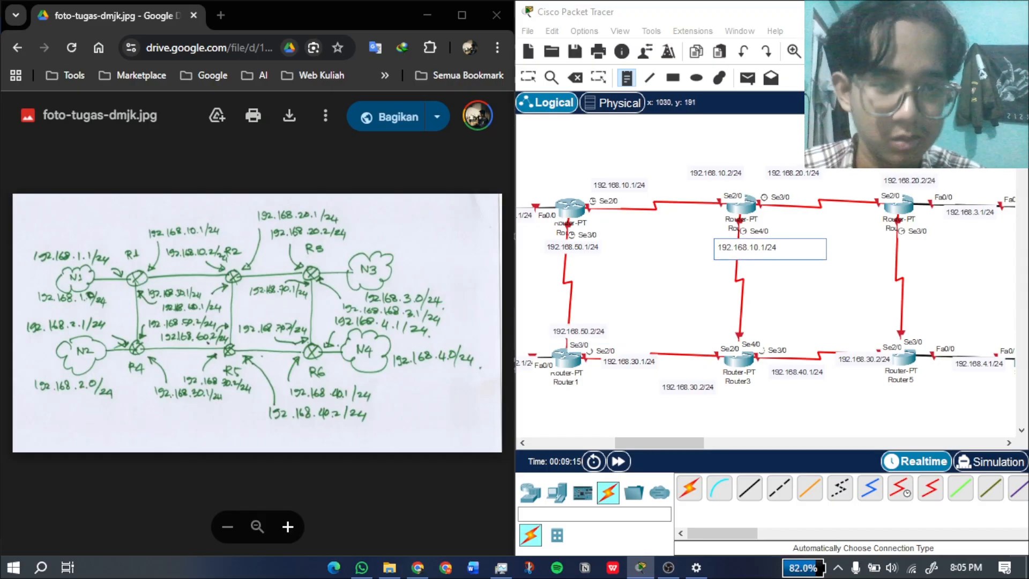
key("BackSpace")
type("5")
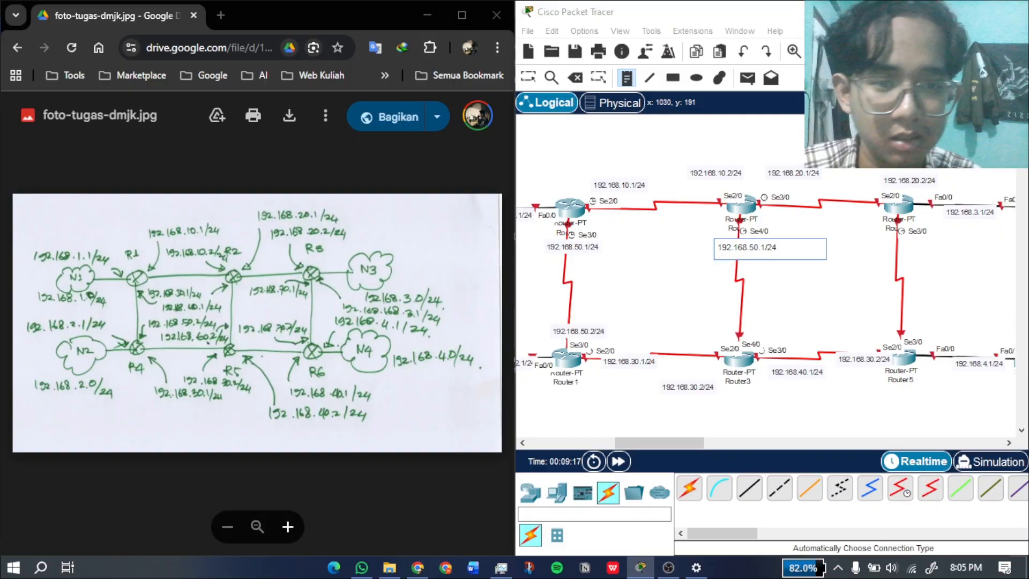
key("BackSpace")
type("6")
key("BackSpace")
type("6")
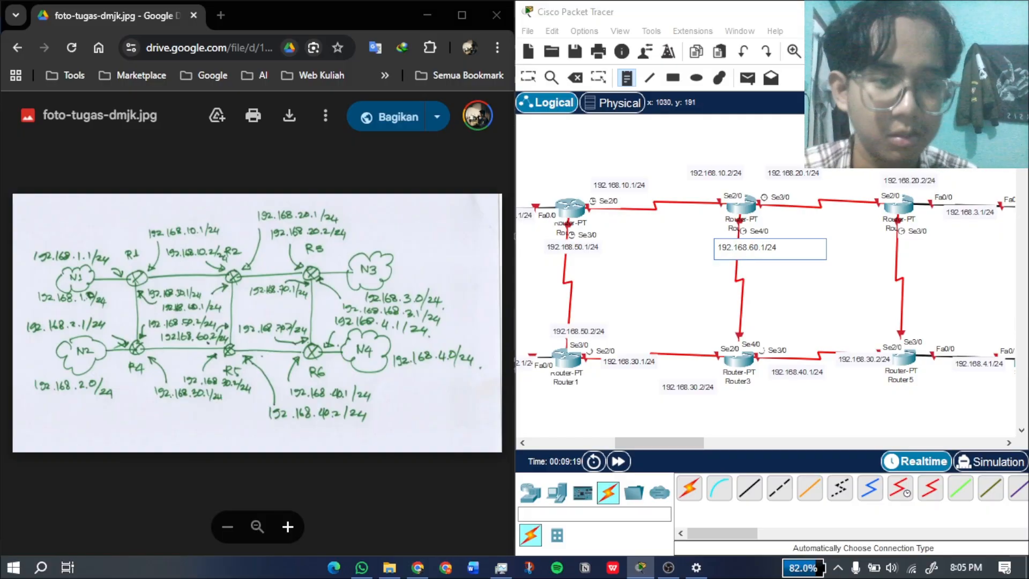
Label Router3's Se4/0 port with a note reading 192.168.60.2/24 just above the router.
left_click(716, 310)
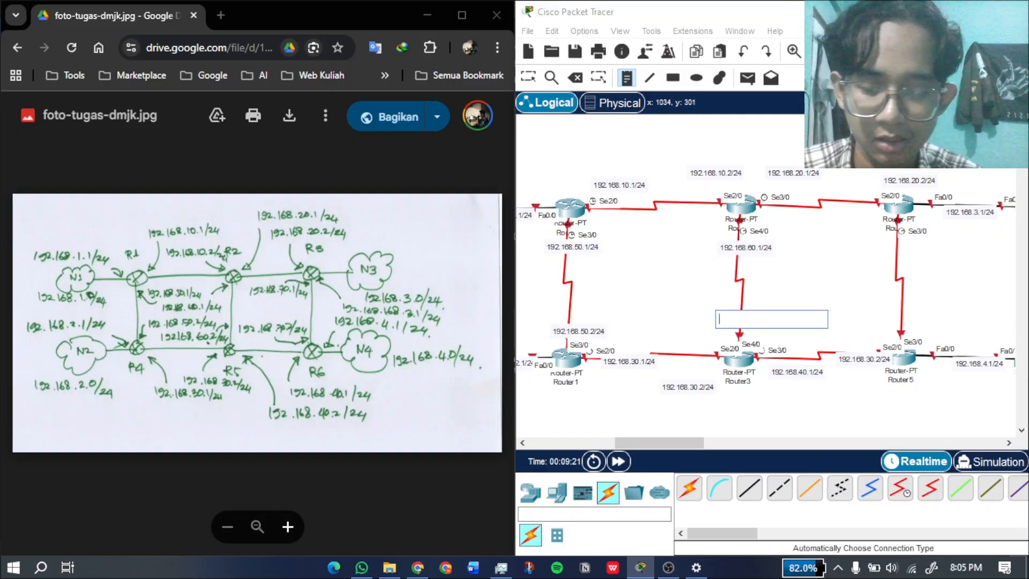
type("192.168.10.1/24")
key("Left")
key("Left")
key("Left")
key("Left")
key("Left")
key("BackSpace")
type("6")
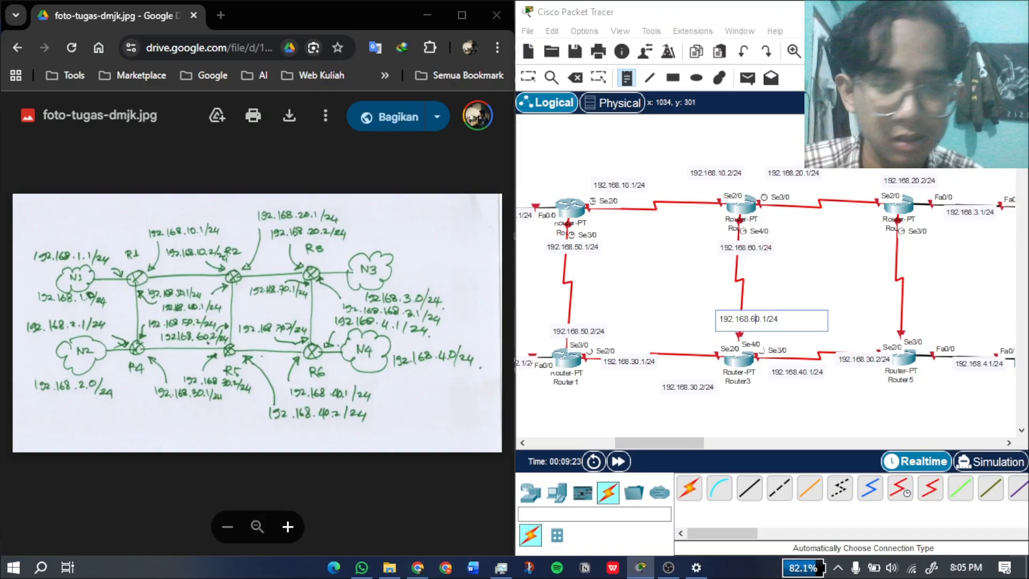
key("Right")
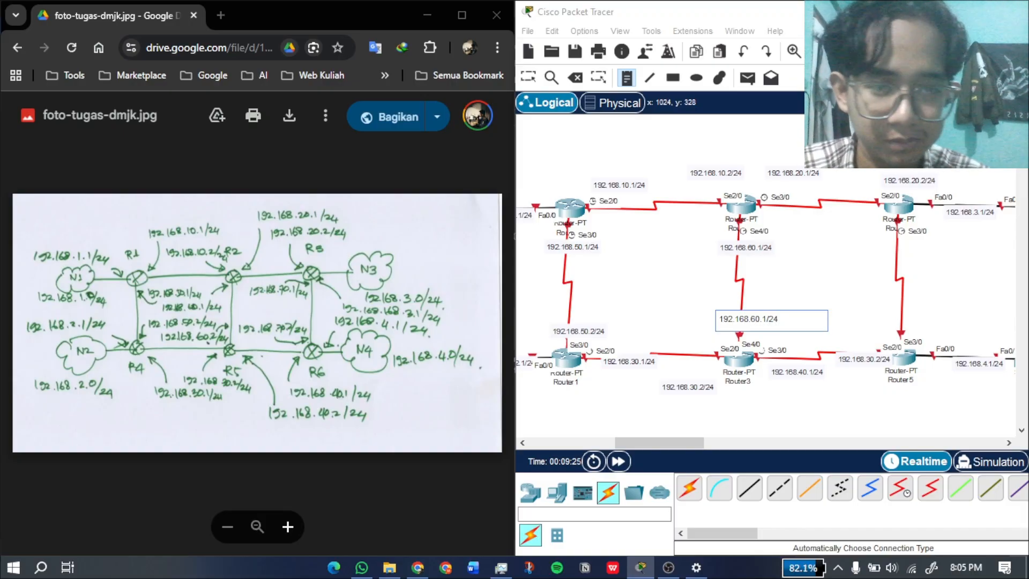
key("Delete")
type("2")
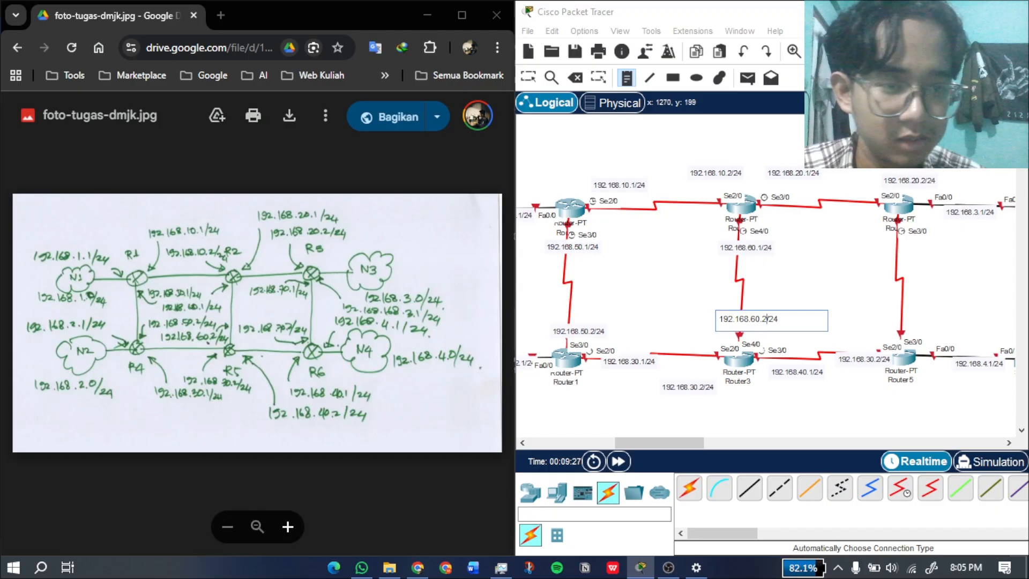
Label the Se3/0 port of the router above Router5 with a note reading 192.168.70.1/24.
left_click(873, 245)
type("192.168.10.1/24")
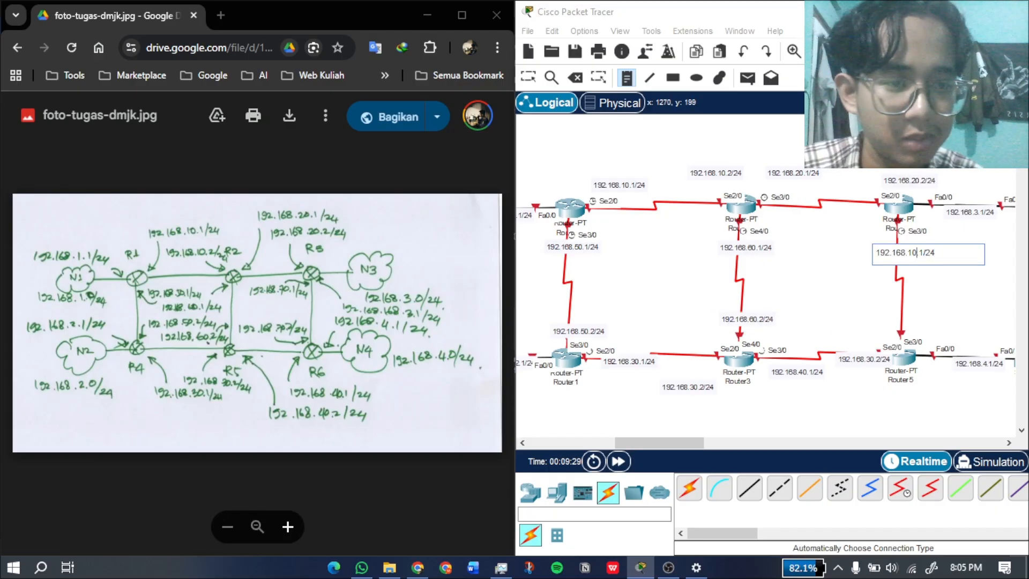
key("Left")
key("BackSpace")
type("7")
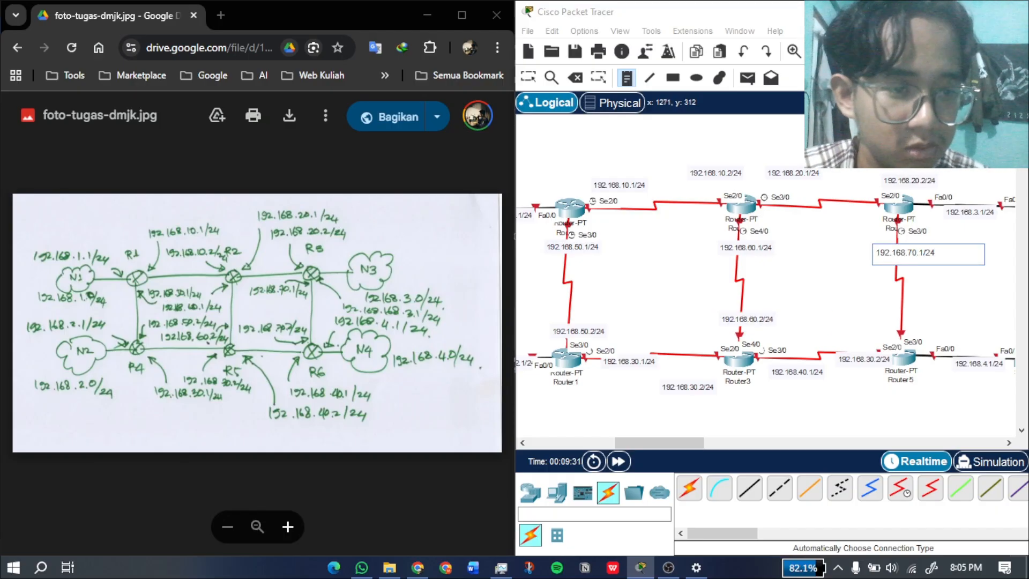
Label Router5's Se3/0 port with a note reading 192.168.70.2/24 just above the router.
left_click(877, 322)
type("192.168.10.1/24")
key("Left")
key("Left")
key("Left")
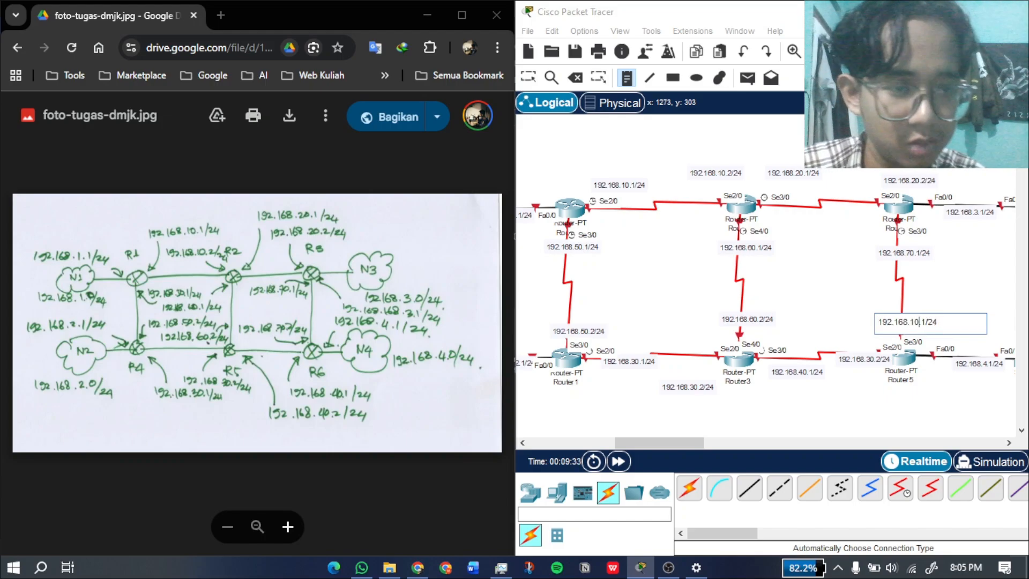
key("BackSpace")
type("7")
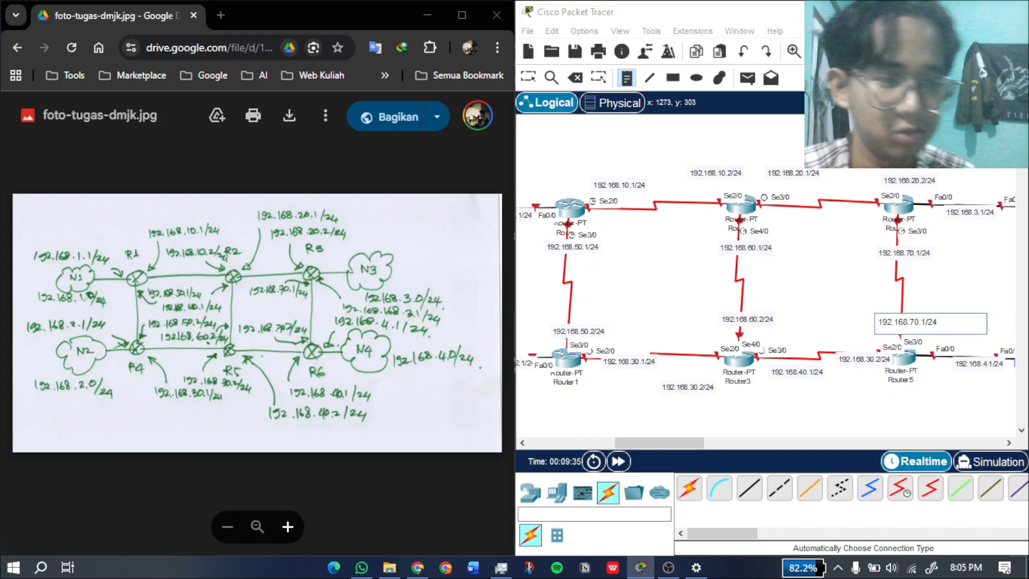
key("Right")
key("Right")
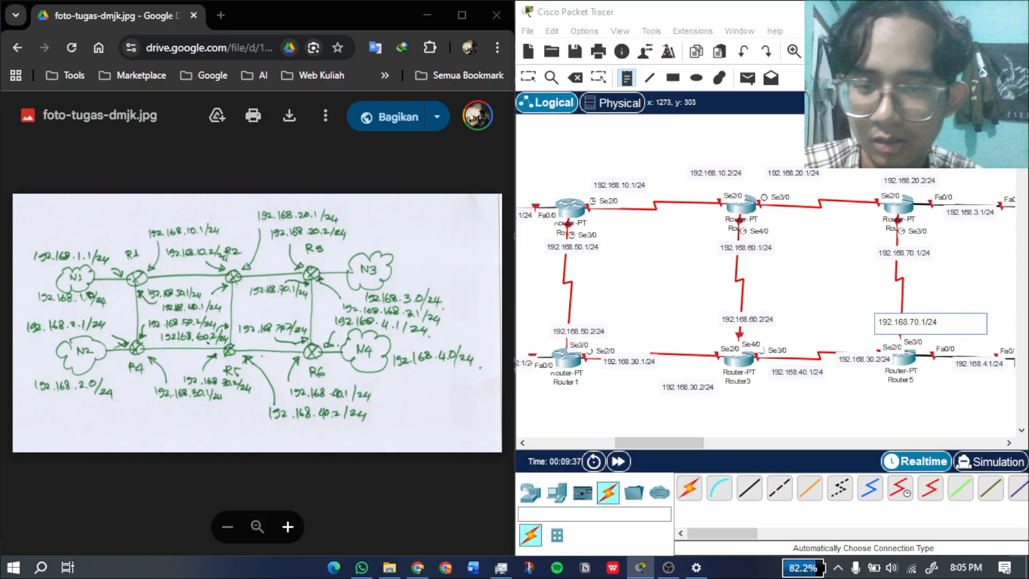
key("BackSpace")
type("2")
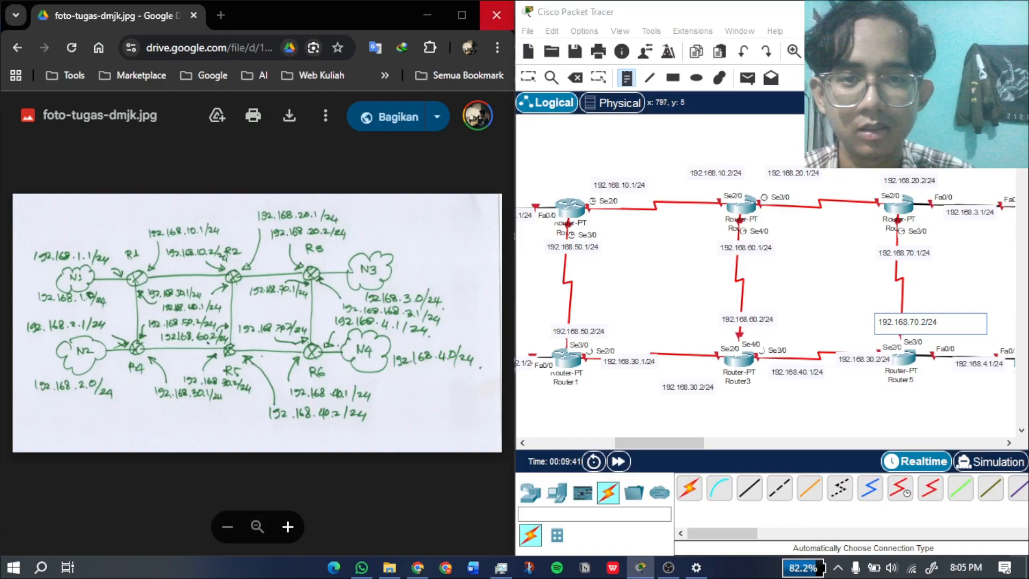
Maximize the Packet Tracer window and move the 192.168.1.x and 192.168.2.x notes clear of the links around Switch0 and Switch1.
mouse_move(659, 442)
left_mouse_down()
mouse_move(619, 442)
mouse_move(697, 443)
mouse_move(658, 442)
left_mouse_up()
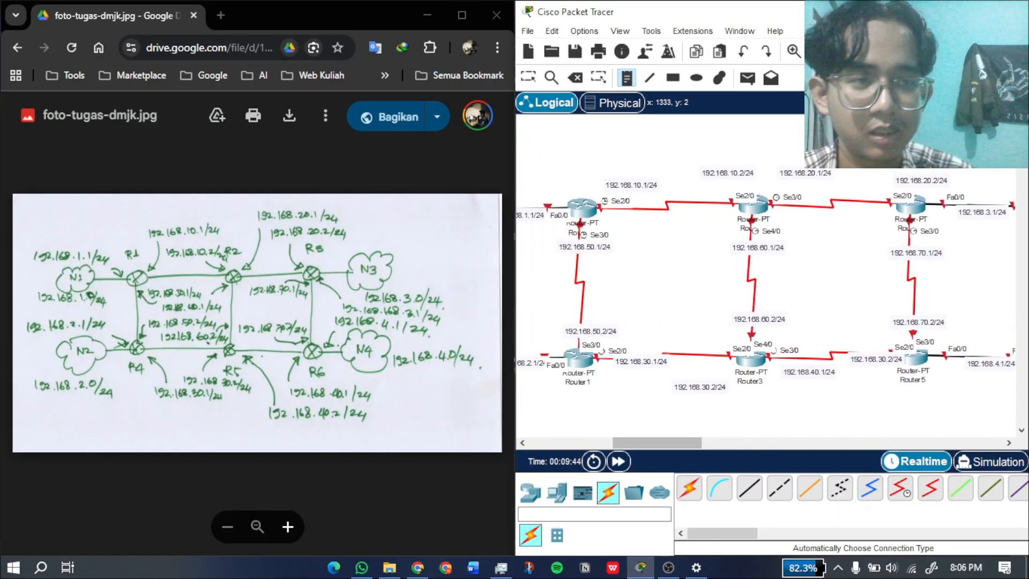
left_click(977, 12)
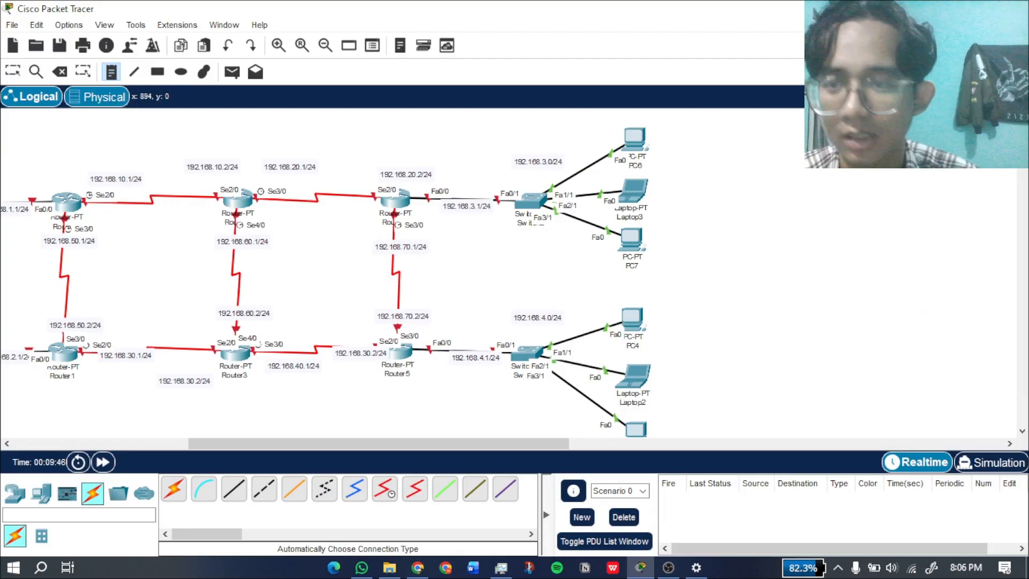
left_click(12, 71)
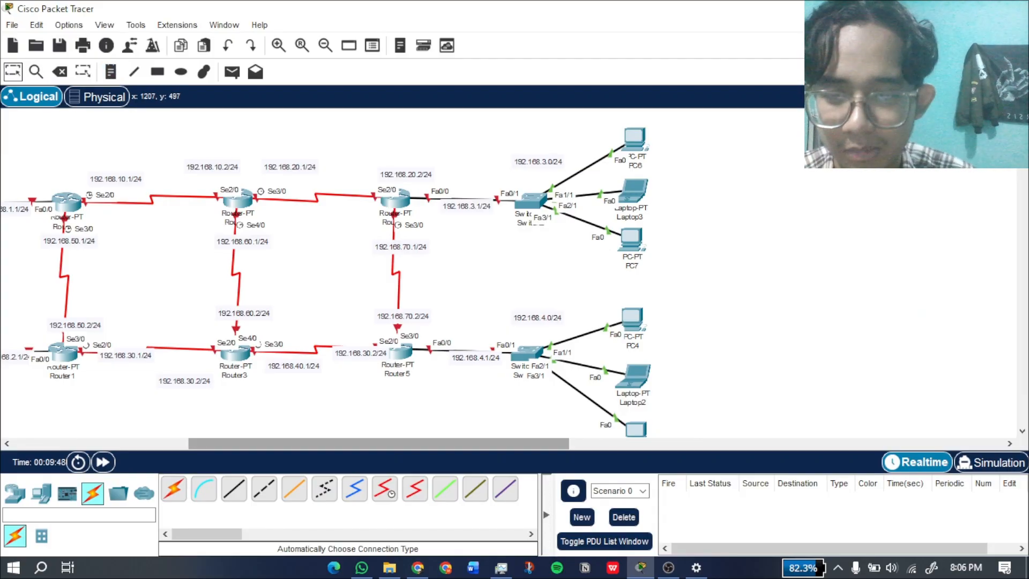
left_click_drag(378, 442, 281, 443)
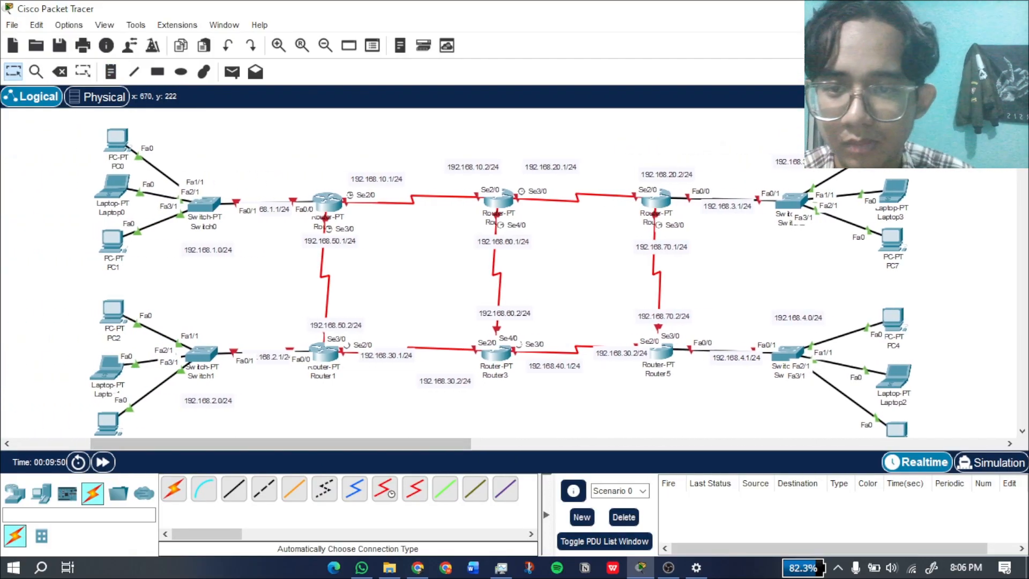
left_click_drag(273, 208, 271, 187)
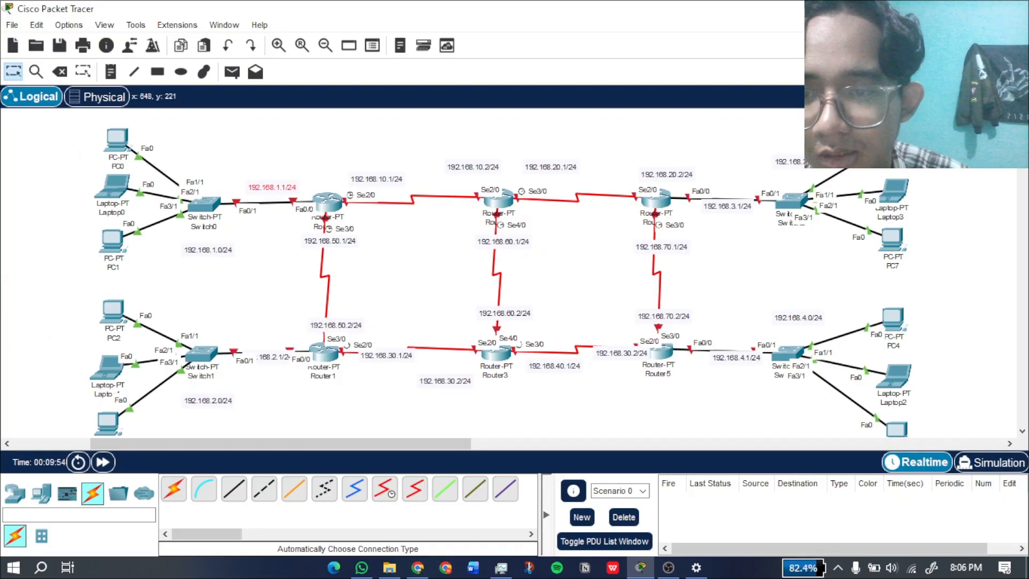
left_click_drag(207, 249, 203, 243)
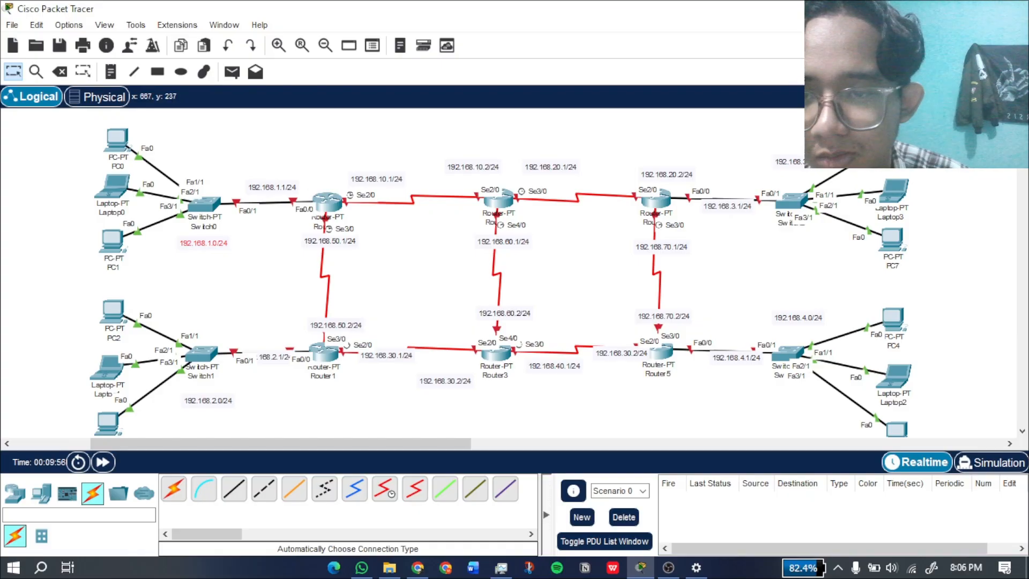
left_click_drag(208, 400, 201, 321)
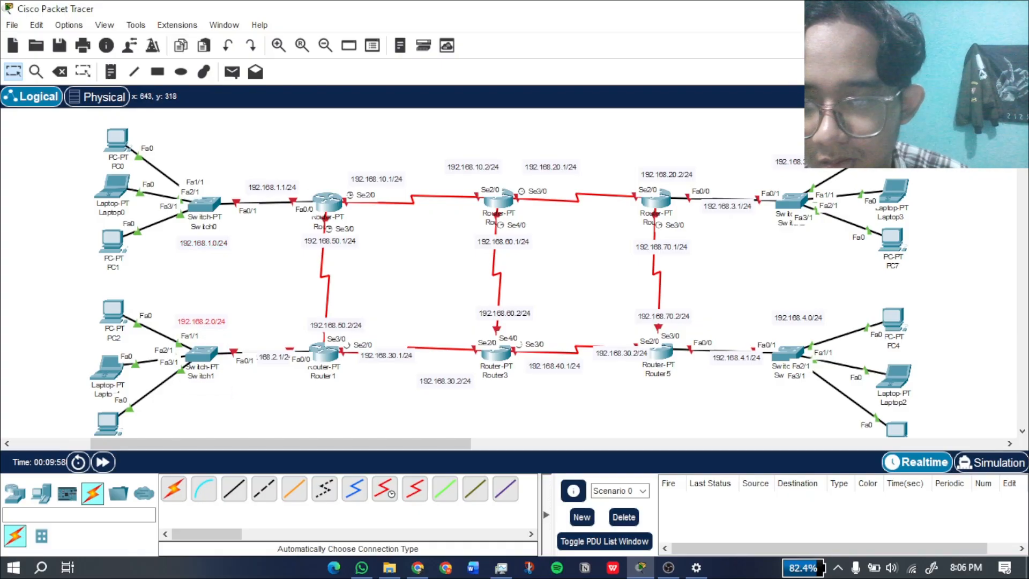
left_click_drag(273, 357, 265, 377)
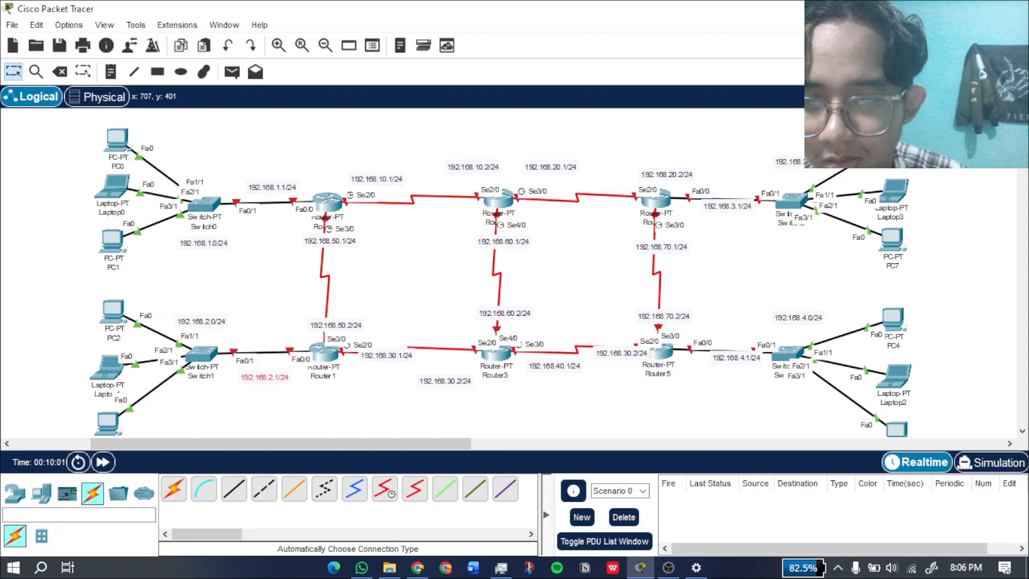
Move Router1's 192.168.30.1/24 and Router3's 192.168.30.2/24 notes below their link, and centre both 192.168.50.x notes on the vertical link.
left_click_drag(446, 382, 448, 367)
left_click(387, 355)
left_click_drag(387, 354, 379, 367)
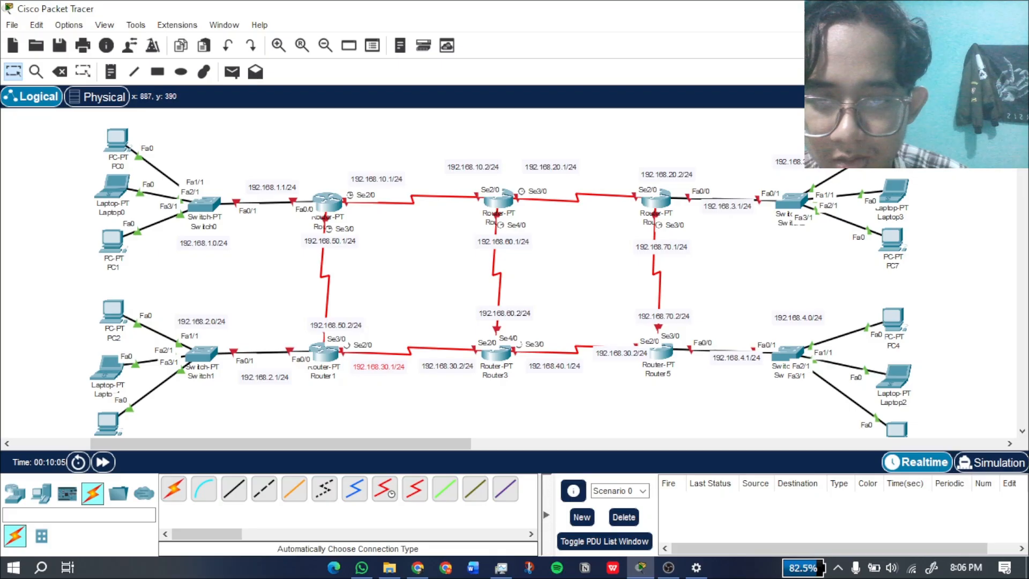
mouse_move(336, 325)
left_mouse_down()
mouse_move(332, 308)
mouse_move(325, 316)
left_mouse_up()
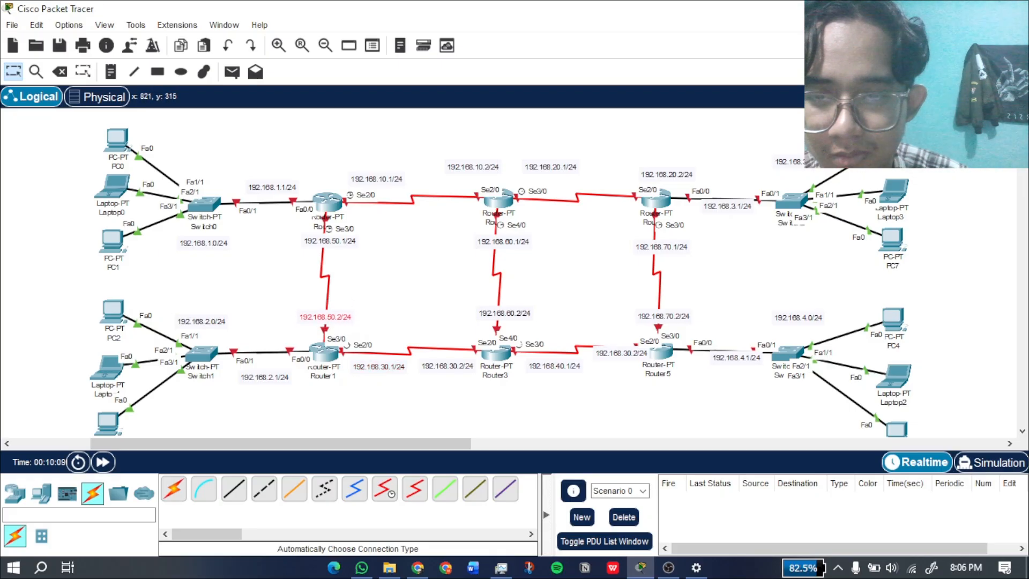
left_click_drag(330, 240, 323, 244)
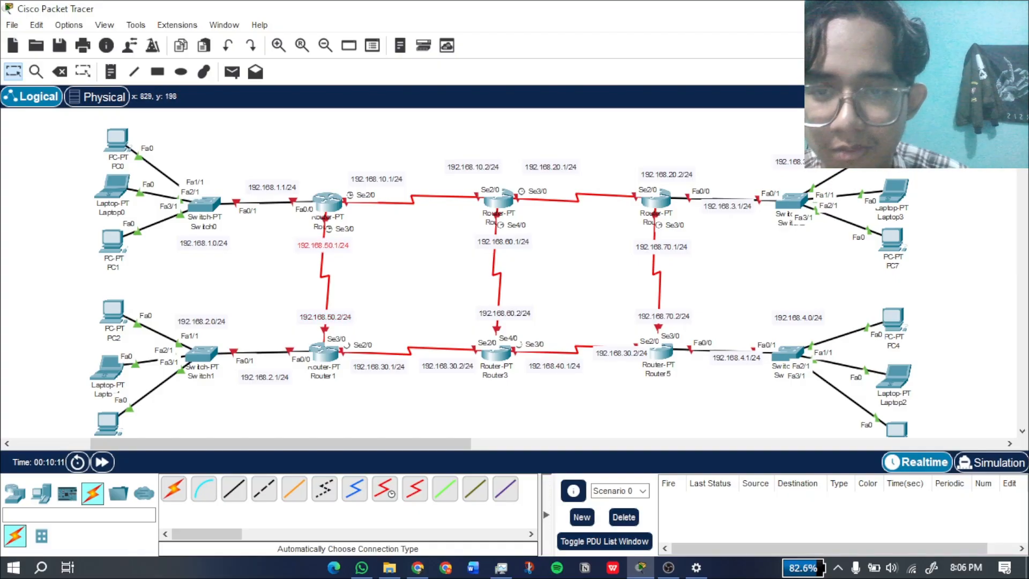
Line up the 192.168.10.1, 10.2, 20.1, 20.2 and 3.1 notes just above the links of the upper router row.
left_click_drag(376, 179, 371, 178)
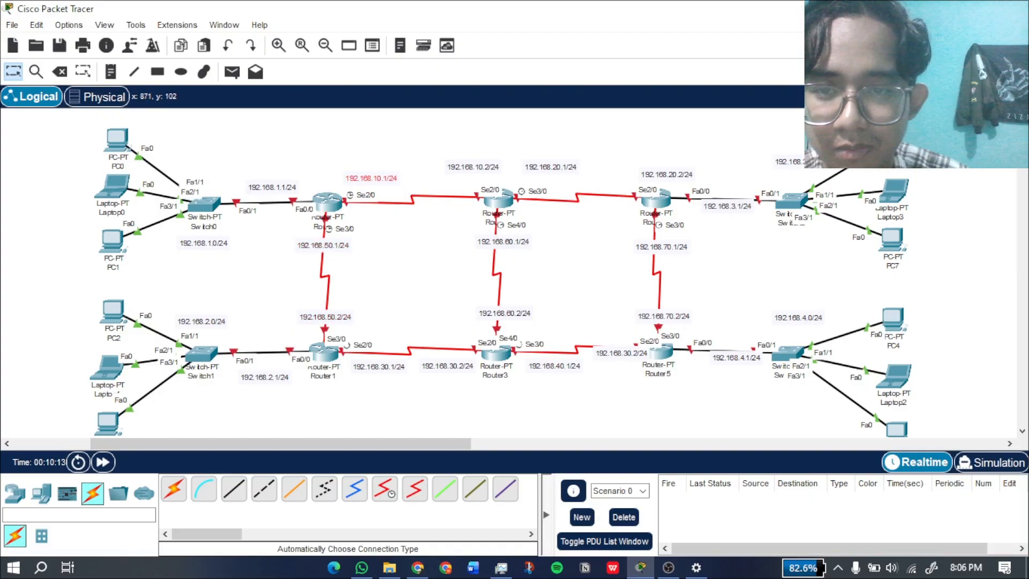
left_click_drag(472, 167, 455, 175)
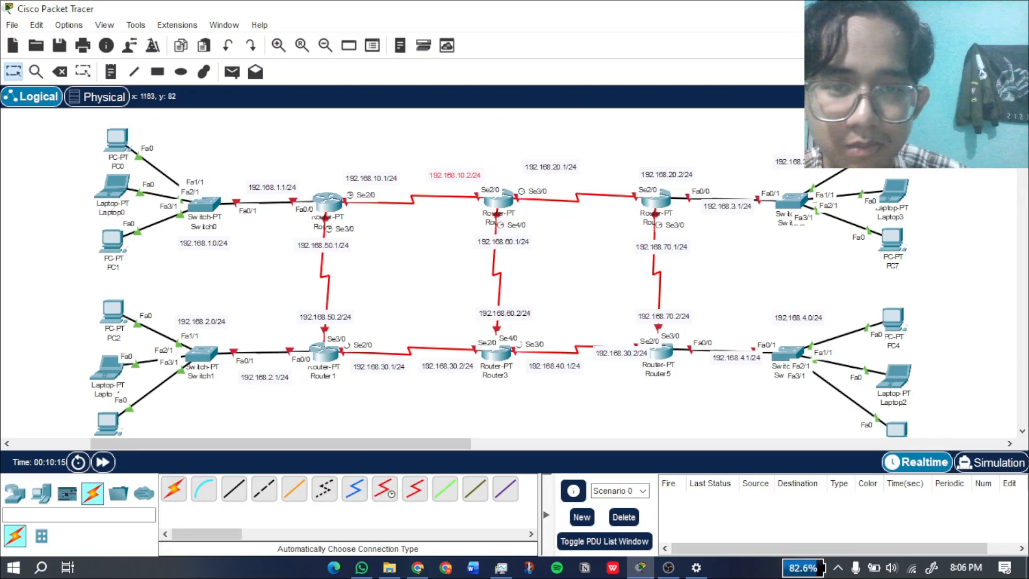
left_click_drag(564, 166, 553, 173)
left_click_drag(675, 173, 621, 172)
left_click_drag(727, 206, 691, 172)
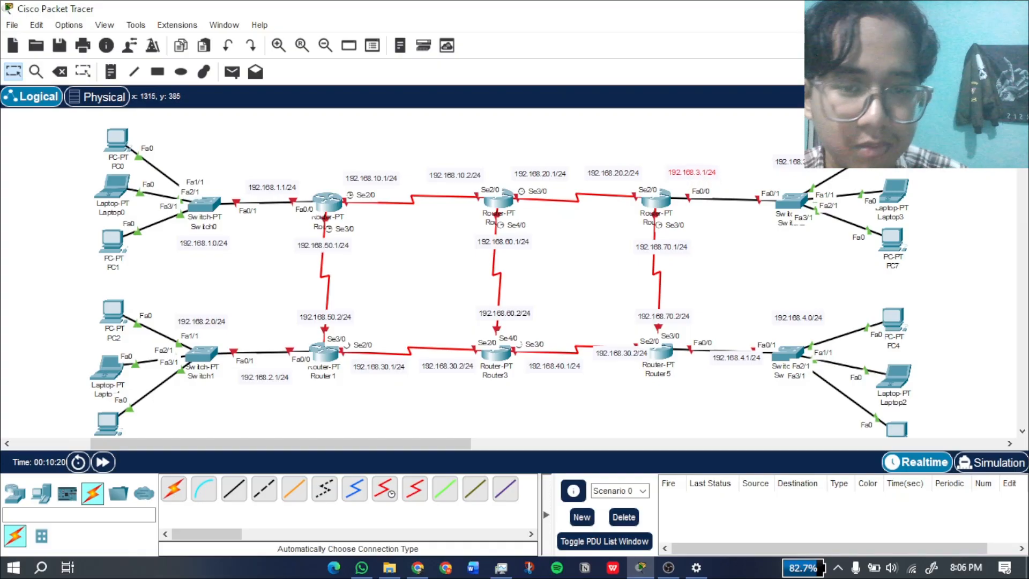
Line up the 192.168.40.1/24, 192.168.30.2/24 and 192.168.4.1/24 notes below the links between Router3, Router5 and the adjacent switch.
left_click_drag(558, 368, 548, 370)
left_click_drag(621, 352, 613, 366)
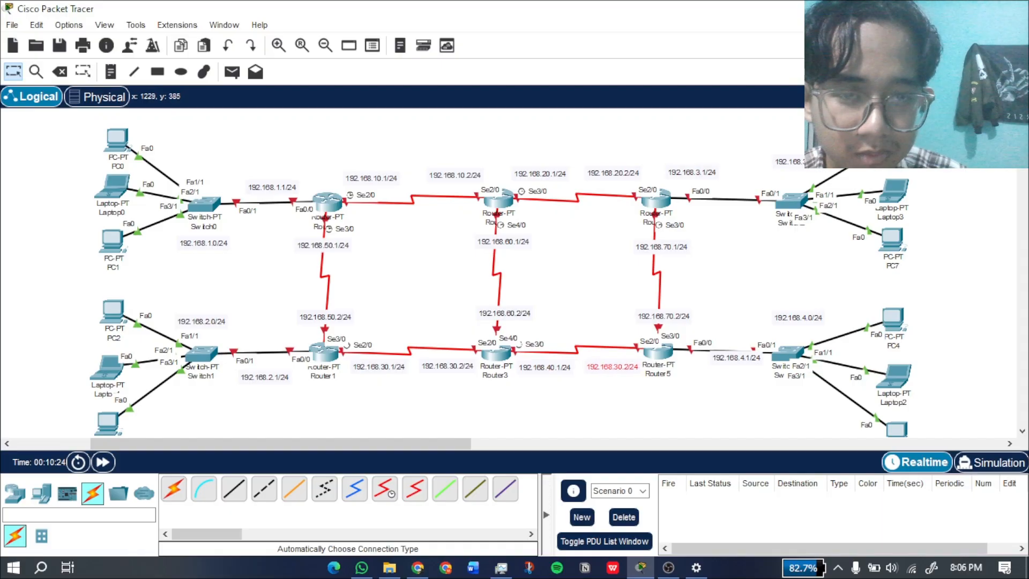
left_click_drag(736, 358, 702, 366)
Centre the 192.168.70.x and 192.168.60.x notes on the vertical serial links above Router5 and Router3.
left_click_drag(663, 316, 657, 311)
left_click_drag(661, 247, 657, 240)
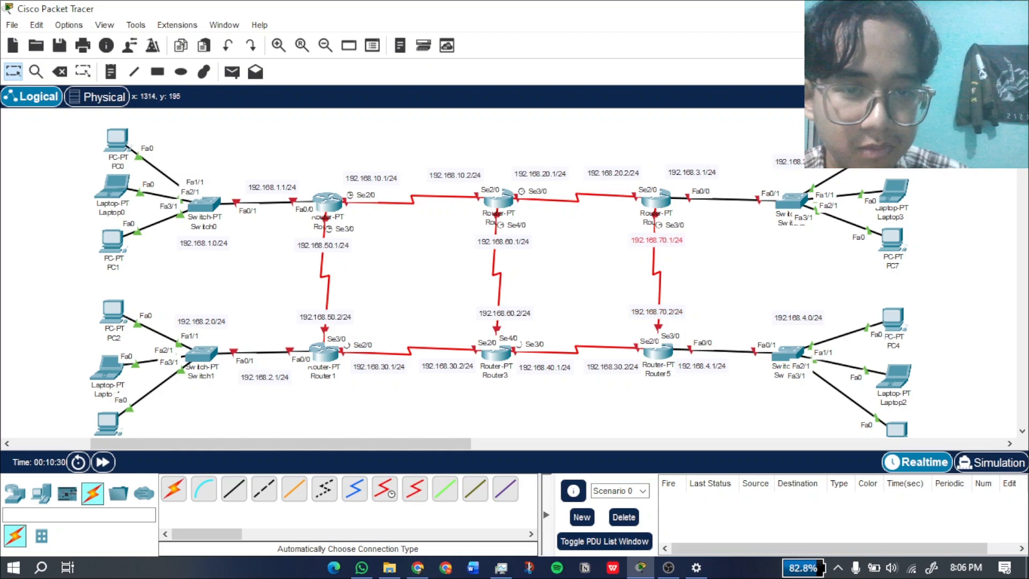
left_click_drag(505, 314, 497, 308)
left_click_drag(503, 241, 497, 240)
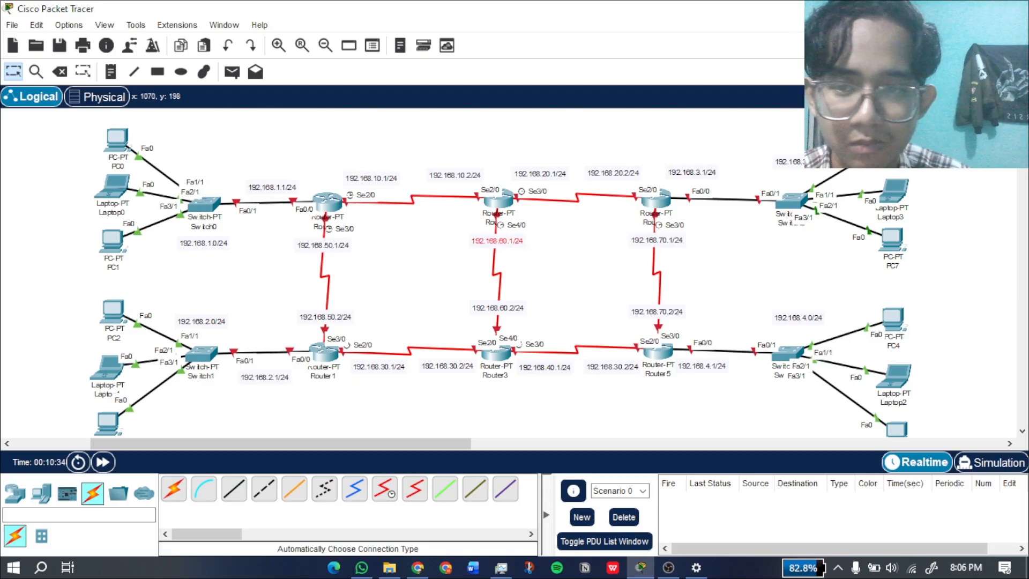
left_click_drag(497, 308, 496, 312)
left_click(574, 272)
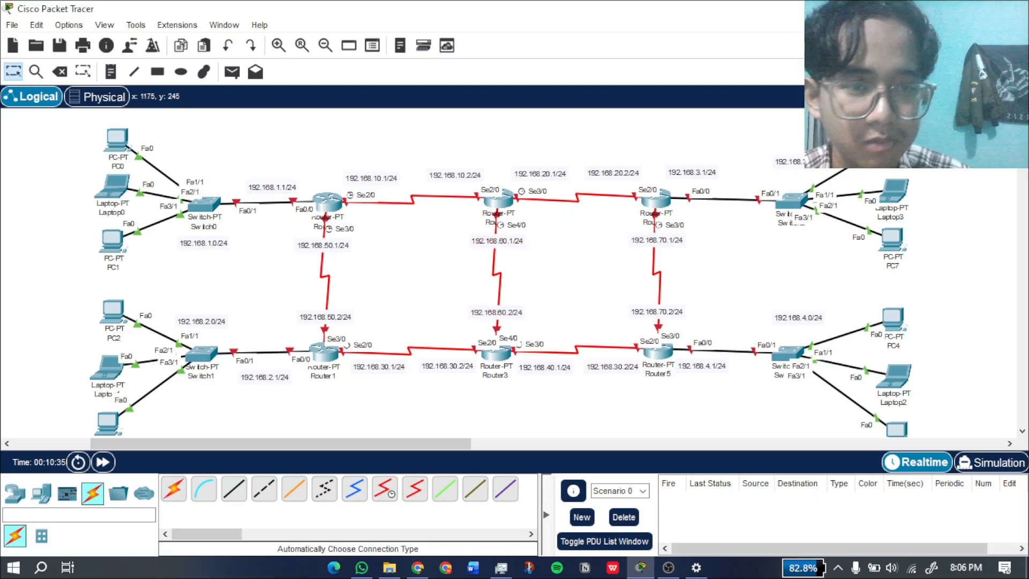
Place the 192.168.3.0/24 note below its LAN's switch and the 192.168.4.0/24 note just above the switch next to Router5.
mouse_move(793, 170)
left_mouse_down()
mouse_move(794, 245)
mouse_move(788, 176)
left_mouse_up()
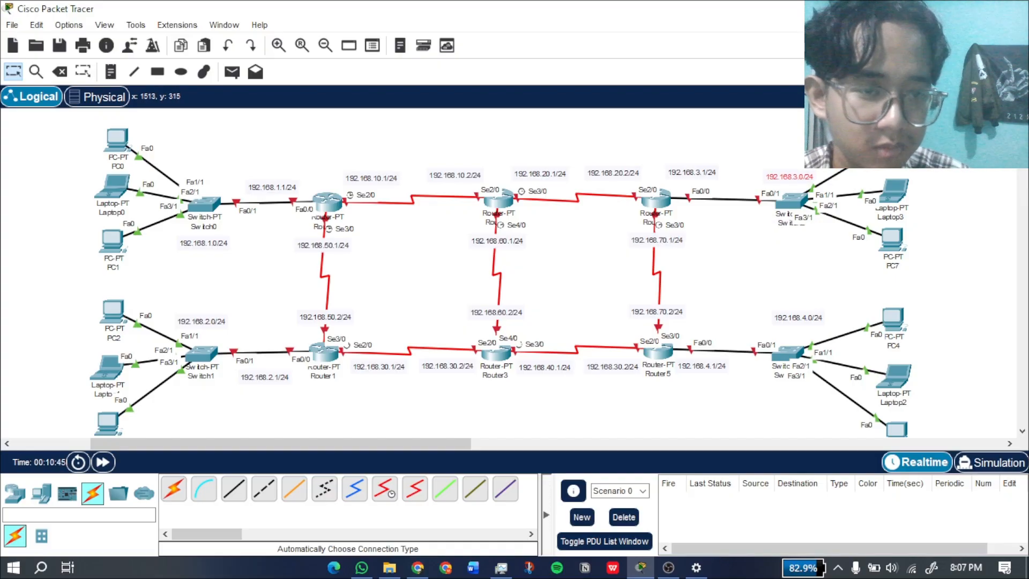
left_click_drag(798, 317, 791, 327)
left_click_drag(789, 176, 790, 239)
left_click(788, 262)
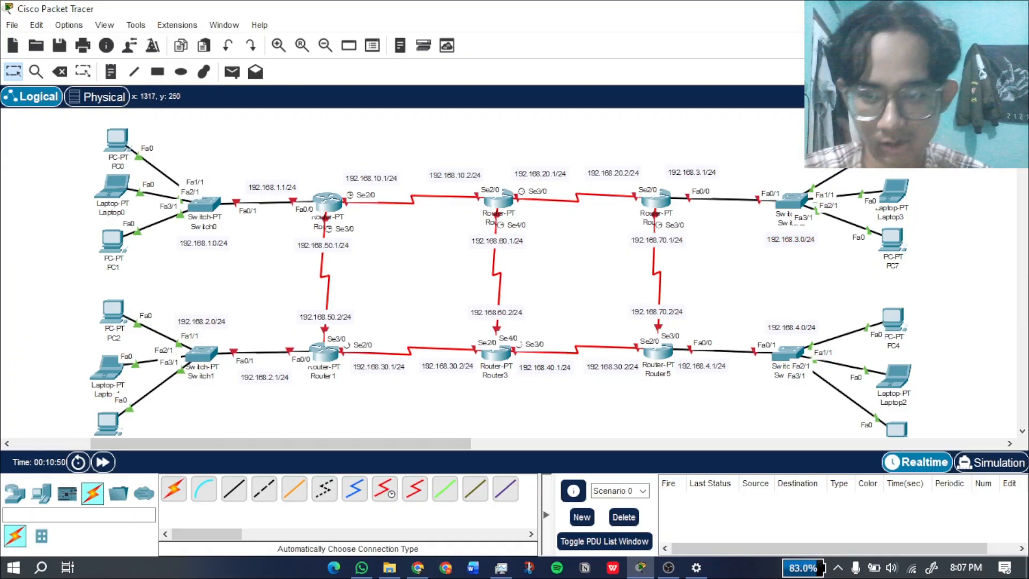
Move PC4 and Laptop2 slightly higher to space out the devices of the 192.168.4.0/24 LAN.
scroll(509, 274, "down", 2)
scroll(509, 273, "up", 2)
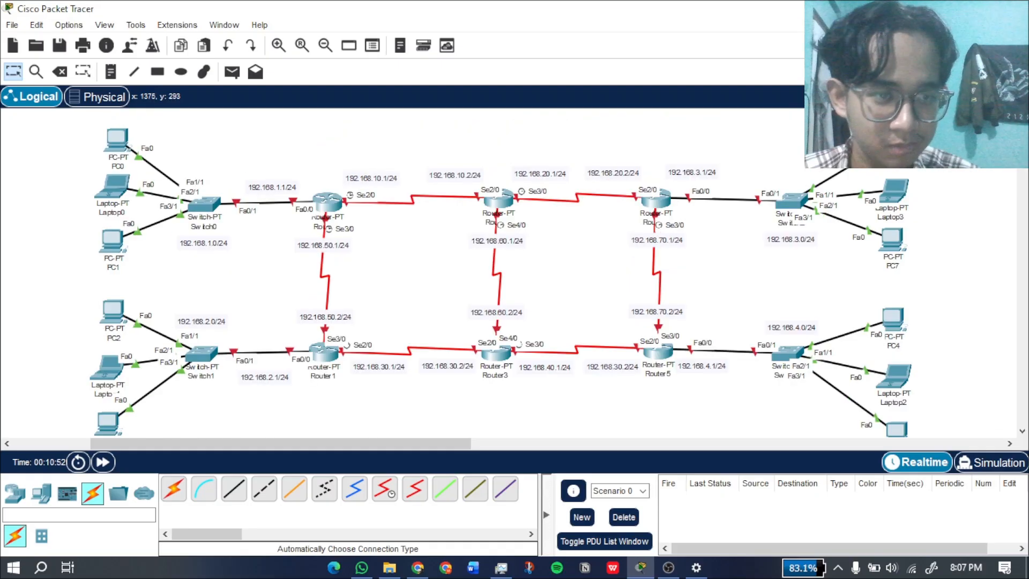
left_click_drag(893, 321, 897, 307)
left_click_drag(894, 379, 892, 364)
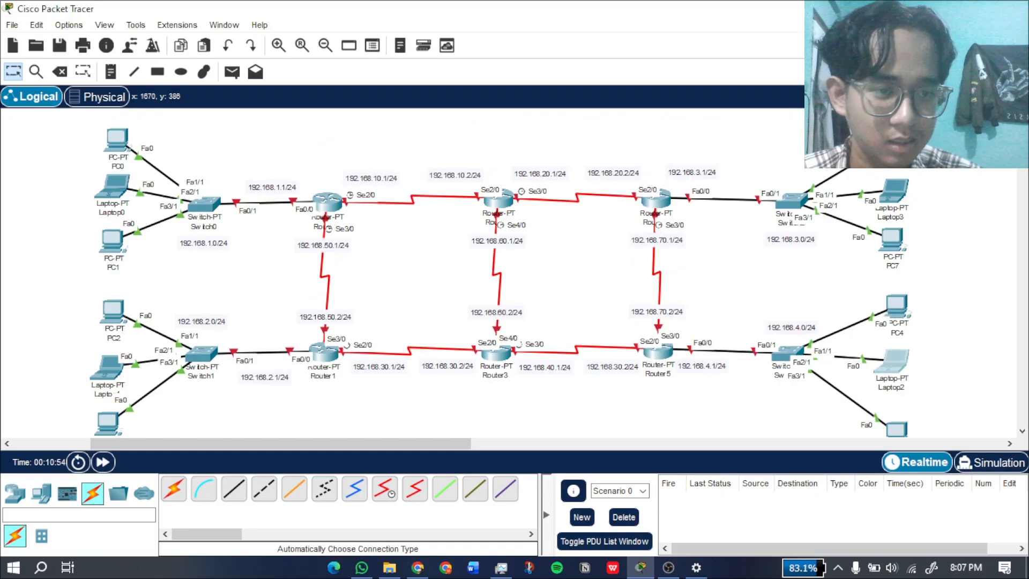
scroll(509, 274, "down", 2)
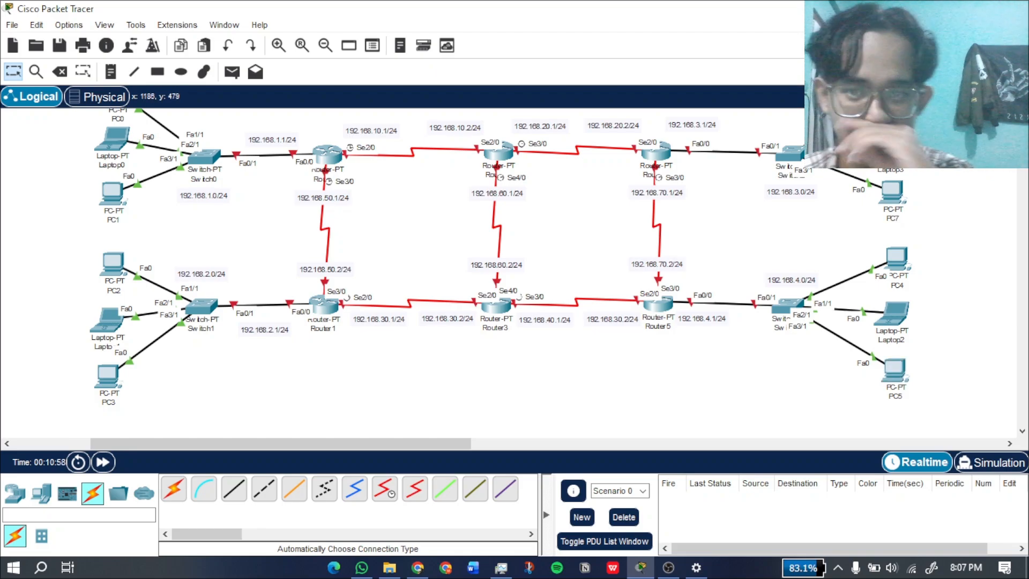
scroll(509, 273, "up", 2)
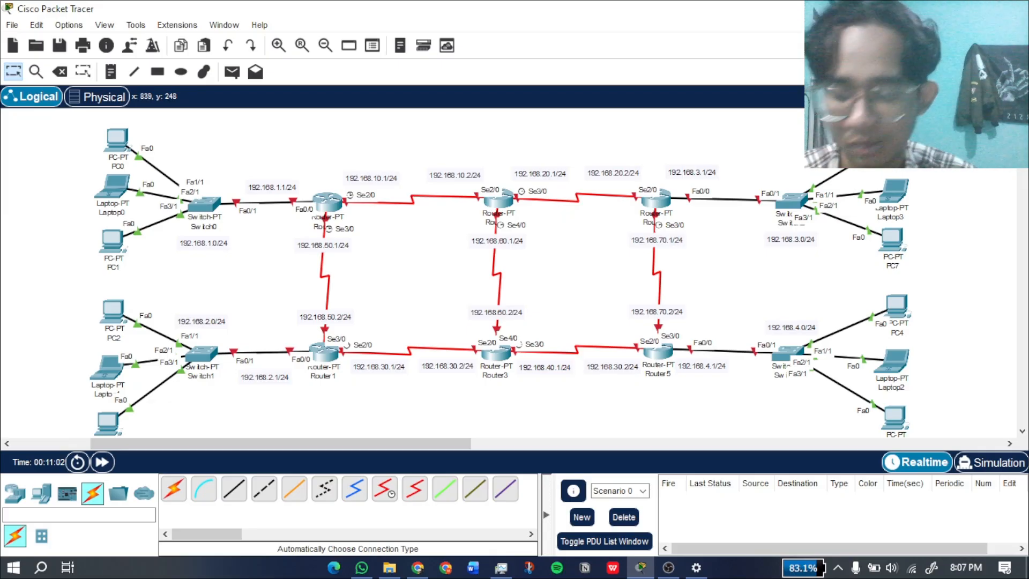
Open Router0's configuration and enable its FastEthernet0/0 port.
scroll(509, 273, "up", 1)
scroll(509, 274, "up", 3)
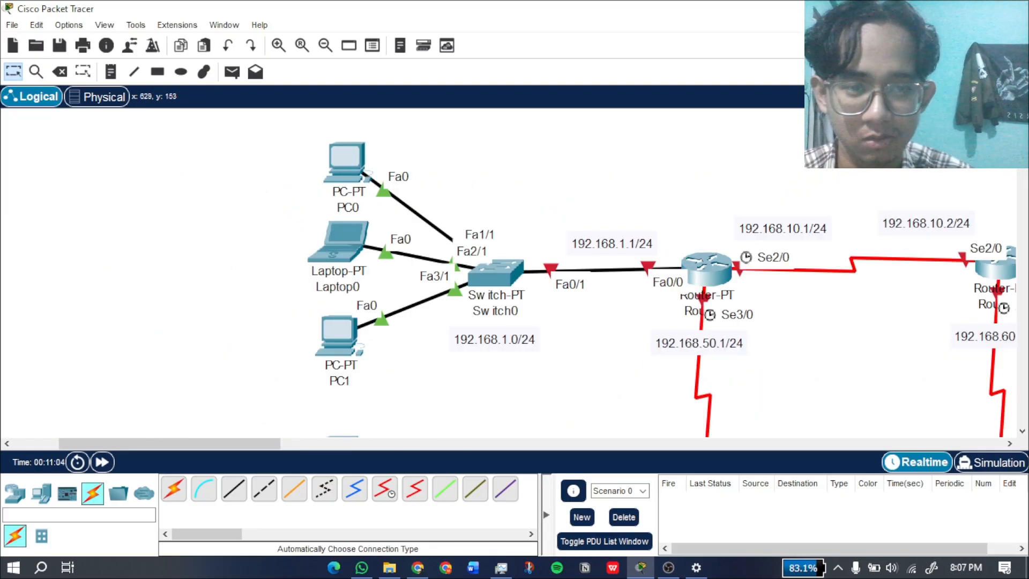
left_click_drag(206, 444, 277, 443)
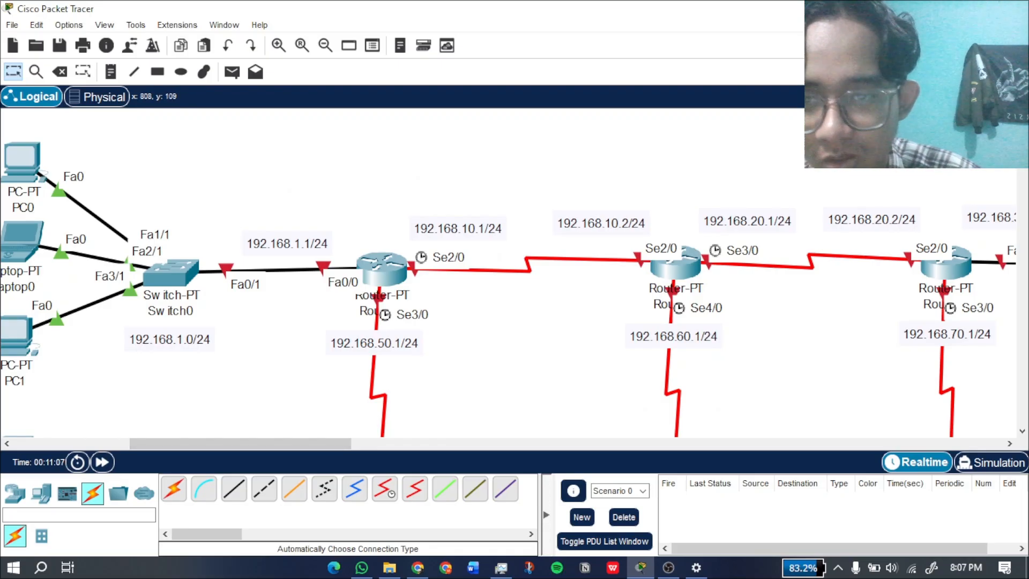
mouse_move(384, 267)
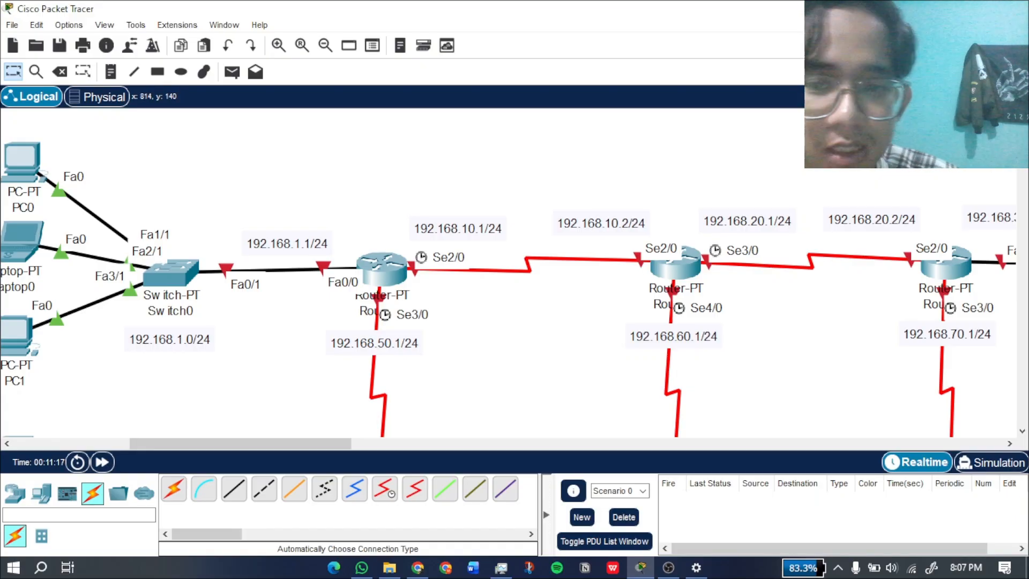
double_click(382, 268)
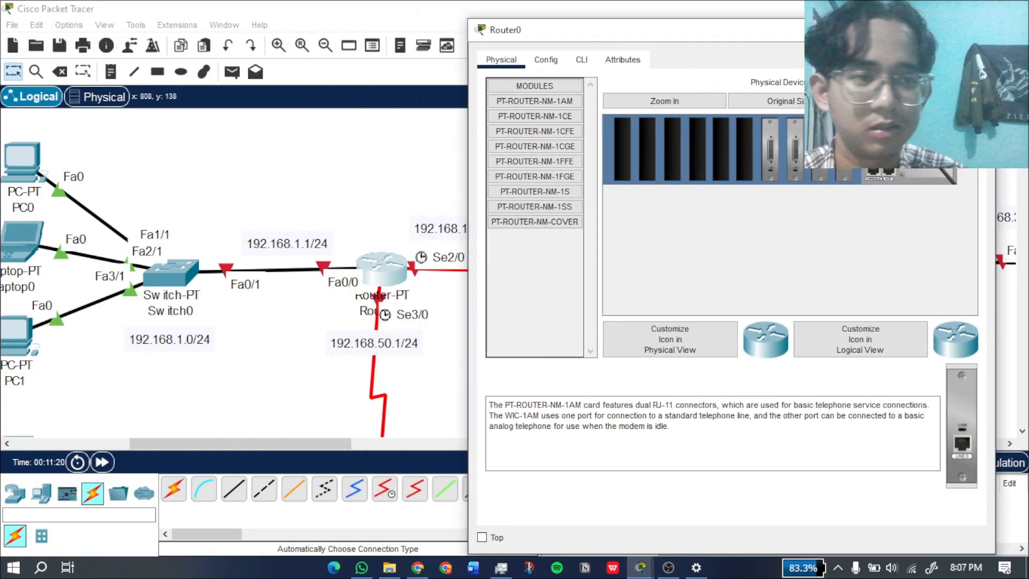
left_click_drag(600, 30, 613, 22)
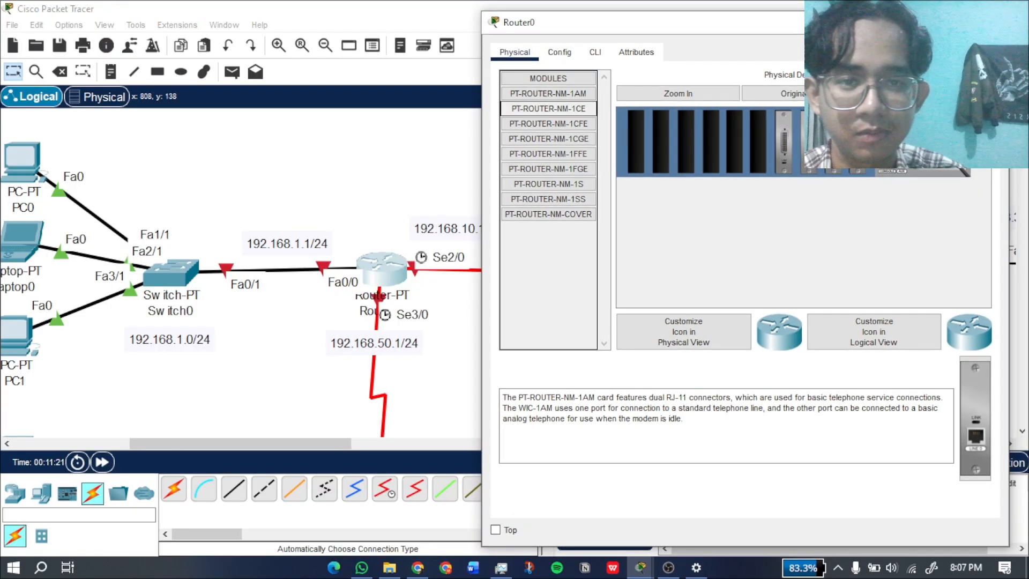
left_click(559, 53)
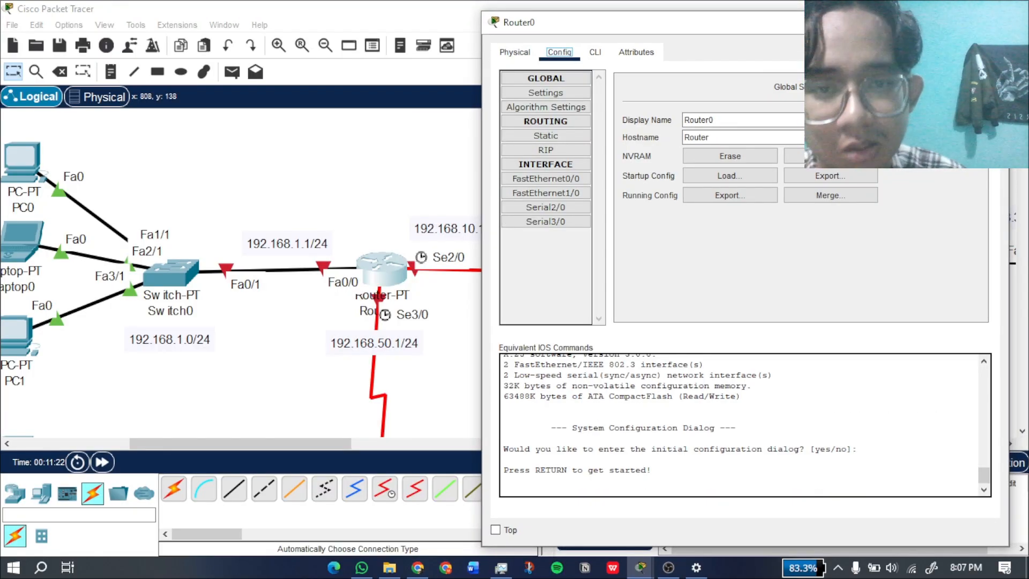
left_click(546, 178)
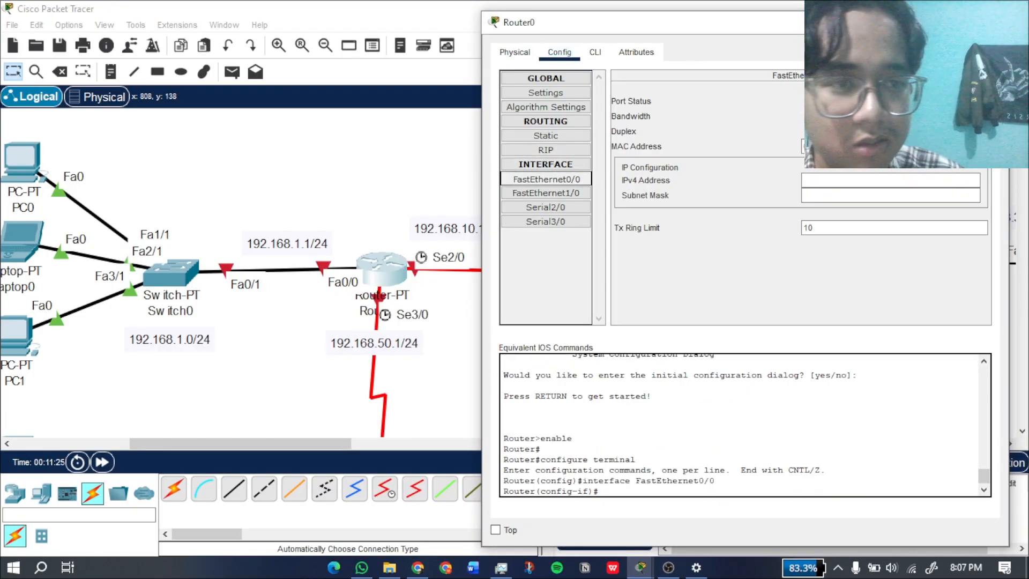
left_click(973, 102)
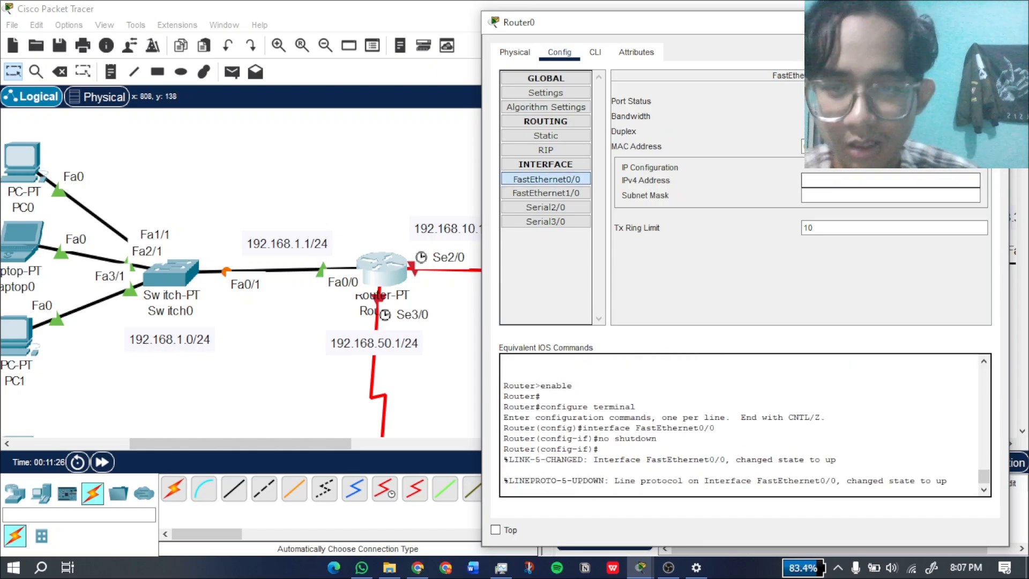
Try to set Router0's FastEthernet0/0 IPv4 address to 192.168.1.1/24, including the prefix length.
type("192.168.10.1/24")
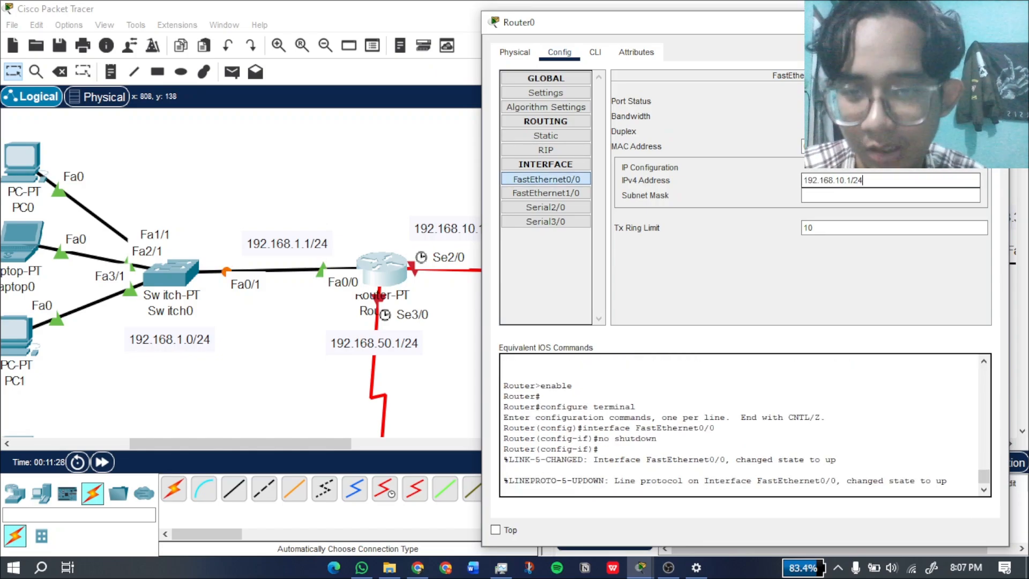
key("Left")
key("Left")
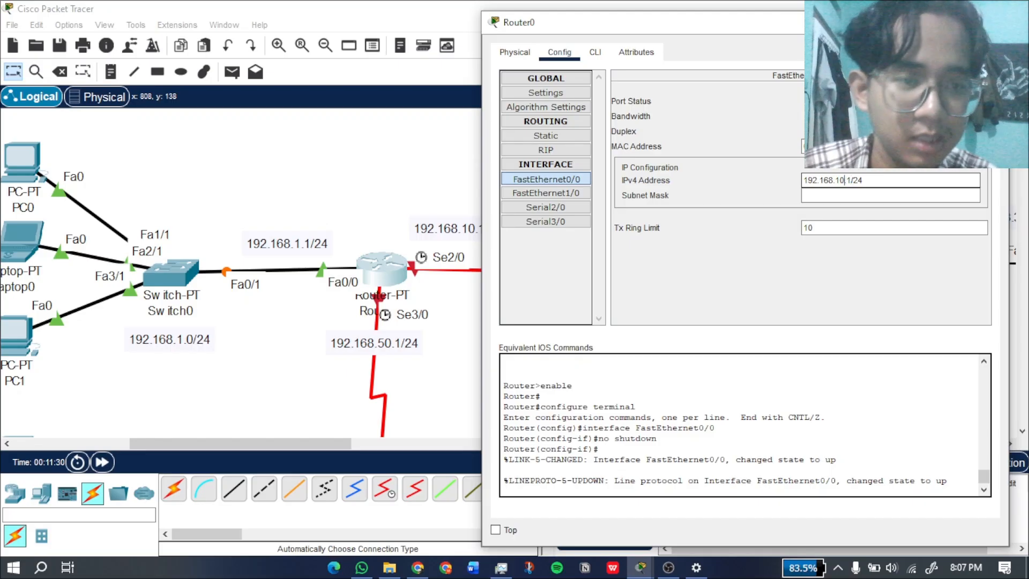
key("BackSpace")
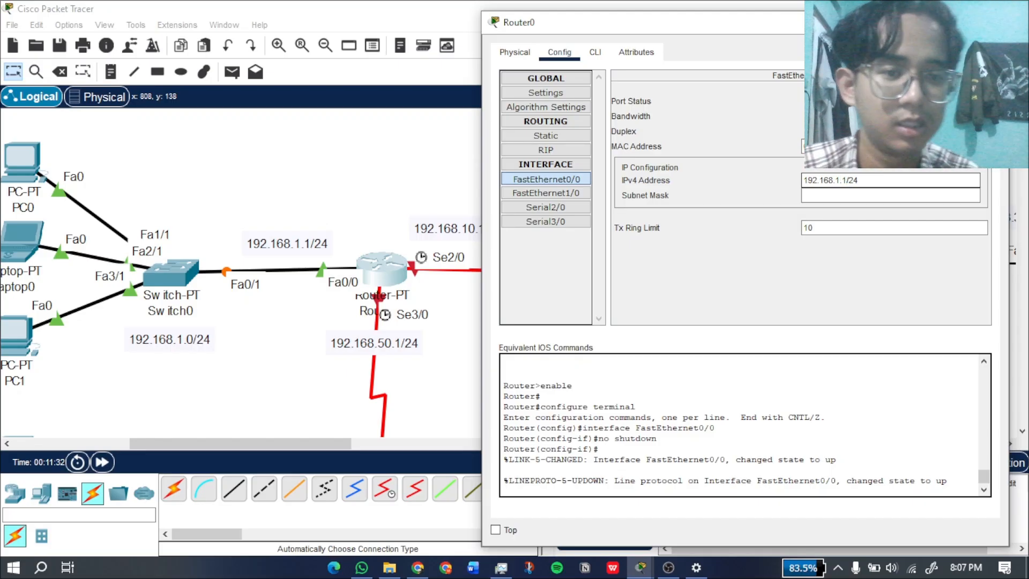
key("Return")
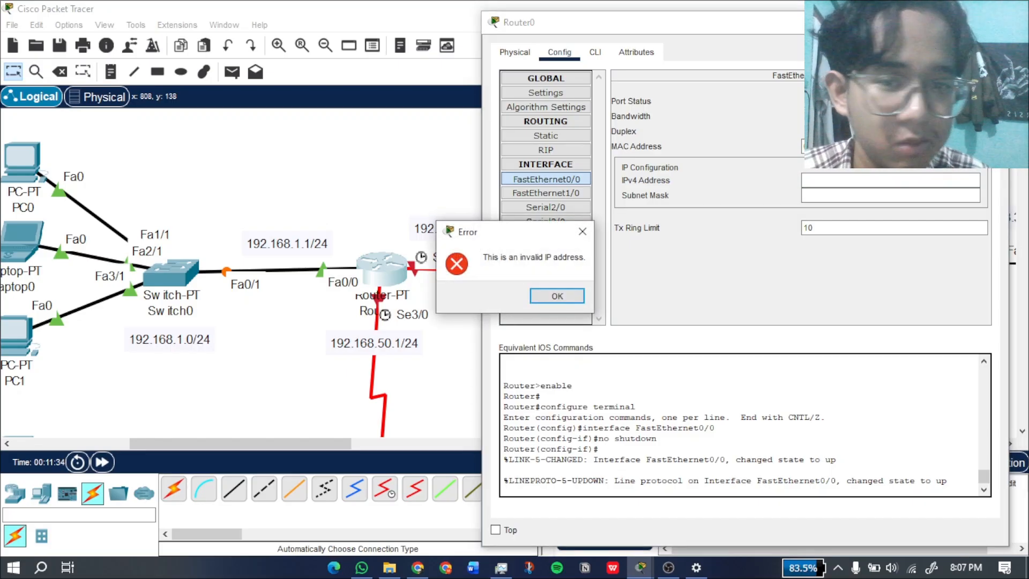
key("Return")
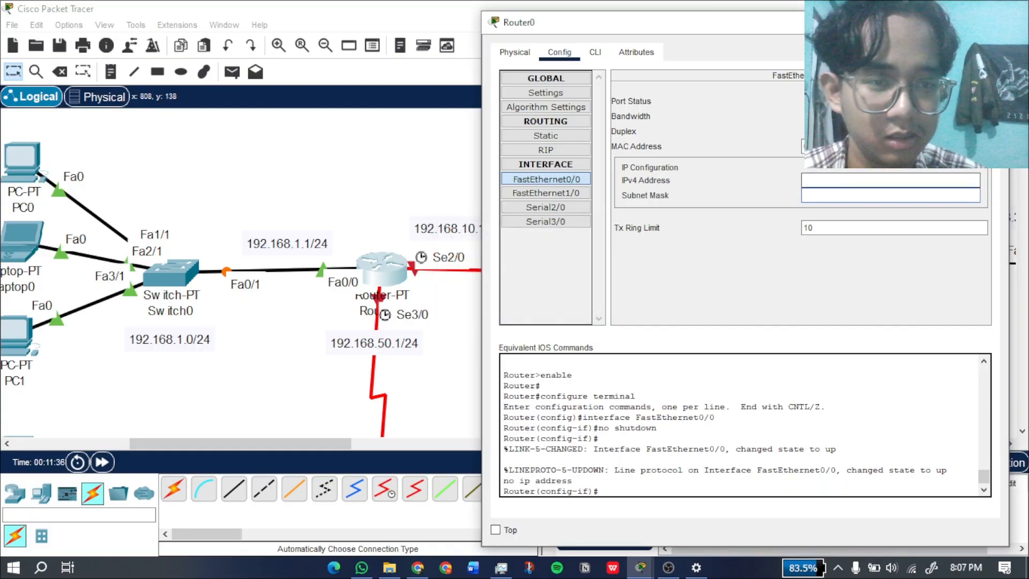
Set Router0's FastEthernet0/0 IPv4 address to 192.168.1.1 with subnet mask 255.255.255.0.
type("192.168.10.1/24")
key("BackSpace")
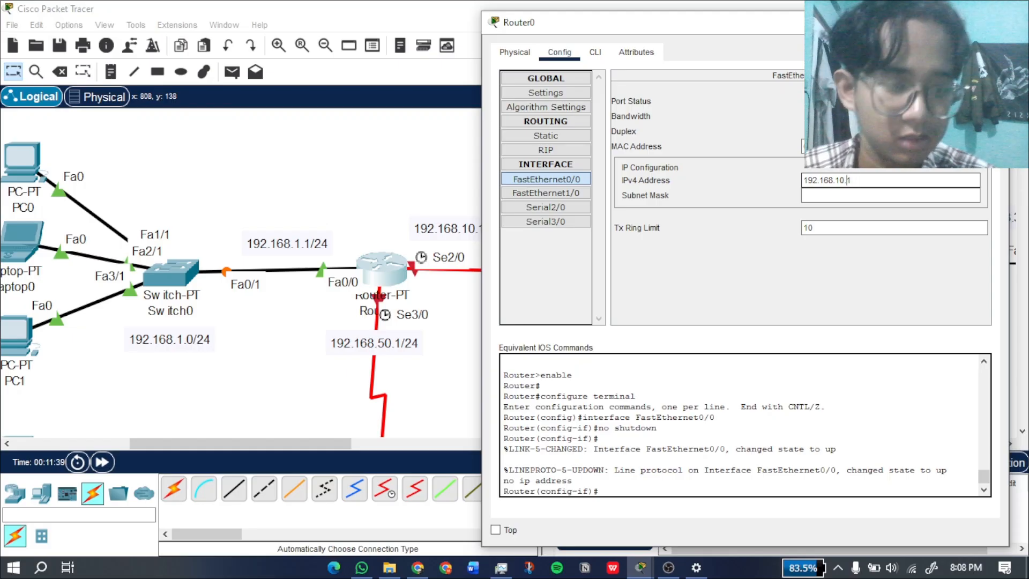
key("Left")
type(".")
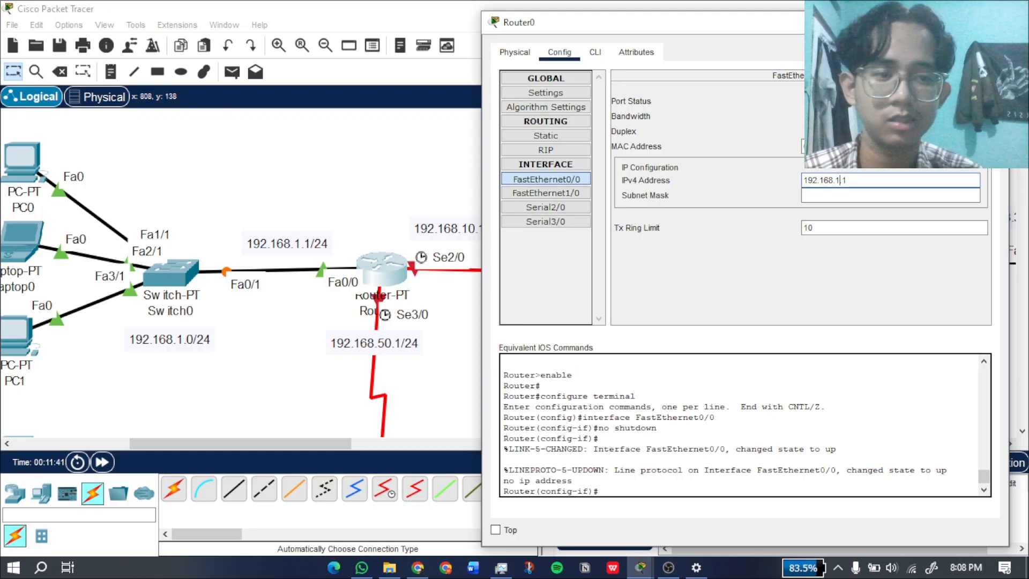
left_click(832, 195)
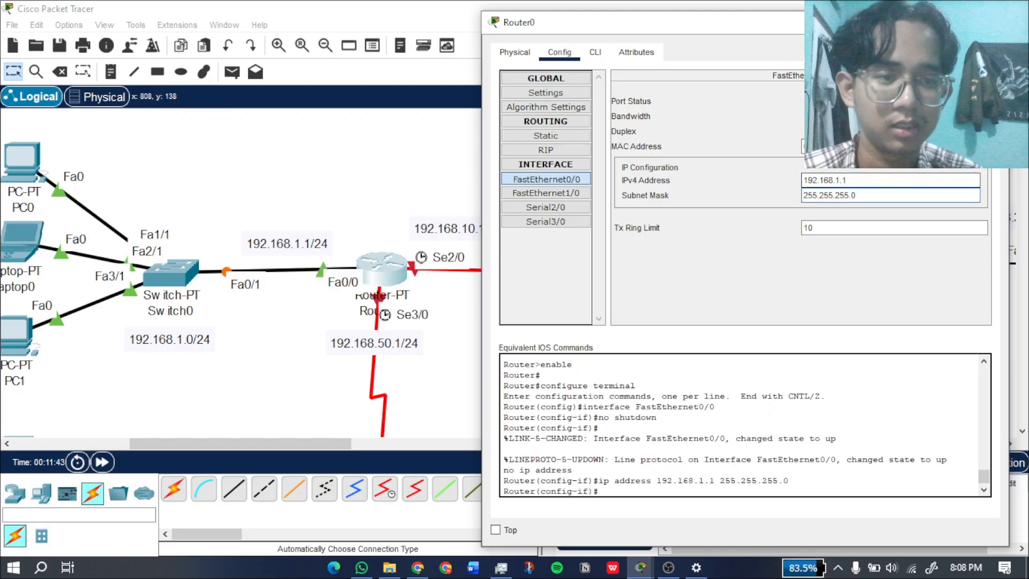
left_click(846, 180)
key("ctrl+a")
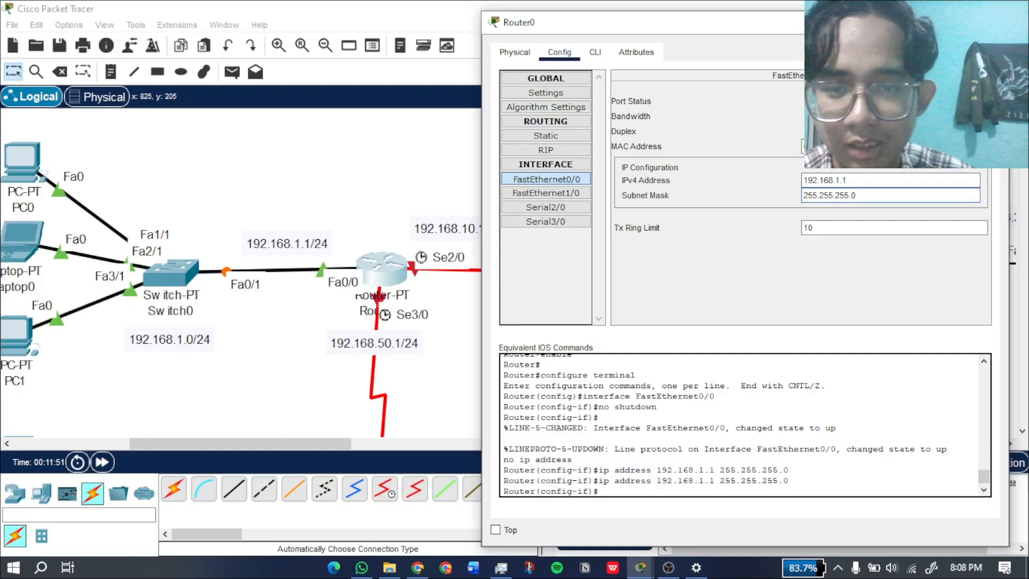
Enable Serial2/0 on Router0 and give it the address 192.168.10.1 with subnet mask 255.255.255.0.
left_click(333, 443)
left_click_drag(333, 444, 374, 444)
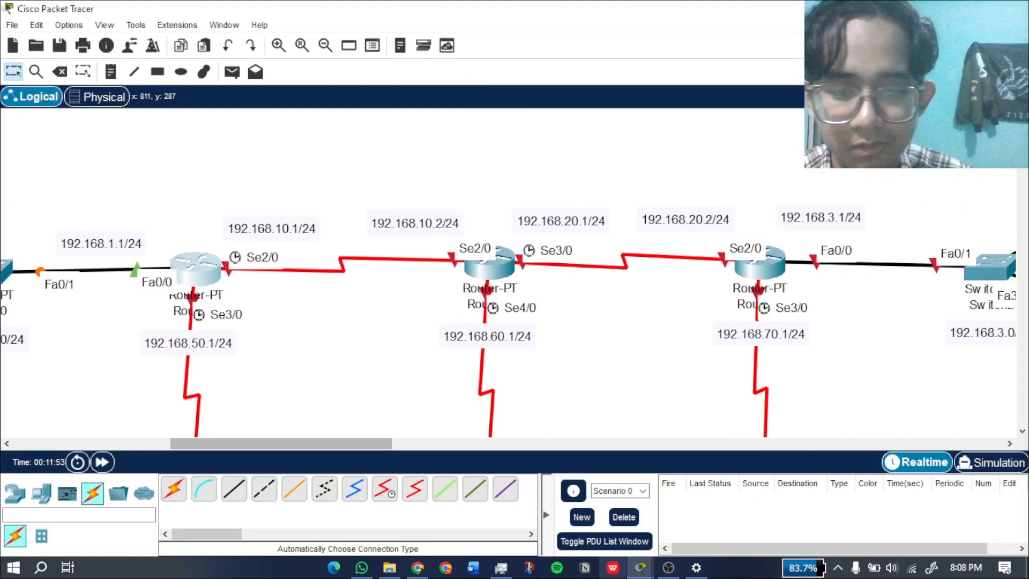
mouse_move(640, 567)
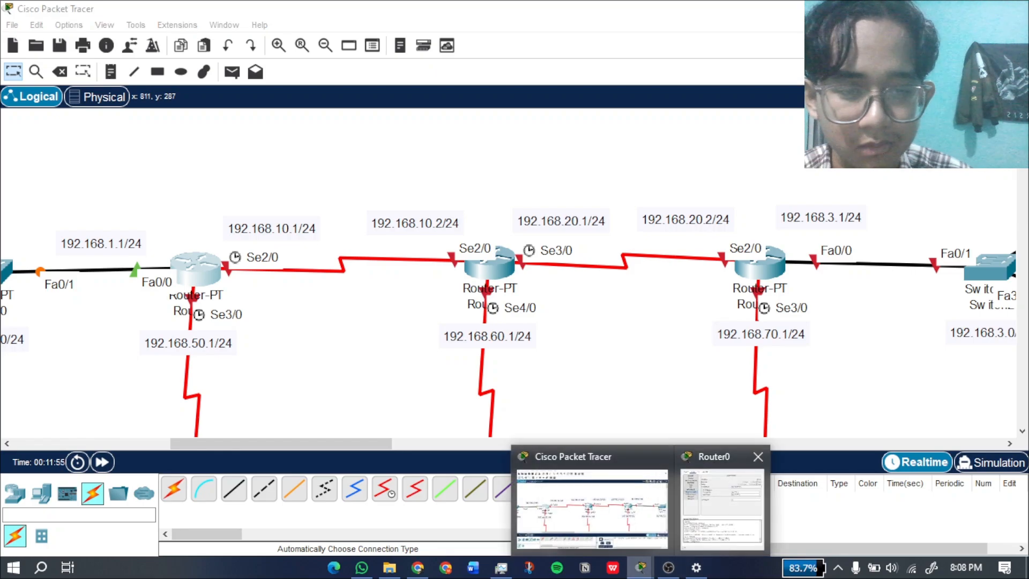
left_click(730, 509)
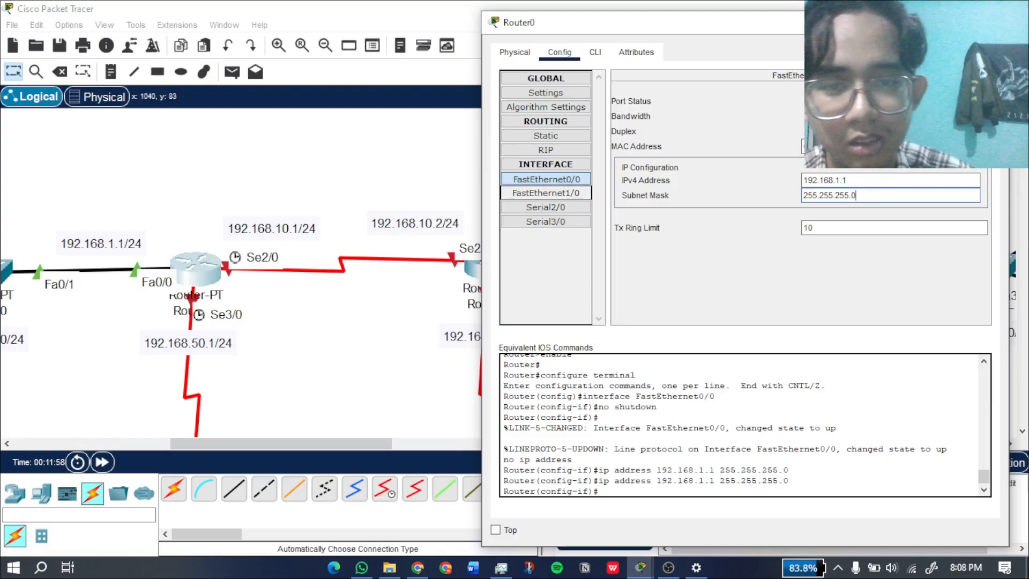
left_click(545, 208)
left_click(972, 101)
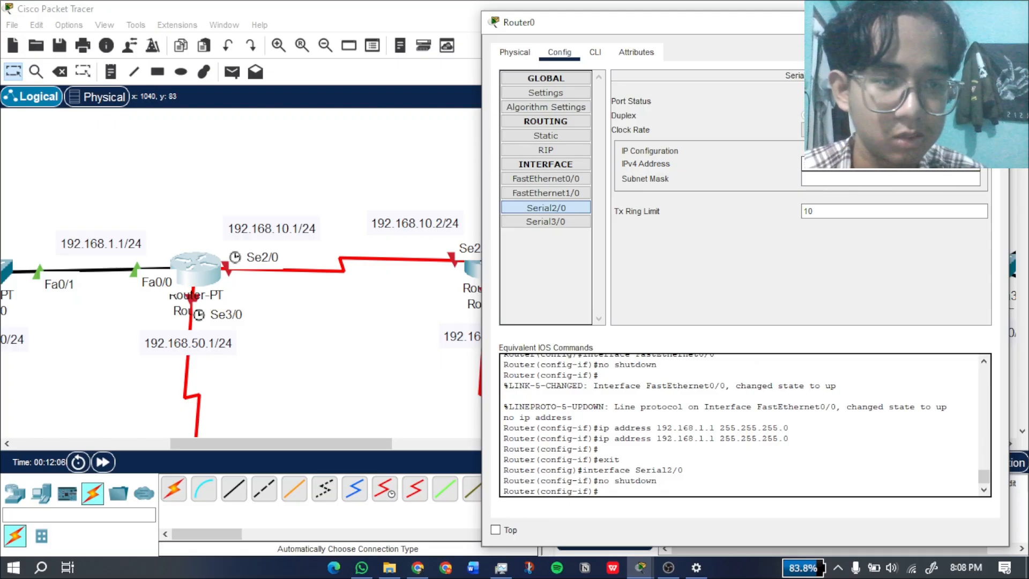
key("Return")
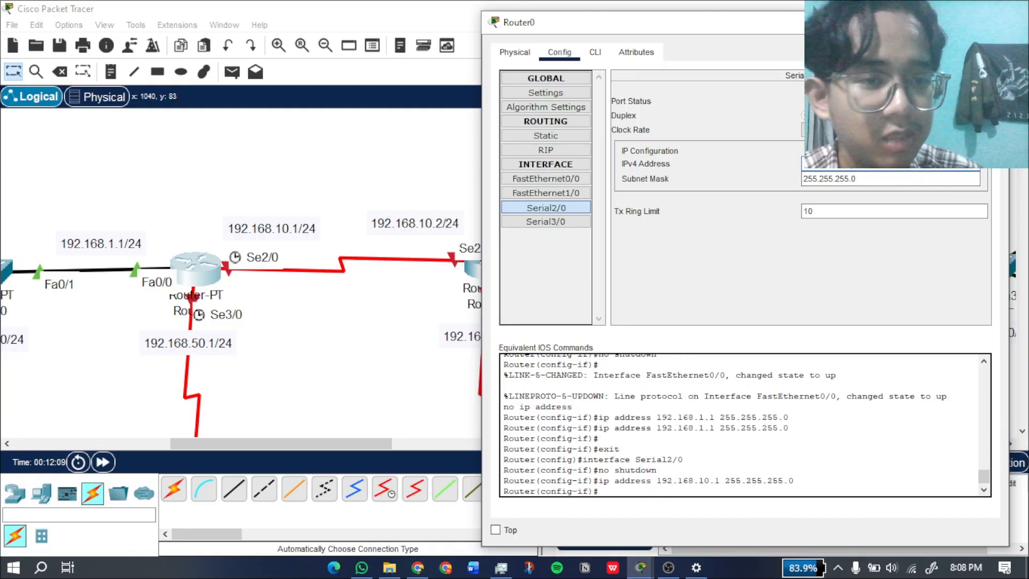
key("Return")
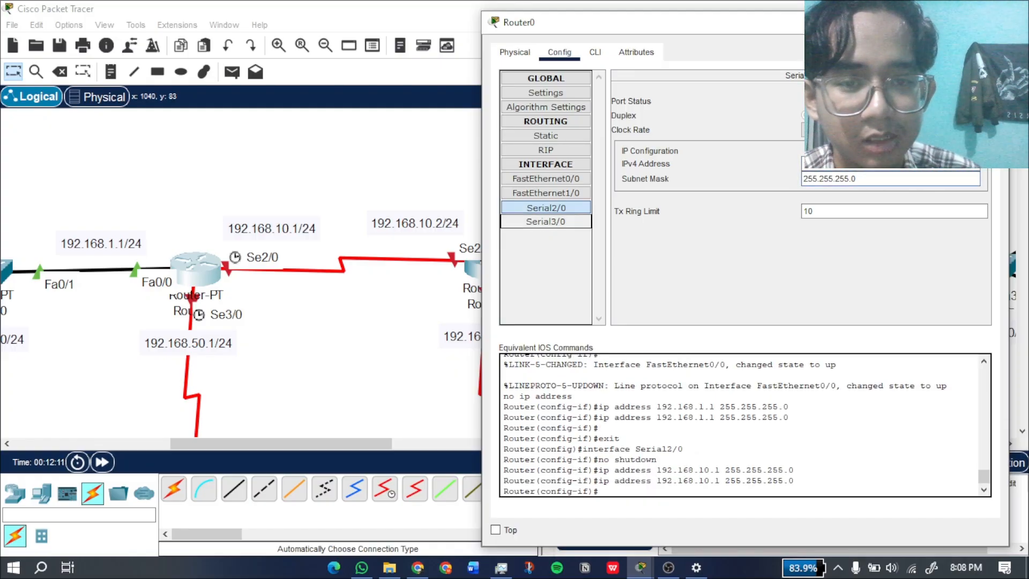
Enable Serial3/0 on Router0 with address 192.168.50.1 and subnet mask 255.255.255.0, and close the router's configuration.
left_click(546, 222)
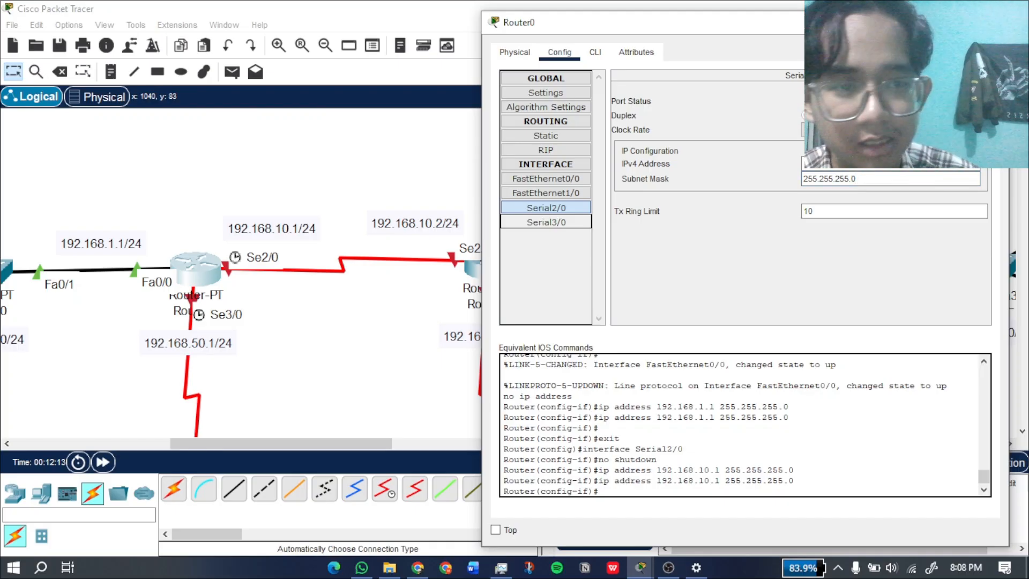
left_click(974, 101)
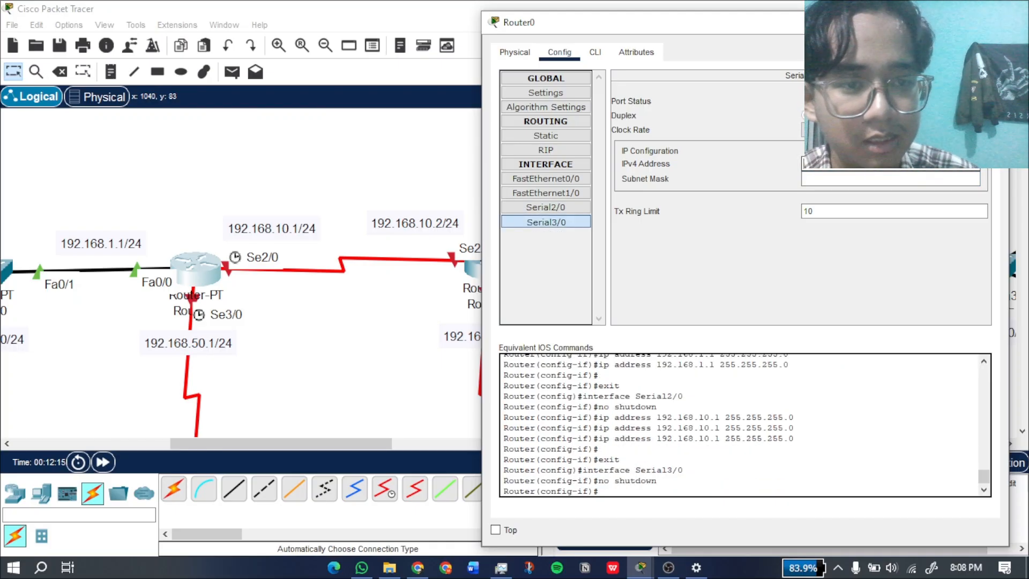
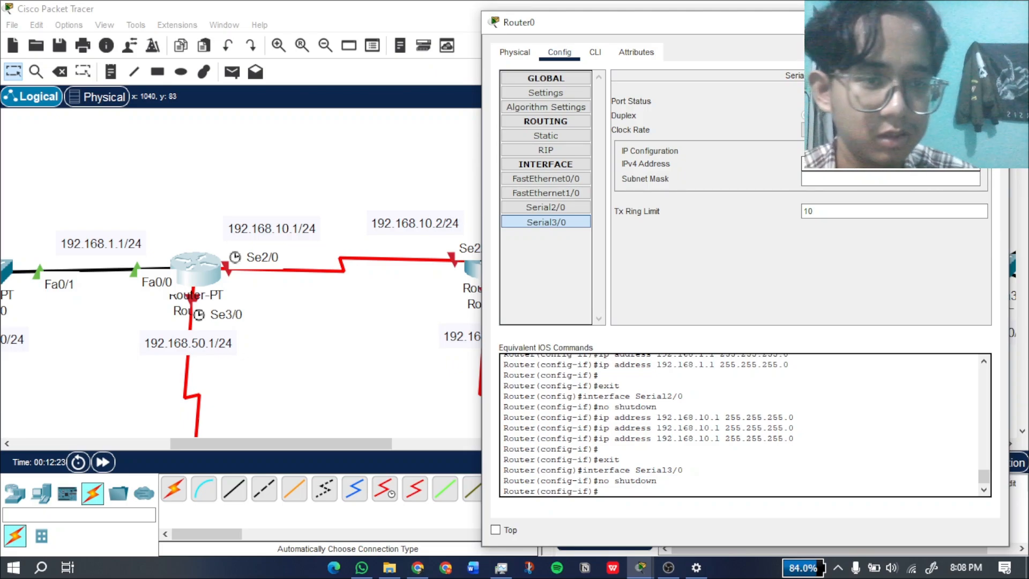
left_click(845, 178)
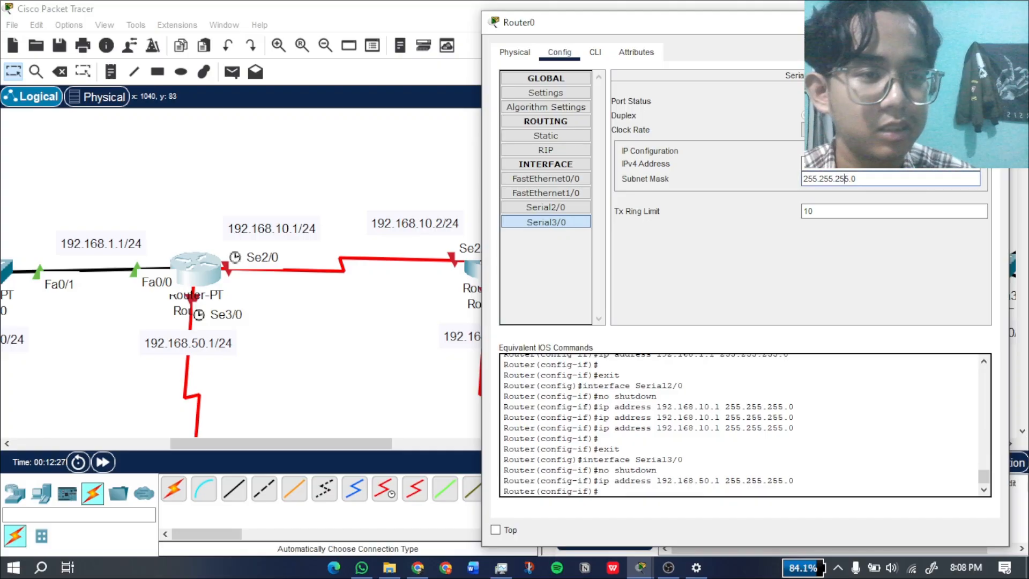
left_click(995, 22)
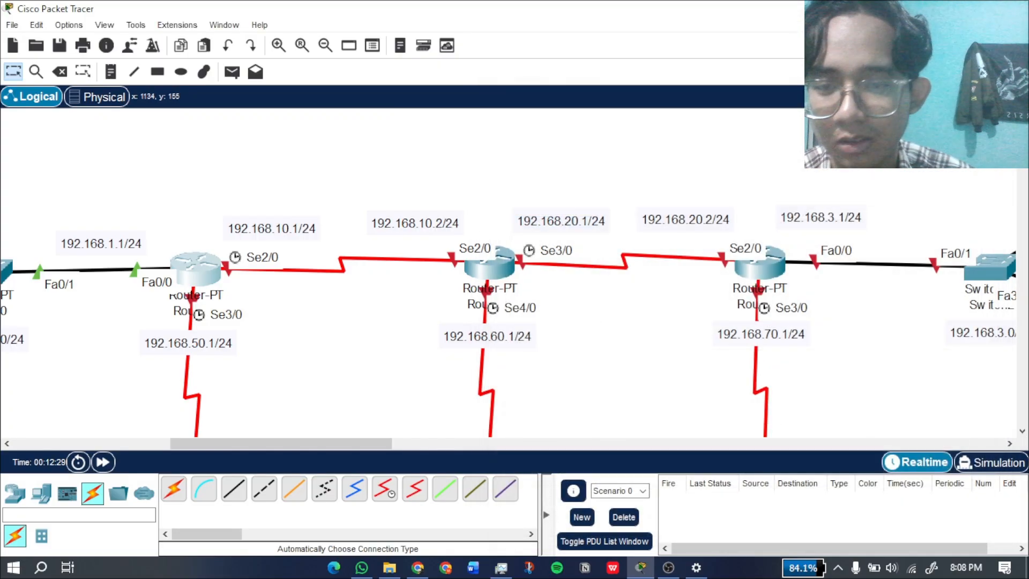
Enable Serial2/0 on Router2 and give it the address 192.168.10.2 with subnet mask 255.255.255.0.
left_click_drag(319, 444, 391, 443)
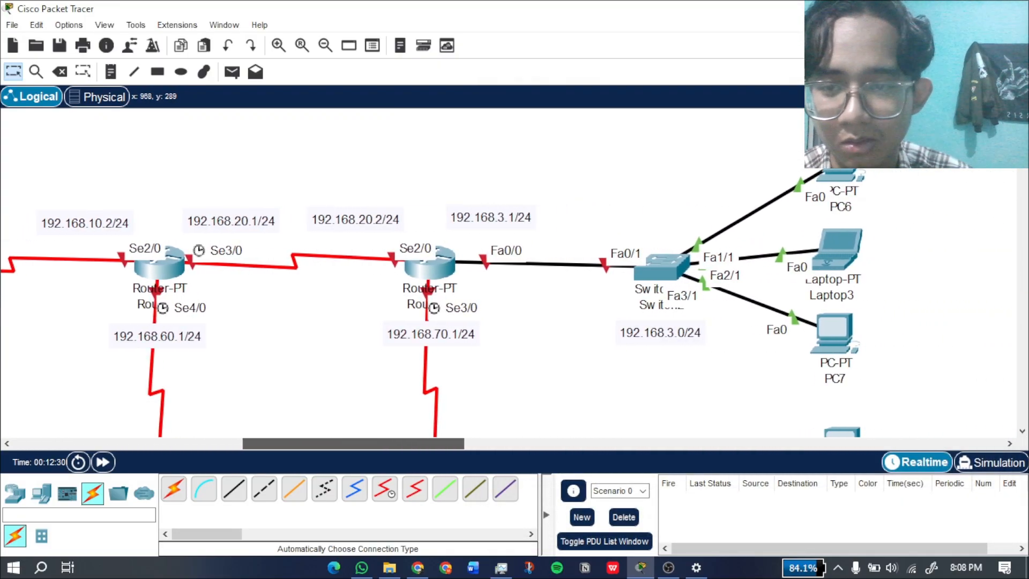
left_click(430, 265)
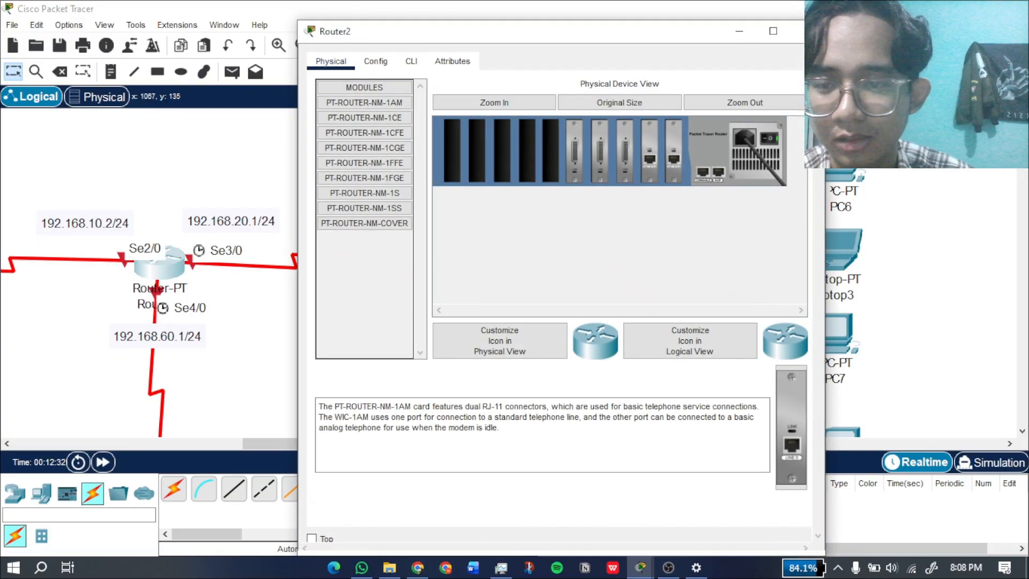
left_click(375, 61)
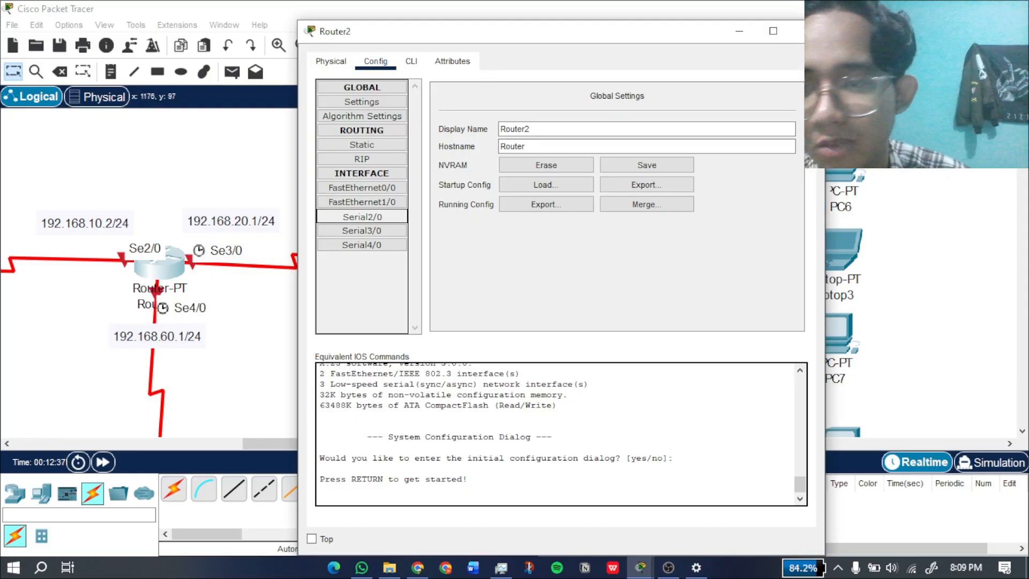
left_click(362, 216)
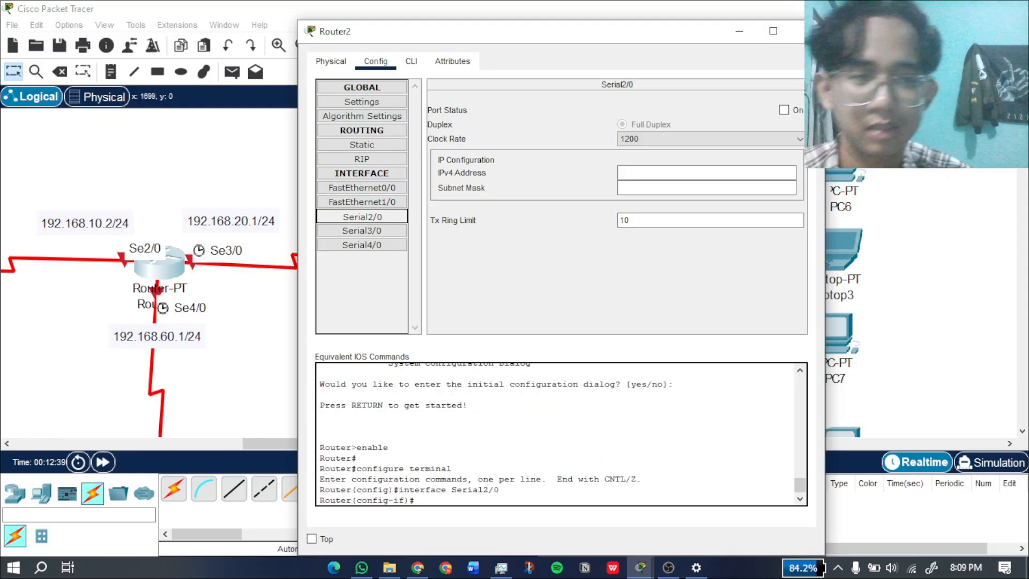
left_click(784, 110)
left_click(706, 172)
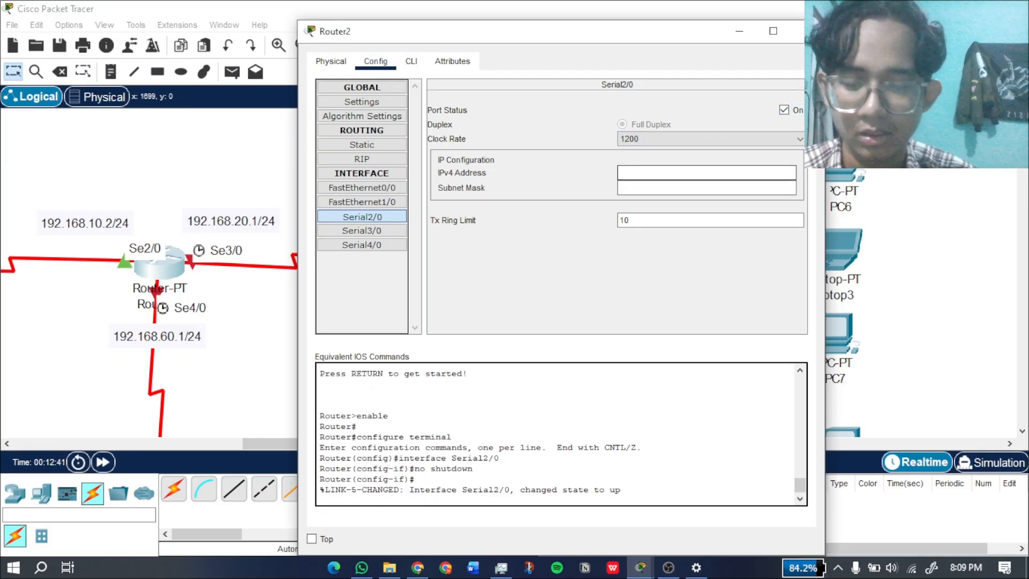
type("192.168.1.1")
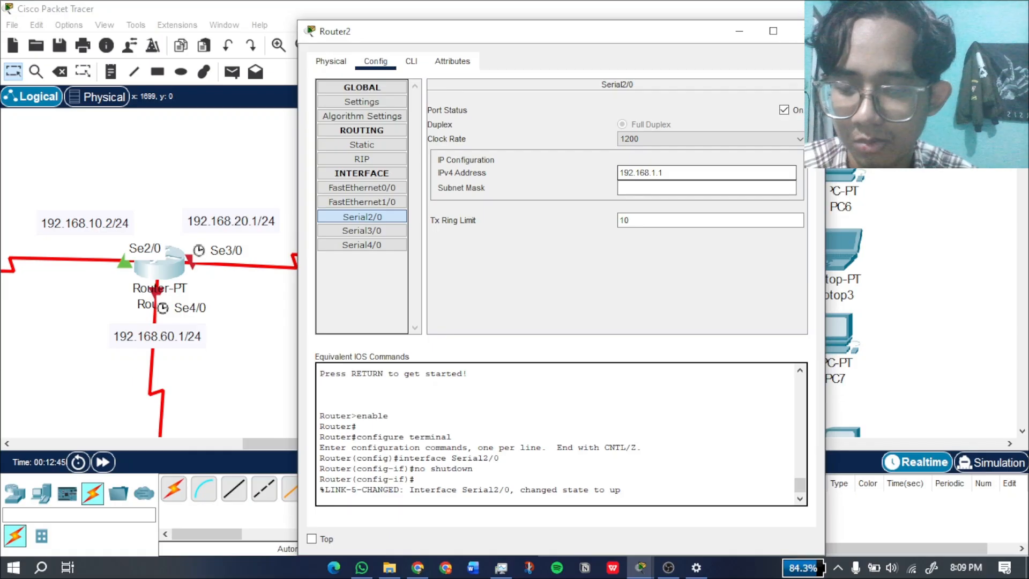
key("BackSpace")
key("BackSpace")
type("0.2")
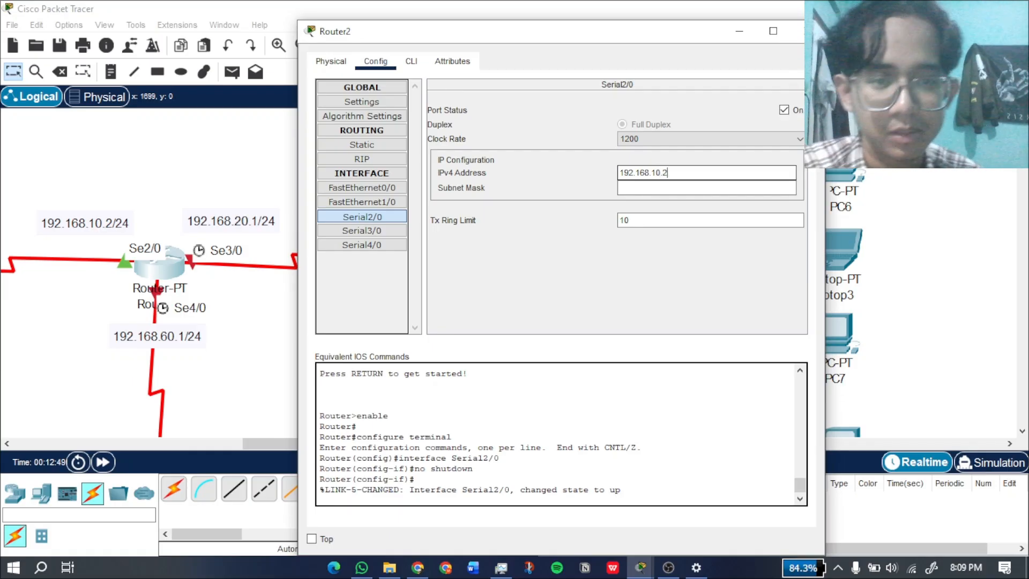
key("Return")
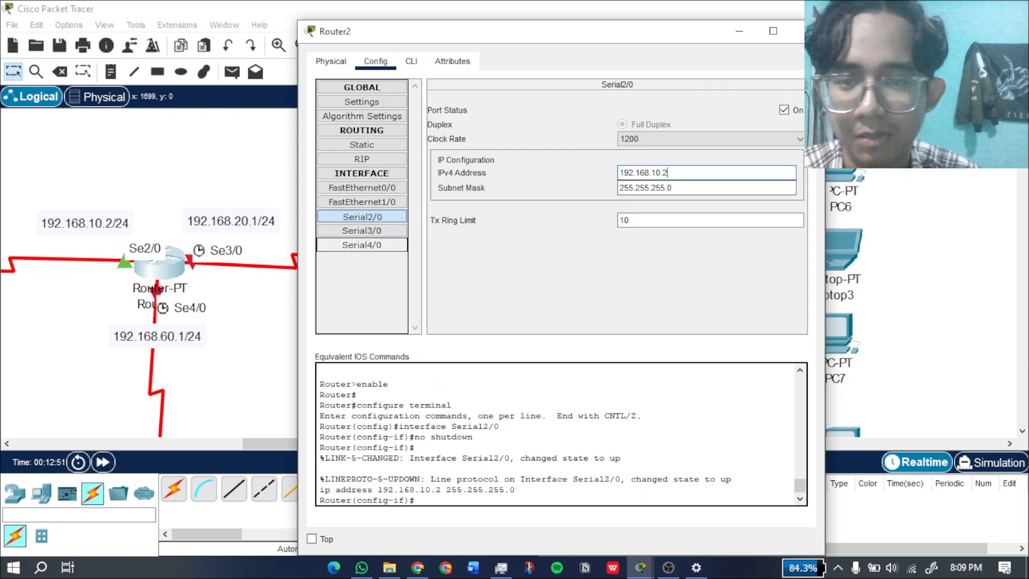
Enable Serial3/0 on Router2 and give it the address 192.168.20.1 with subnet mask 255.255.255.0.
left_click(361, 231)
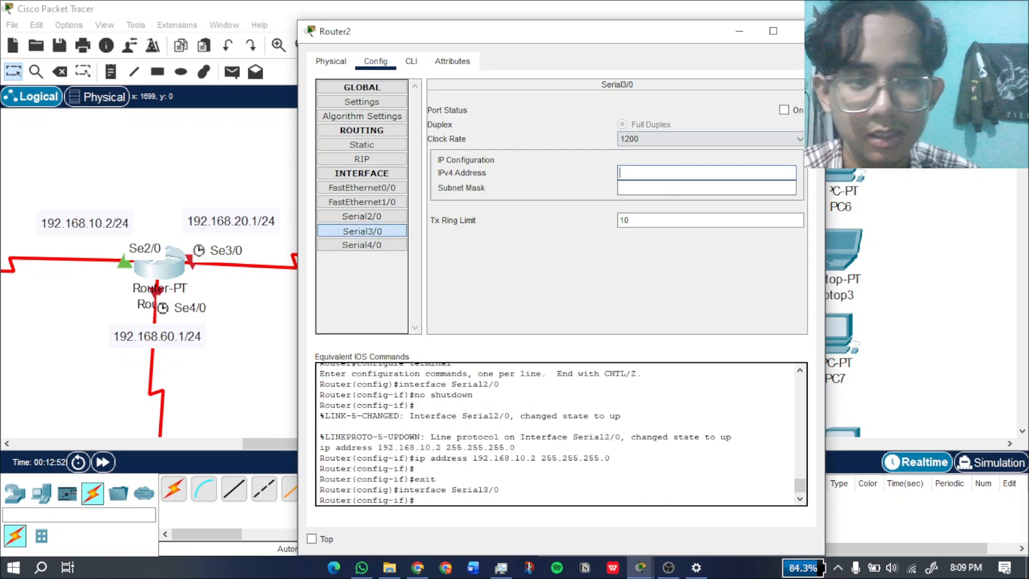
left_click(784, 110)
type("192.168.1.1")
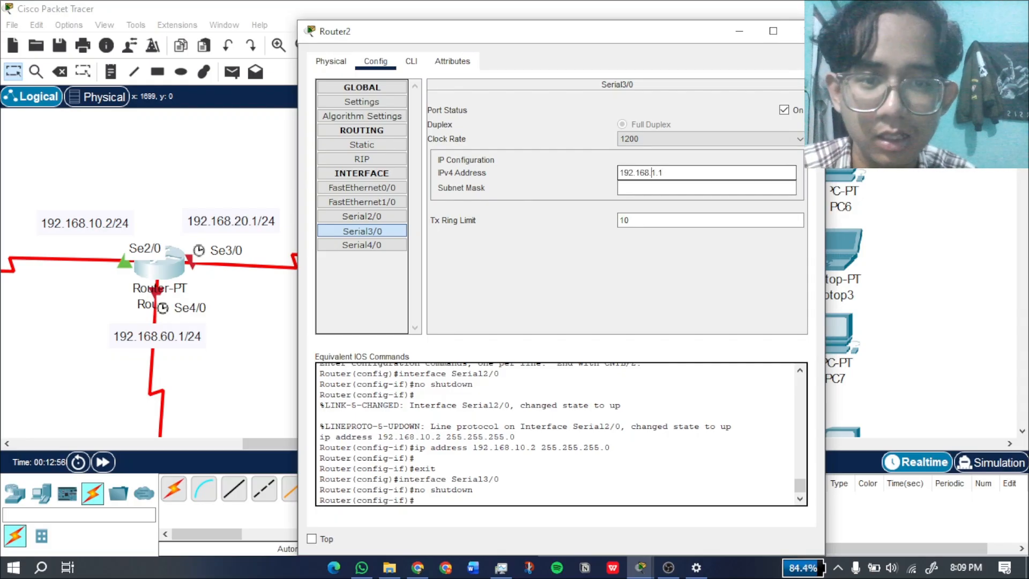
key("BackSpace")
type("20")
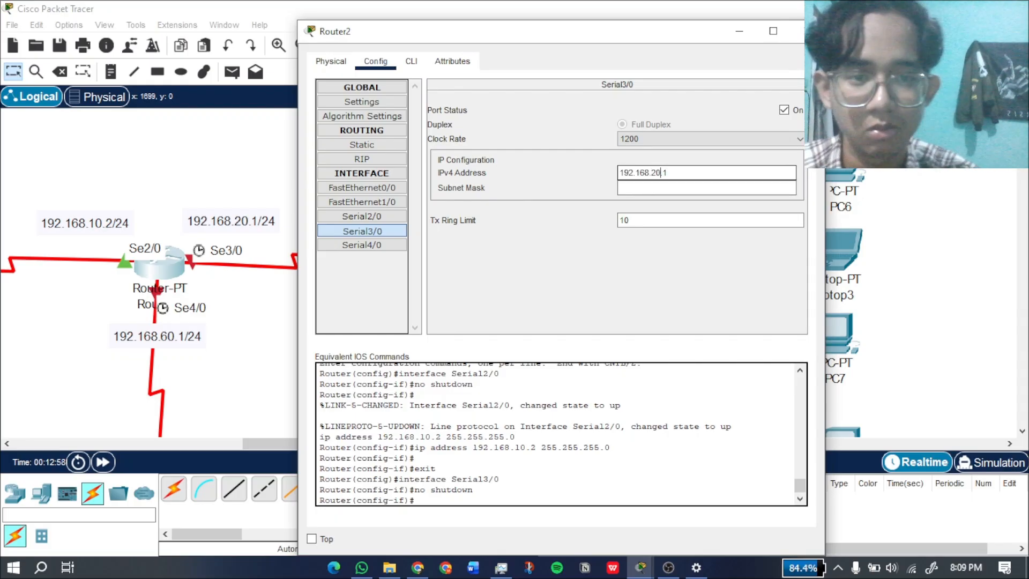
key("Tab")
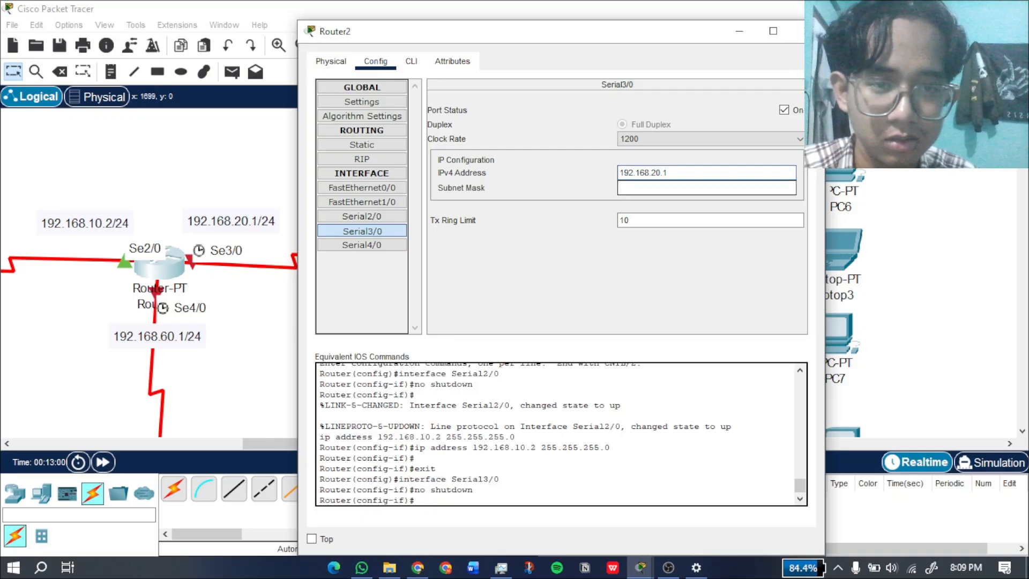
Enable Serial4/0 on Router2 with address 192.168.60.1 and subnet mask 255.255.255.0, and close the router's configuration.
left_click(362, 245)
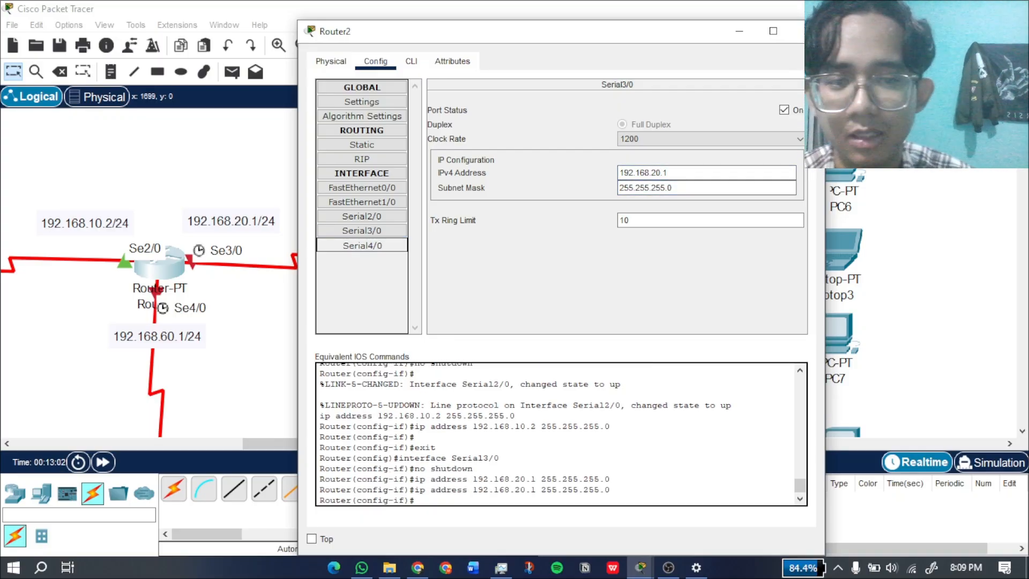
left_click(784, 110)
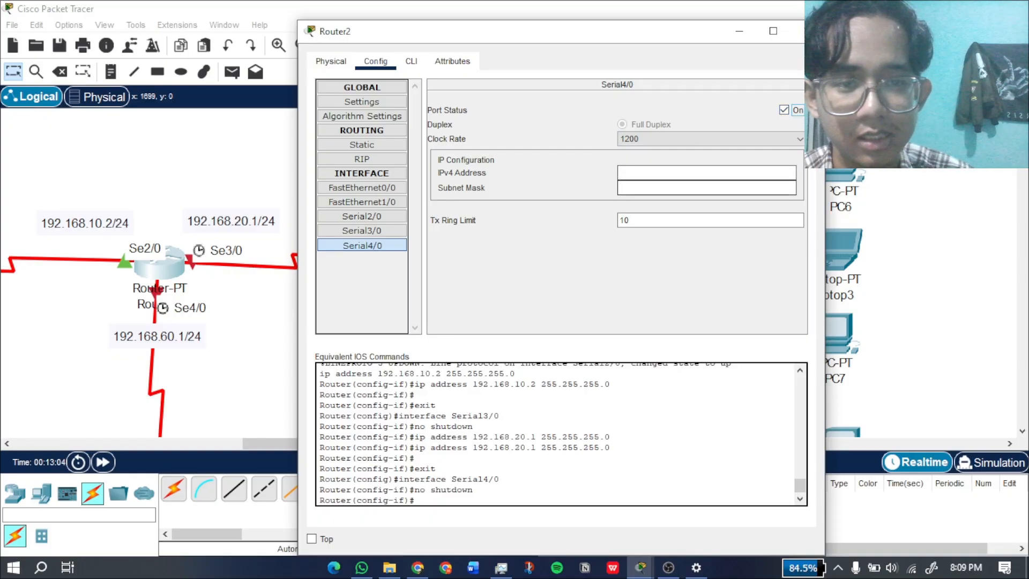
type("192.168.1.1")
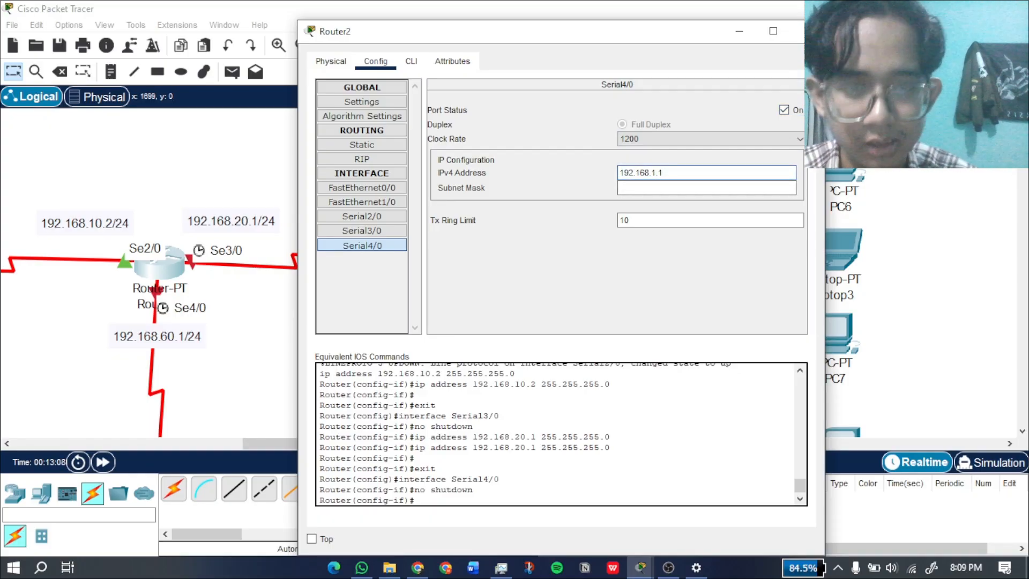
key("Left")
key("Left")
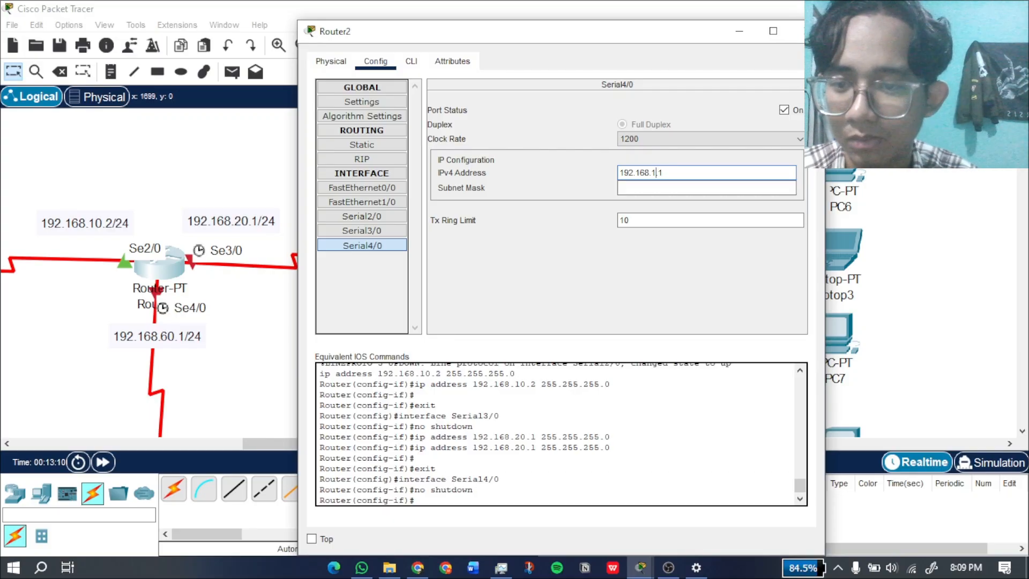
key("BackSpace")
type("60")
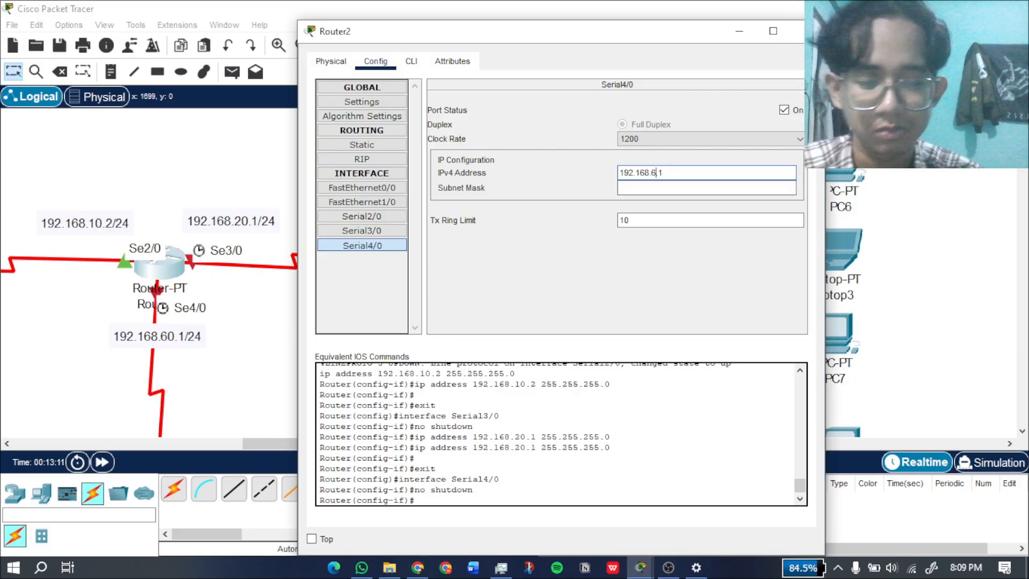
key("Return")
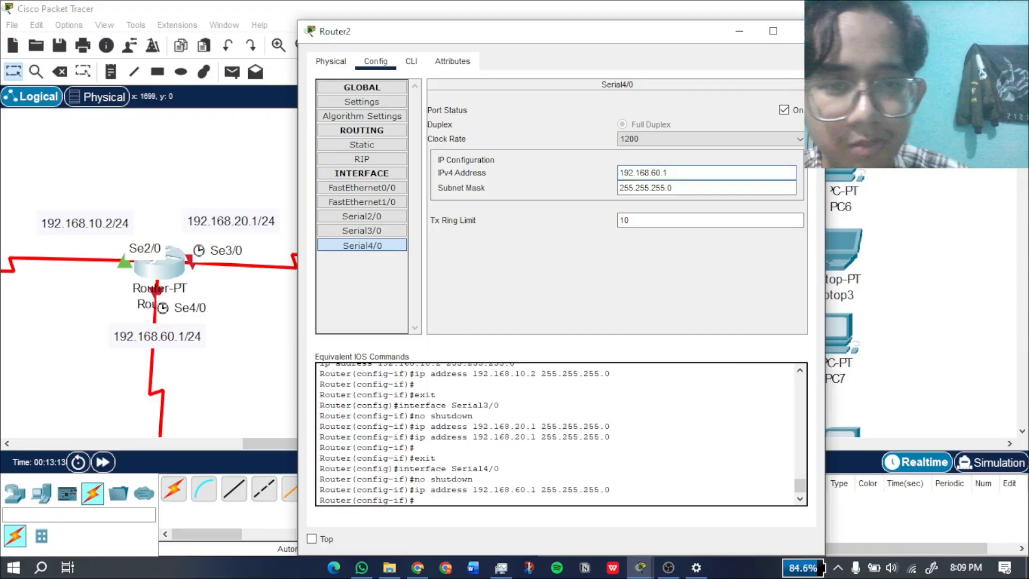
left_click(798, 32)
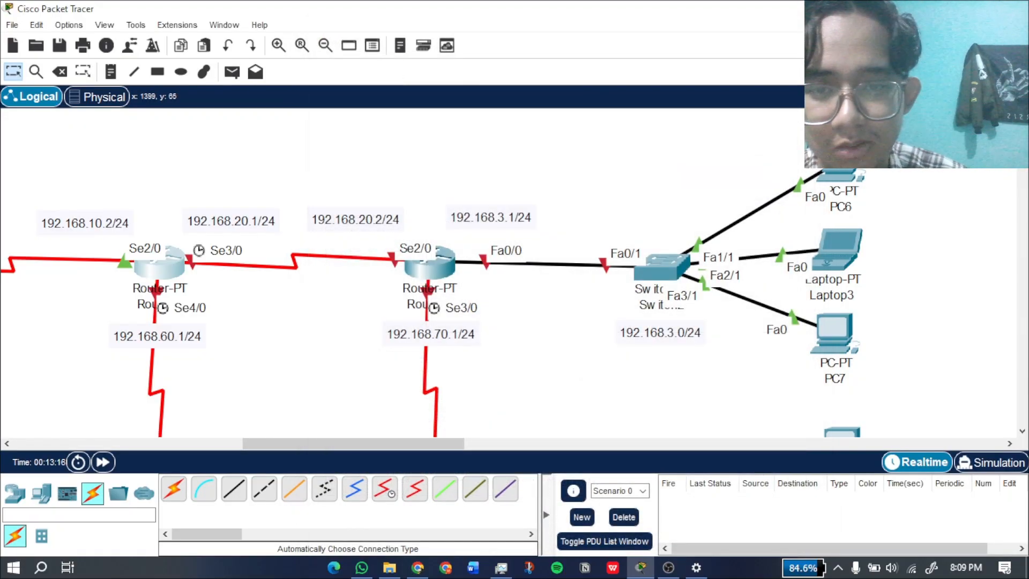
Enable FastEthernet0/0 on Router4 and give it the address 192.168.3.1 with subnet mask 255.255.255.0.
left_click_drag(390, 443, 450, 444)
left_click(154, 300)
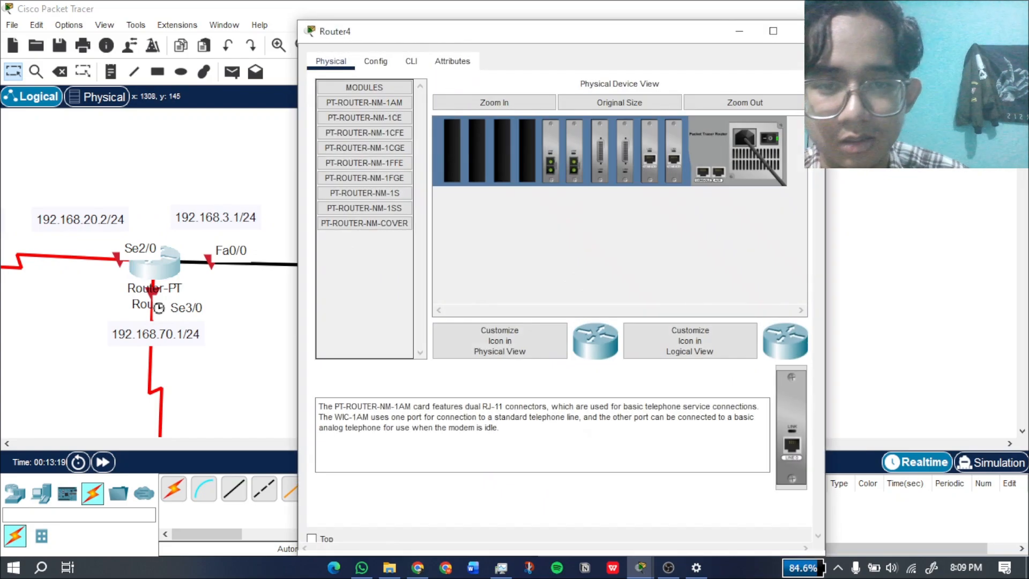
left_click(376, 62)
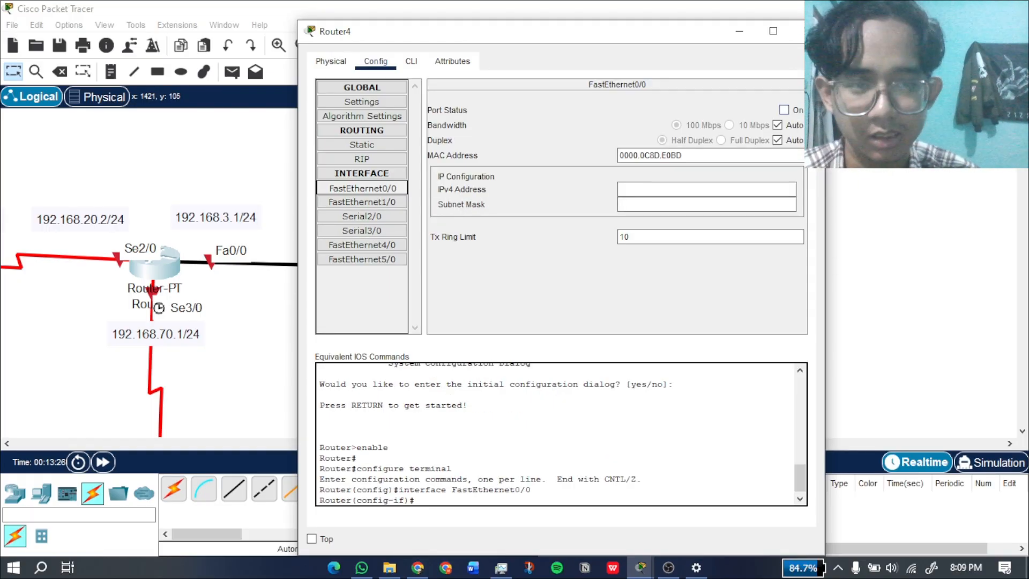
left_click(784, 110)
left_click(707, 189)
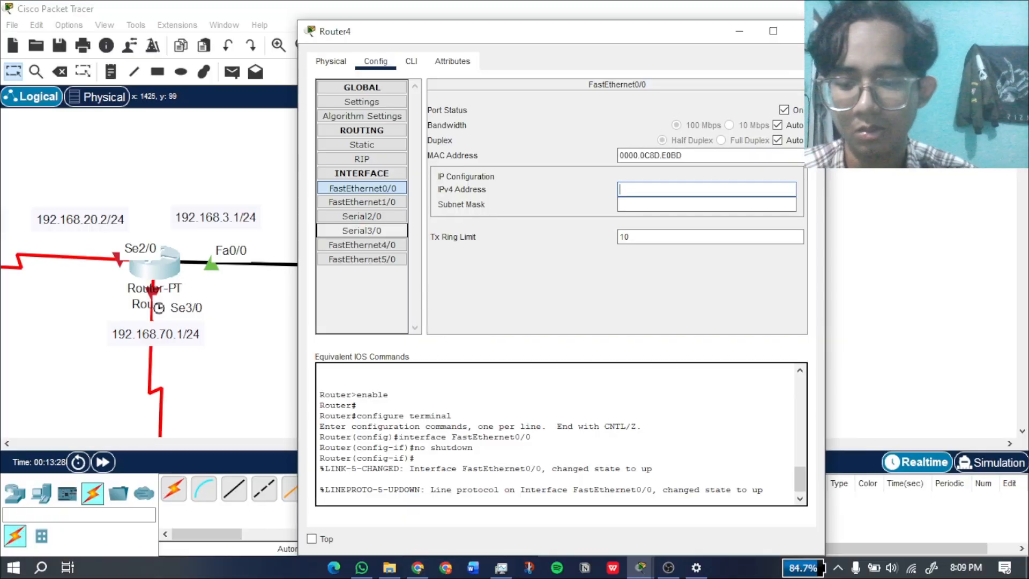
type("192.168.1.1")
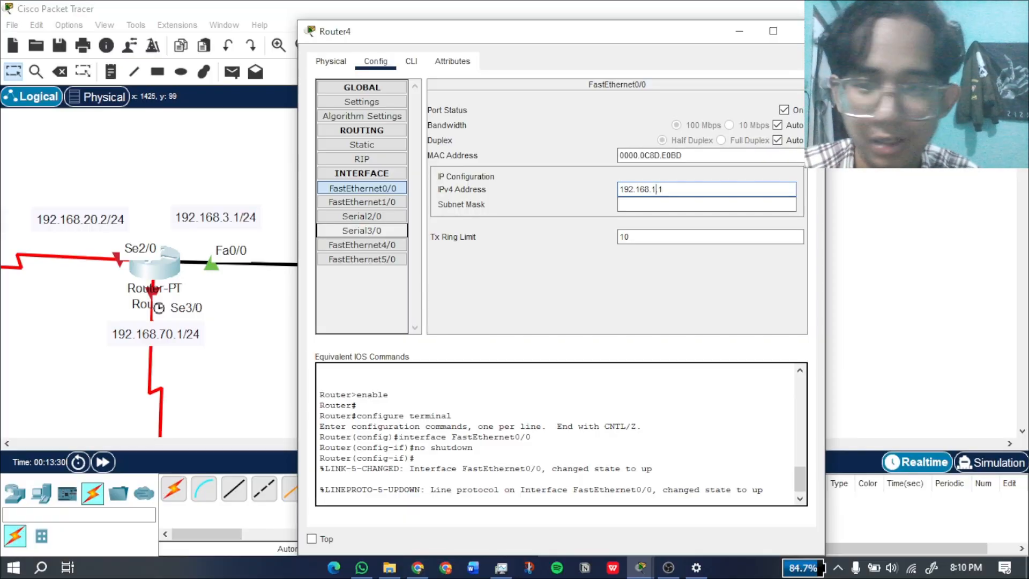
key("BackSpace")
type("3")
key("Return")
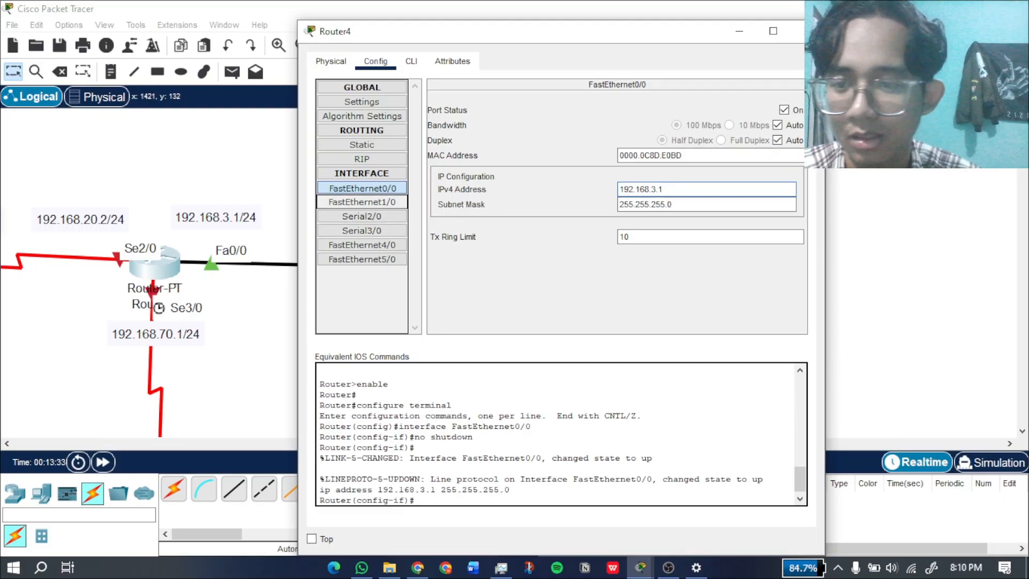
Enable Serial2/0 on Router4 and give it the address 192.168.20.2 with subnet mask 255.255.255.0.
left_click(361, 216)
left_click(784, 110)
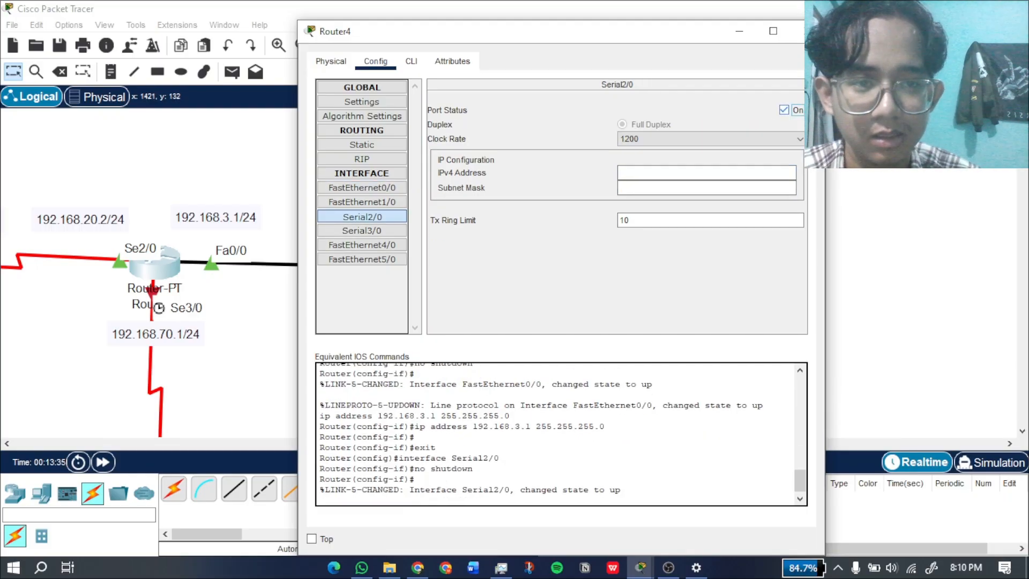
left_click(718, 173)
type("192.168.1.1")
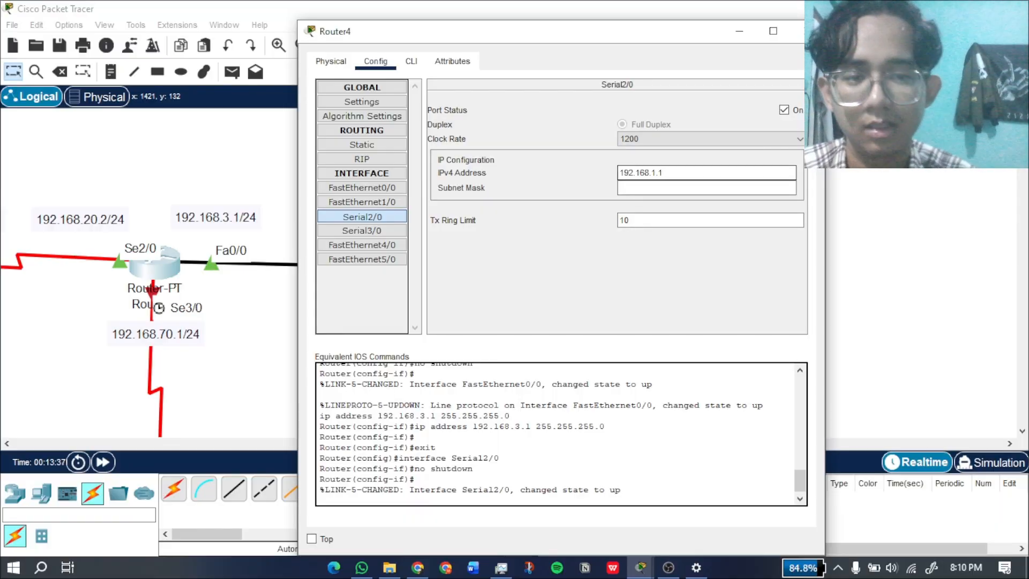
key("BackSpace")
key("BackSpace")
key("BackSpace")
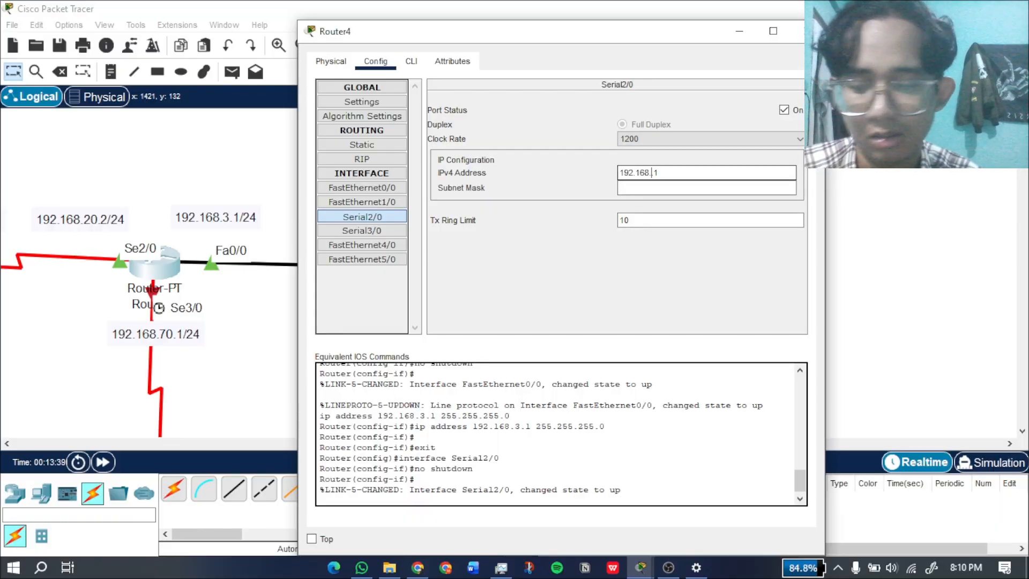
type("20.2")
key("Return")
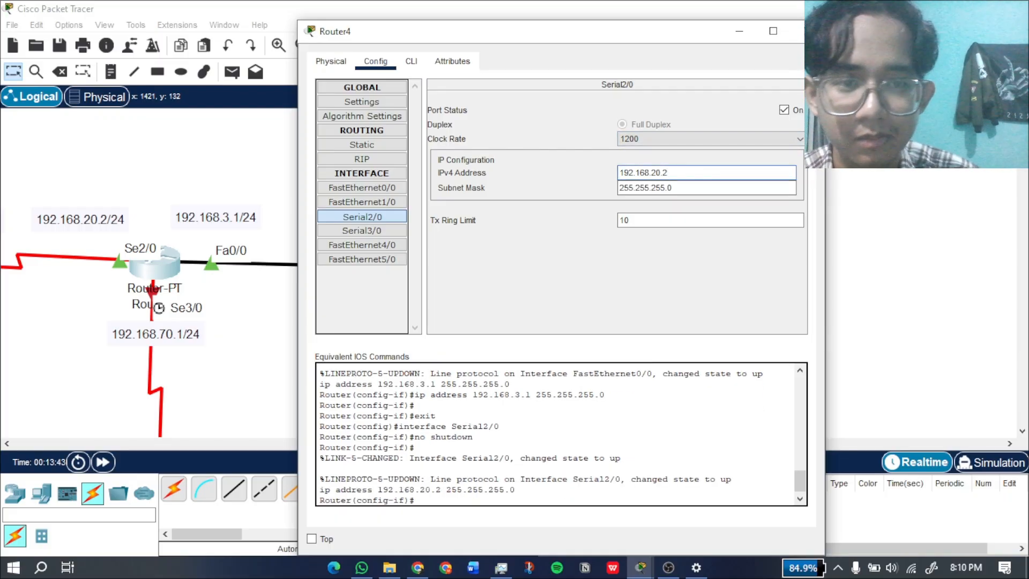
Enable Serial3/0 on Router4 with address 192.168.70.1 and subnet mask 255.255.255.0, and close the router's configuration.
left_click(362, 231)
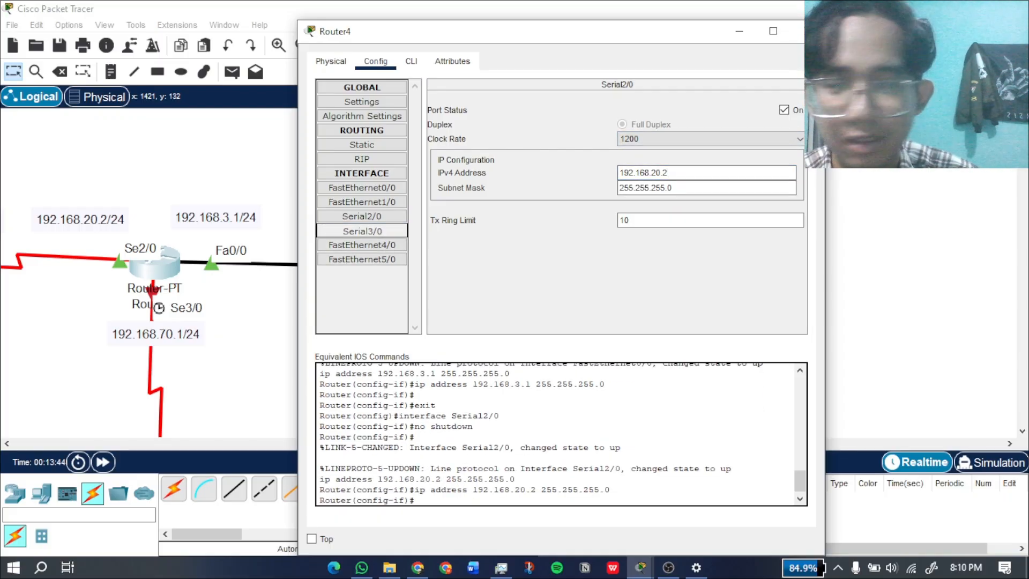
left_click(784, 110)
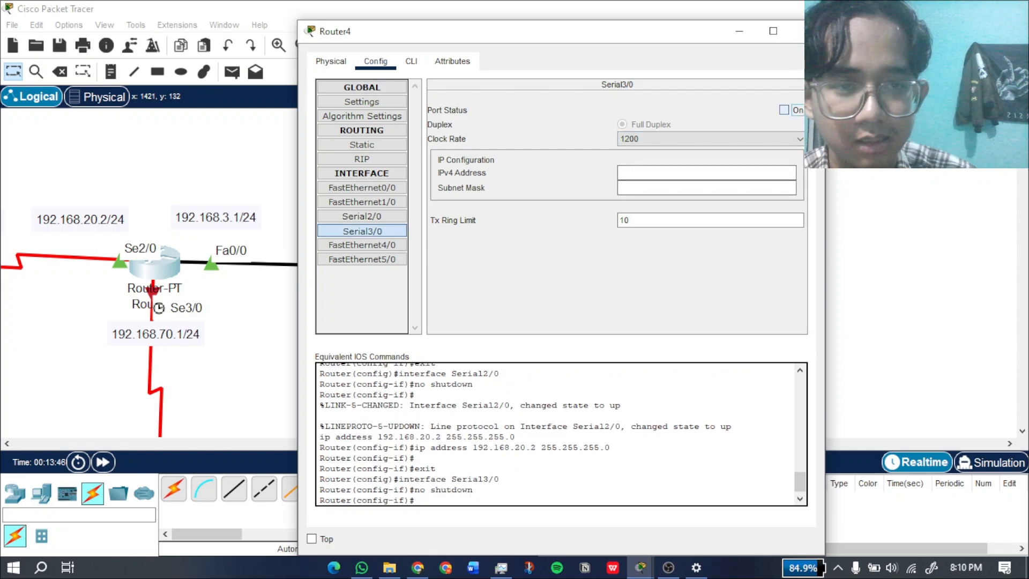
left_click(706, 173)
type("192.168.1.1")
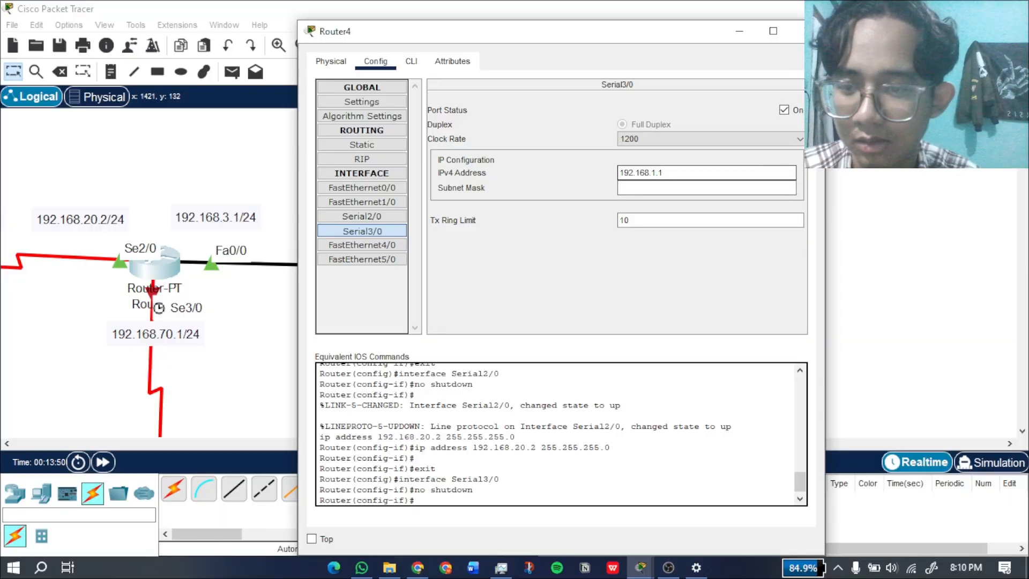
type("70")
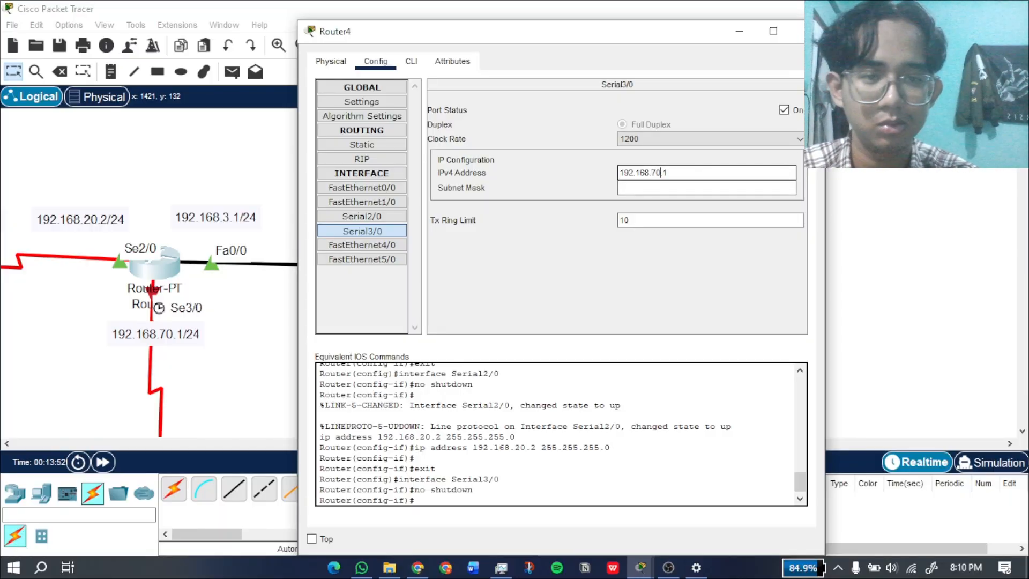
type(".")
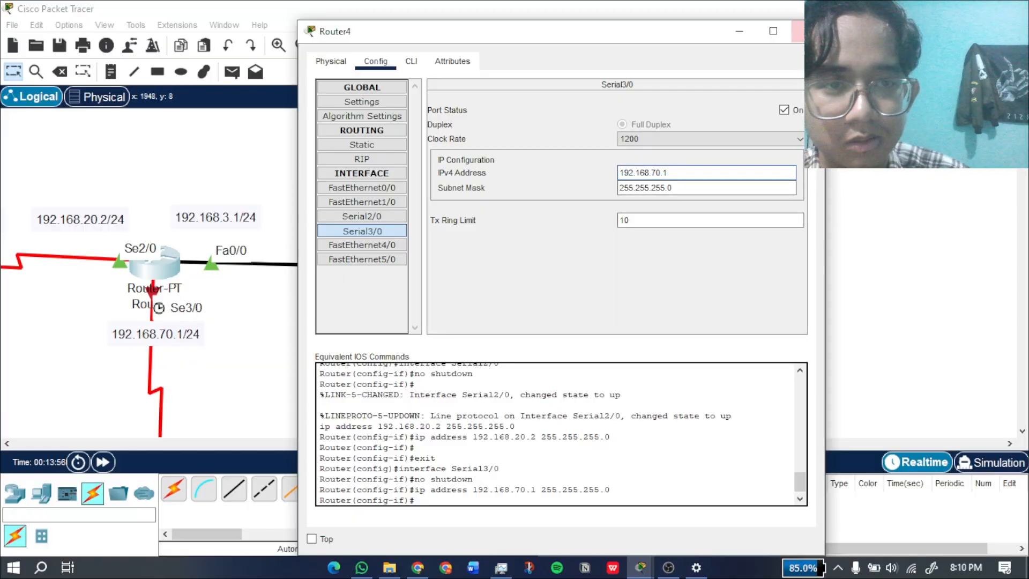
left_click(797, 30)
Enable FastEthernet0/0 on Router1 and give it the address 192.168.2.1 with subnet mask 255.255.255.0.
left_click_drag(413, 444, 284, 444)
scroll(320, 397, "down", 4)
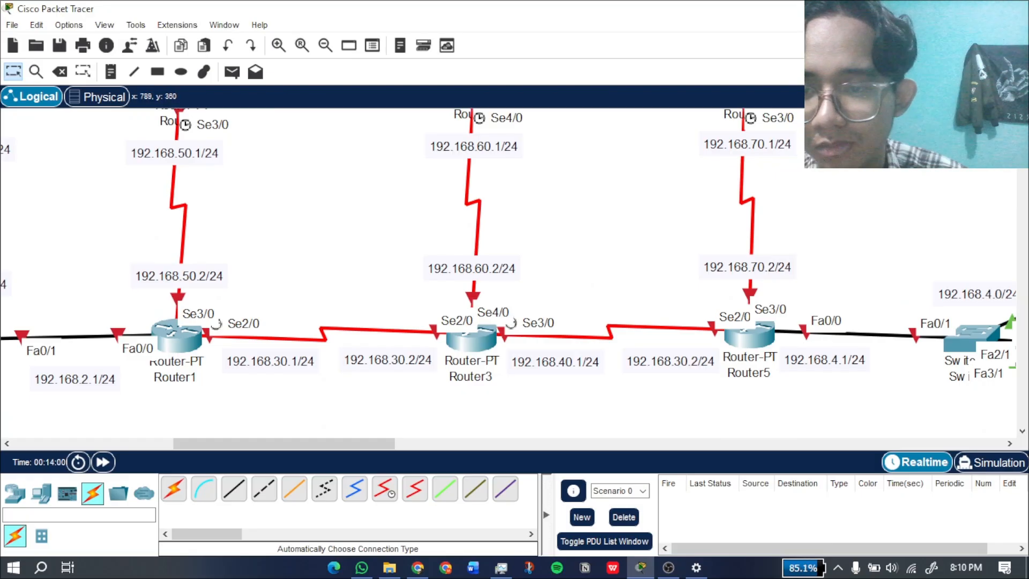
left_click(177, 335)
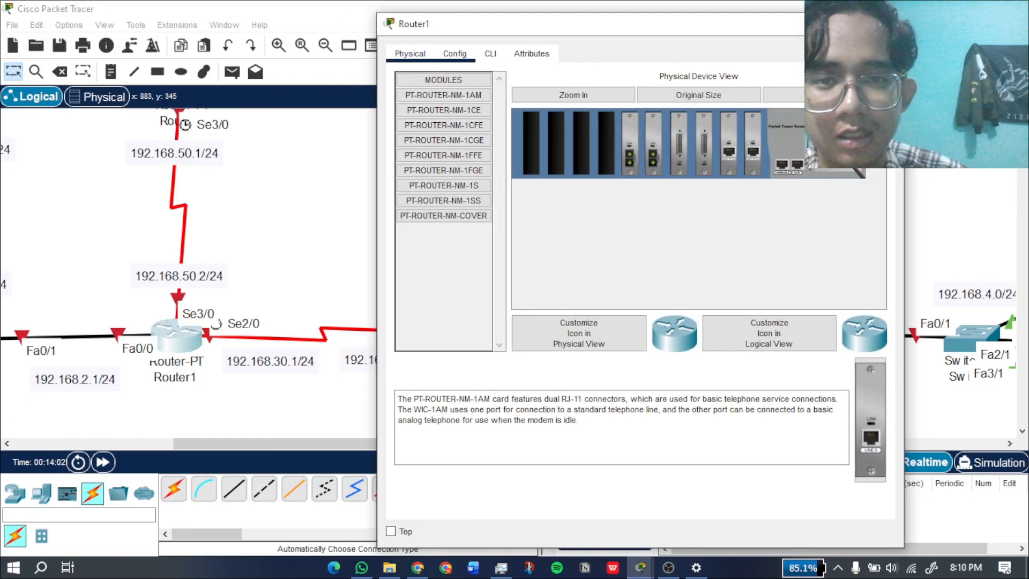
left_click(454, 54)
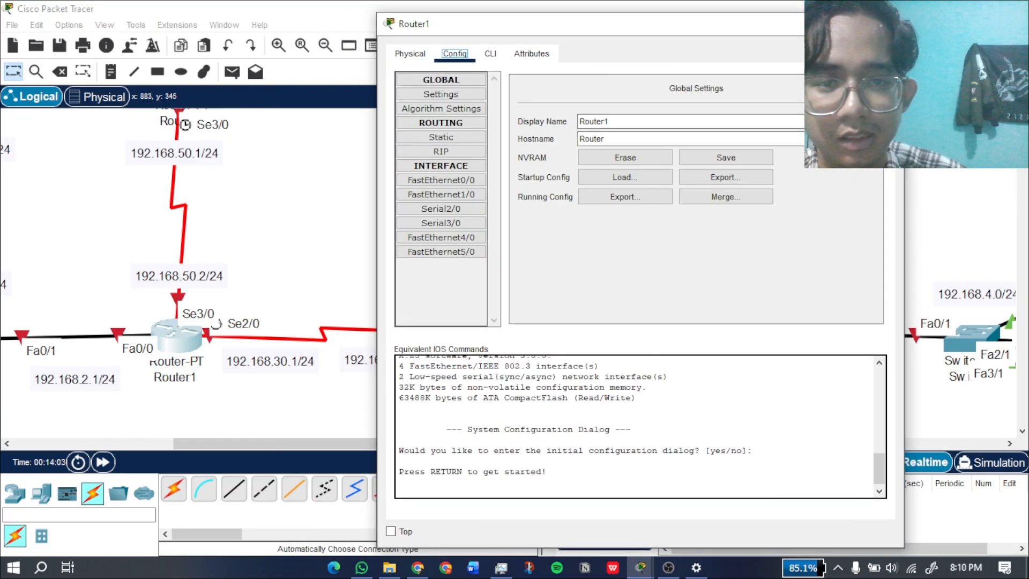
left_click(441, 180)
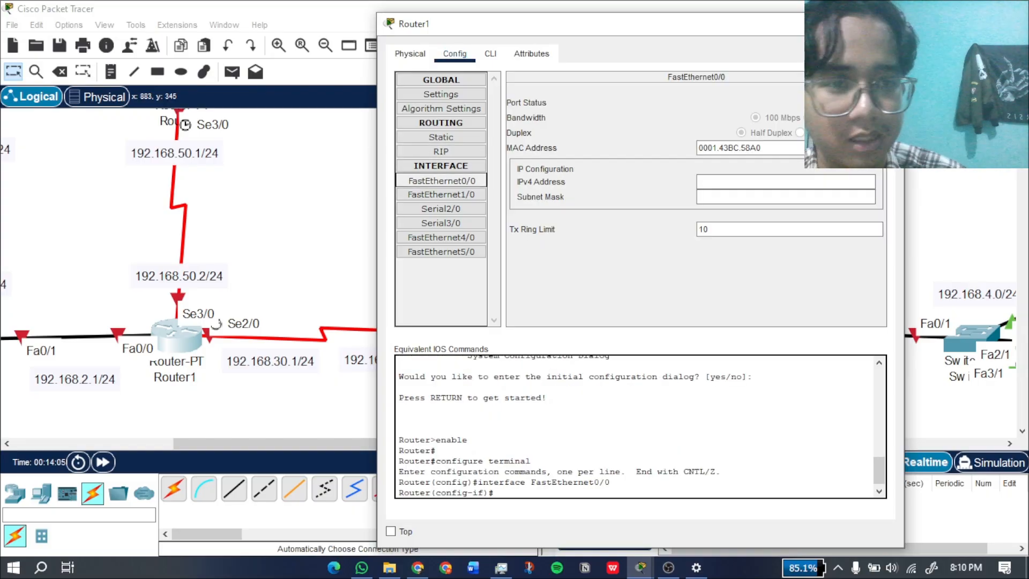
left_click(872, 102)
left_click(785, 181)
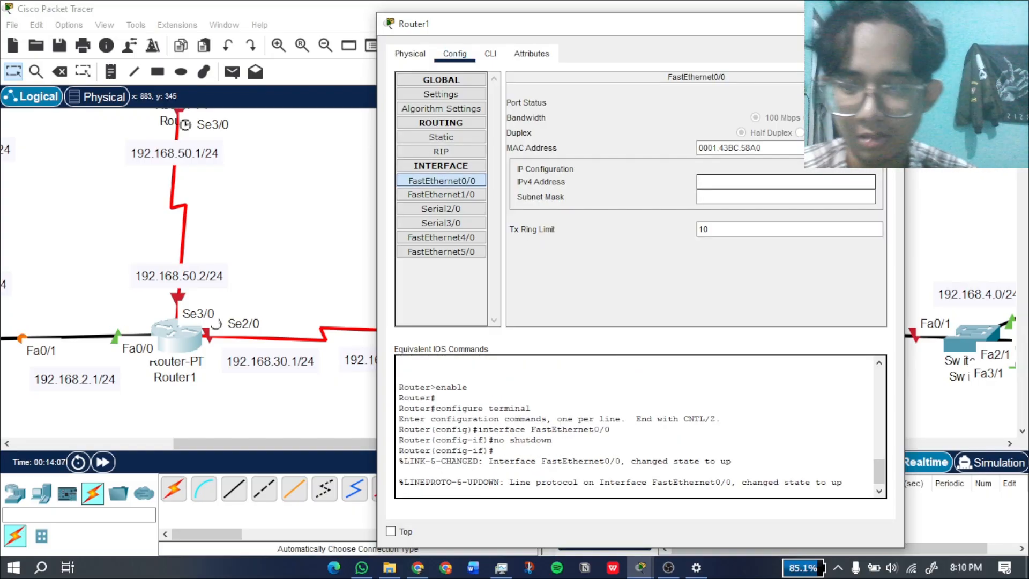
type("192.168.1.1")
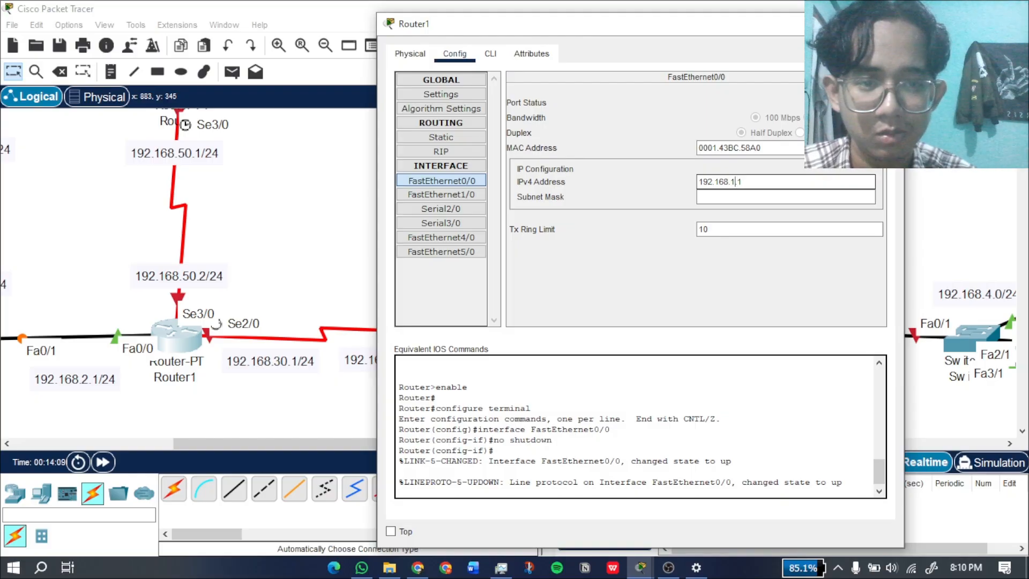
type("2.")
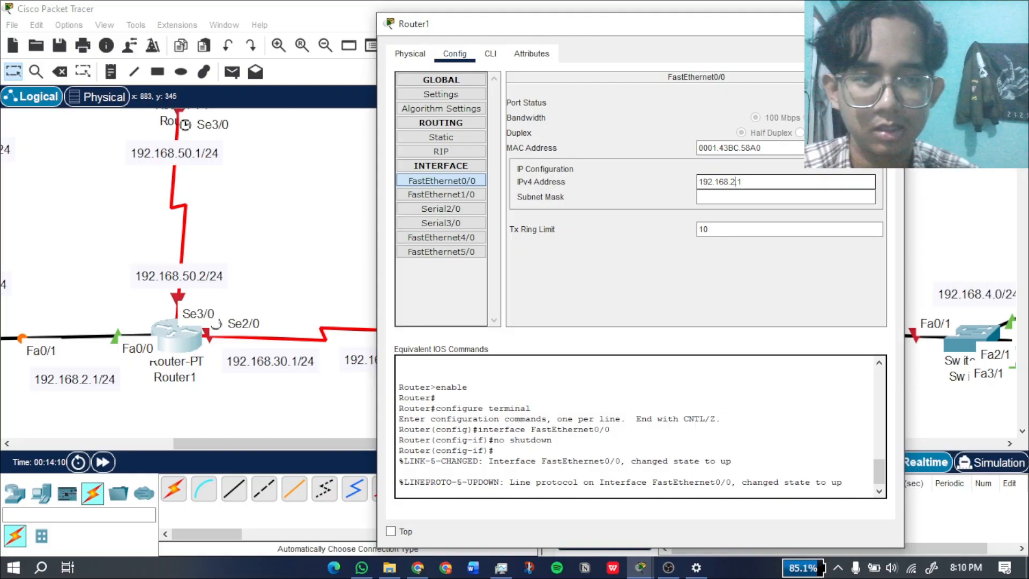
key("Tab")
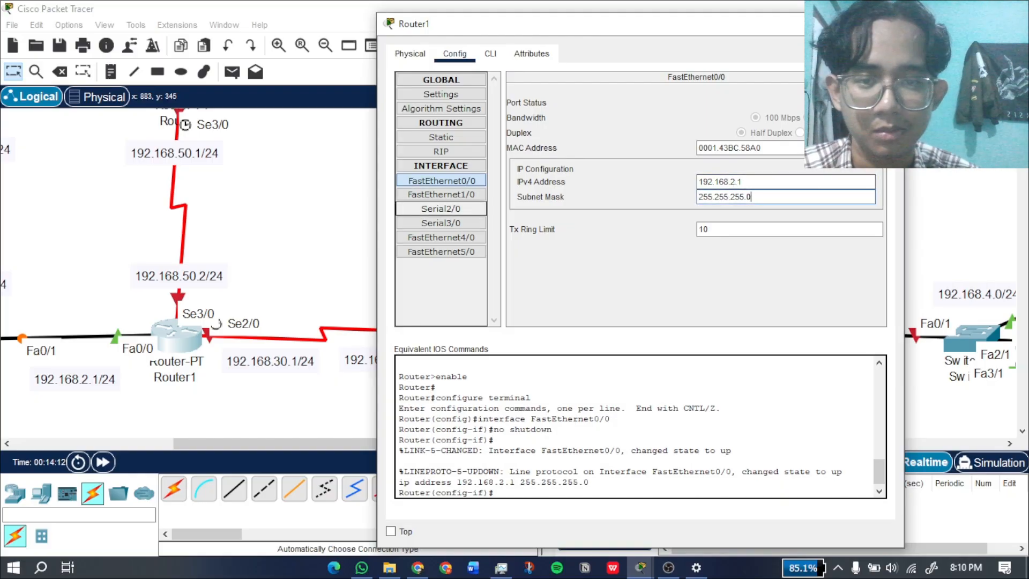
Enable Serial2/0 on Router1 and give it the address 192.168.30.1 with subnet mask 255.255.255.0.
left_click(441, 209)
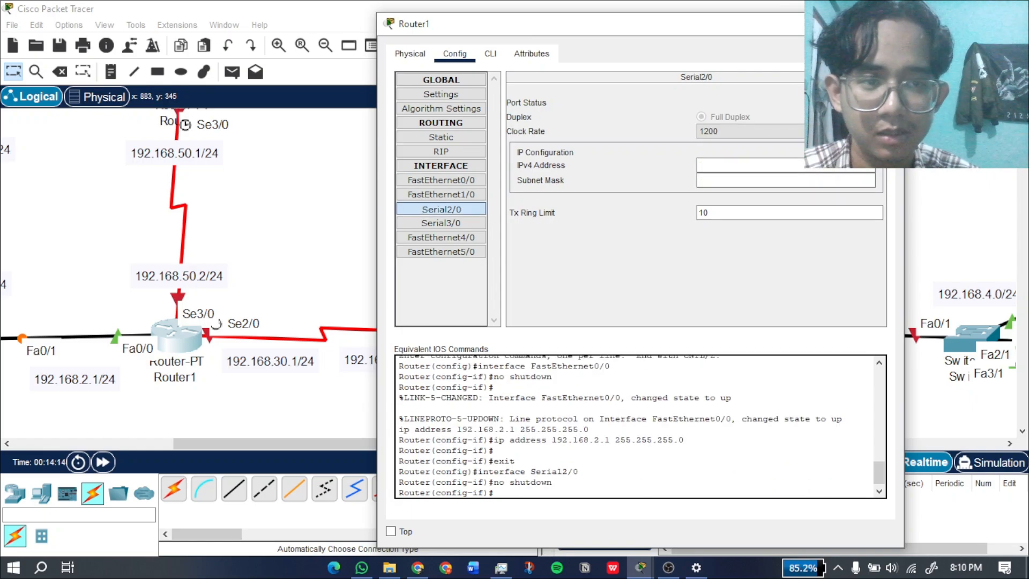
type("192.168.1.1")
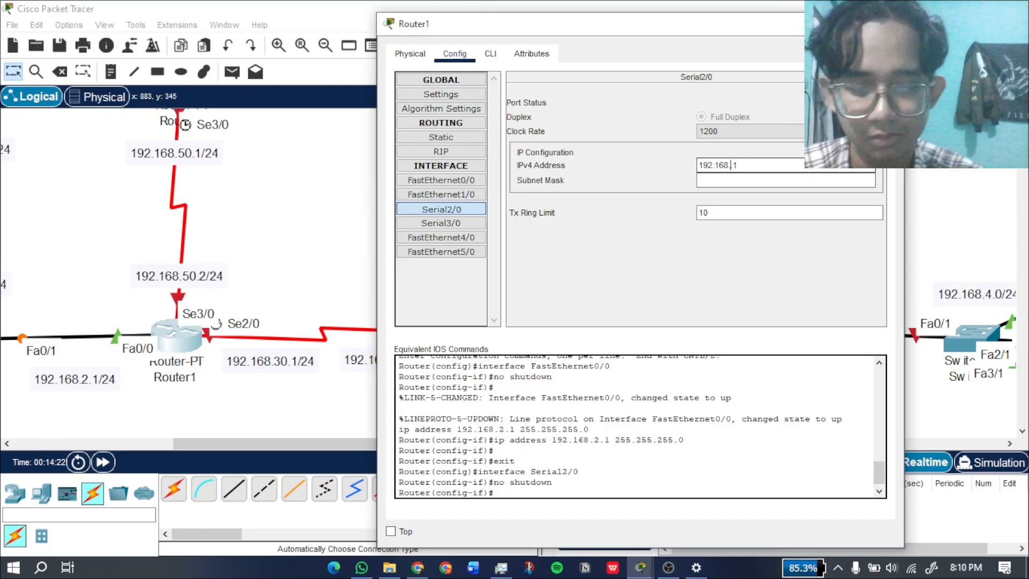
type("30.")
key("Return")
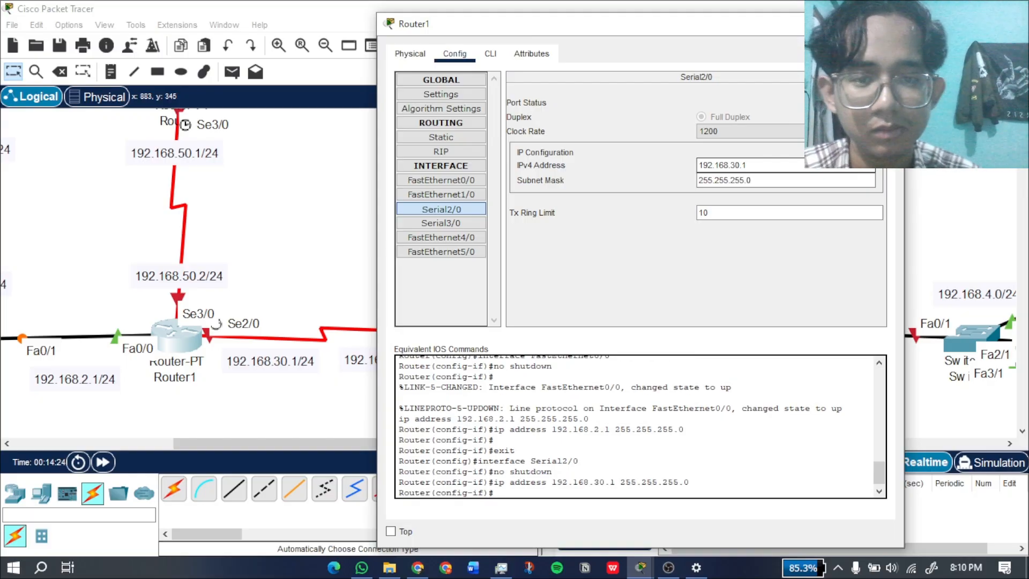
Enable Serial3/0 on Router1 with address 192.168.50.2 and subnet mask 255.255.255.0, and close the router's configuration.
left_click(441, 224)
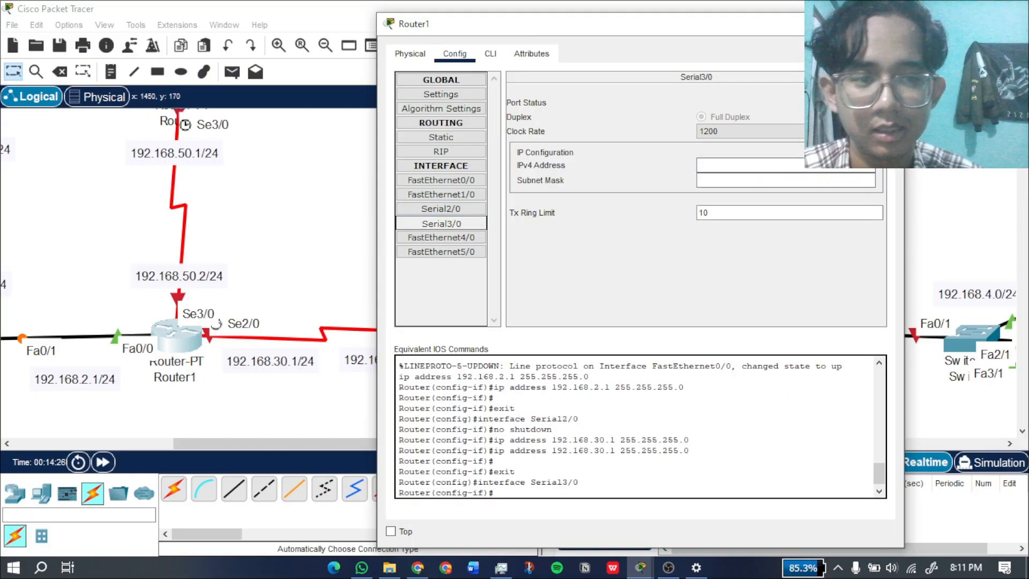
left_click(867, 102)
left_click(836, 166)
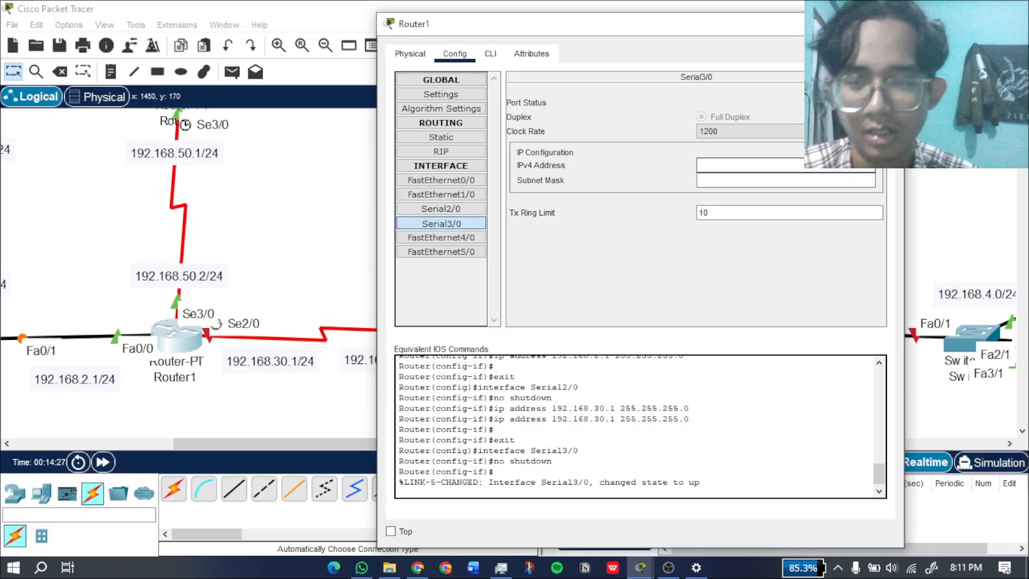
type("192.168.1.1")
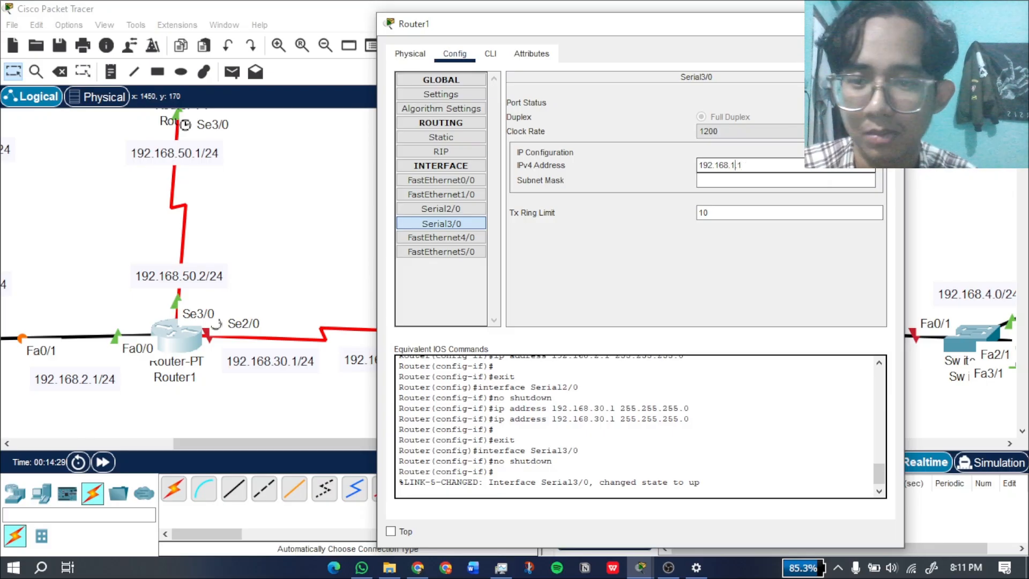
key("BackSpace")
key("BackSpace")
key("BackSpace")
type("50.2")
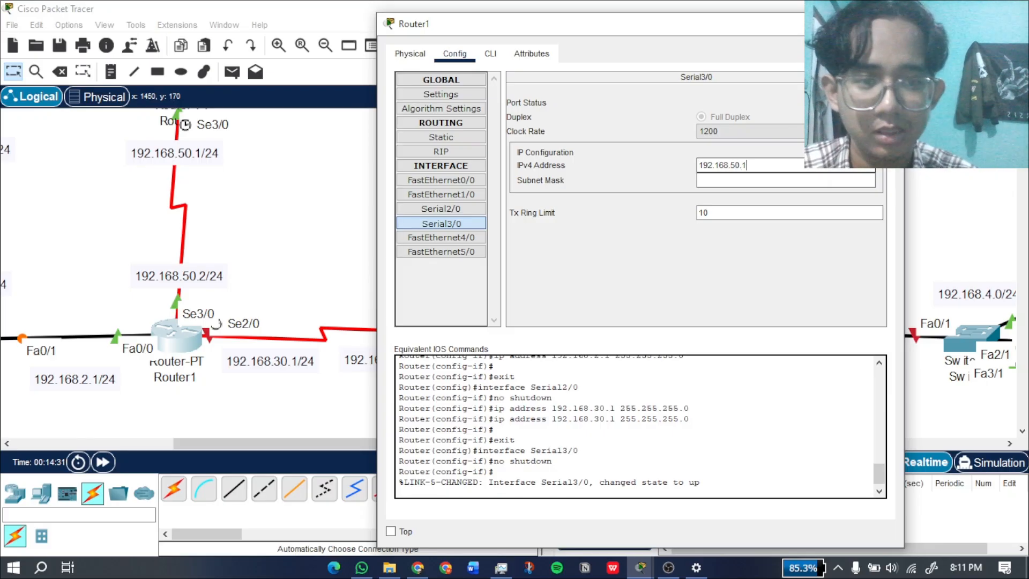
key("Return")
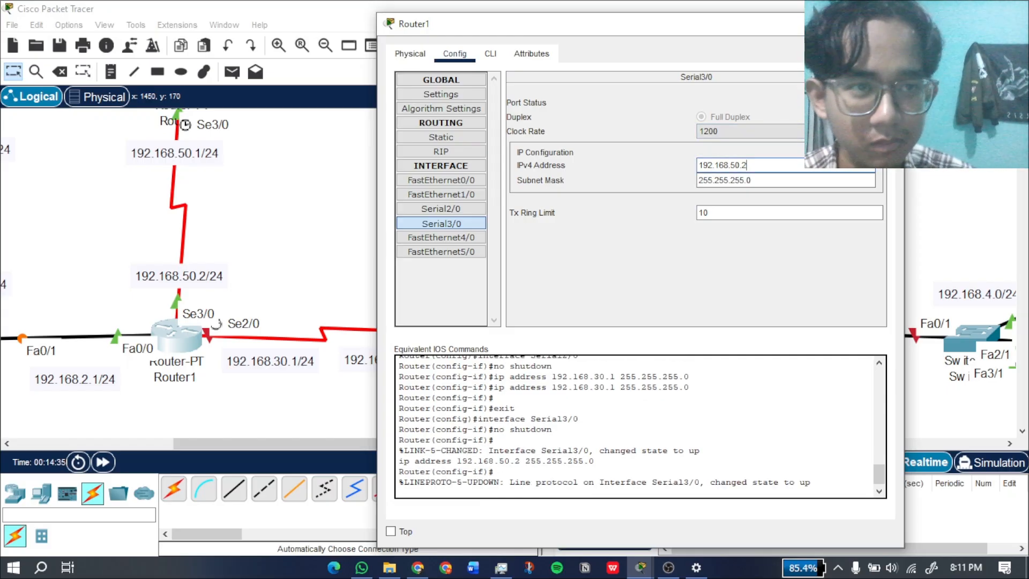
left_click(889, 24)
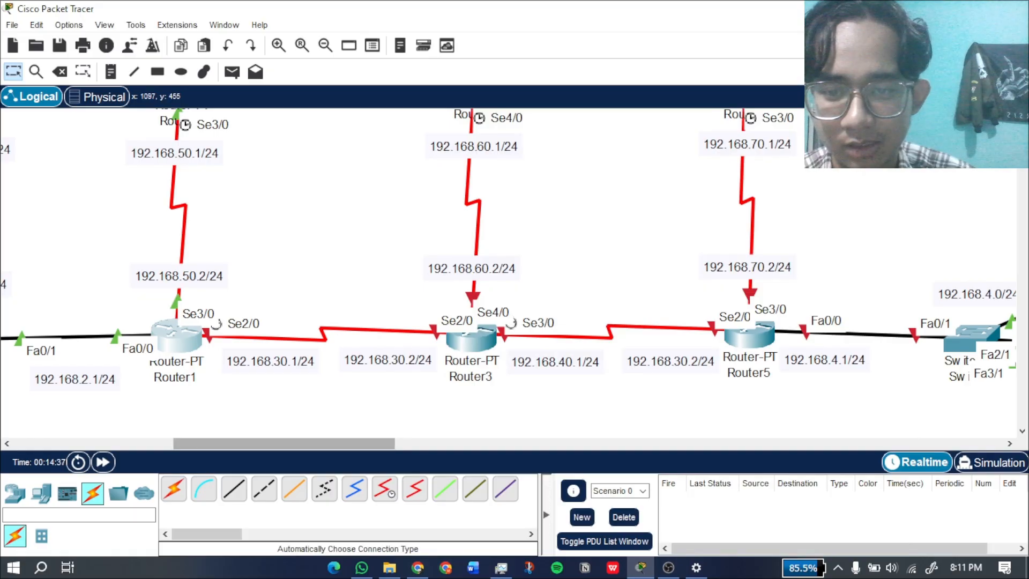
Enable Serial2/0 on Router3 and give it the address 192.168.30.2 with subnet mask 255.255.255.0.
left_click_drag(332, 444, 415, 443)
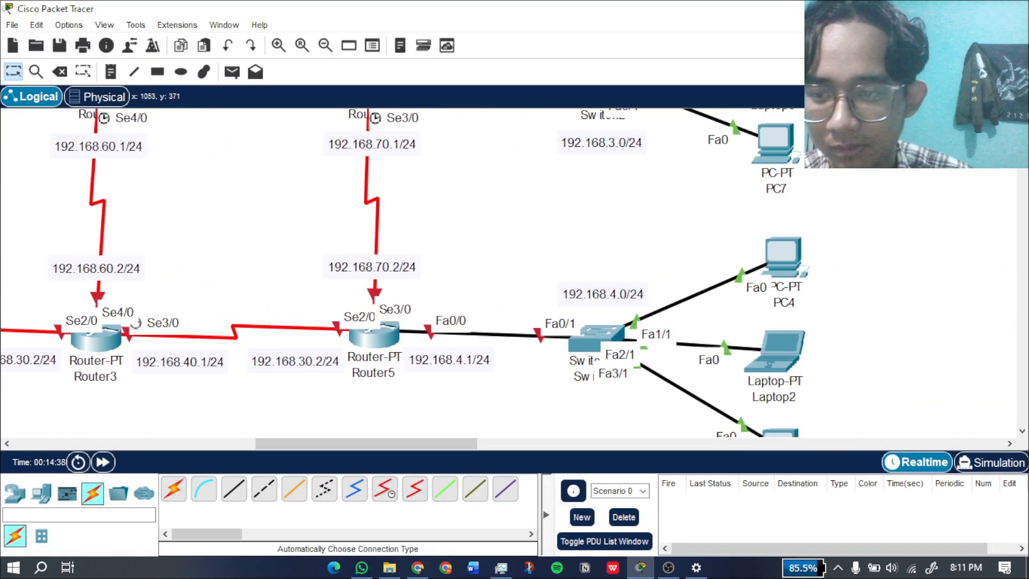
left_click(96, 339)
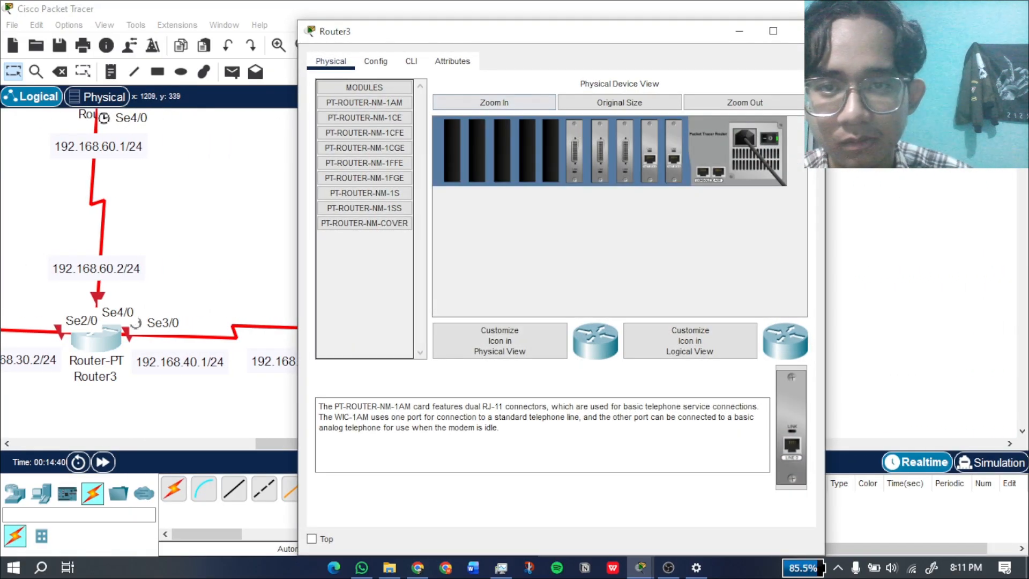
left_click(411, 61)
left_click(376, 61)
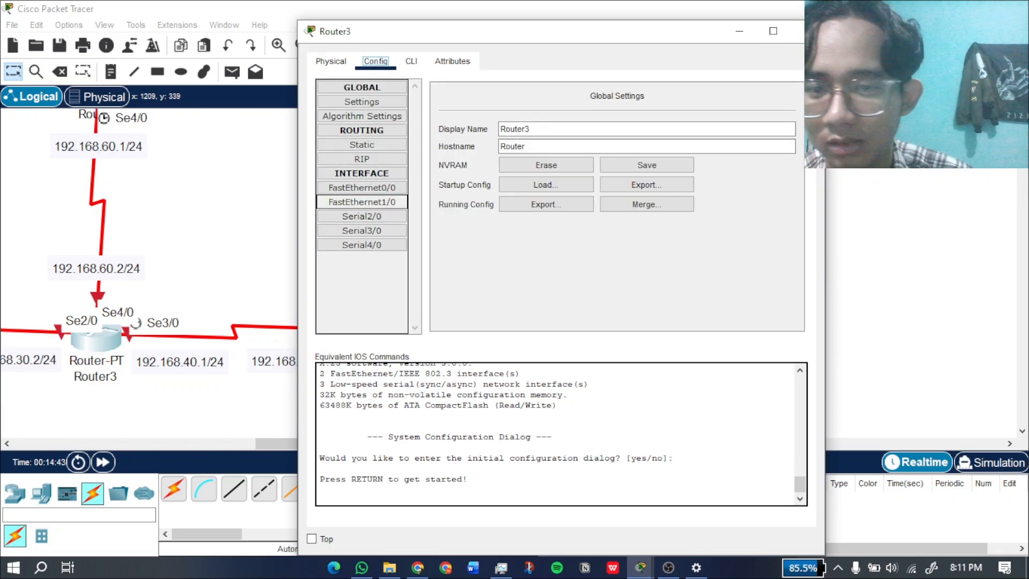
left_click(362, 217)
left_click(784, 109)
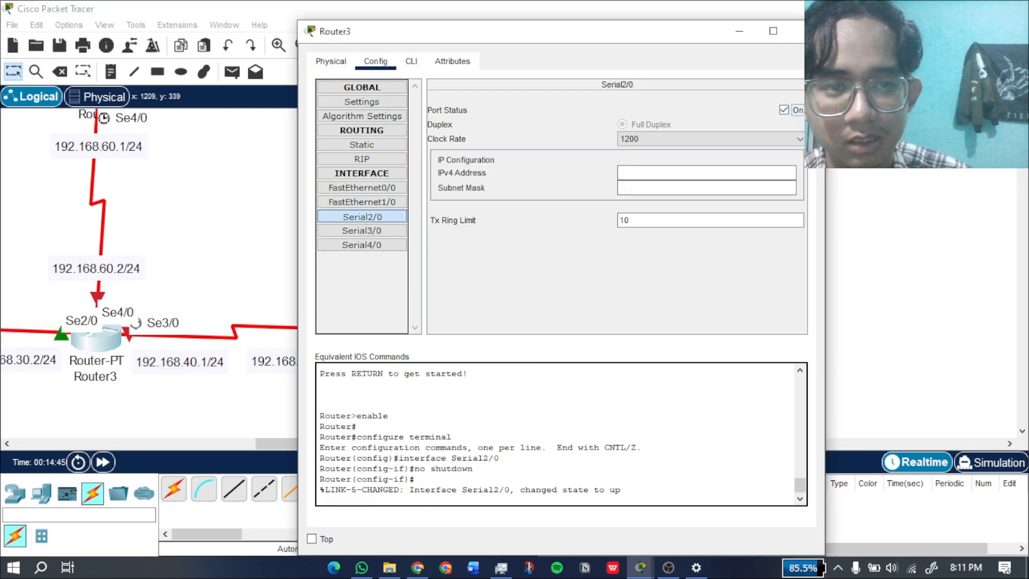
left_click(706, 173)
type("192.168.1.1")
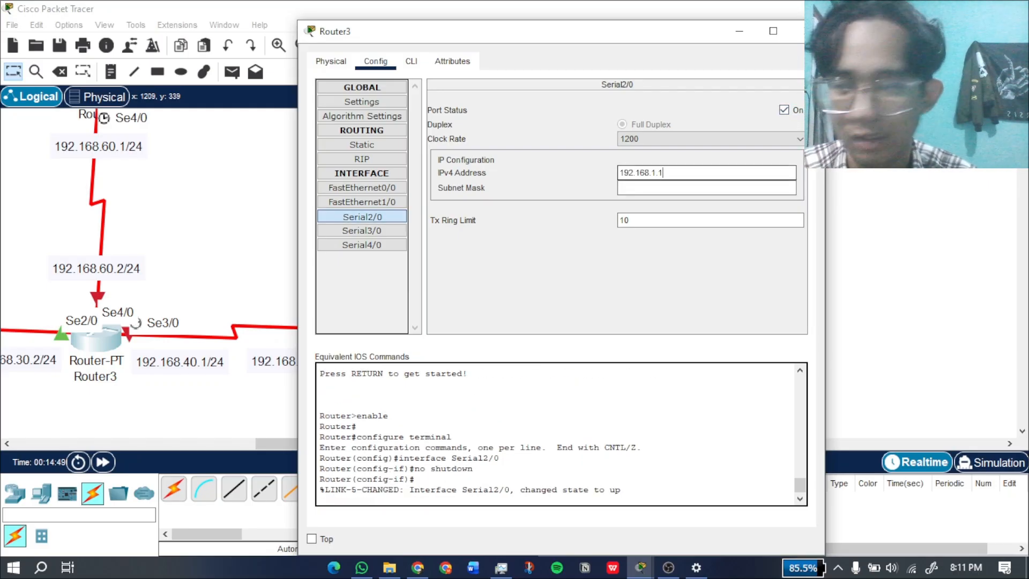
key("BackSpace")
type("30")
key("Right")
key("Right")
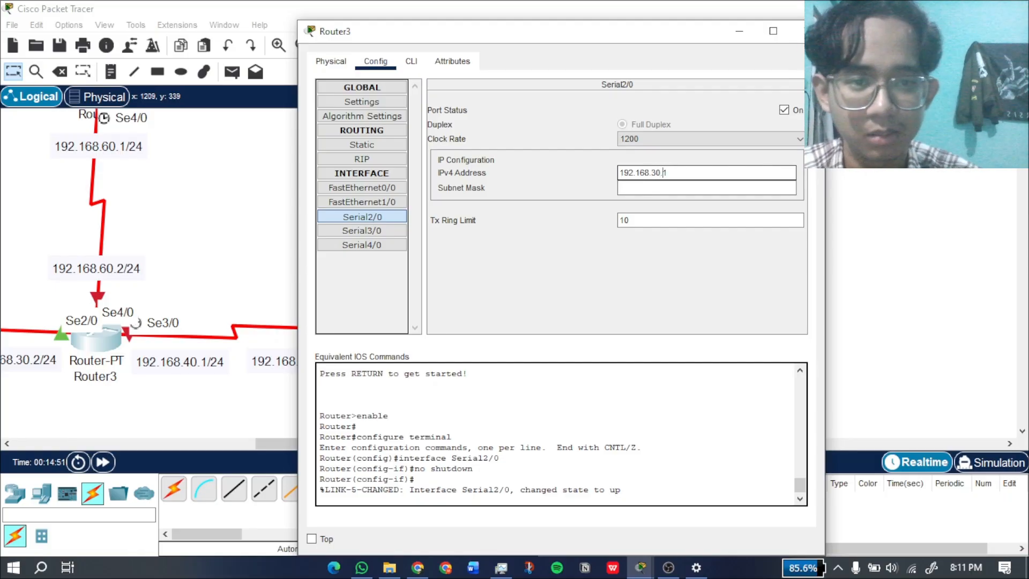
key("BackSpace")
type("2")
key("Tab")
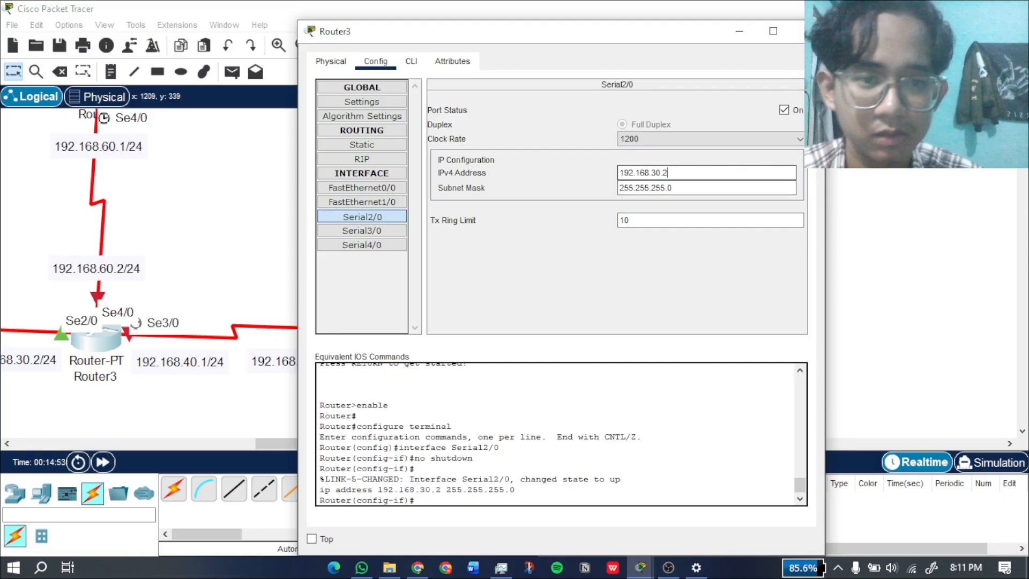
Enable Serial3/0 on Router3 and give it the address 192.168.60.2 with subnet mask 255.255.255.0.
left_click(362, 230)
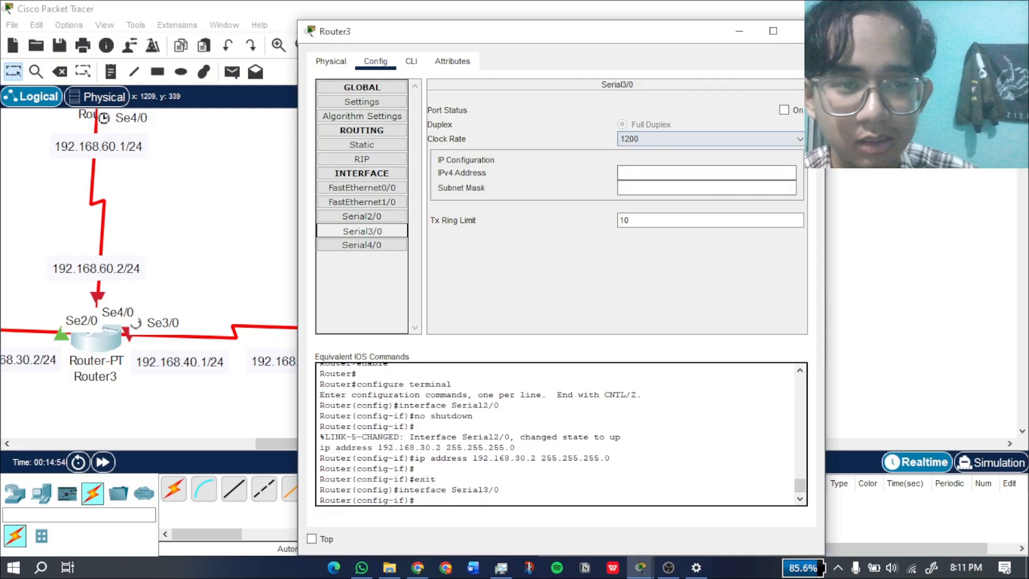
left_click(784, 110)
left_click(706, 173)
type("192.168.1.1")
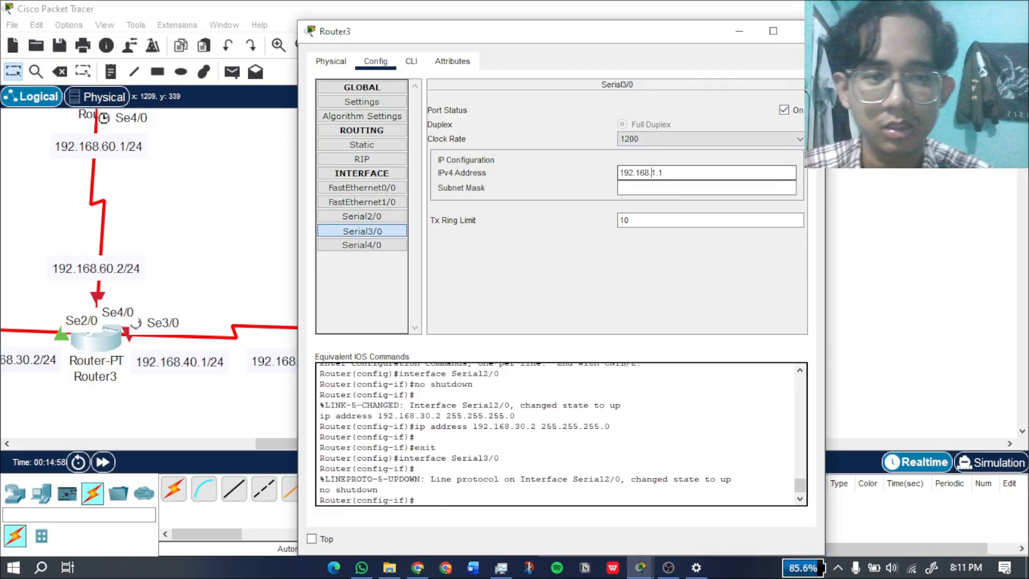
key("Delete")
key("Delete")
key("Delete")
type("60.1")
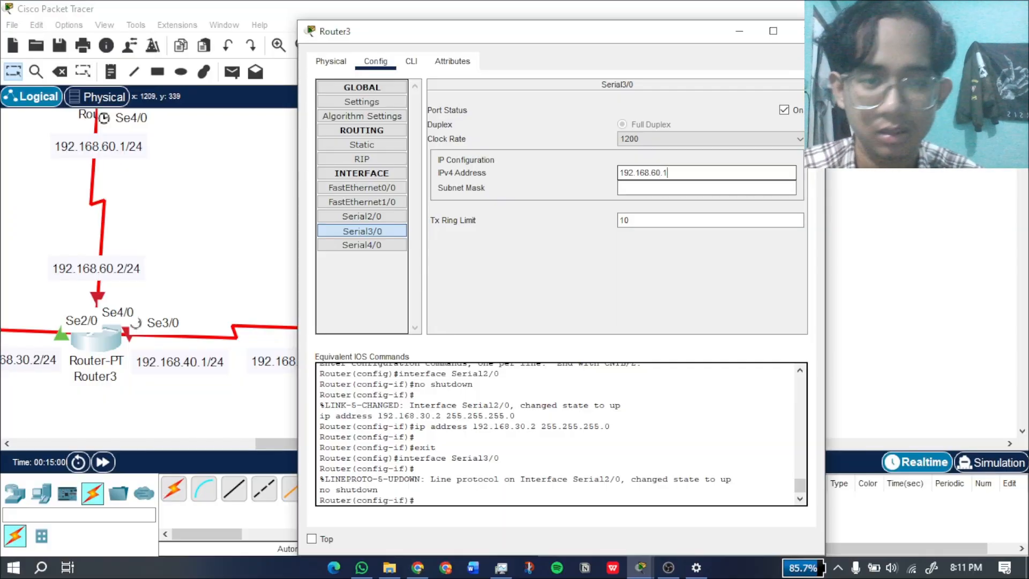
type("2")
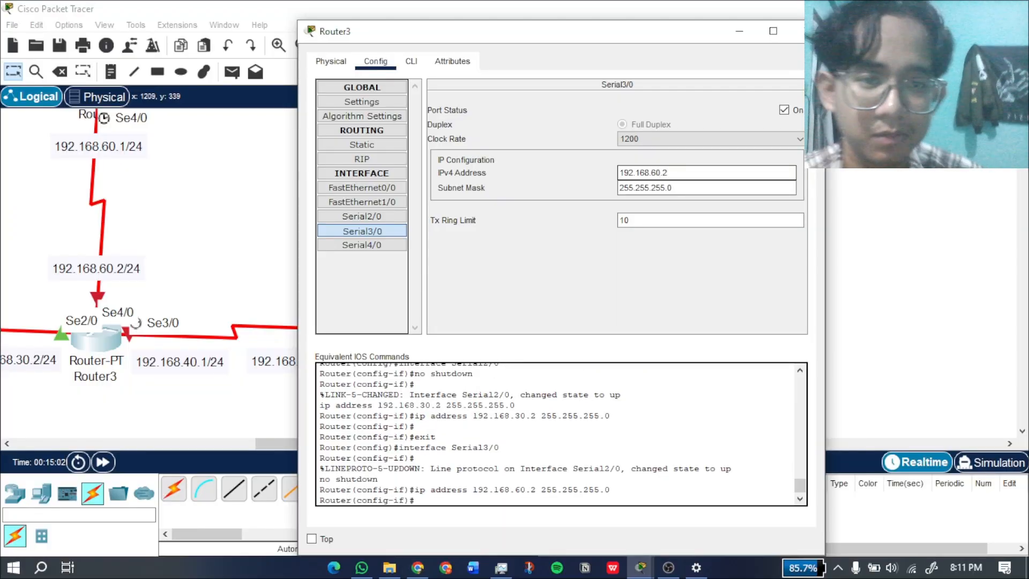
Enable Serial4/0 on Router3 with address 192.168.40.1 and subnet mask 255.255.255.0, and close the router's configuration.
left_click(362, 245)
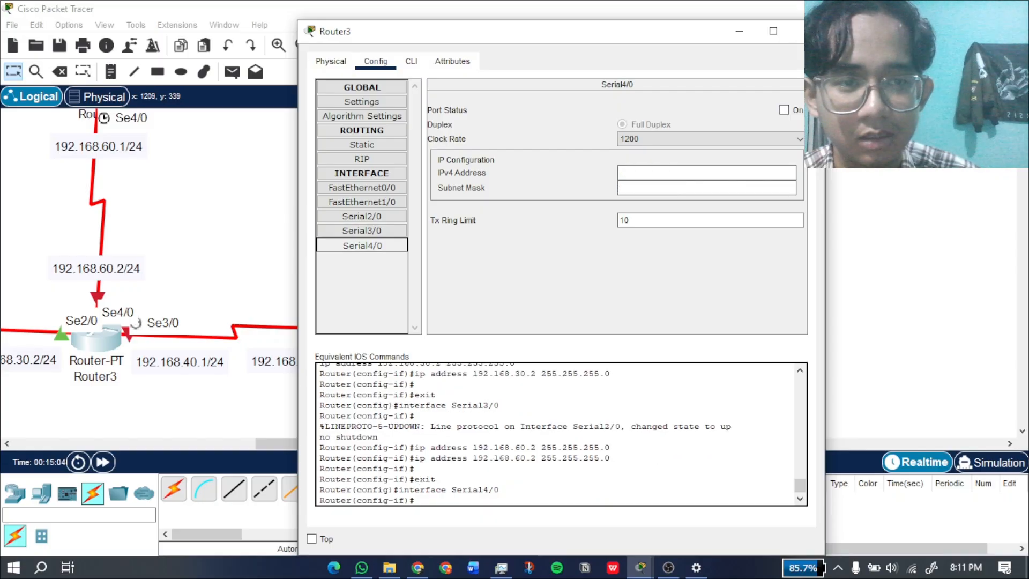
left_click(784, 110)
left_click(706, 173)
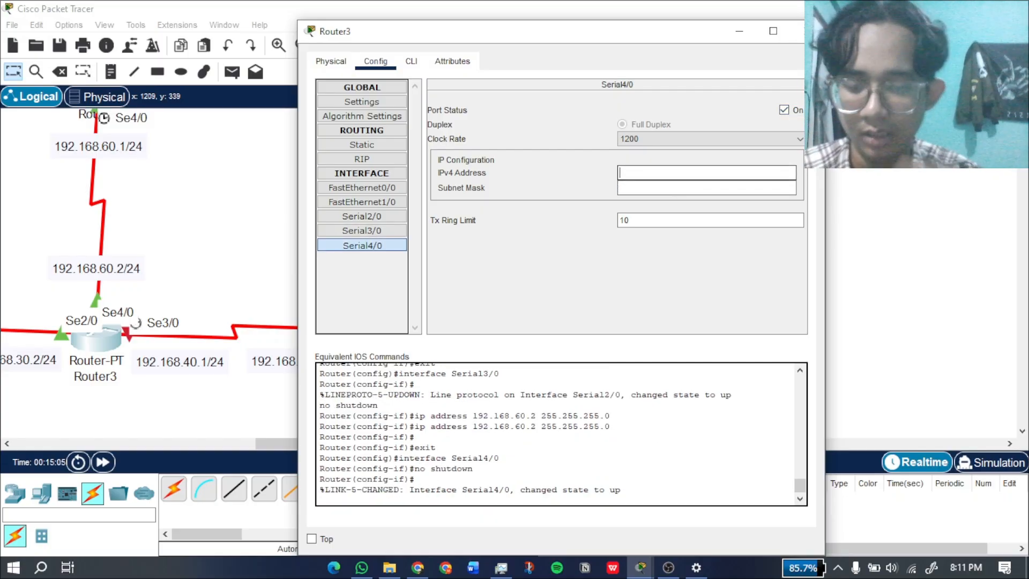
type("192.168.1.1")
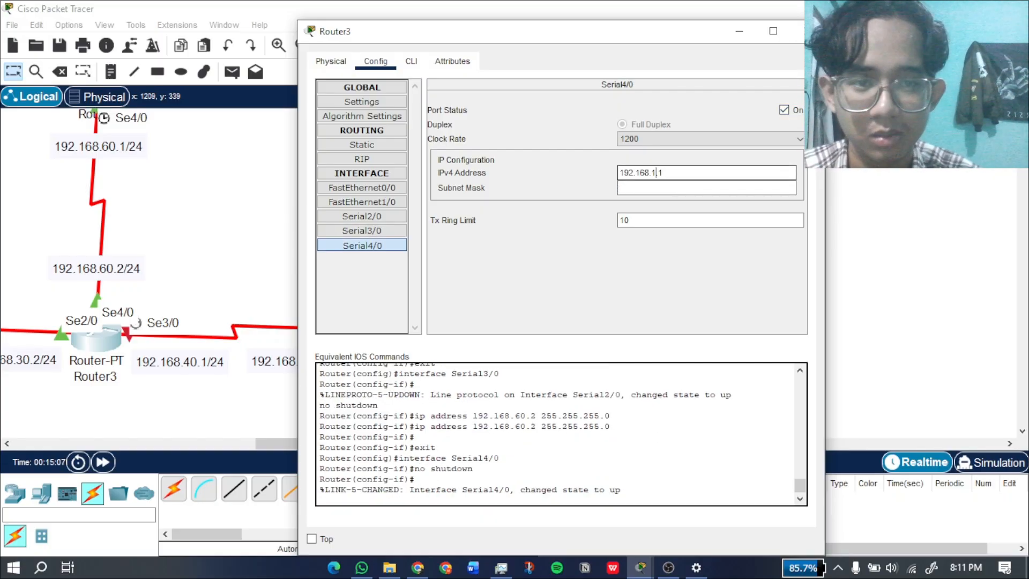
key("Left")
key("Left")
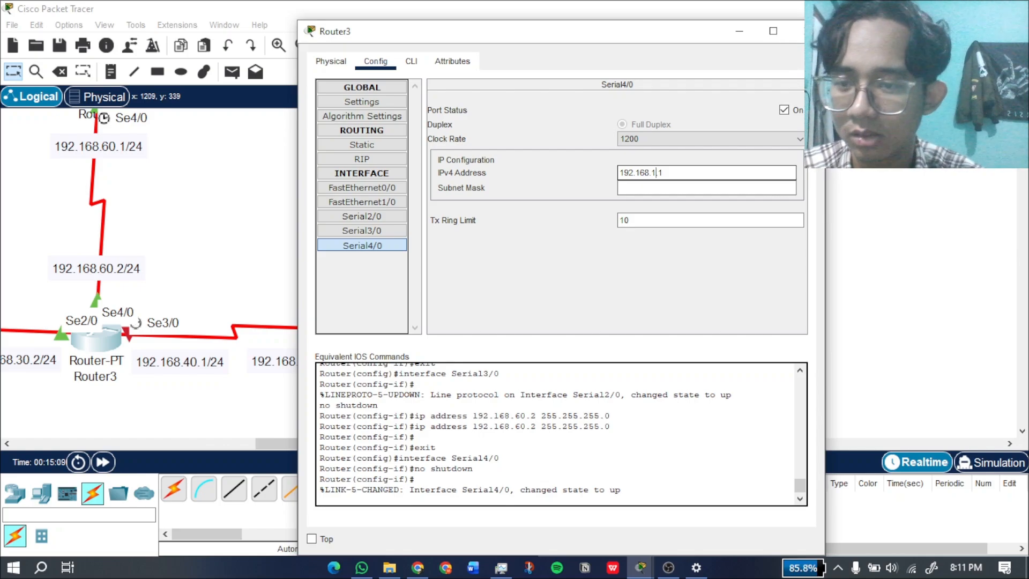
type("40.")
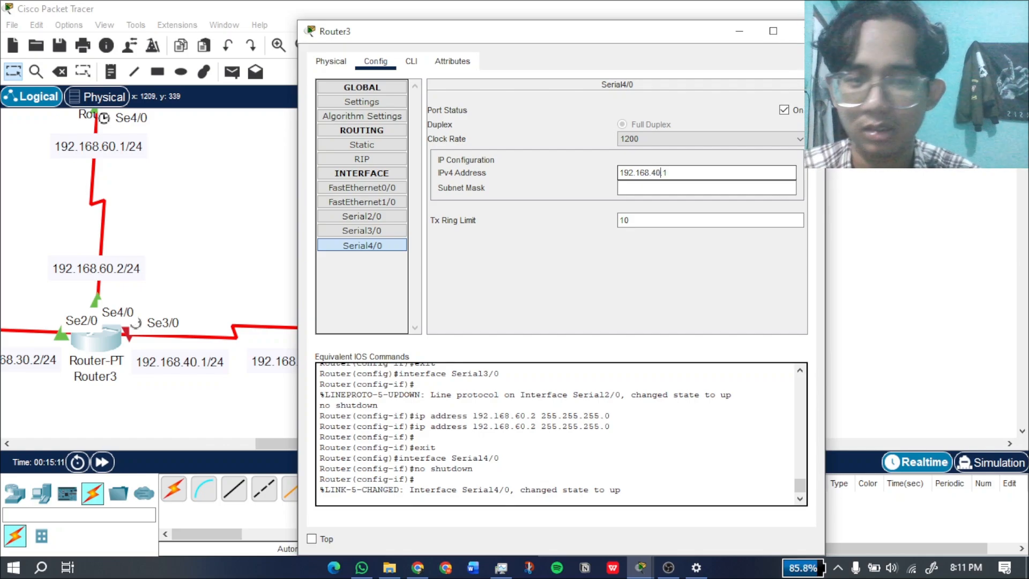
key("Return")
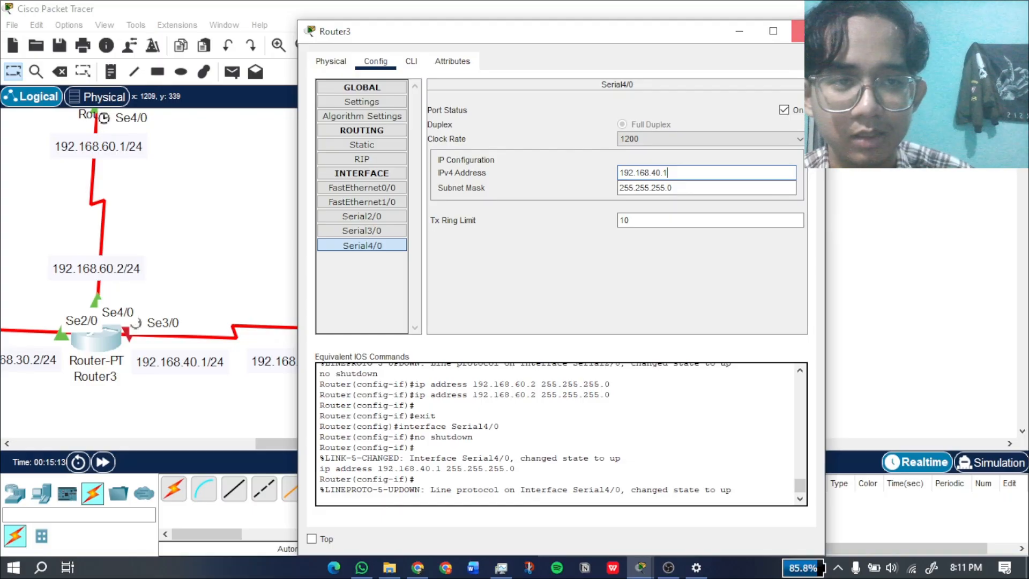
left_click(798, 31)
Enable Serial2/0 on Router5 and give it the address 192.168.30.2 with subnet mask 255.255.255.0.
left_click_drag(394, 444, 440, 444)
left_click(165, 336)
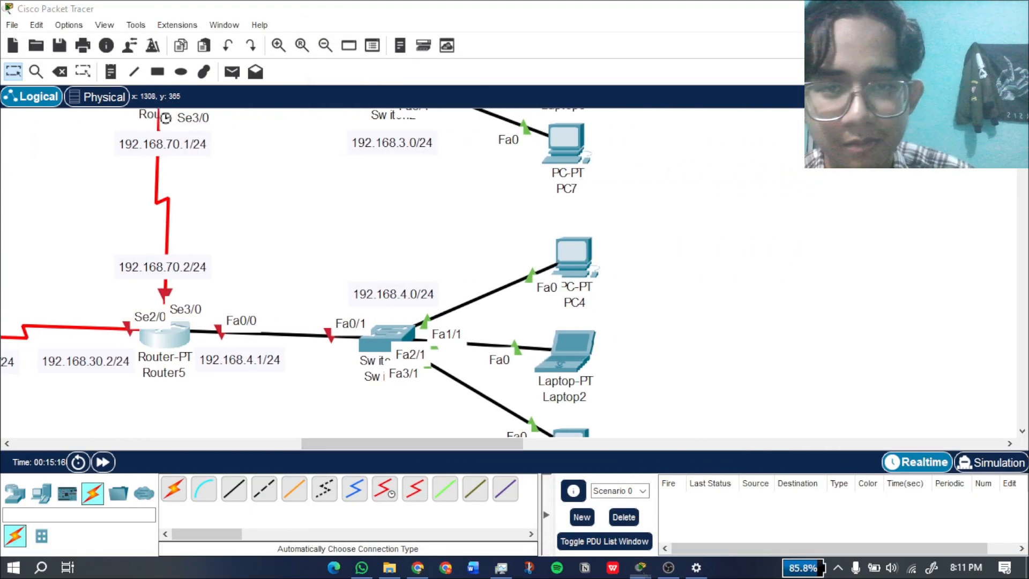
left_click(376, 62)
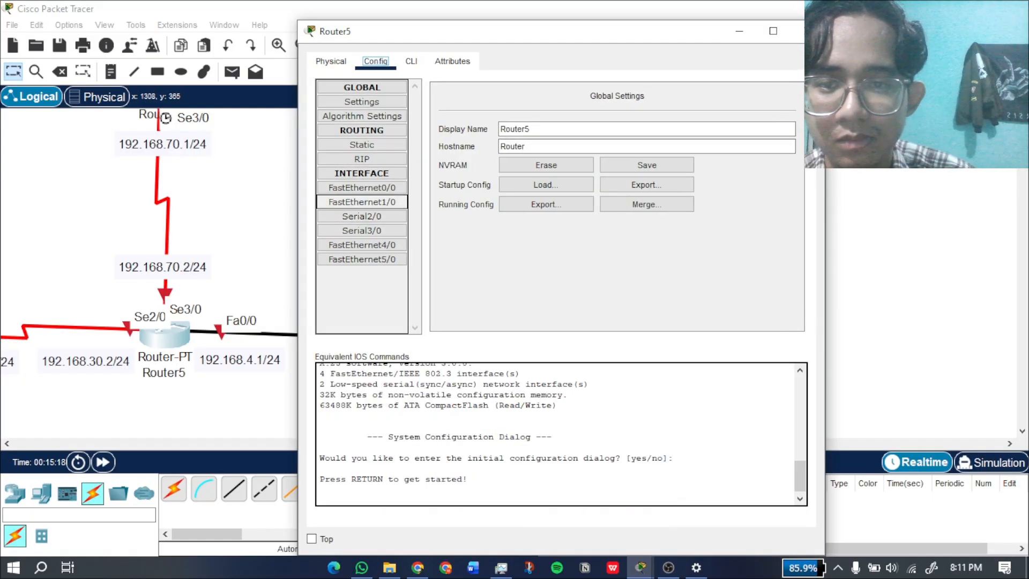
left_click(362, 216)
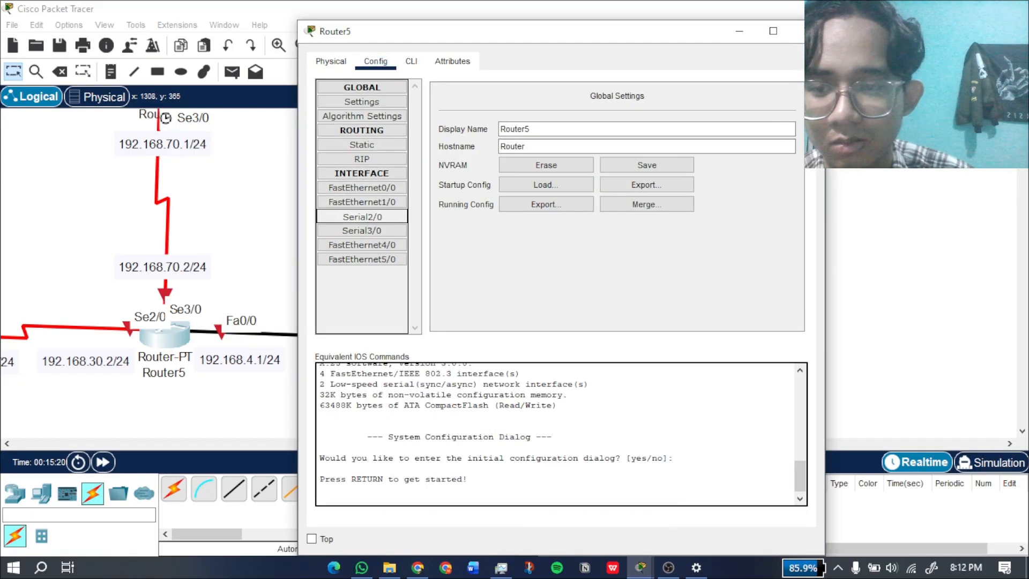
left_click(783, 110)
left_click(659, 172)
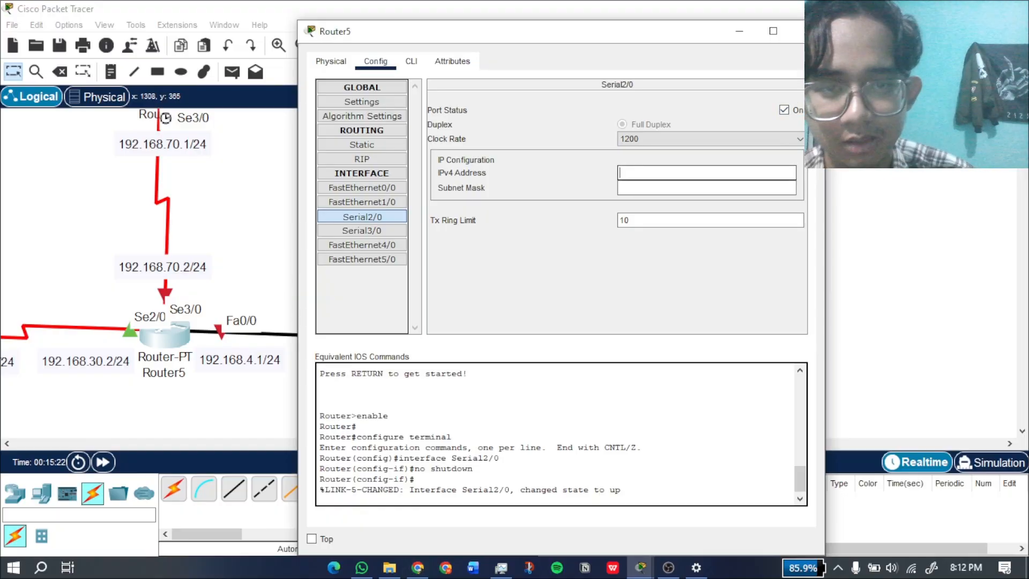
type("192.168.1.1")
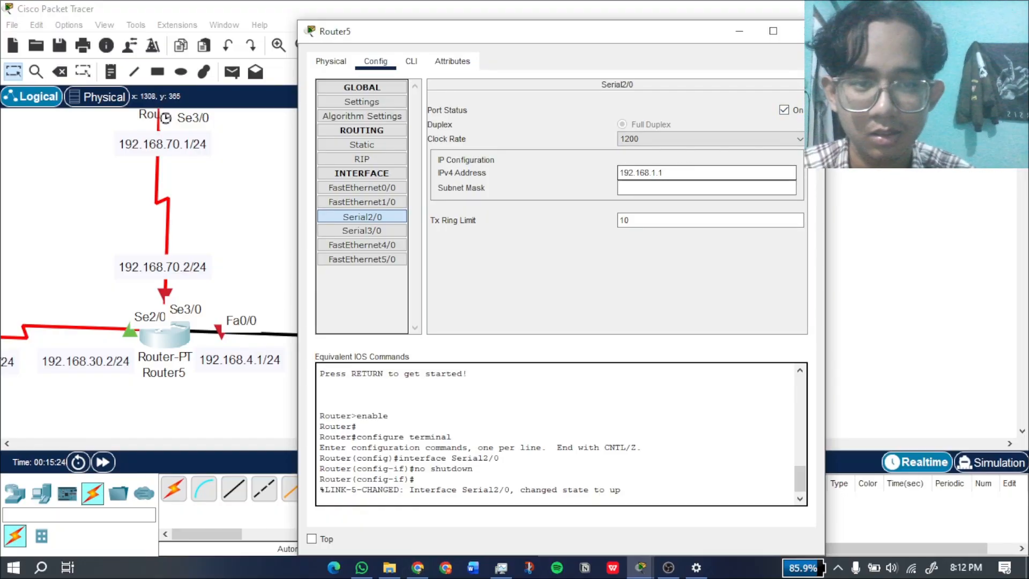
key("BackSpace")
type("40")
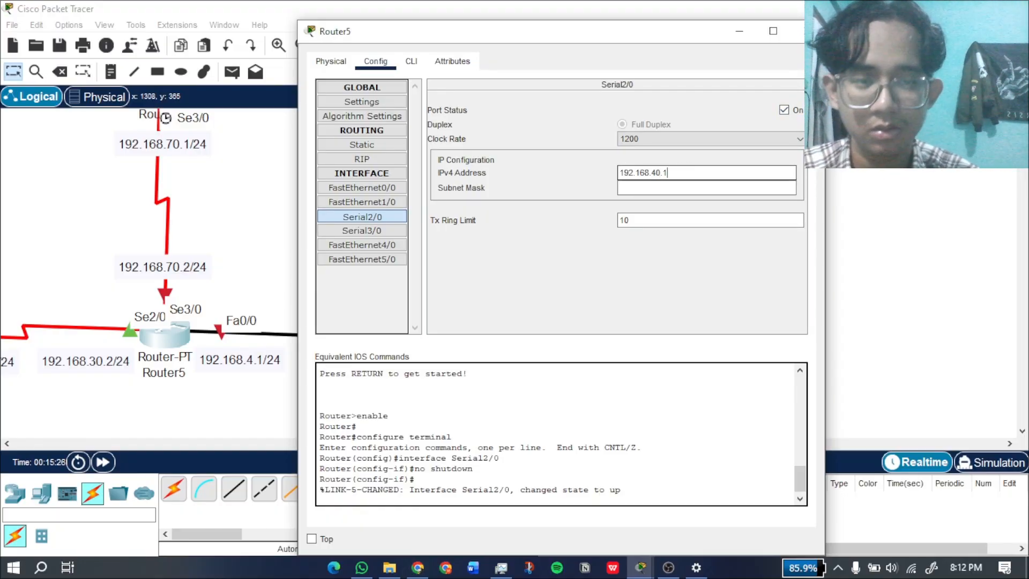
key("BackSpace")
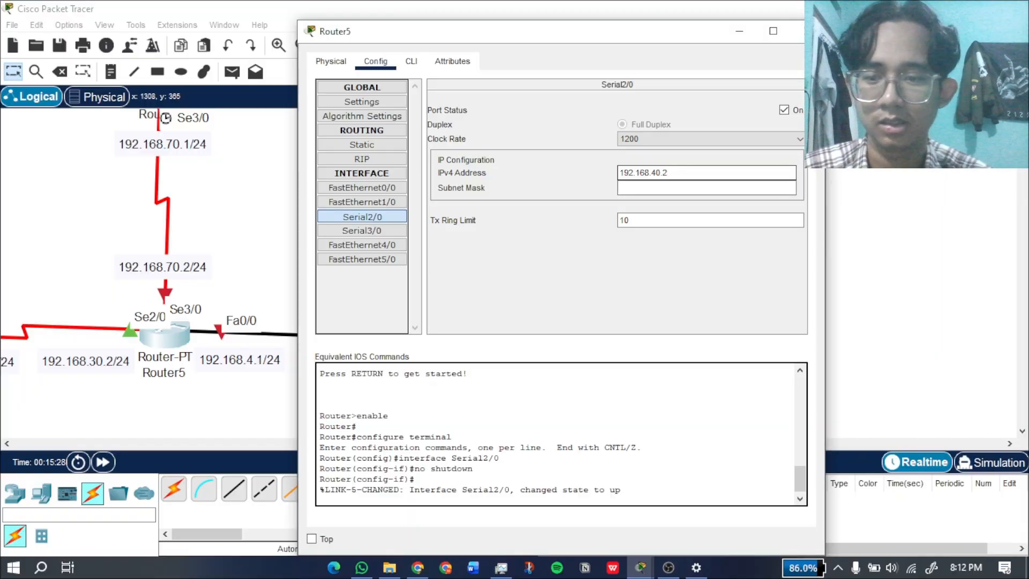
key("BackSpace")
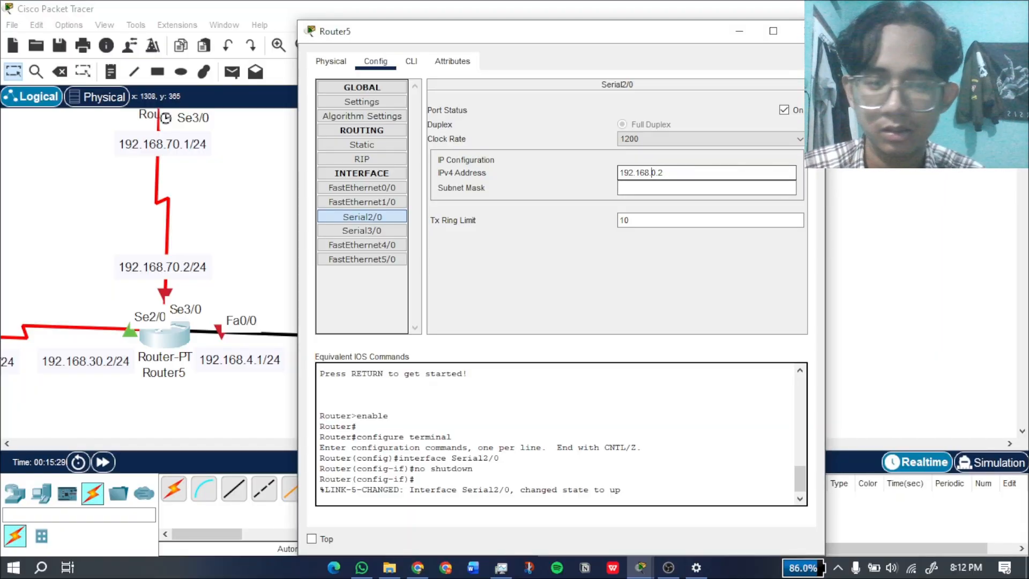
type("3")
key("Return")
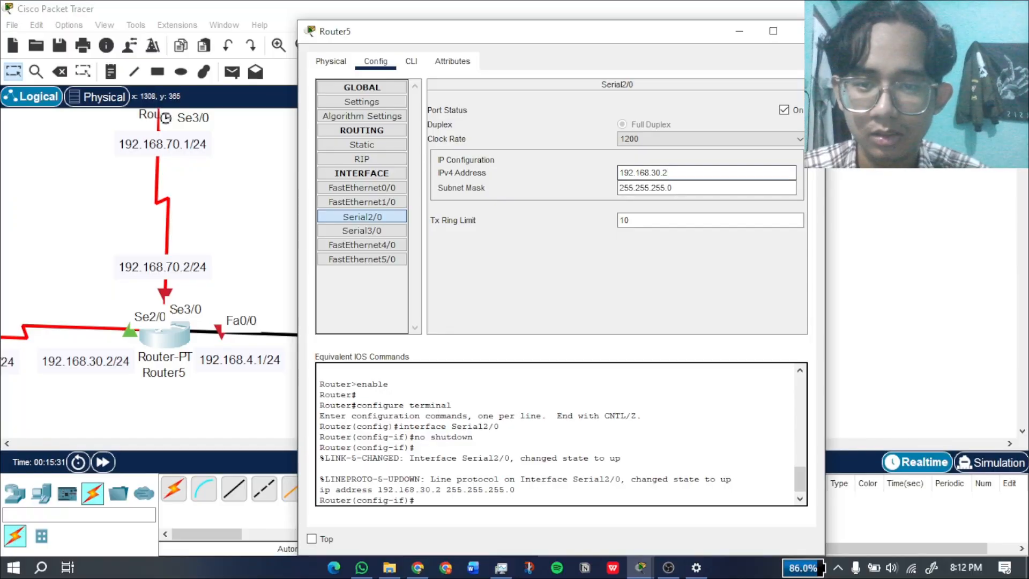
Enable Serial3/0 on Router5 and give it the address 192.168.70.2 with subnet mask 255.255.255.0.
left_click(361, 231)
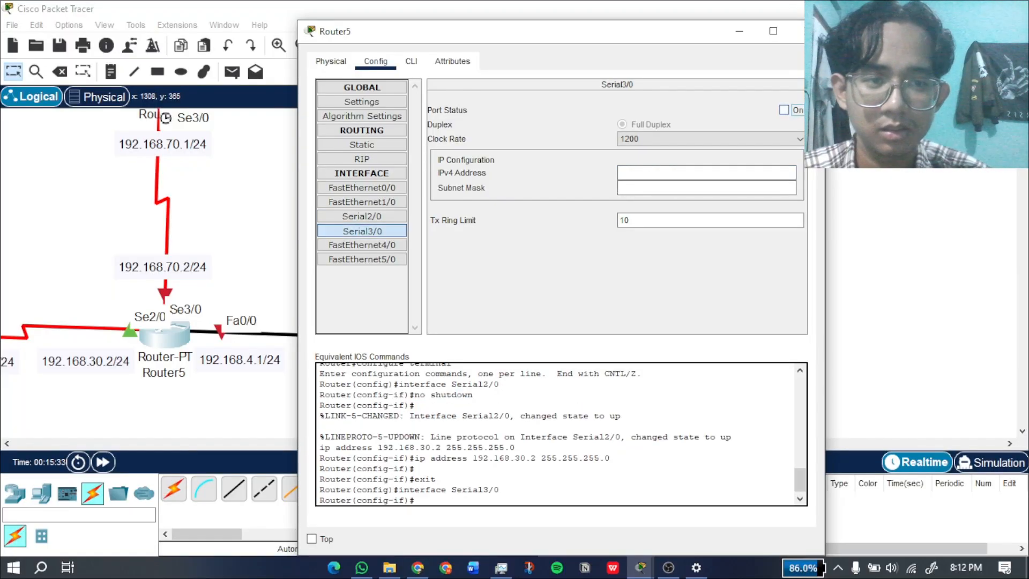
left_click(784, 110)
left_click(706, 173)
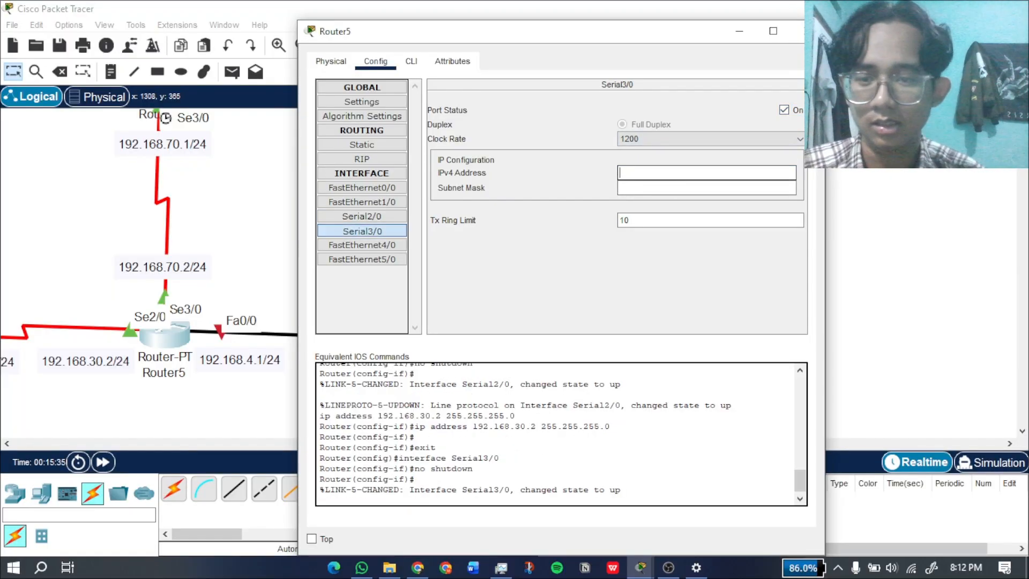
type("192.168.1.1")
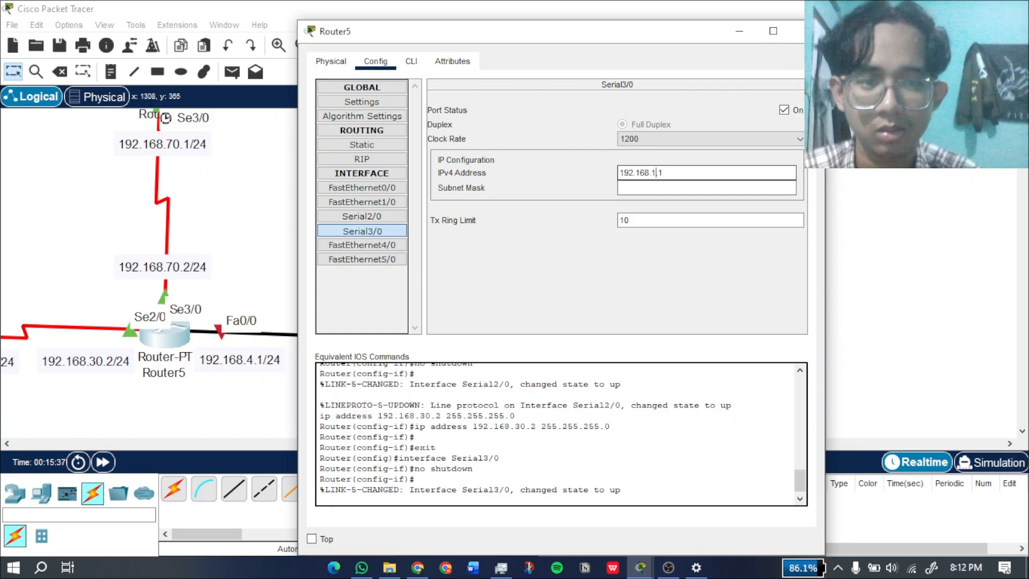
key("BackSpace")
key("BackSpace")
key("BackSpace")
type("70.1")
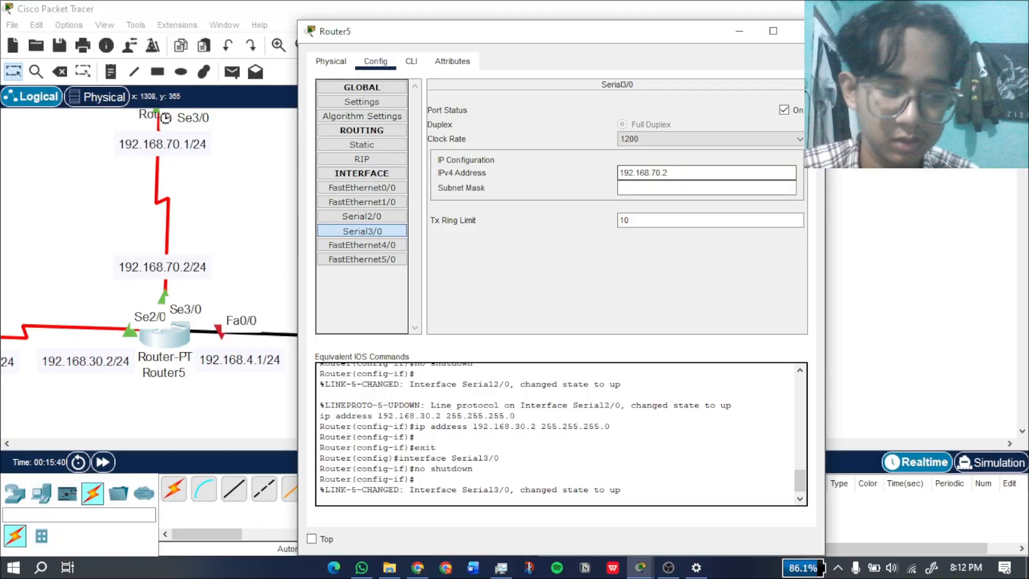
key("Return")
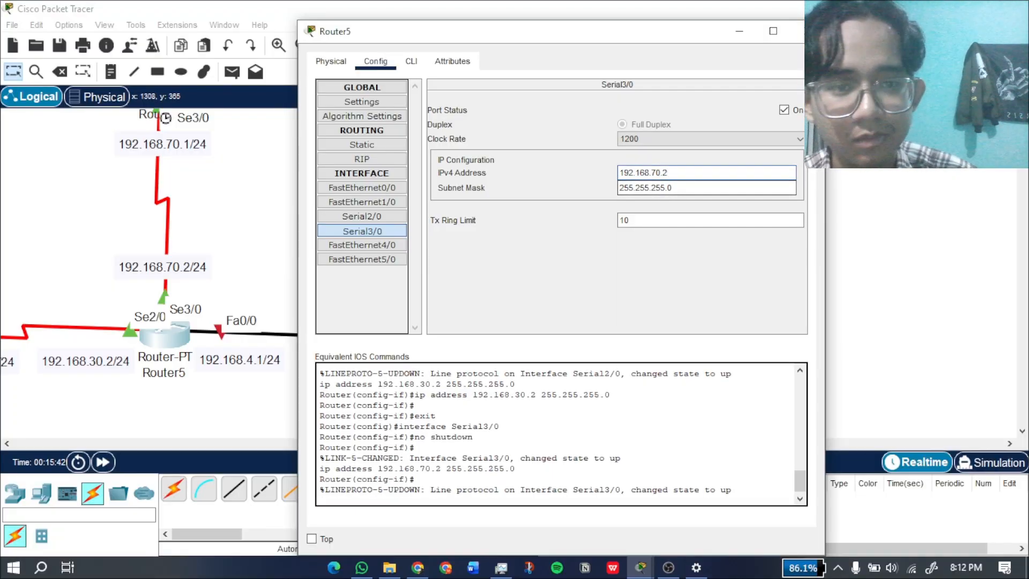
Enable the FastEthernet0/0 interface on Router5.
left_click(361, 188)
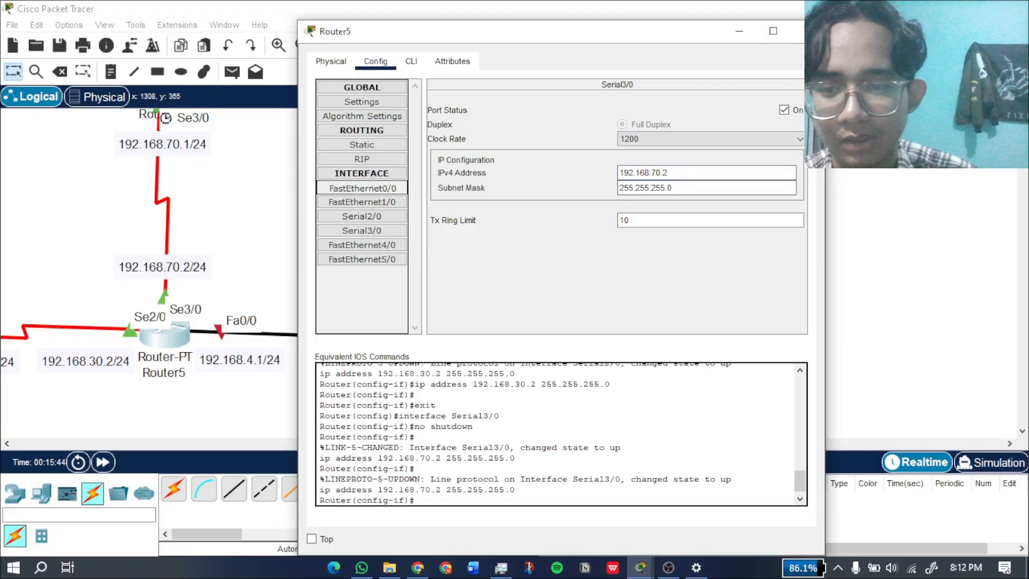
left_click(784, 110)
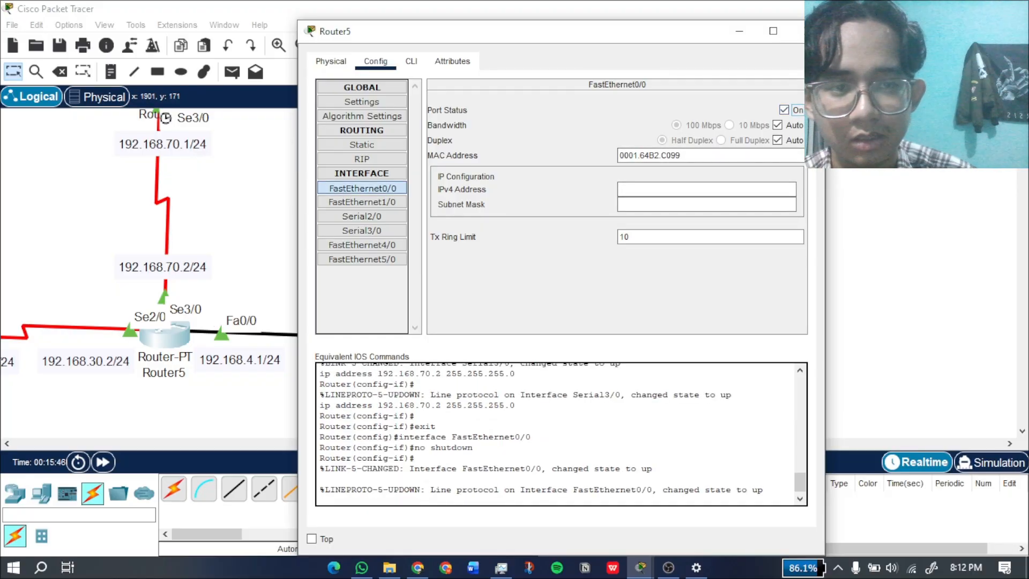
Assign IPv4 address 192.168.4.1 with subnet mask 255.255.255.0 to Router5's FastEthernet0/0 interface and close its configuration window.
left_click(706, 189)
type("192.168.1.1")
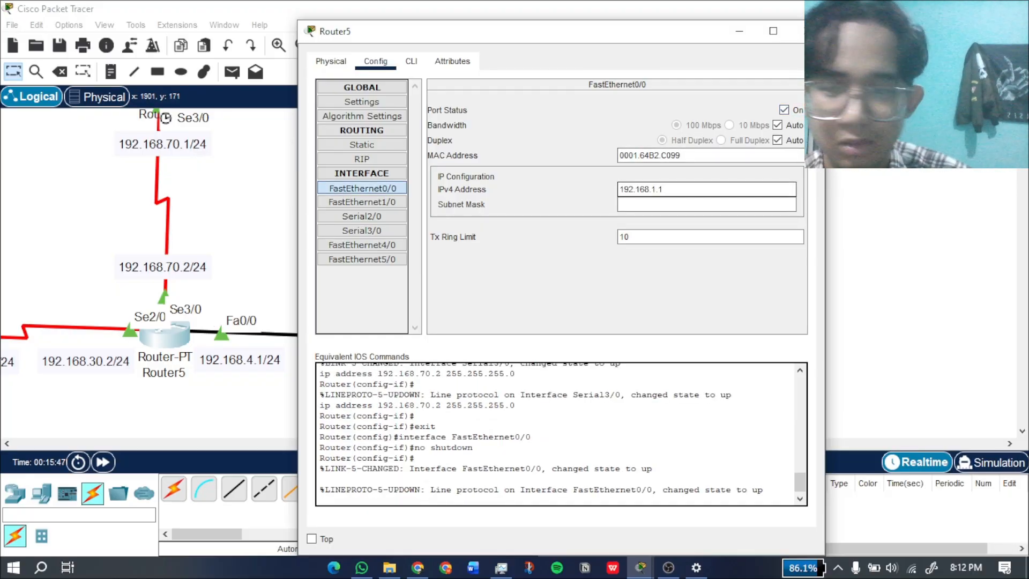
key("Left")
key("Left")
key("BackSpace")
type("4")
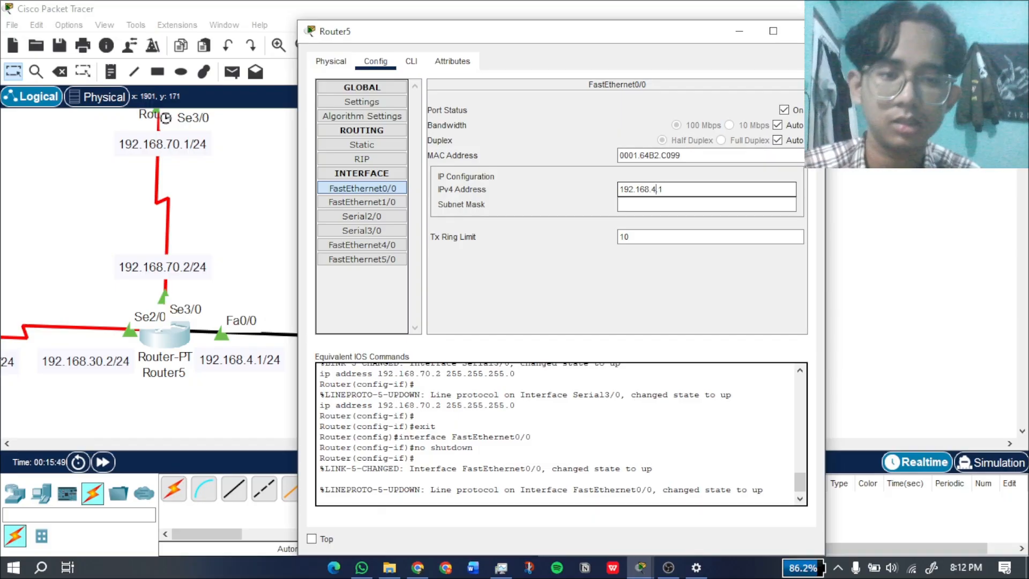
key("Return")
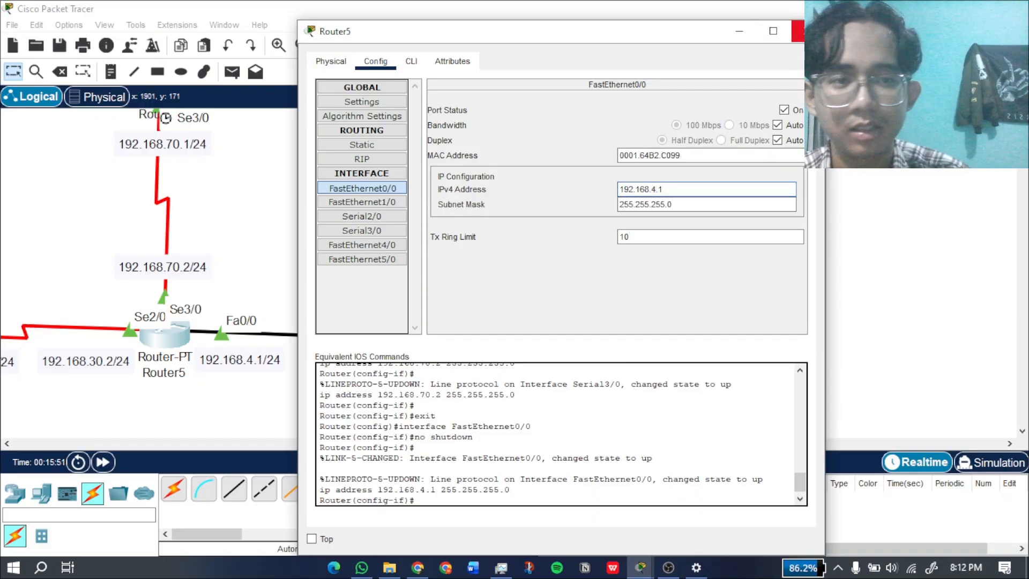
left_click(806, 31)
Fast-forward the simulation time twice to bring up the switch link on Router5's 192.168.4.0/24 network.
left_click_drag(411, 443, 290, 443)
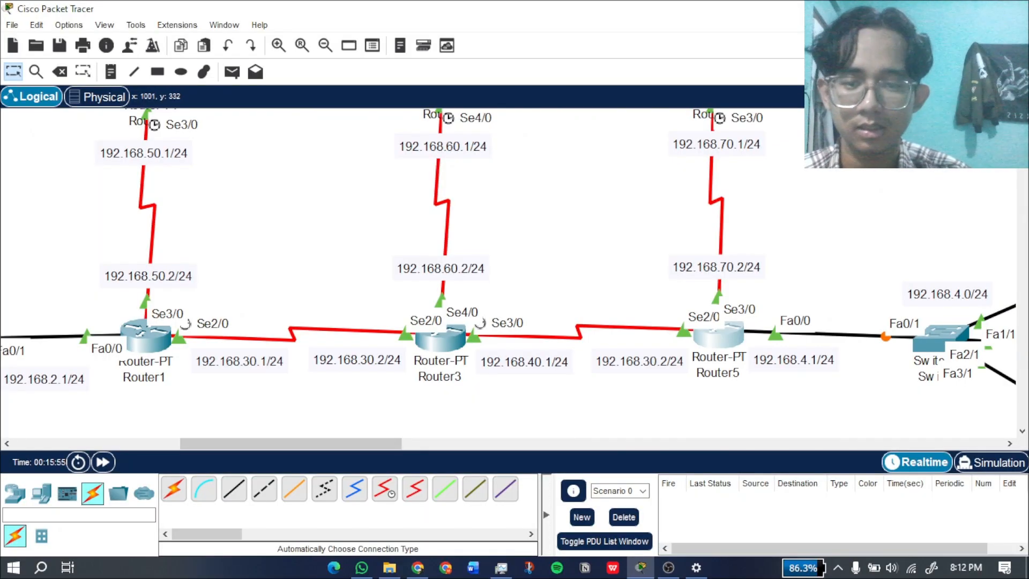
scroll(515, 359, "down", 5)
scroll(515, 359, "up", 1)
scroll(514, 359, "up", 3)
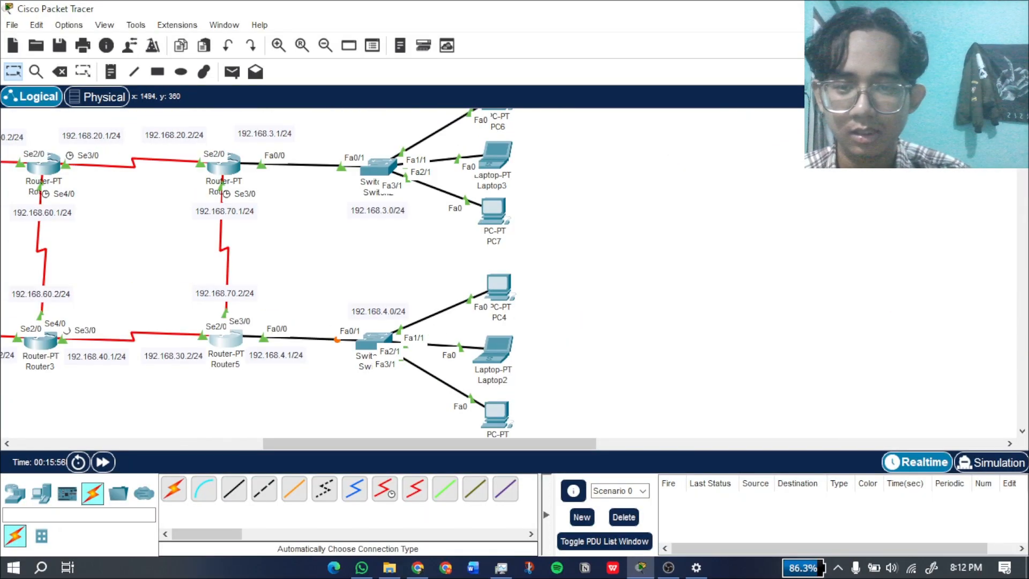
scroll(456, 332, "up", 1)
left_click_drag(429, 444, 294, 444)
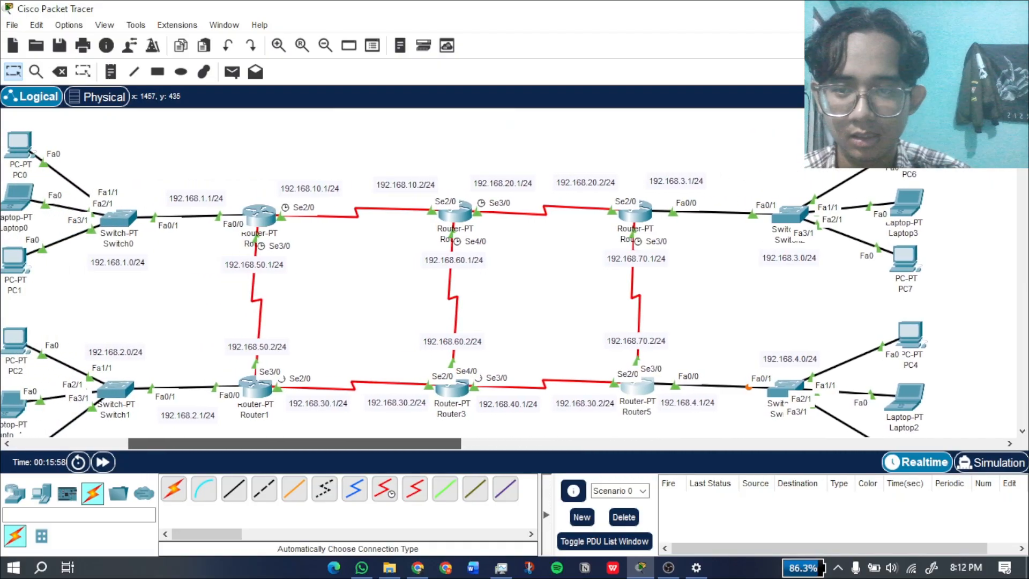
scroll(469, 278, "down", 1)
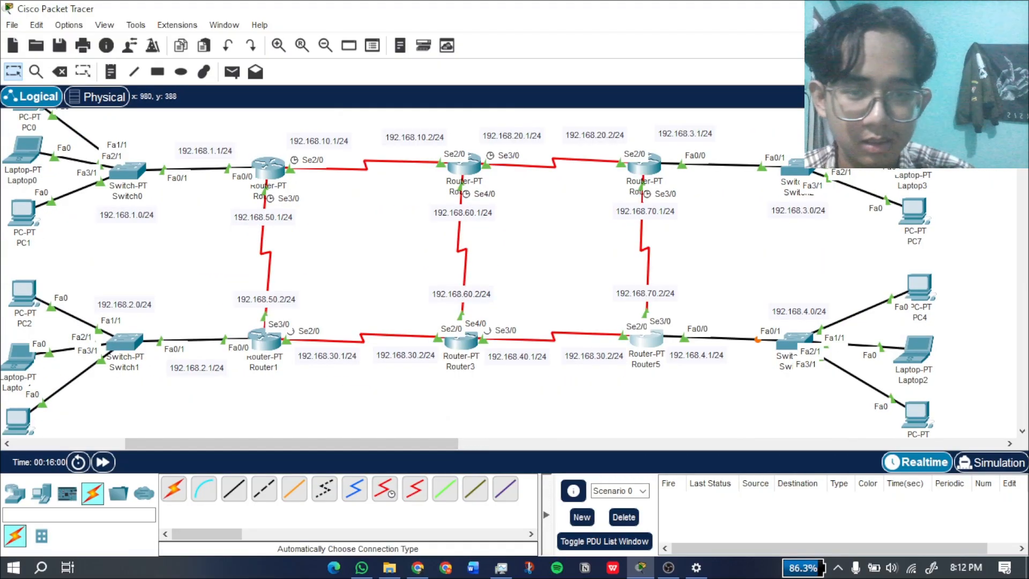
mouse_move(408, 444)
left_mouse_down()
mouse_move(383, 443)
mouse_move(400, 444)
left_mouse_up()
scroll(488, 274, "up", 1)
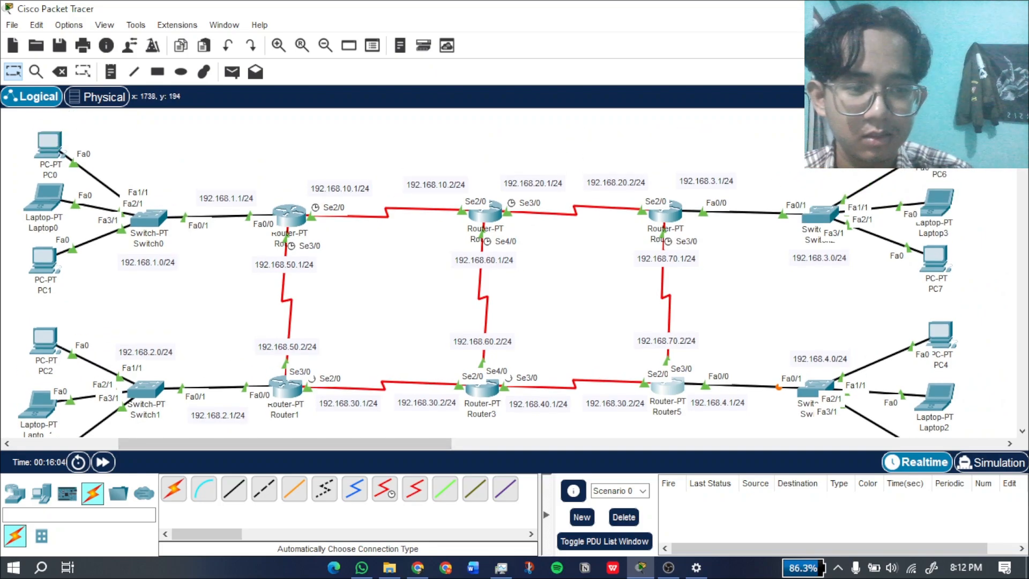
scroll(482, 273, "down", 1)
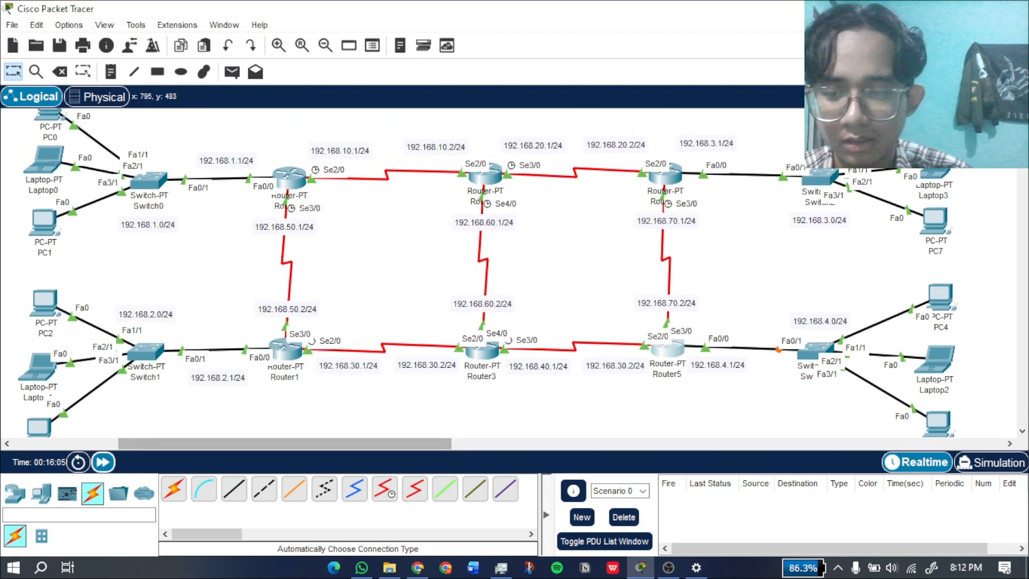
left_click(103, 462)
left_click(103, 462)
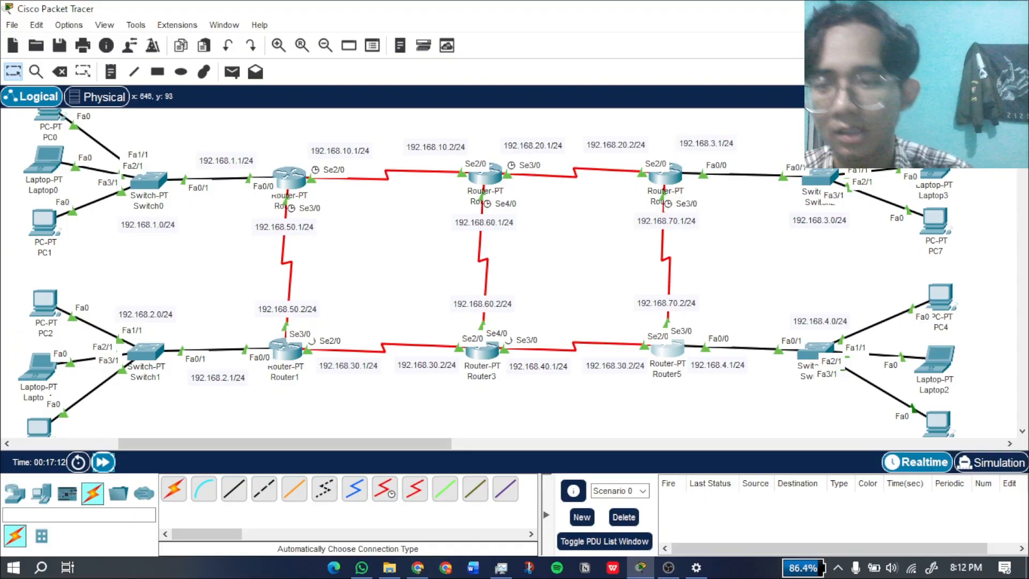
Examine the topology's routers, link interfaces and network address labels, ending at Router0 and its connected networks.
mouse_move(290, 176)
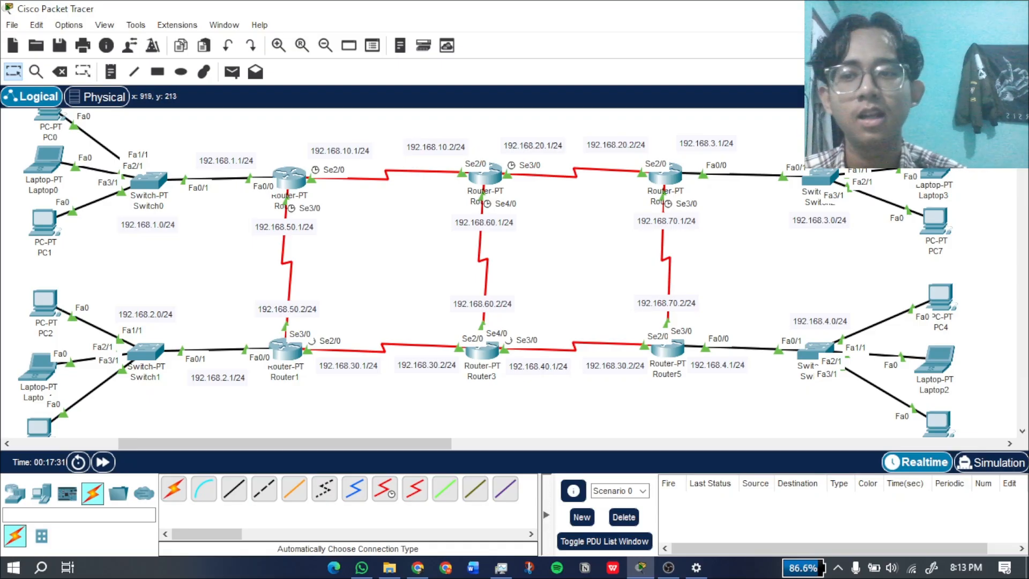
scroll(487, 273, "up", 1)
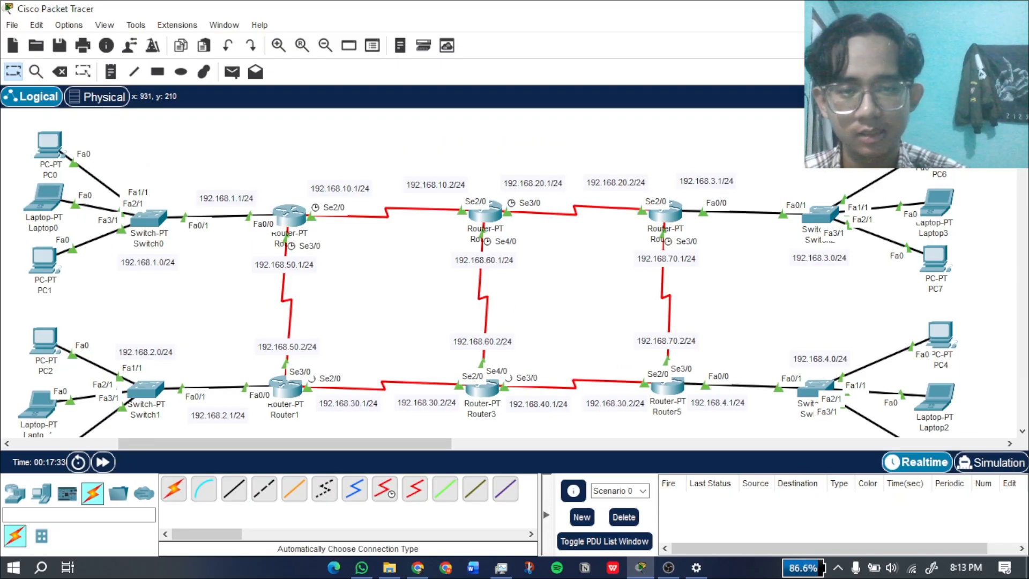
scroll(487, 274, "down", 1)
scroll(488, 273, "up", 1)
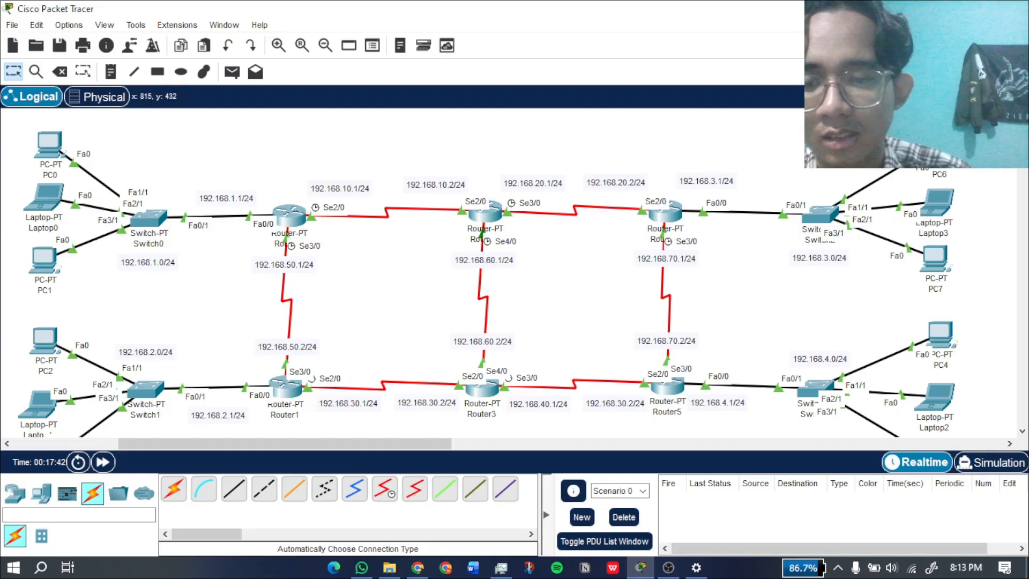
scroll(509, 279, "left", 3)
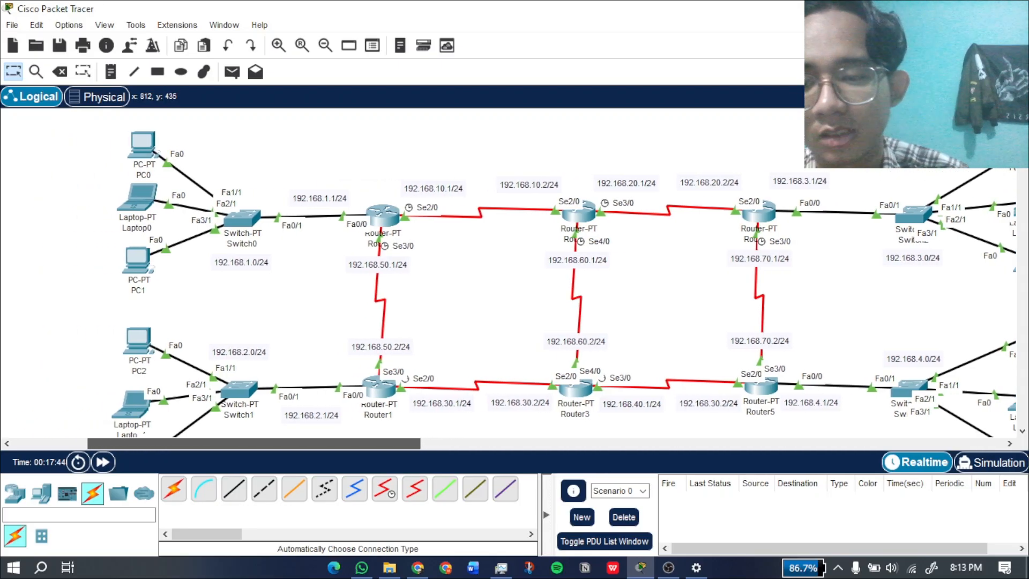
scroll(509, 278, "right", 2)
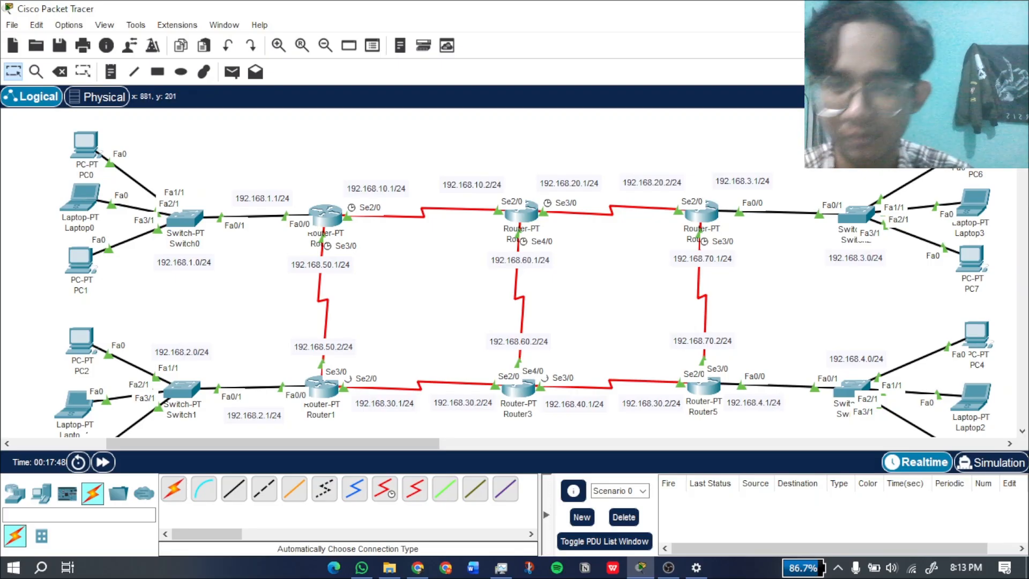
scroll(324, 216, "up", 1)
left_click_drag(215, 444, 307, 443)
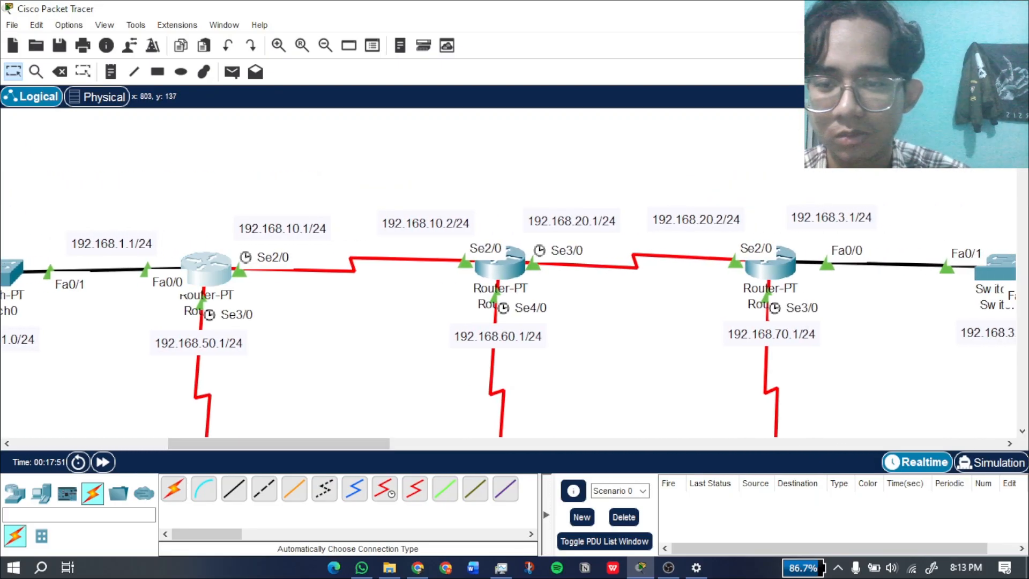
Open Router0's command line, leave the interface configuration for privileged mode, and re-enter global configuration with conf t.
left_click(205, 266)
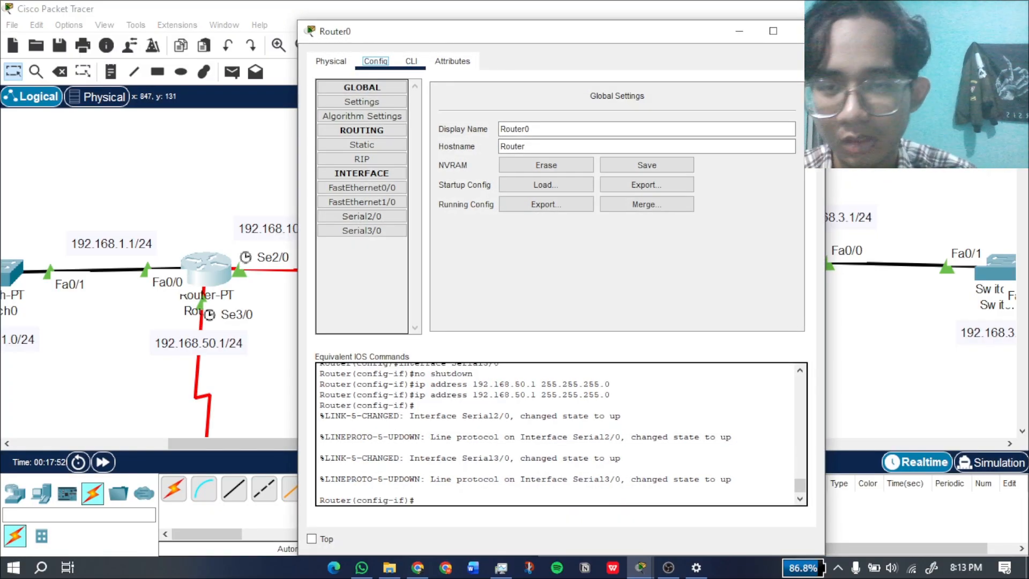
left_click(411, 61)
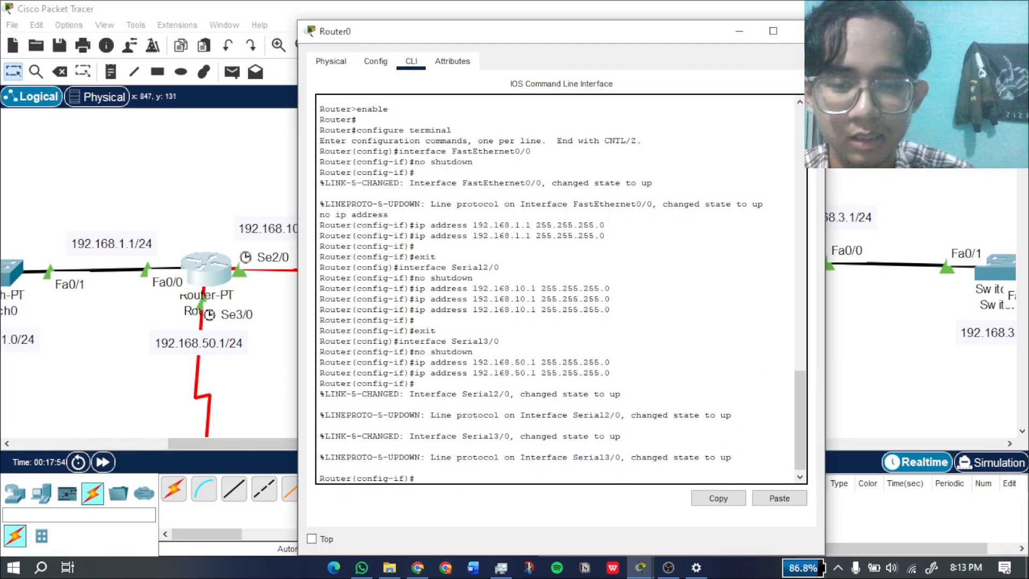
type("ex")
key("Return")
type("ex")
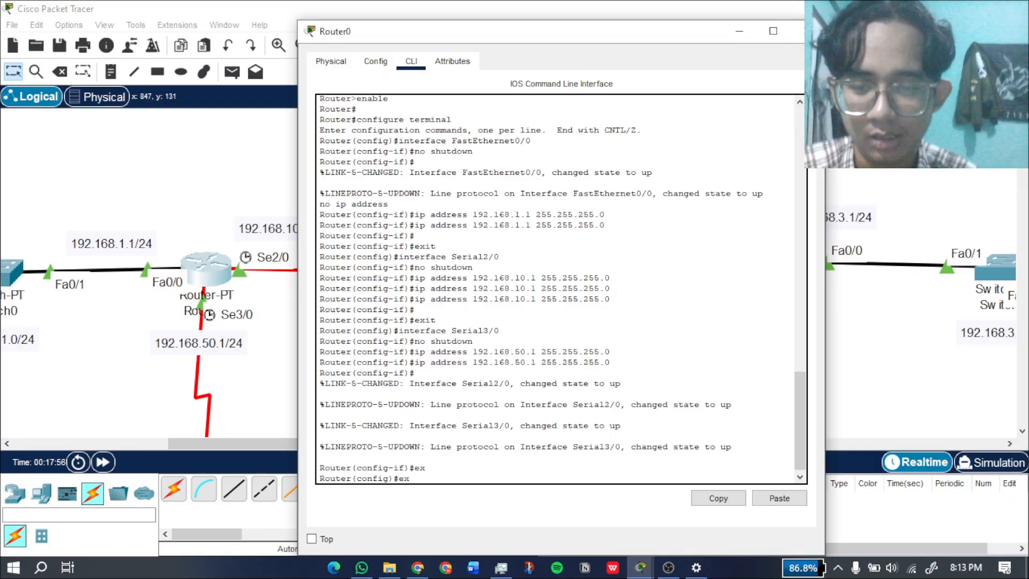
key("Return")
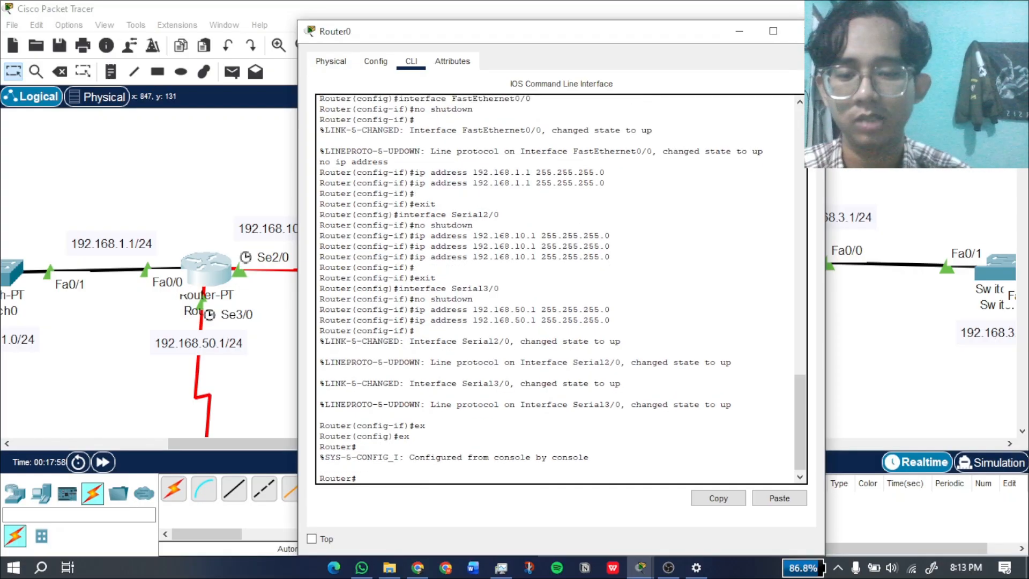
type("conf")
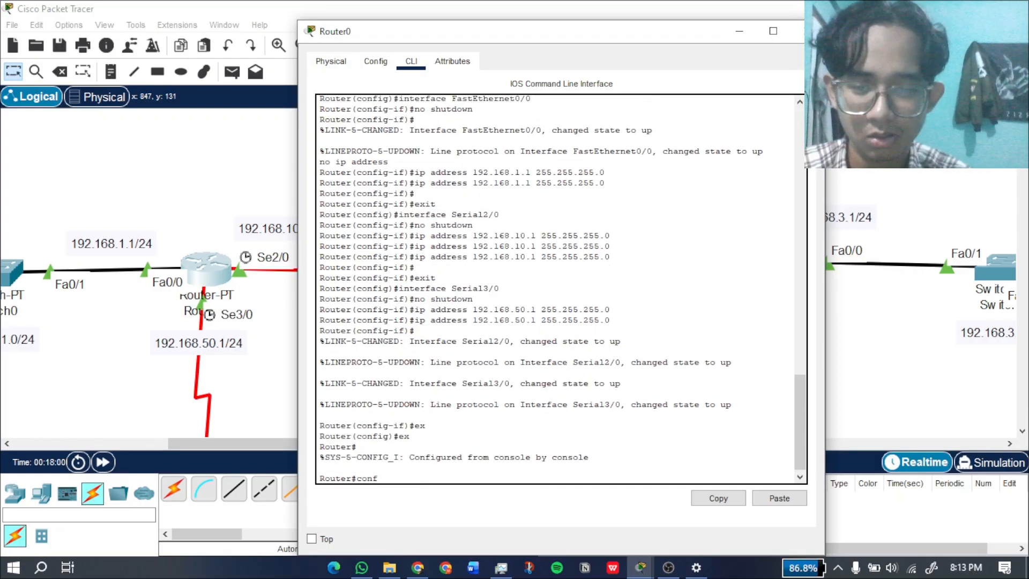
type(" t")
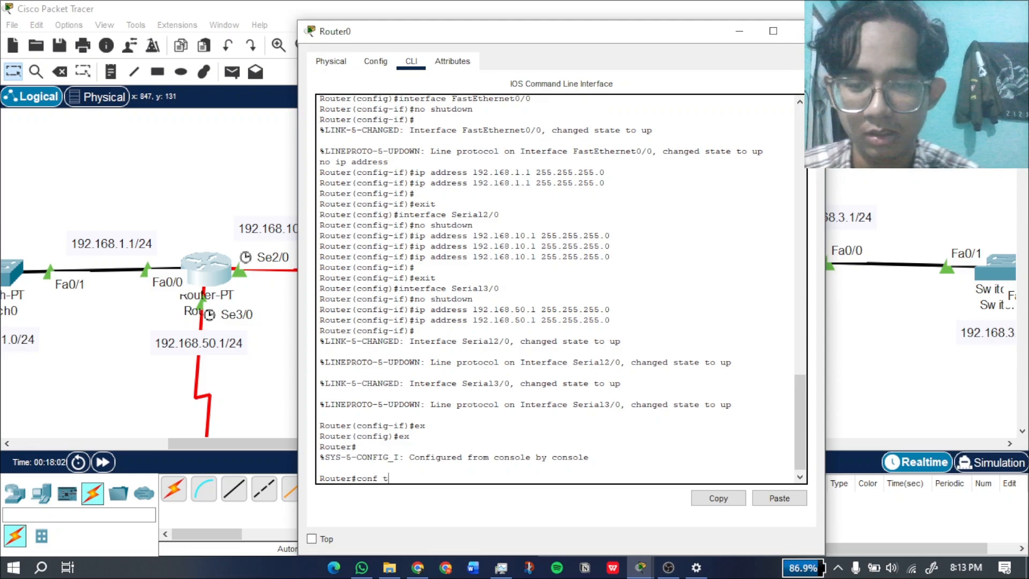
key("Return")
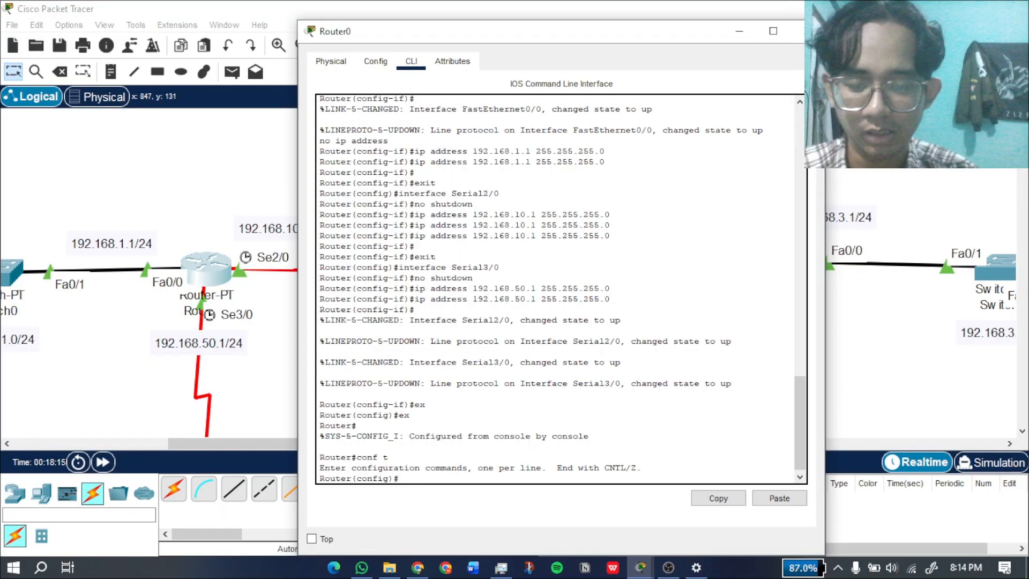
Enable RIP routing on Router0 with version 2 and turn off automatic summarization using no auto-summary.
type("router rip")
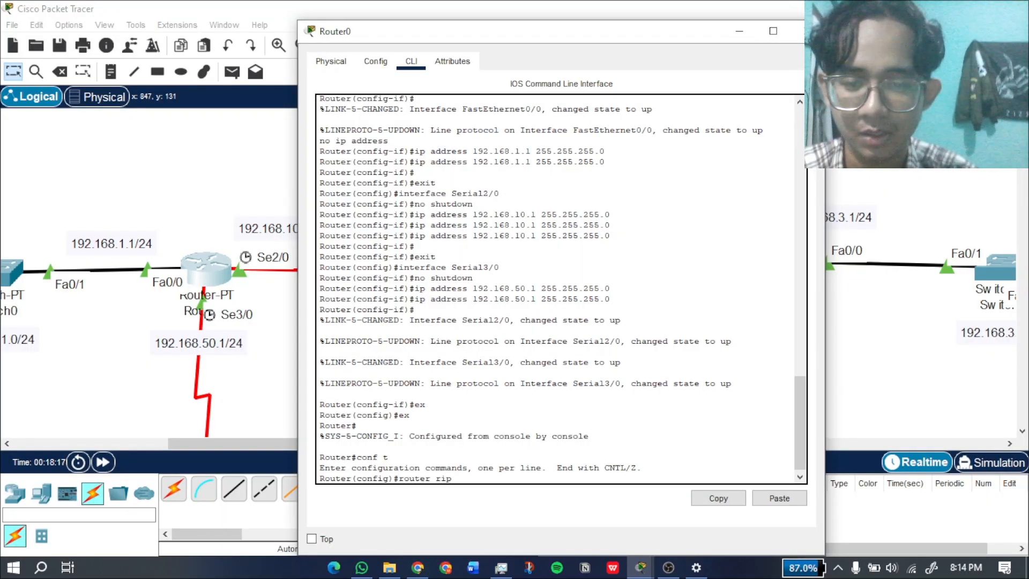
key("Return")
type("version 2")
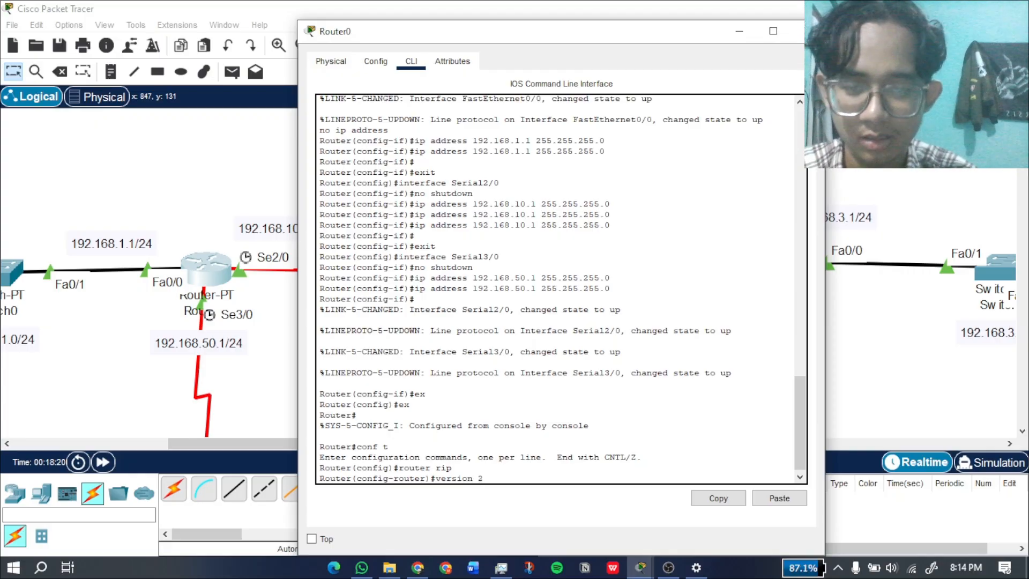
key("Return")
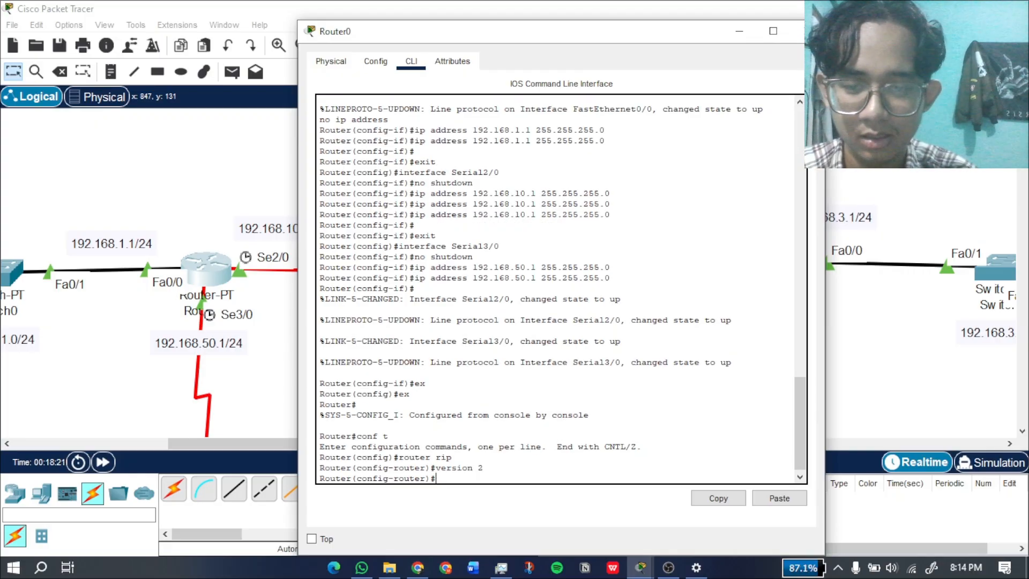
type("no aut")
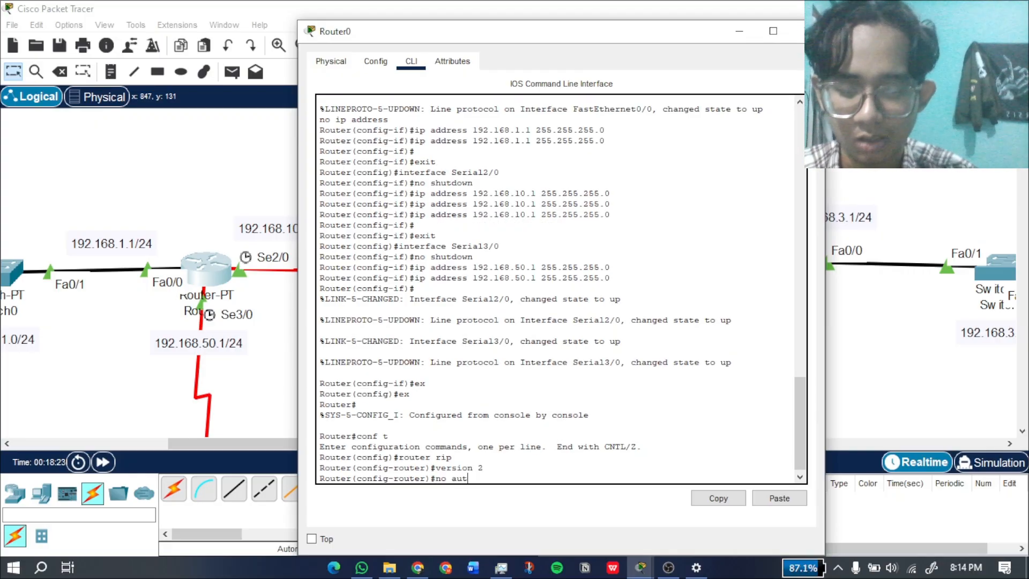
type("o-summary")
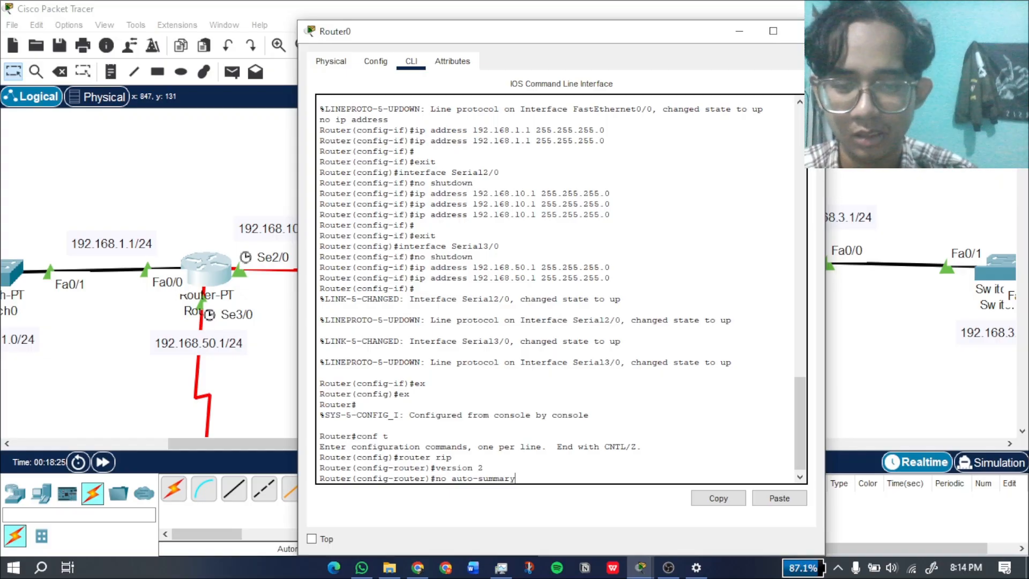
key("Return")
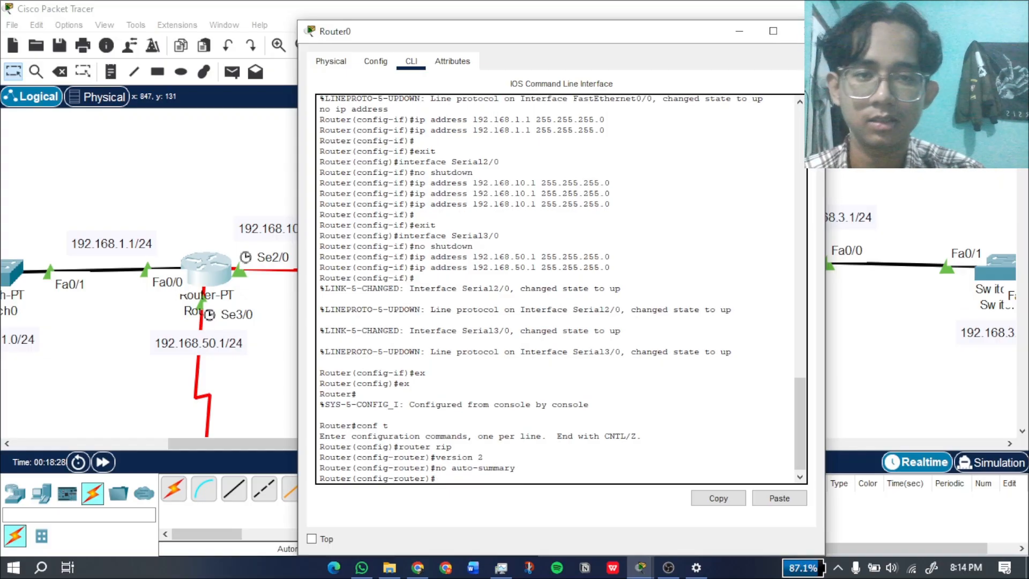
Move Router0's window clear of its link labels and advertise network 192.168.1.0 in RIP.
left_click_drag(482, 31, 600, 21)
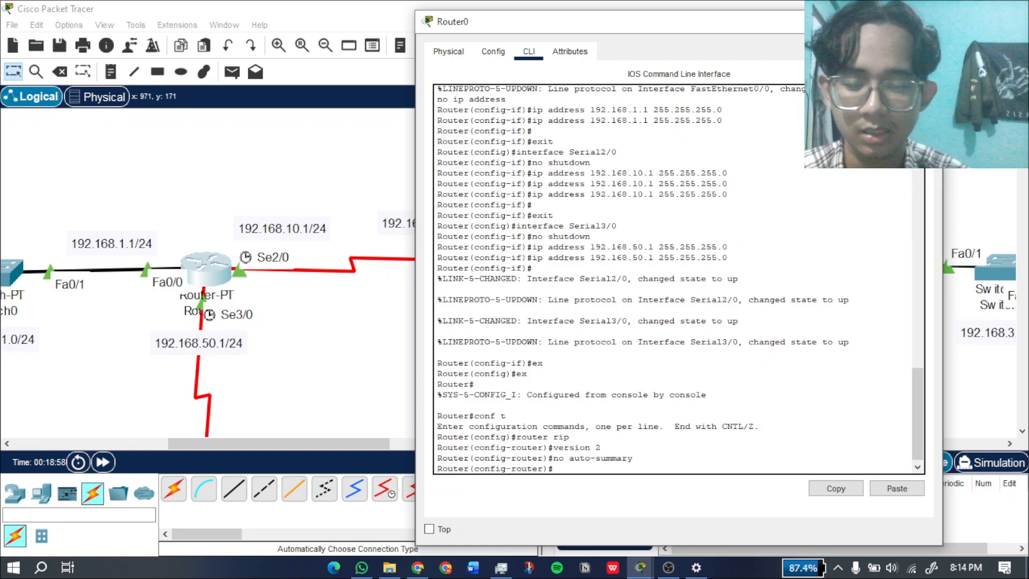
type("network")
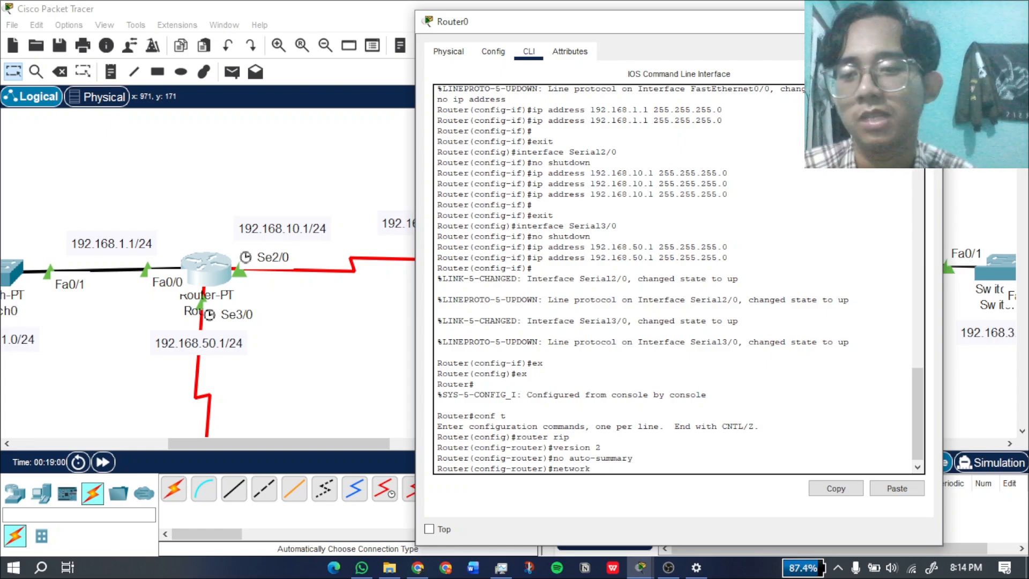
type(" 192")
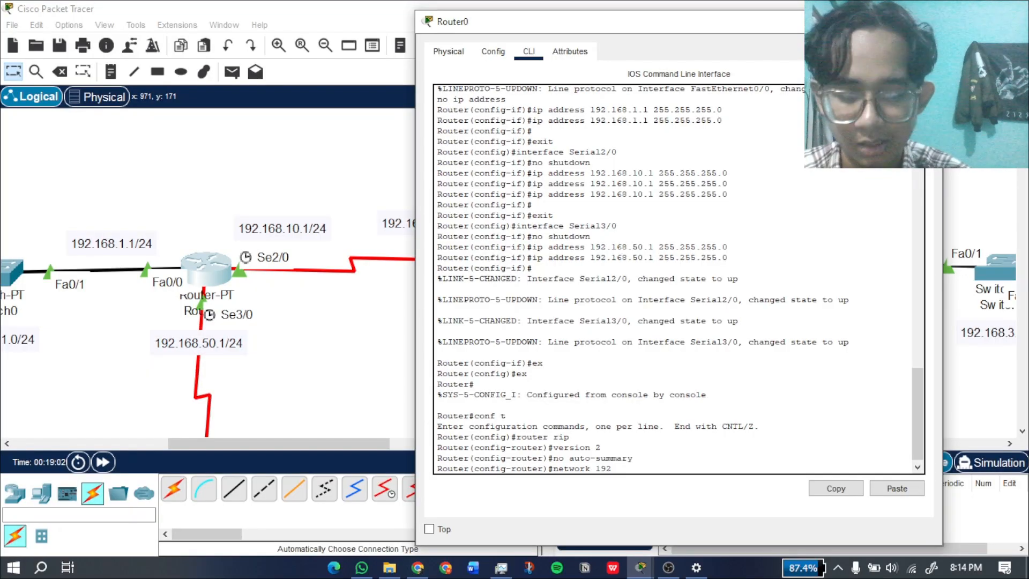
type(".168.")
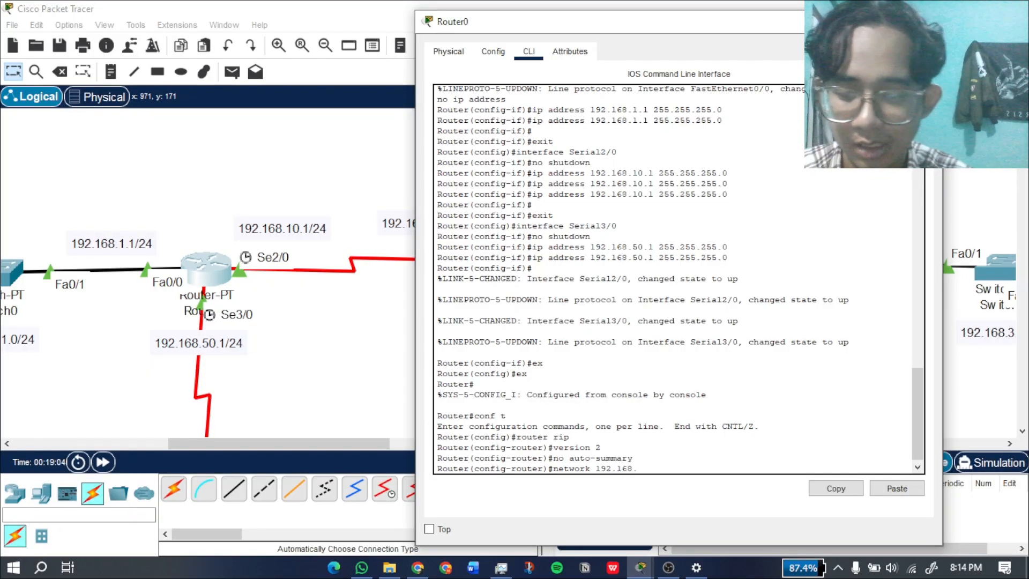
type("1.0")
key("Return")
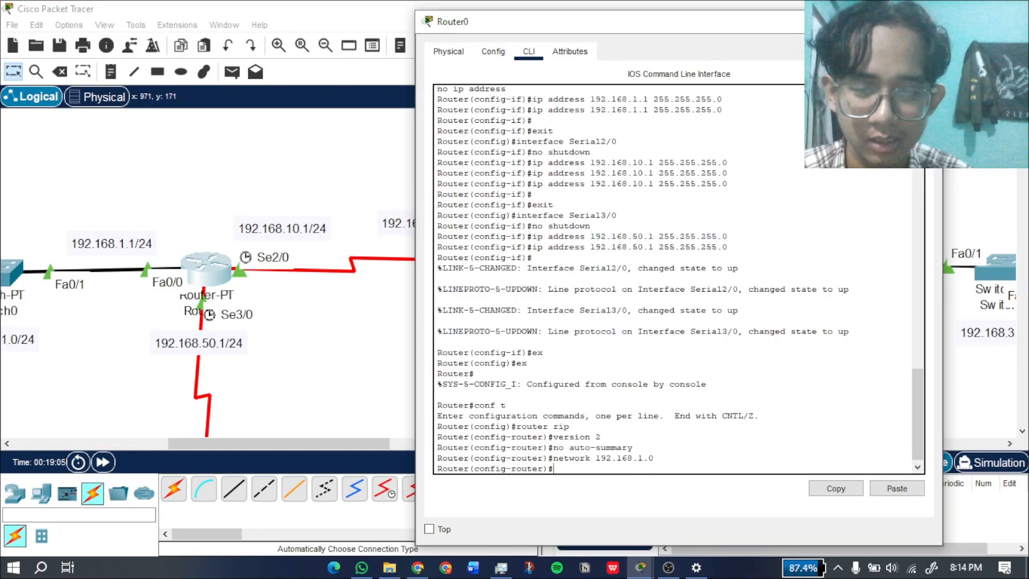
Advertise network 192.168.50.0 in Router0's RIP configuration.
key("Up")
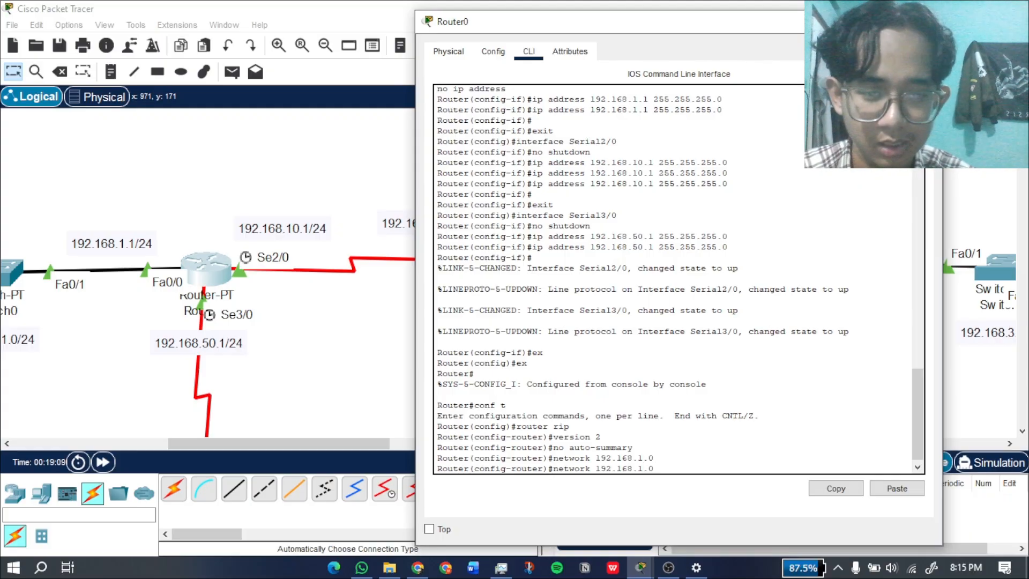
key("Left")
key("Left")
key("BackSpace")
type("50")
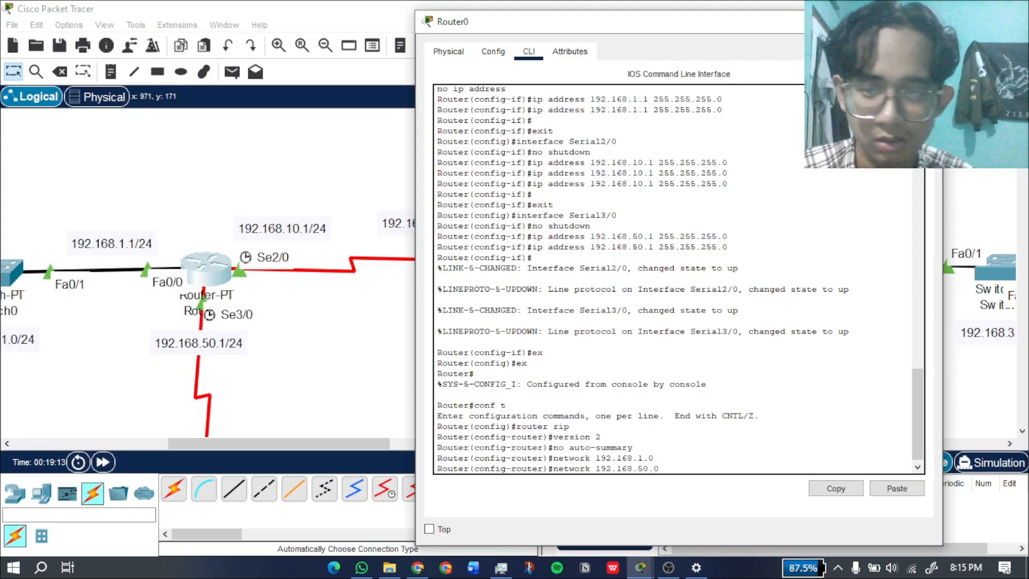
key("Return")
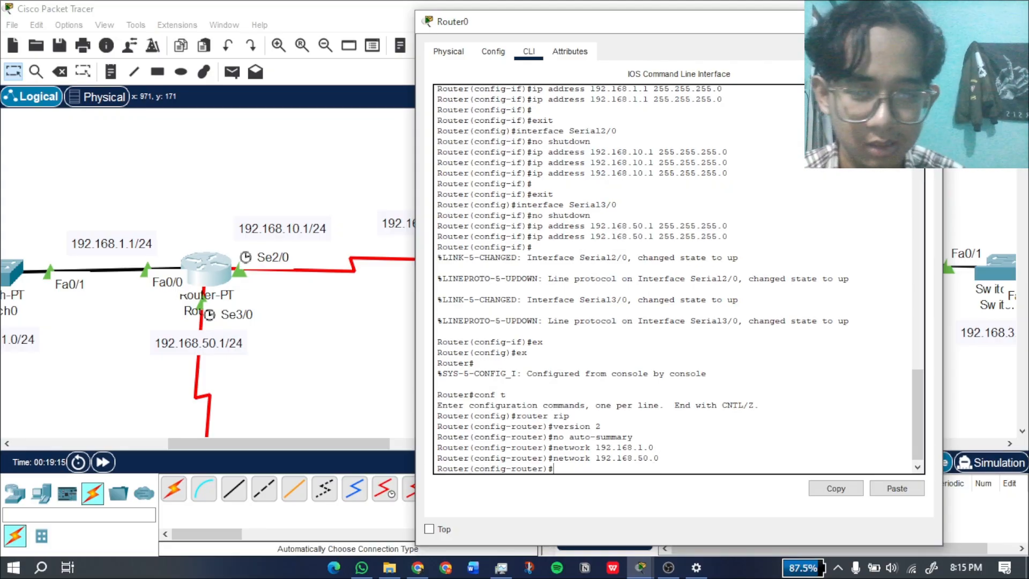
Add network 192.168.10.0 to the networks Router0 advertises in RIP.
key("Up")
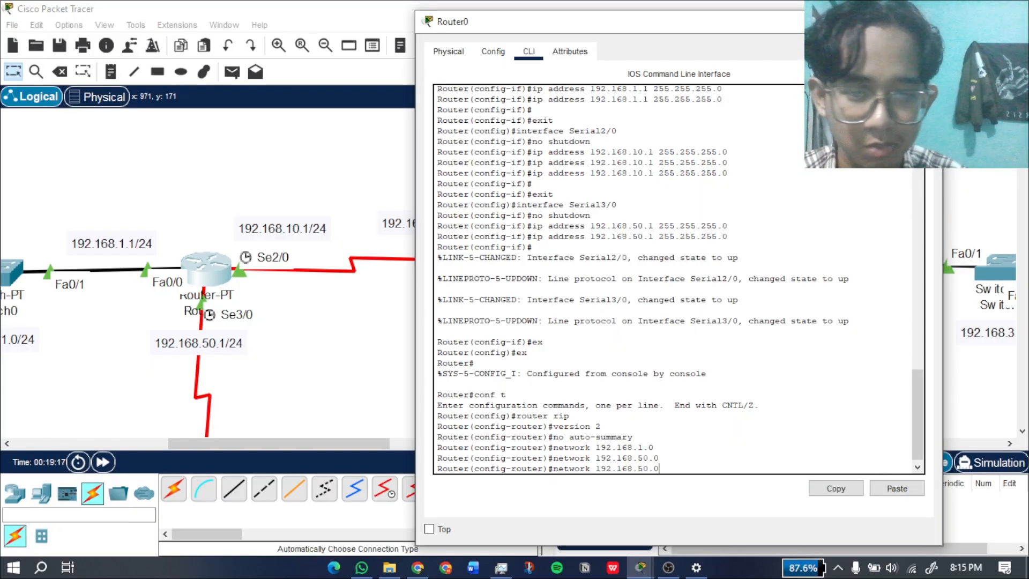
key("Left")
key("BackSpace")
type("1")
key("Return")
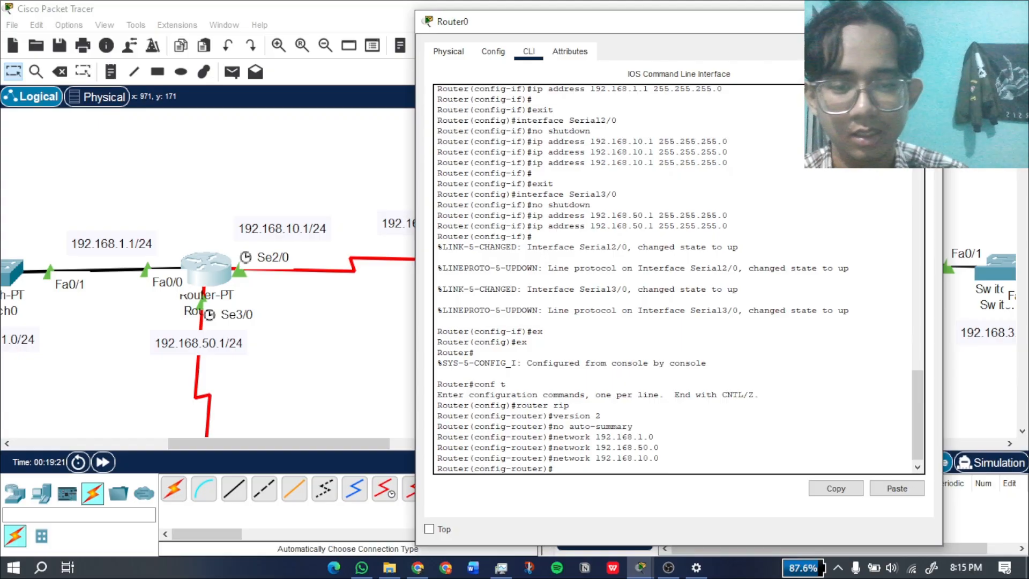
Leave RIP and global configuration on Router0 and close its window.
type("ex")
key("Return")
type("ex")
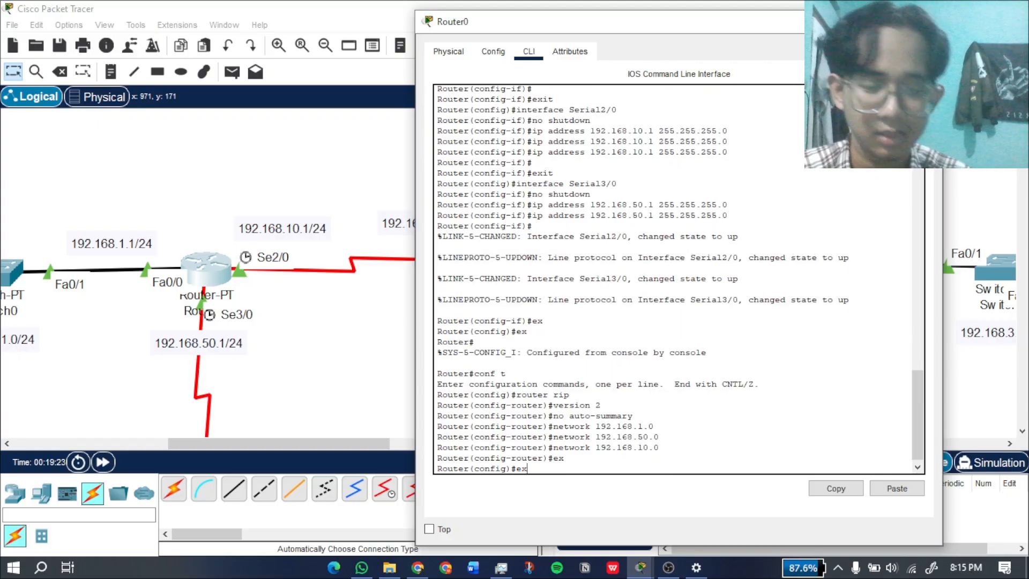
key("Return")
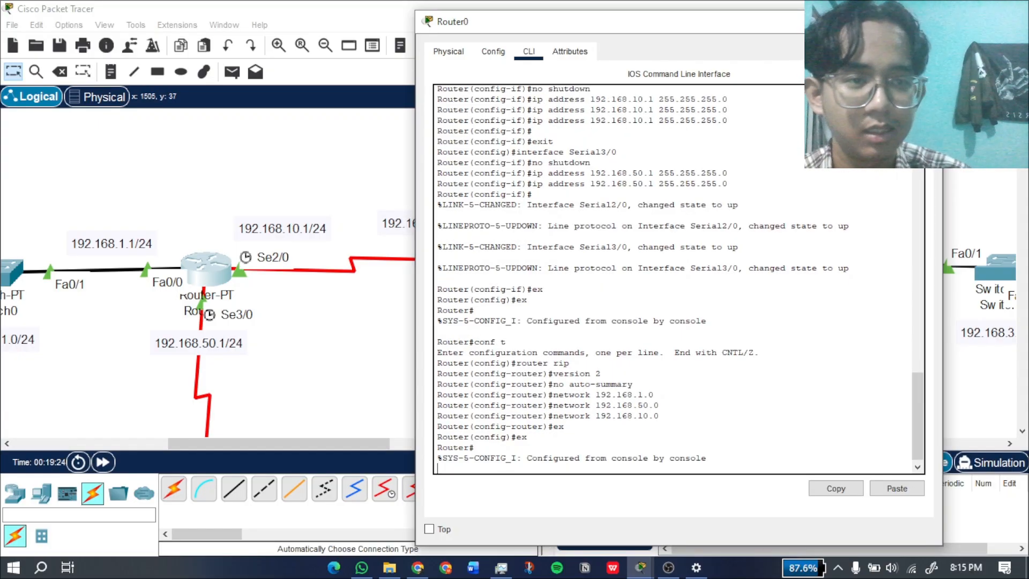
left_click(928, 21)
Open Router2's command line, leave the interface configuration for privileged mode, and re-enter global configuration with conf t.
left_click_drag(343, 443, 423, 443)
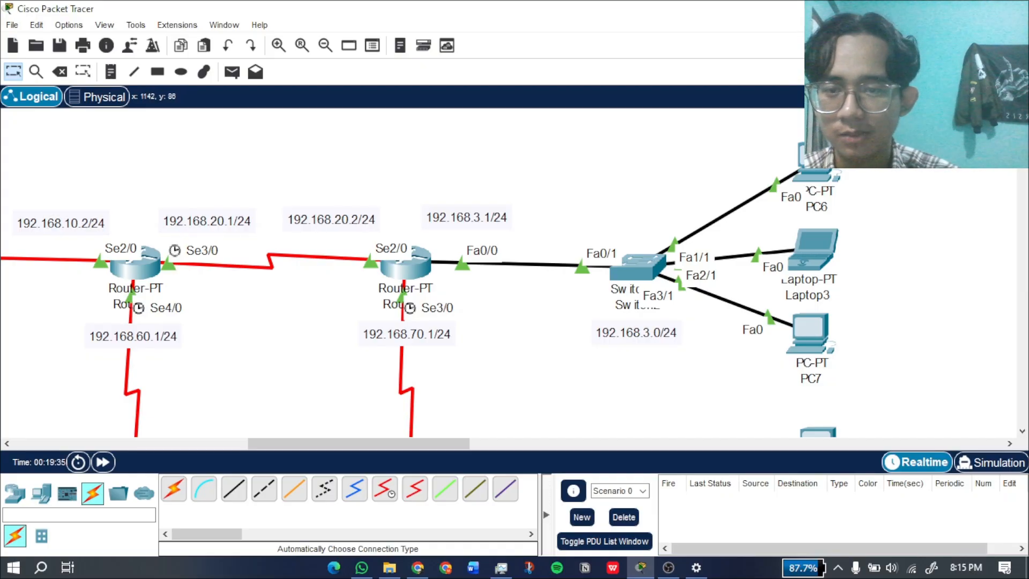
left_click(135, 265)
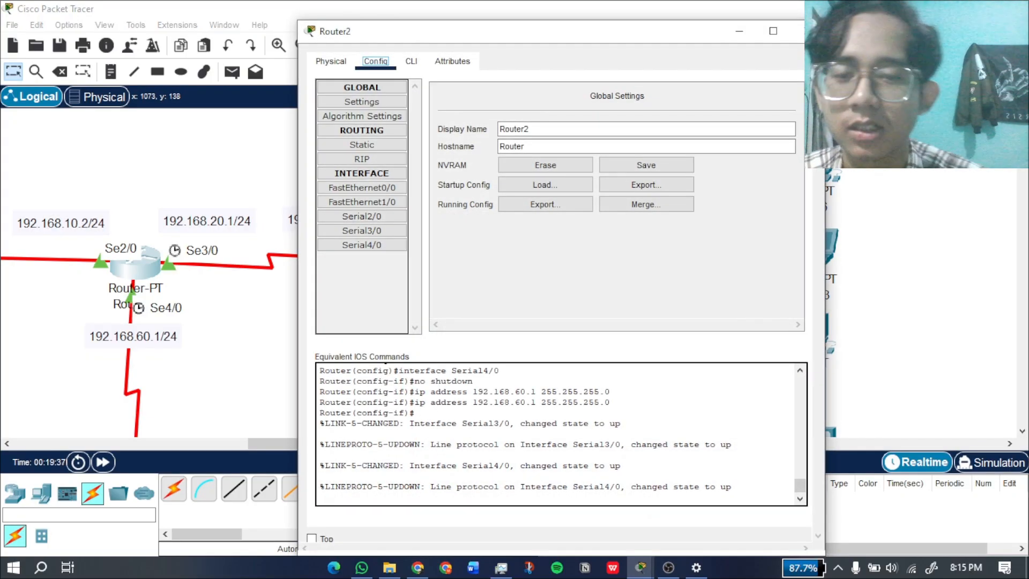
left_click(411, 62)
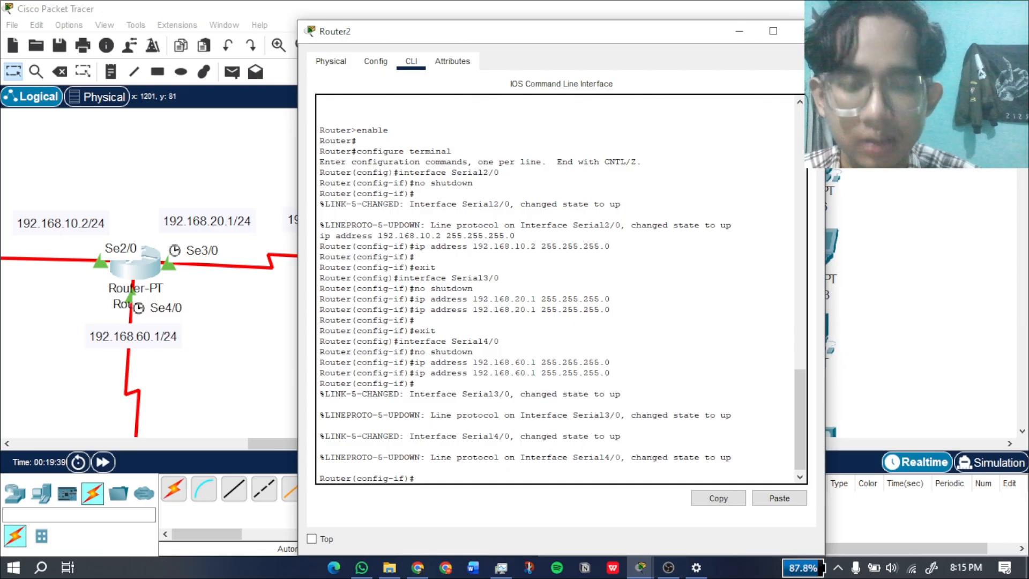
type("ex")
key("Return")
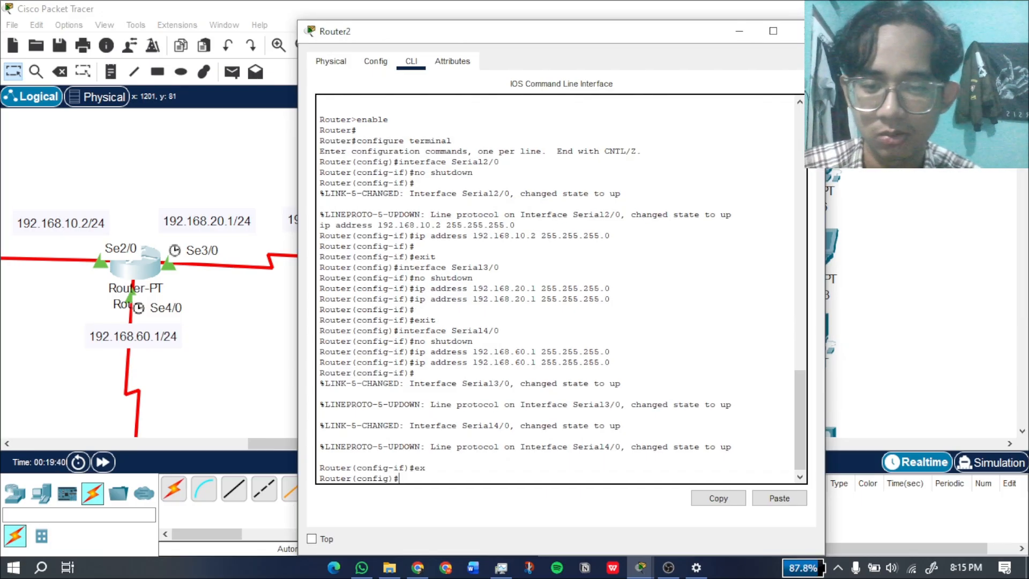
type("ex")
key("Return")
key("Return")
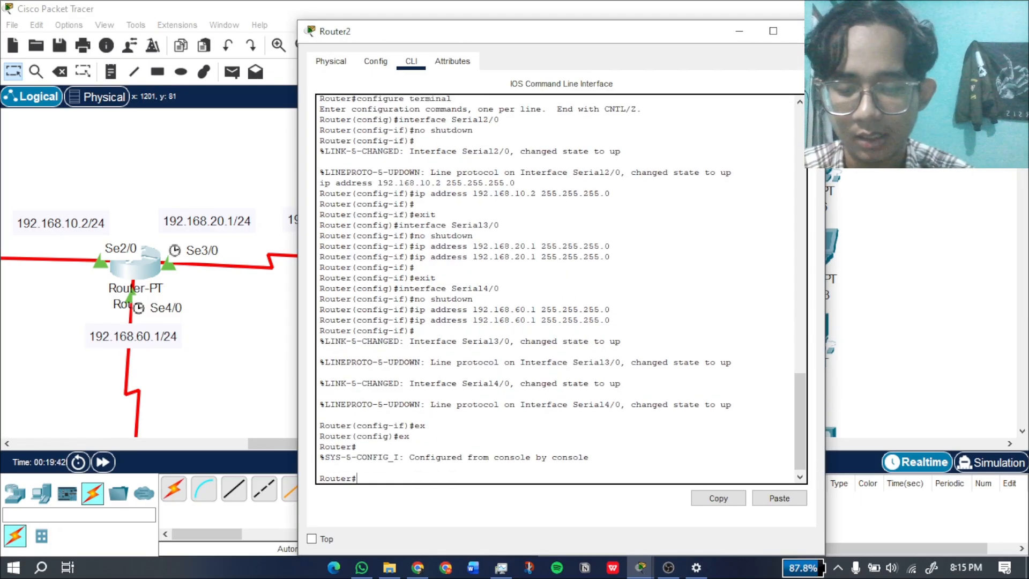
type("conf t")
key("Return")
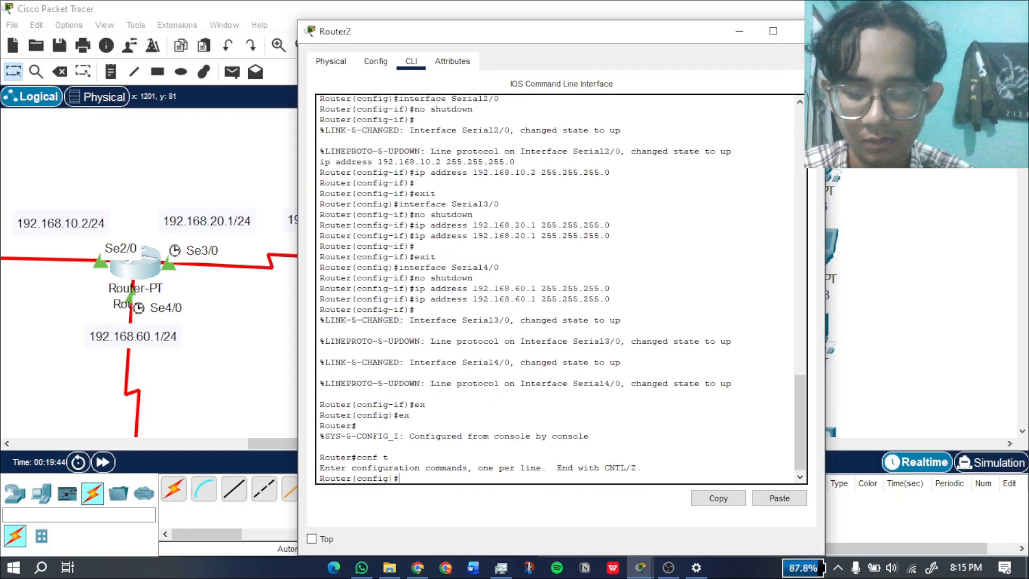
Enable RIP routing on Router2 with version 2 and turn off automatic summarization using no auto-summary.
type("router rip")
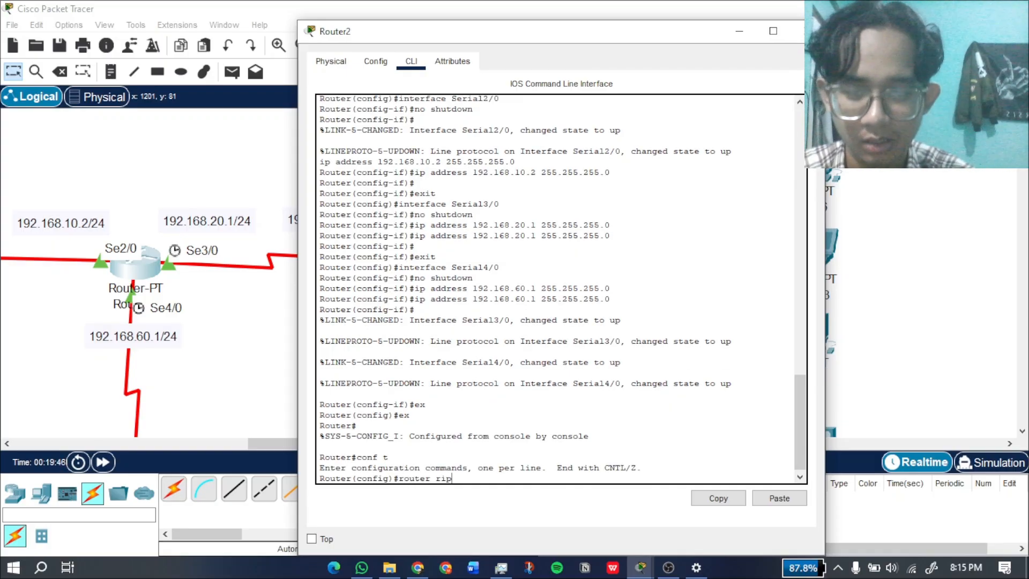
key("Return")
type("version 2")
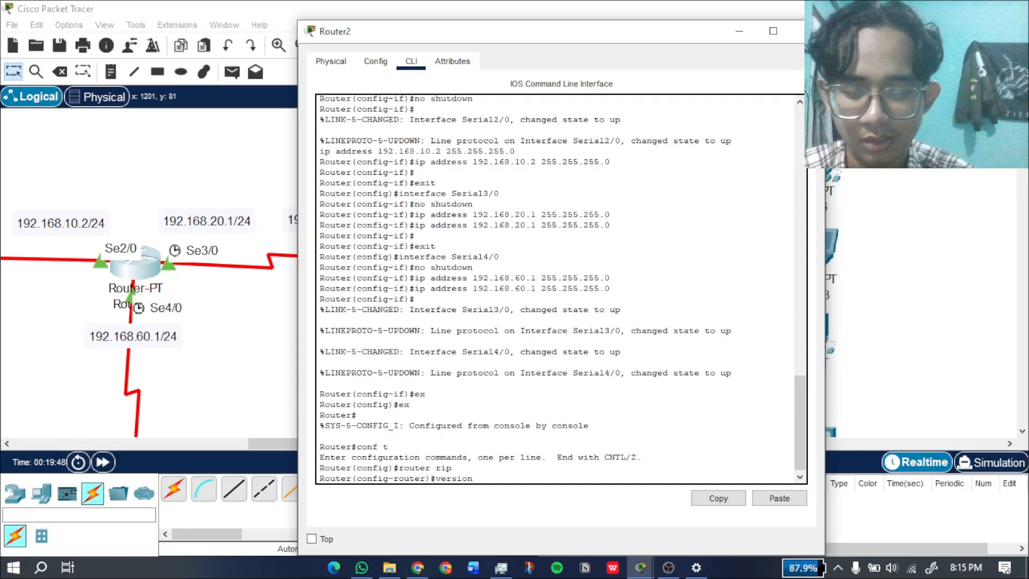
key("Return")
type("no")
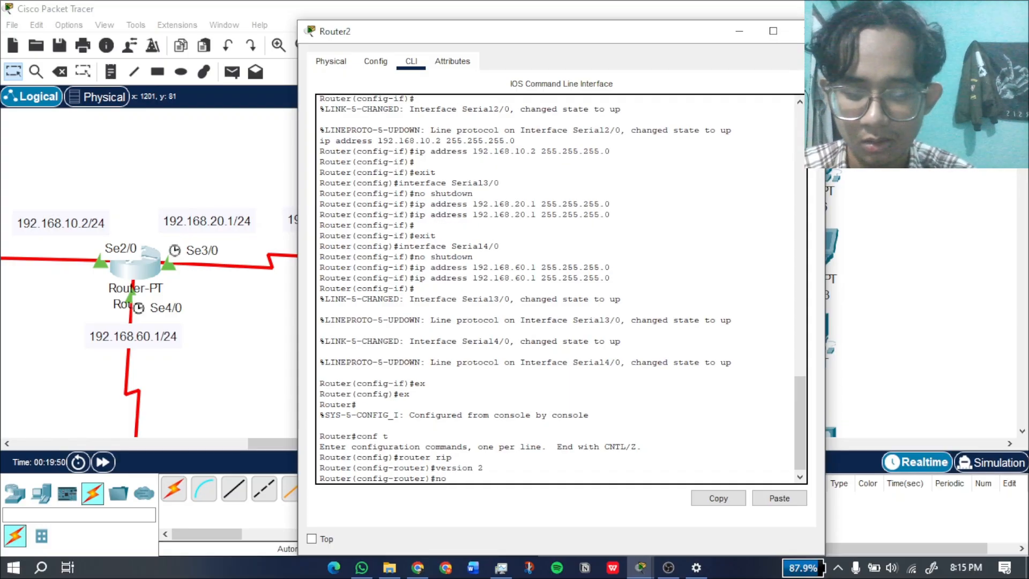
type(" auto-summary")
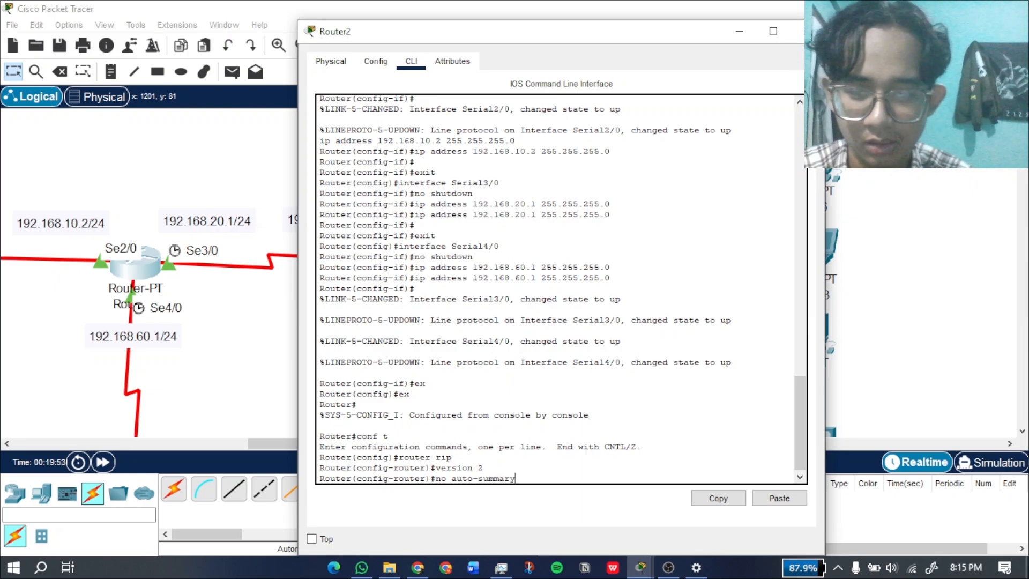
key("Return")
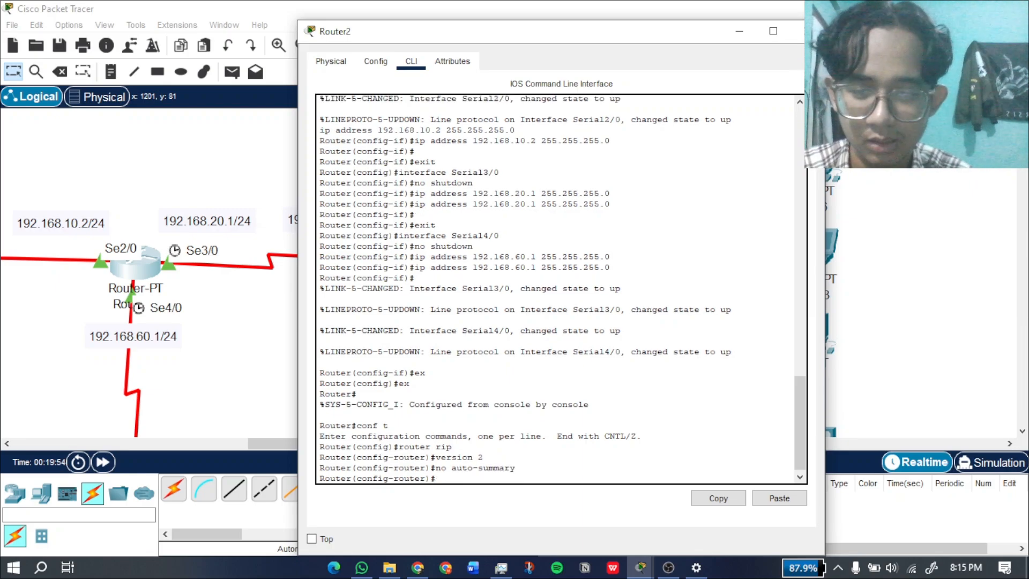
Advertise network 192.168.10.0 in Router2's RIP configuration.
type("network")
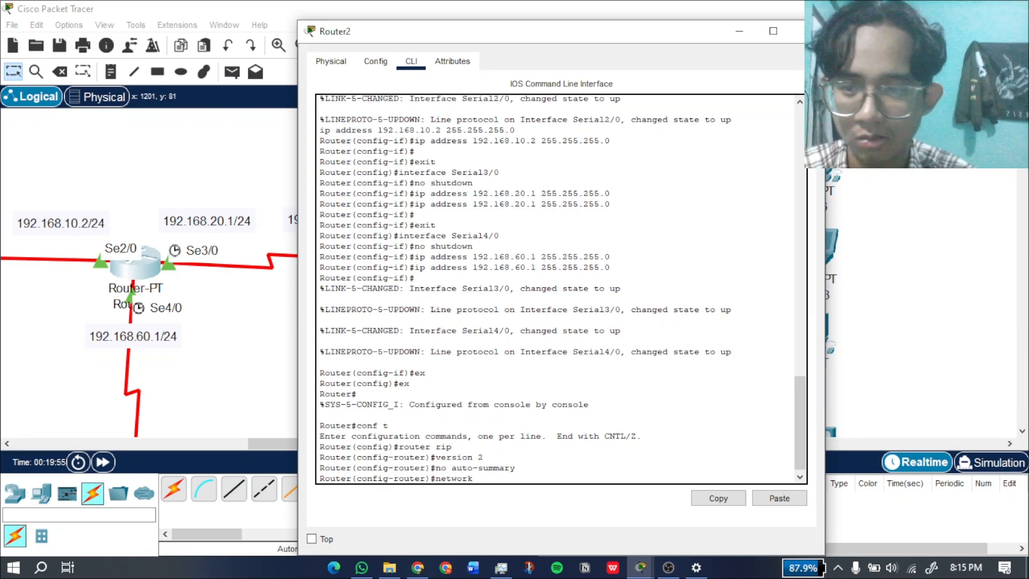
type(" 1")
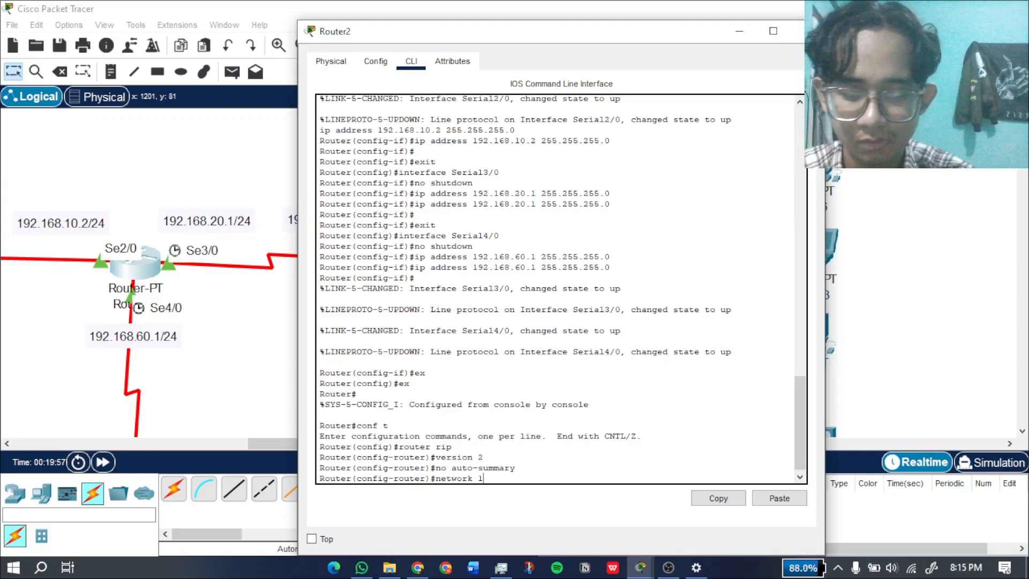
type("92.168")
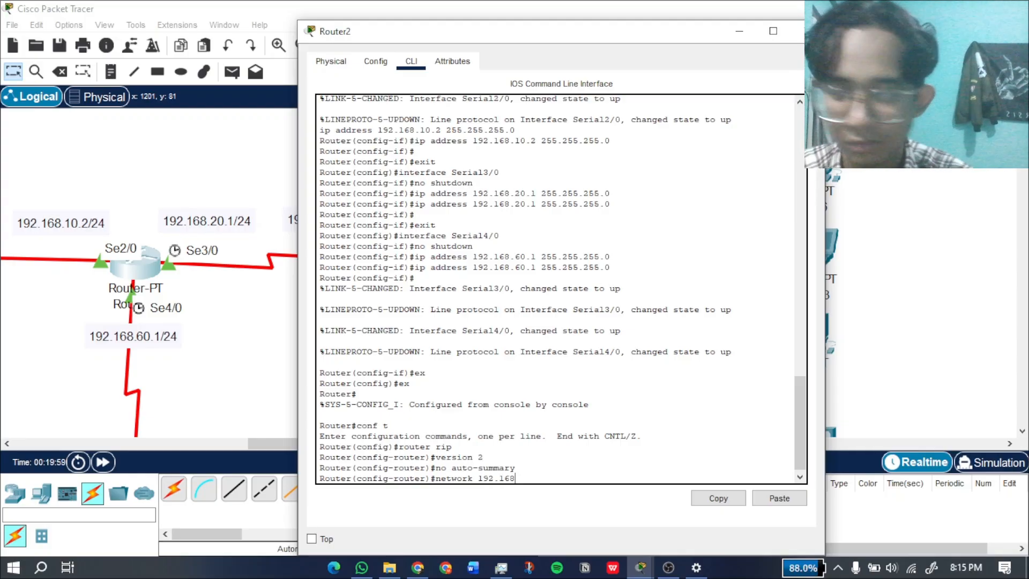
type(".10.0")
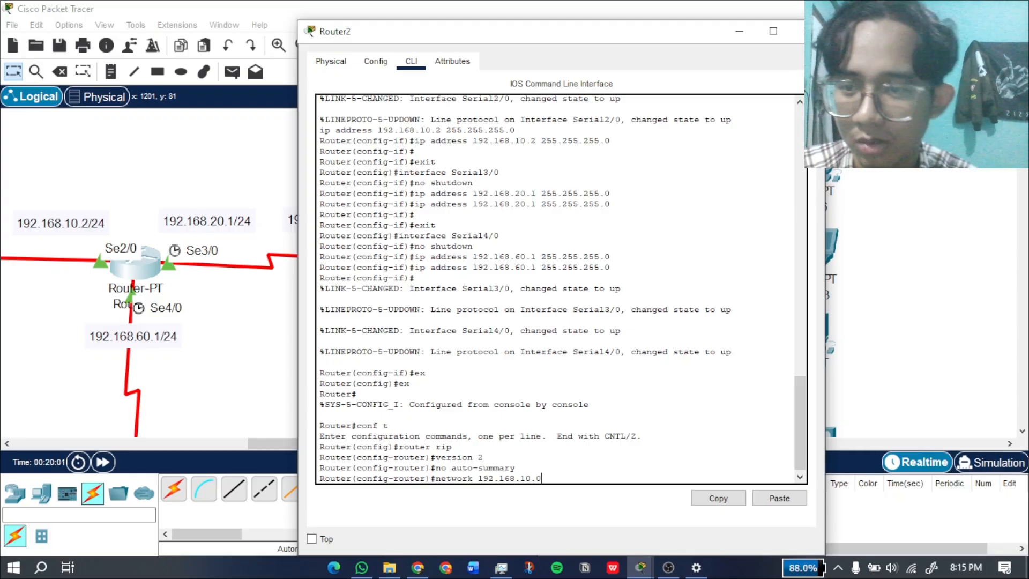
key("Return")
Add network 192.168.20.0 to the networks Router2 advertises in RIP.
key("Up")
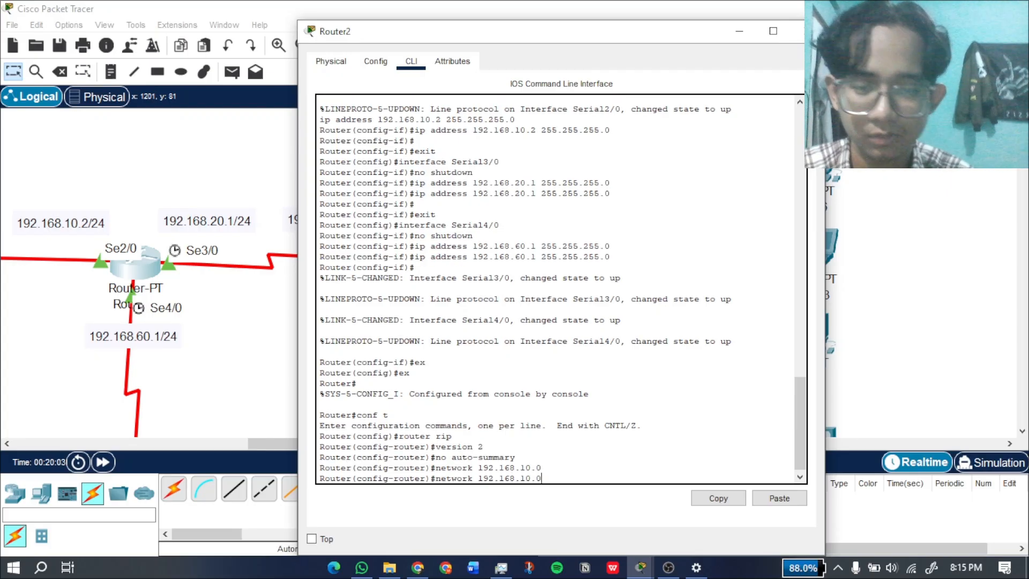
key("Left")
key("BackSpace")
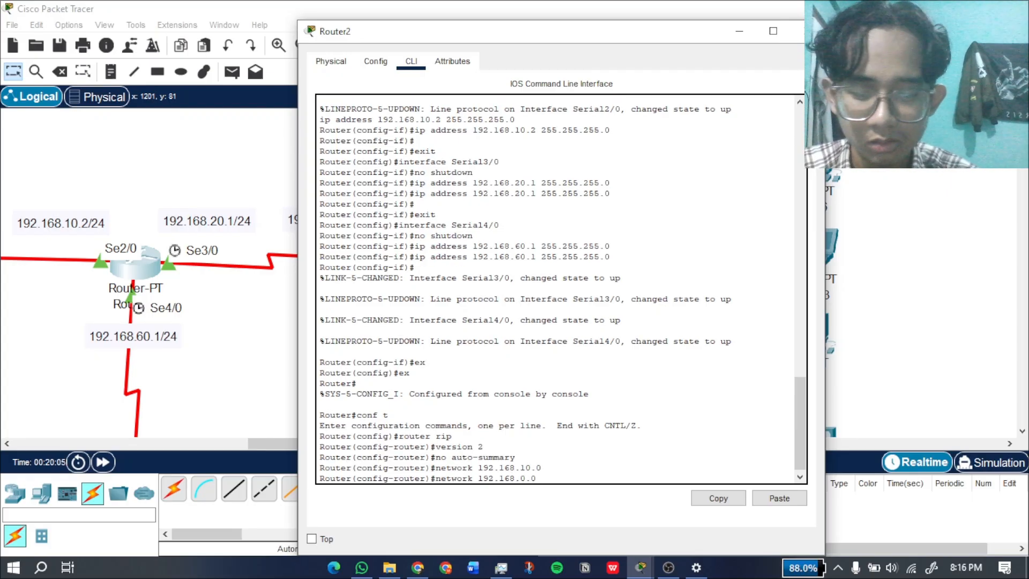
type("20")
key("BackSpace")
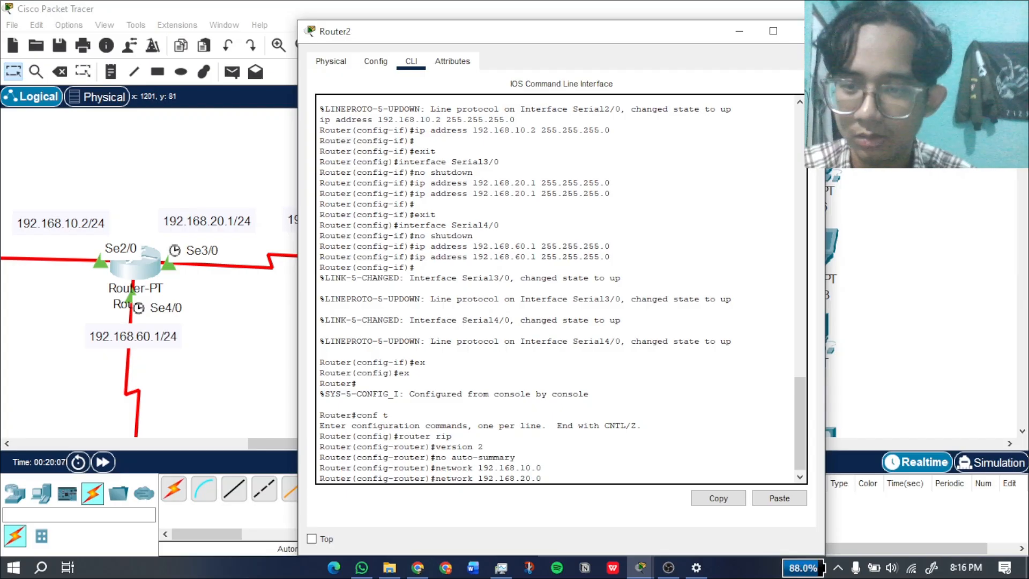
key("Return")
Advertise Router2's Serial4/0 network, 192.168.60.0, in RIP.
key("Up")
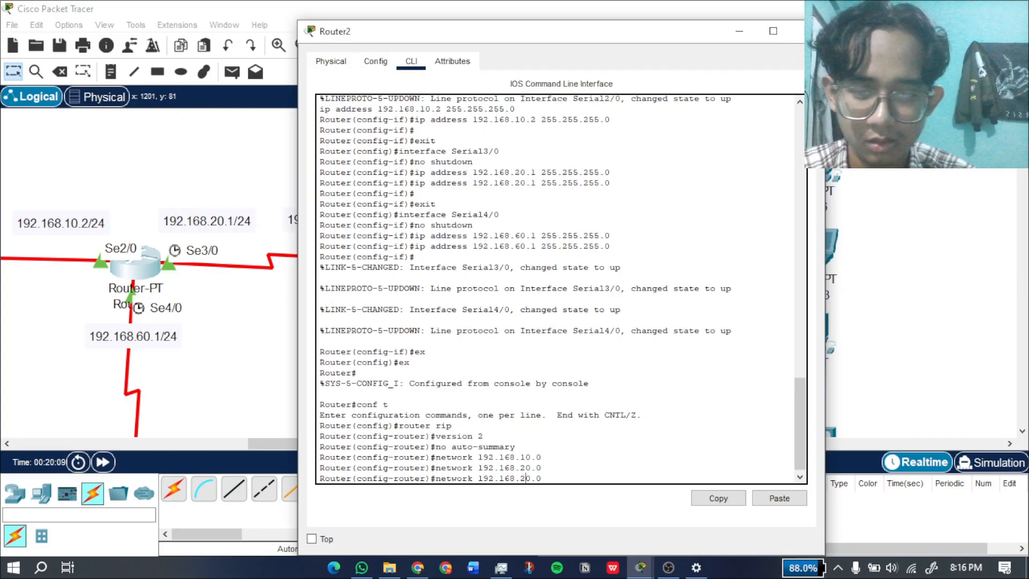
key("Left")
key("Left")
key("Left")
key("BackSpace")
type("6")
key("Return")
Exit Router2's RIP and global configuration modes and close its window.
type("e")
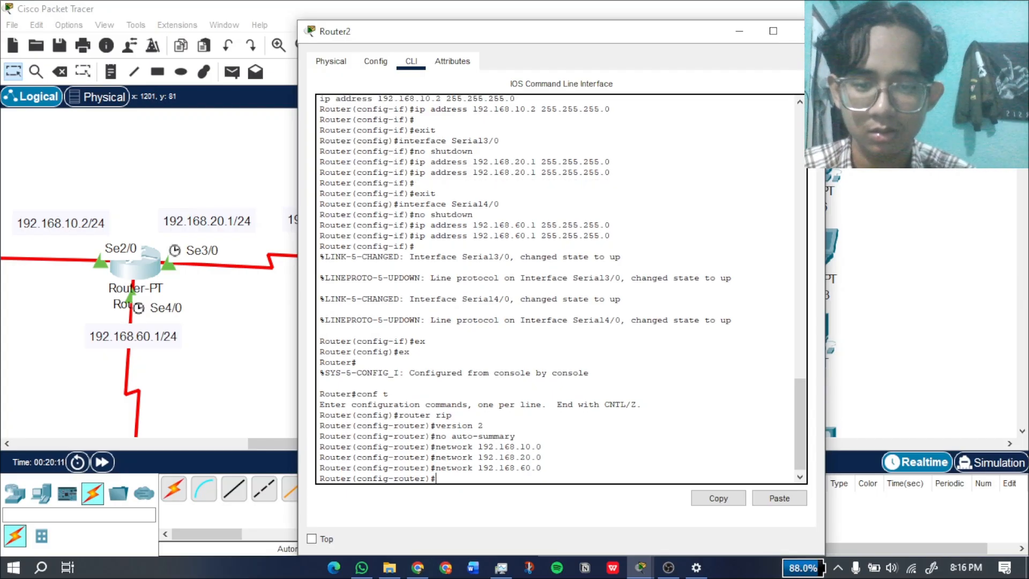
type("x")
key("Return")
type("ex")
key("Return")
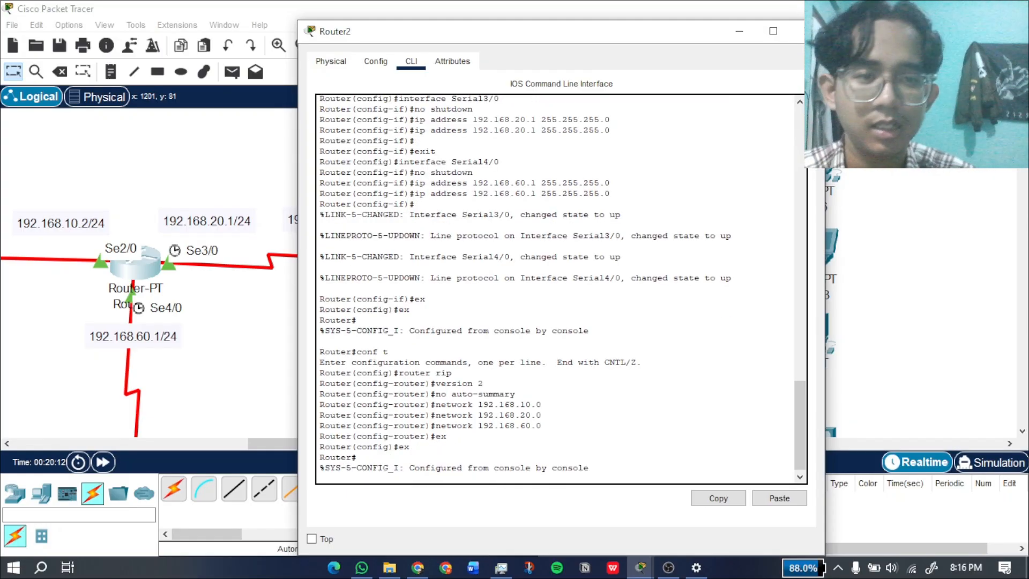
left_click(807, 31)
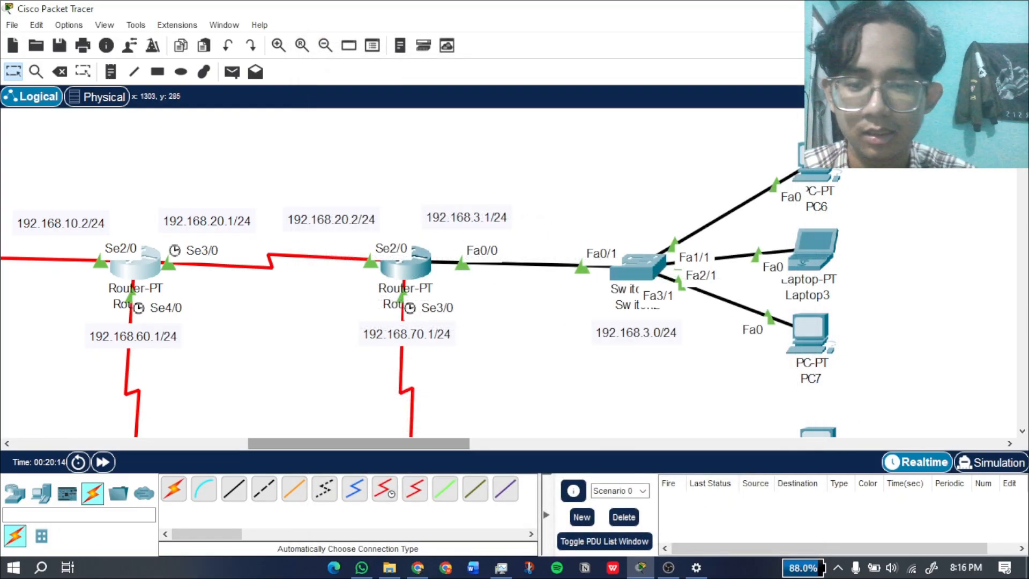
Open Router4's command line, leave the interface configuration for privileged mode, and re-enter global configuration with conf t.
left_click_drag(378, 444, 428, 444)
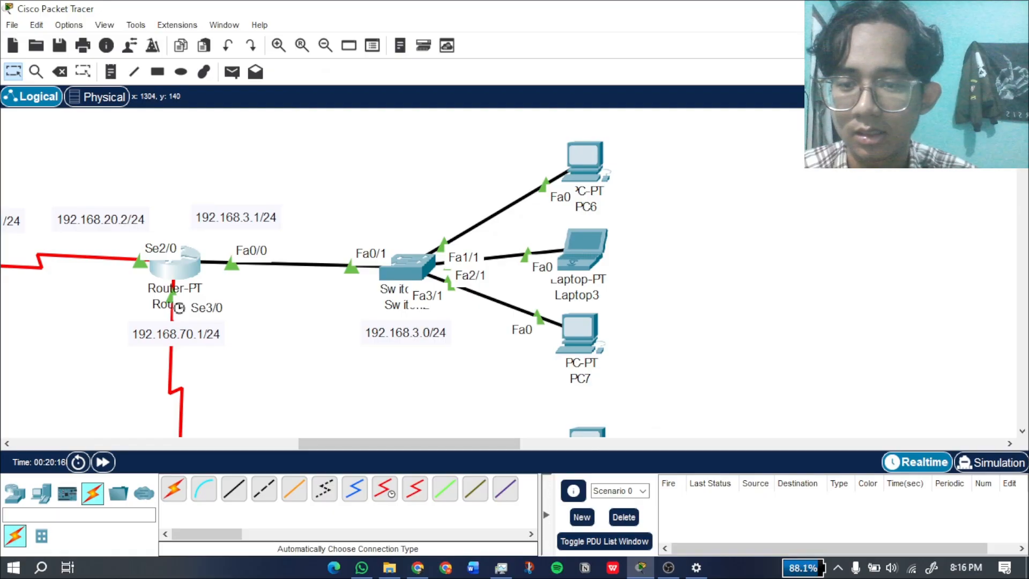
left_click(174, 265)
left_click(411, 62)
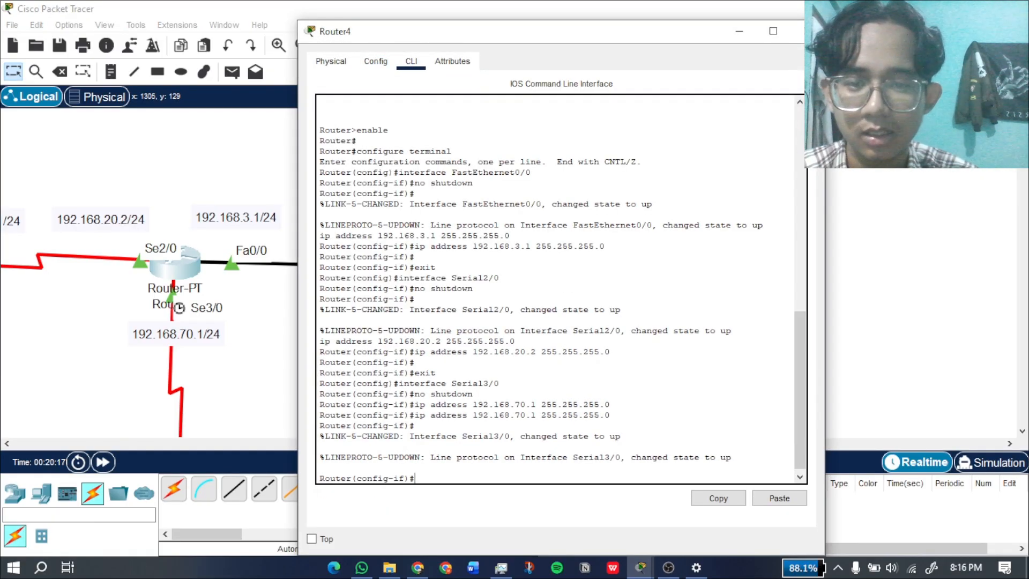
type("ex")
key("Return")
type("ex")
key("Return")
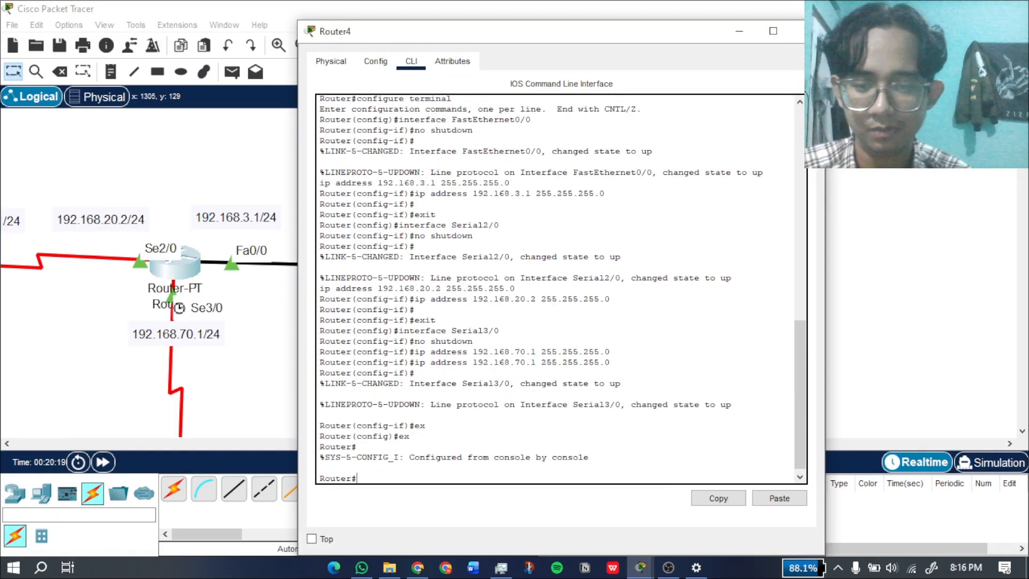
type("conf t")
key("Return")
Enable RIP routing on Router4 and set it to version 2.
type("router")
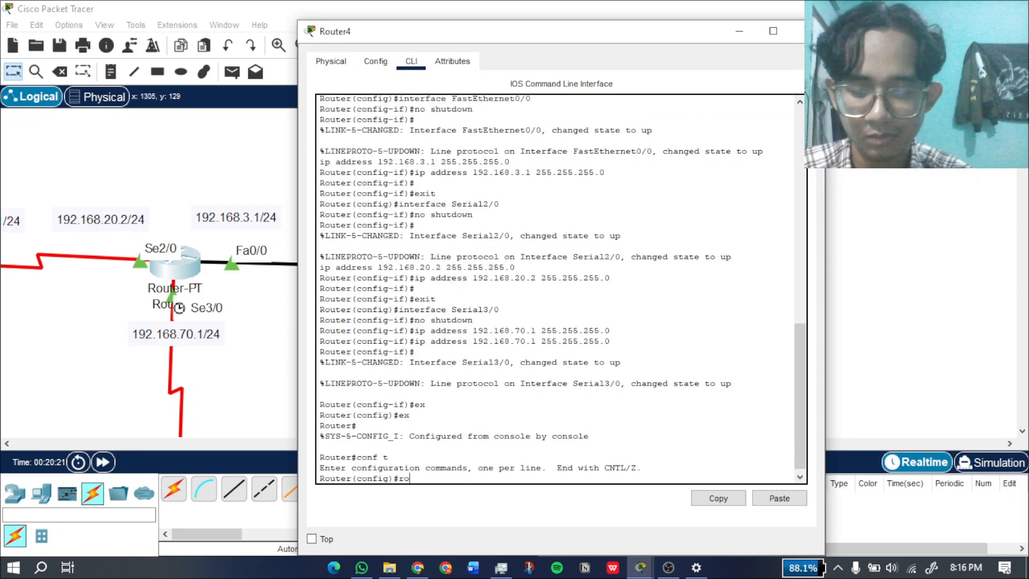
type(" rip")
key("Return")
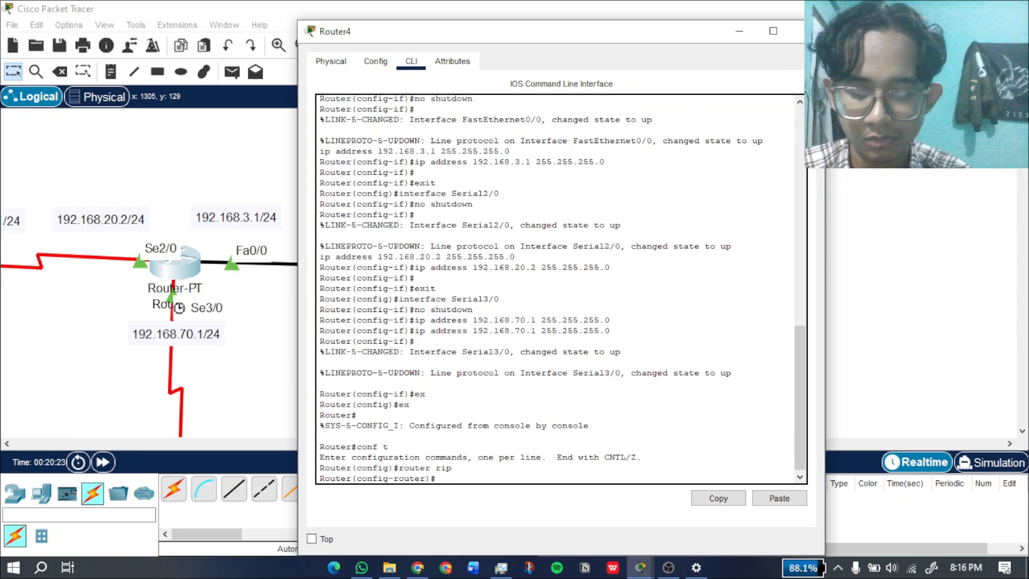
type("version 2")
key("Return")
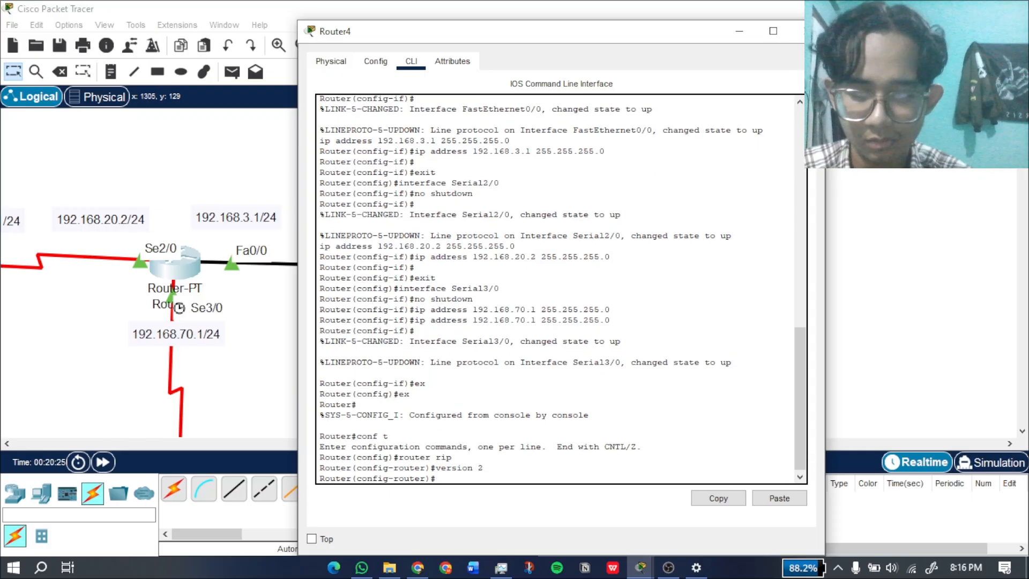
Disable RIP auto-summary on Router4 and advertise its Serial2/0 network, 192.168.20.0.
type("no auto-summary")
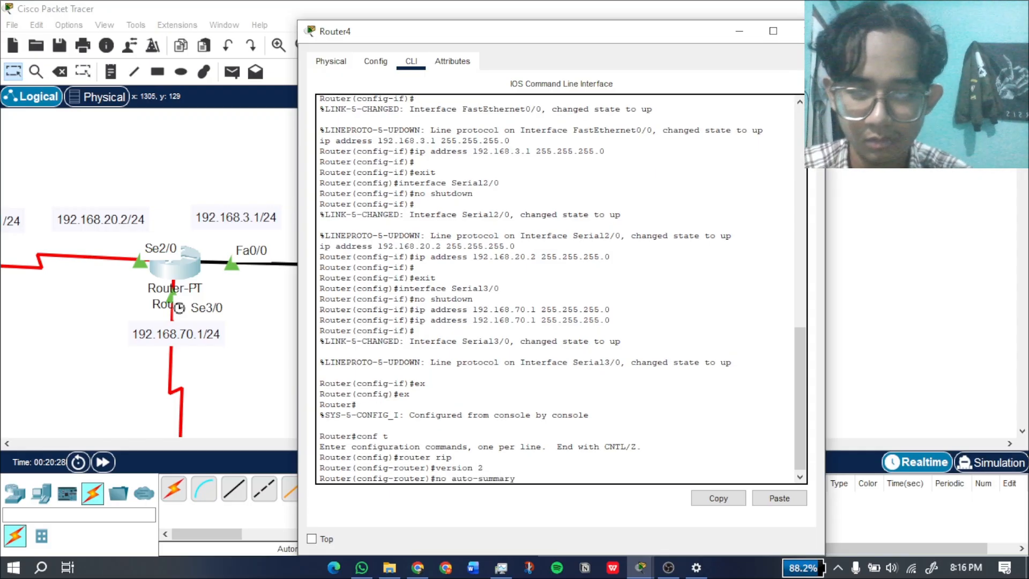
key("Return")
type("ne")
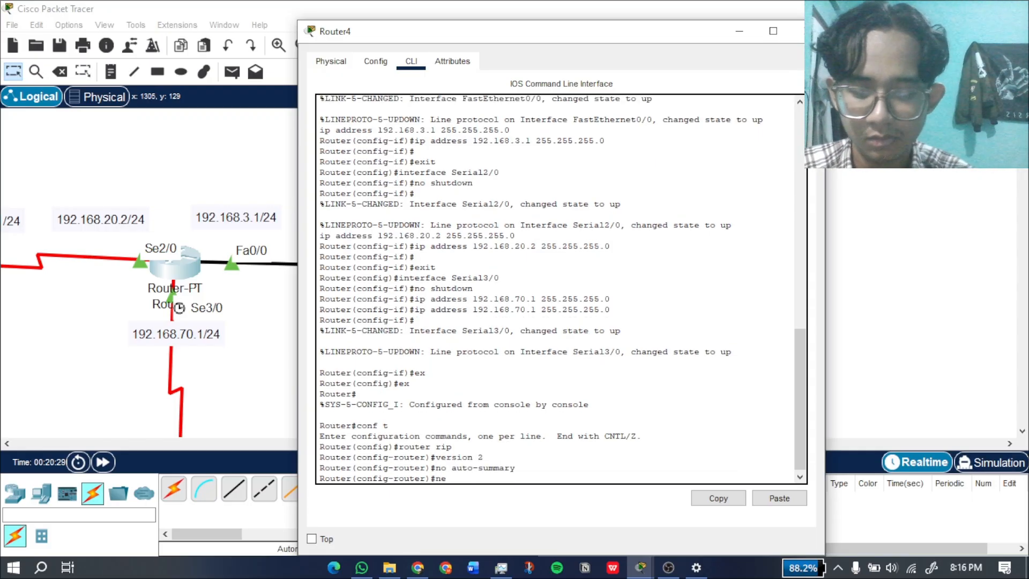
type("twork 192")
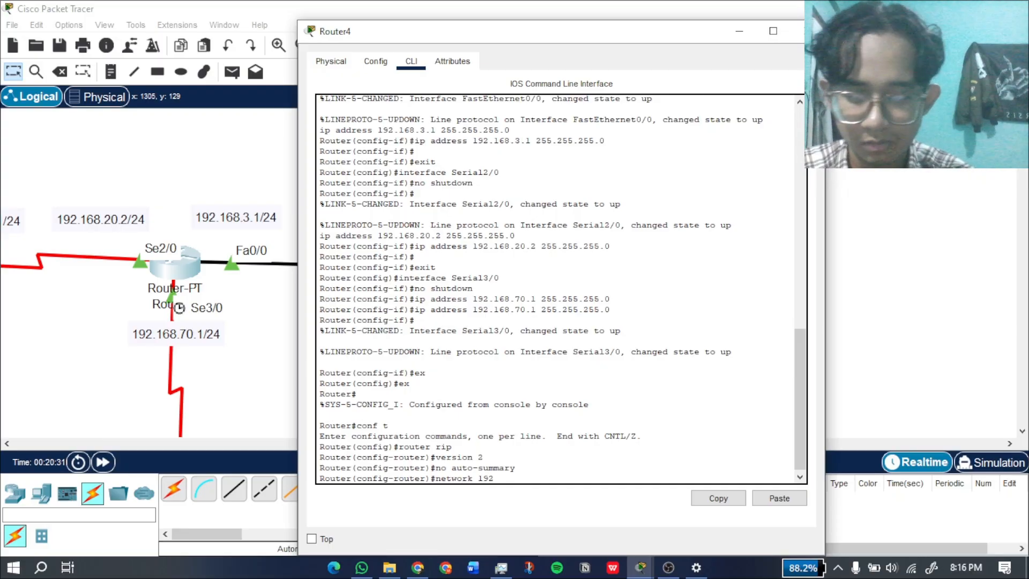
type(".168.20.0")
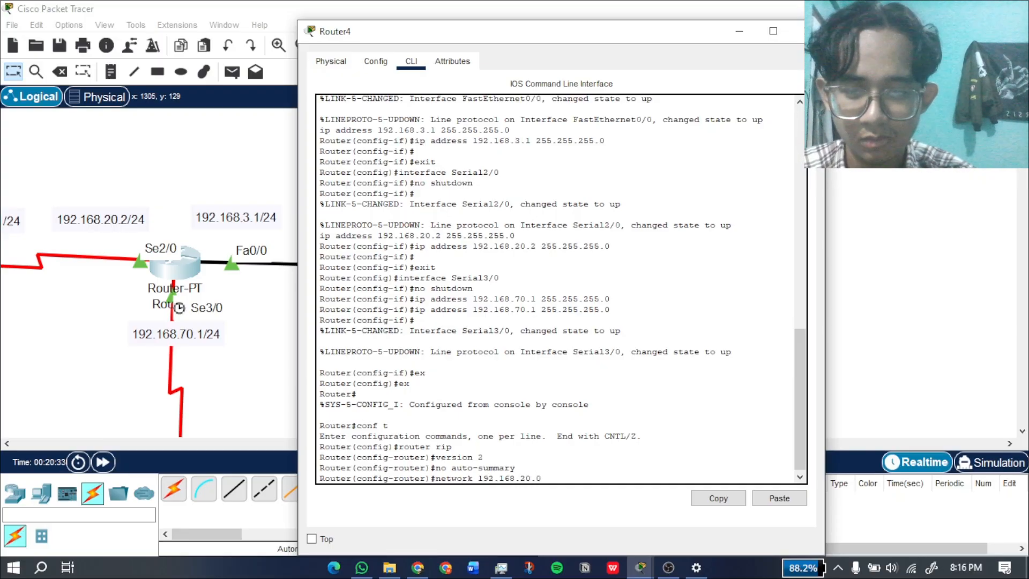
key("Return")
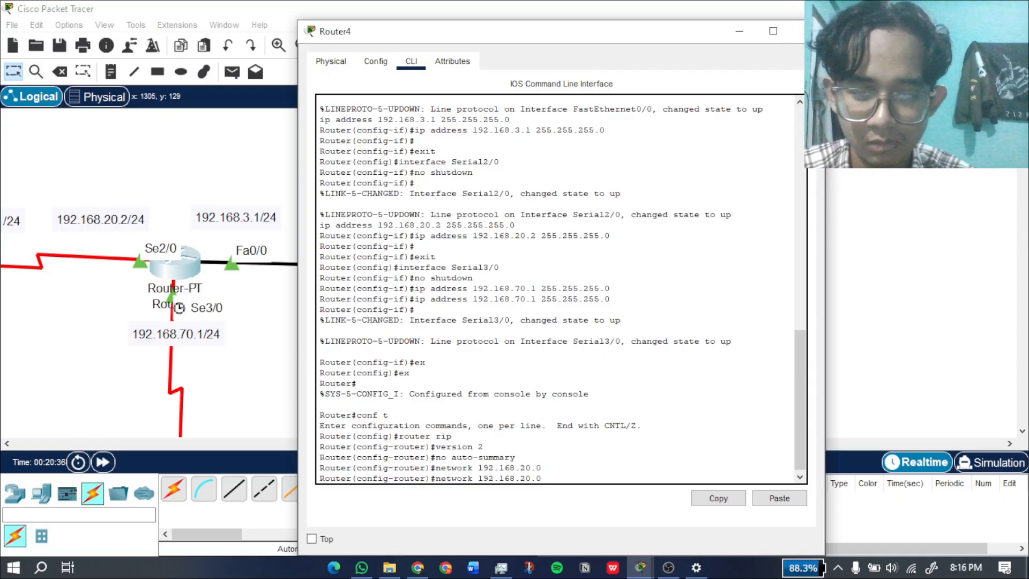
Advertise Router4's FastEthernet0/0 network, 192.168.3.0, in RIP.
key("BackSpace")
key("BackSpace")
type("3")
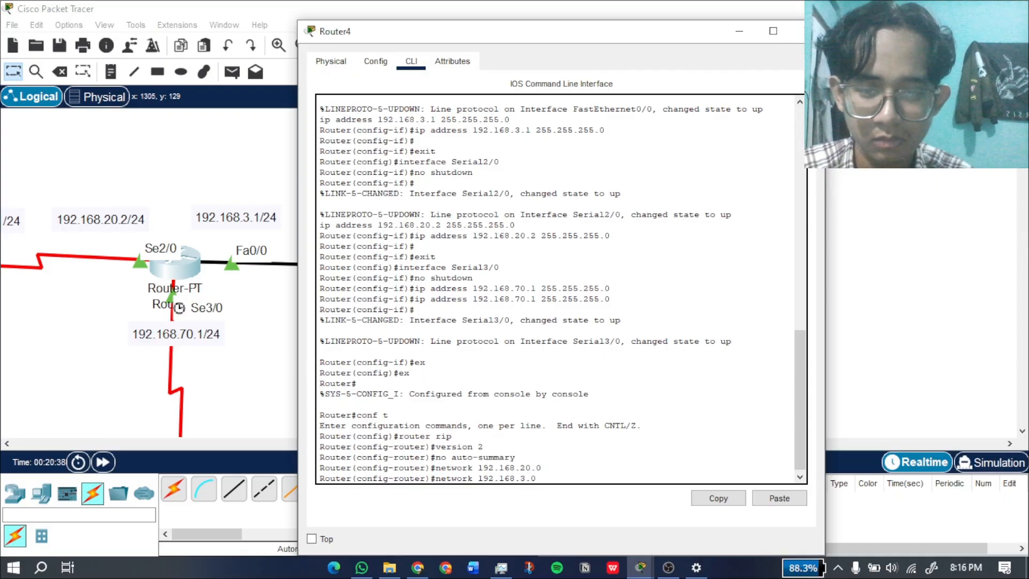
key("Return")
Advertise Router4's Serial3/0 network, 192.168.70.0, in RIP.
key("Up")
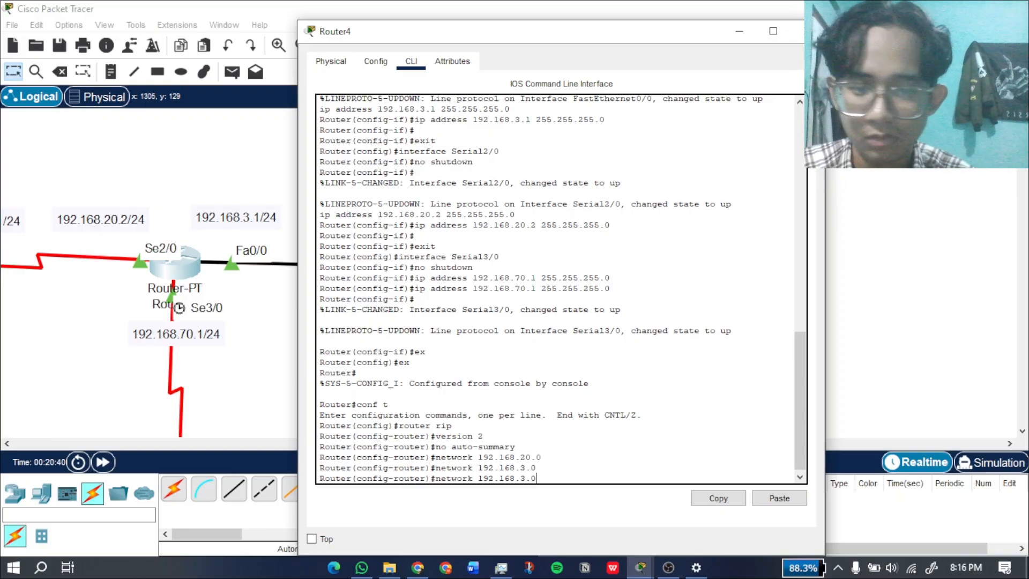
key("Left")
key("Left")
key("BackSpace")
type("70")
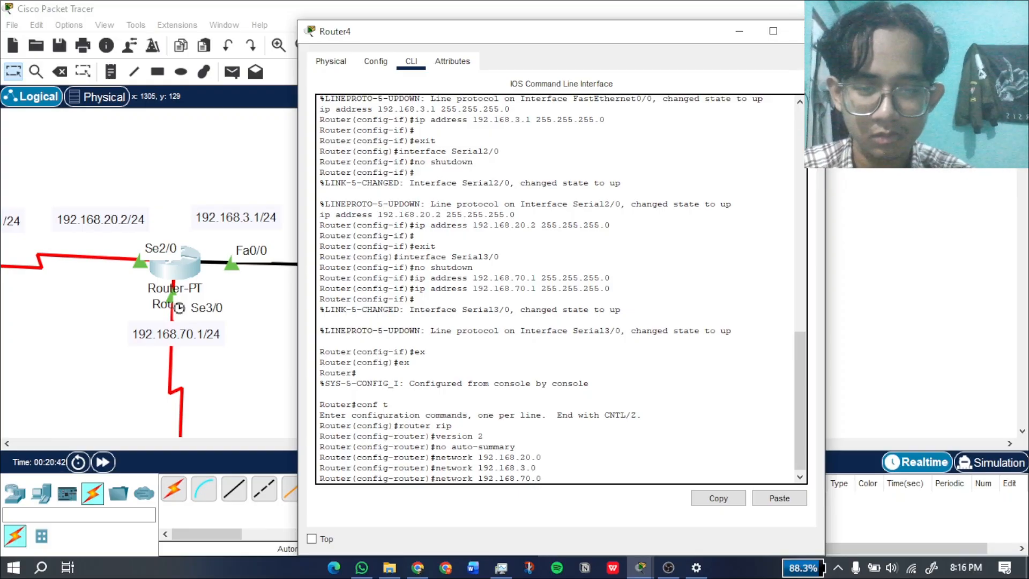
key("Return")
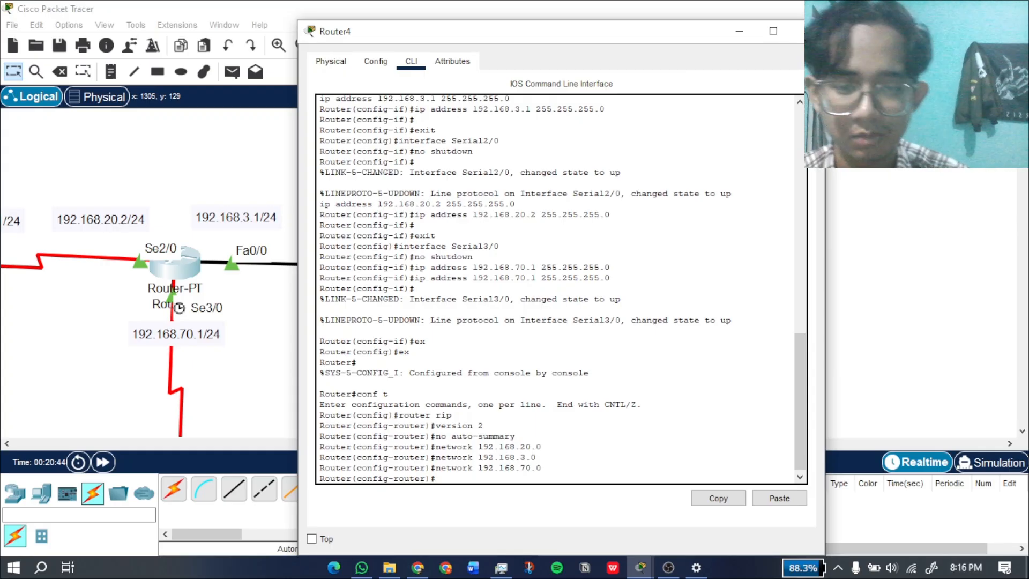
Exit Router4's RIP and global configuration modes and close its window.
type("ex")
key("Return")
type("ex")
key("Return")
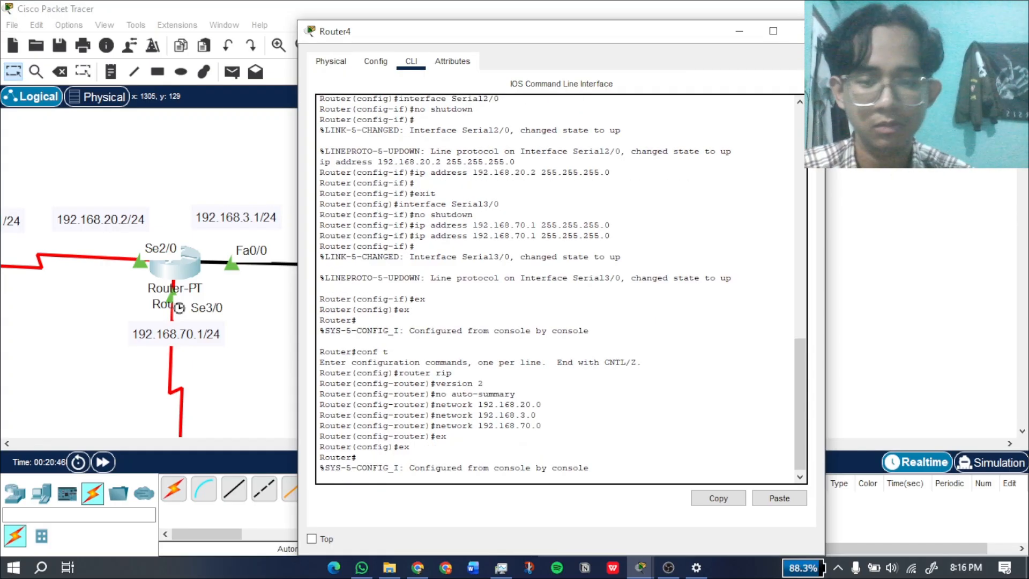
left_click(807, 31)
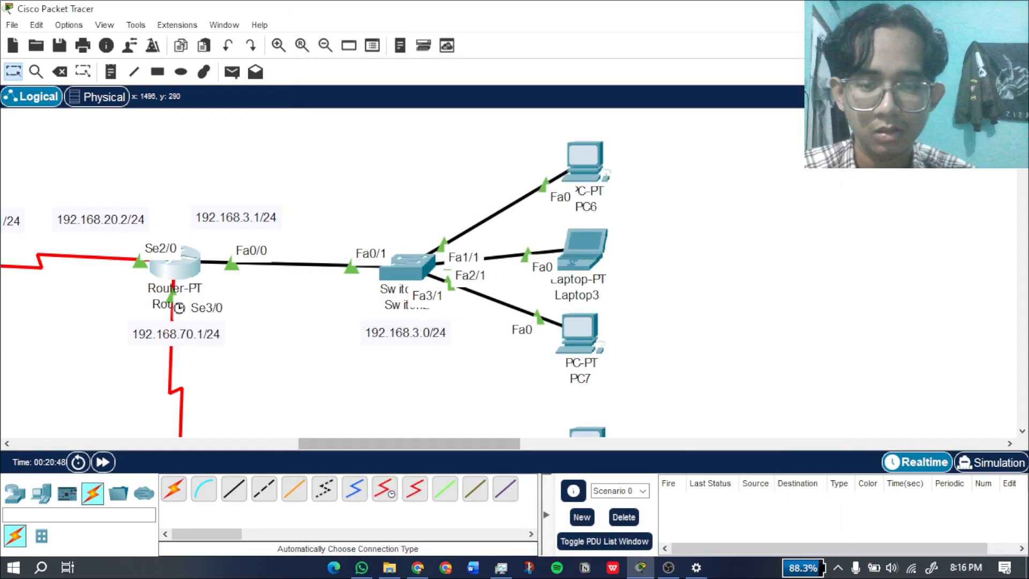
Open Router1's command line and place its window so that Router1 and its address labels remain visible in the topology.
left_click_drag(384, 444, 214, 443)
scroll(497, 289, "down", 5)
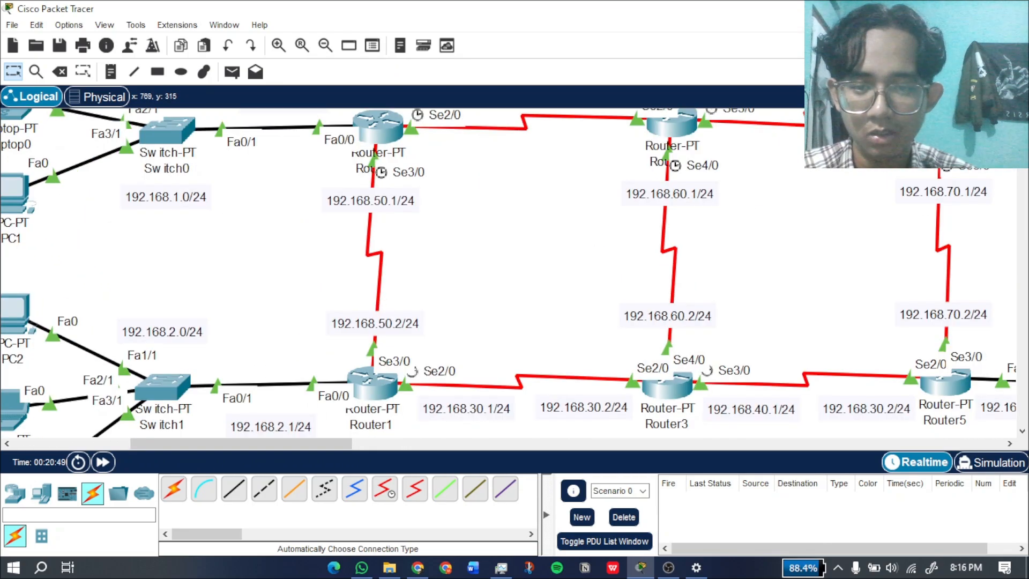
left_click(372, 287)
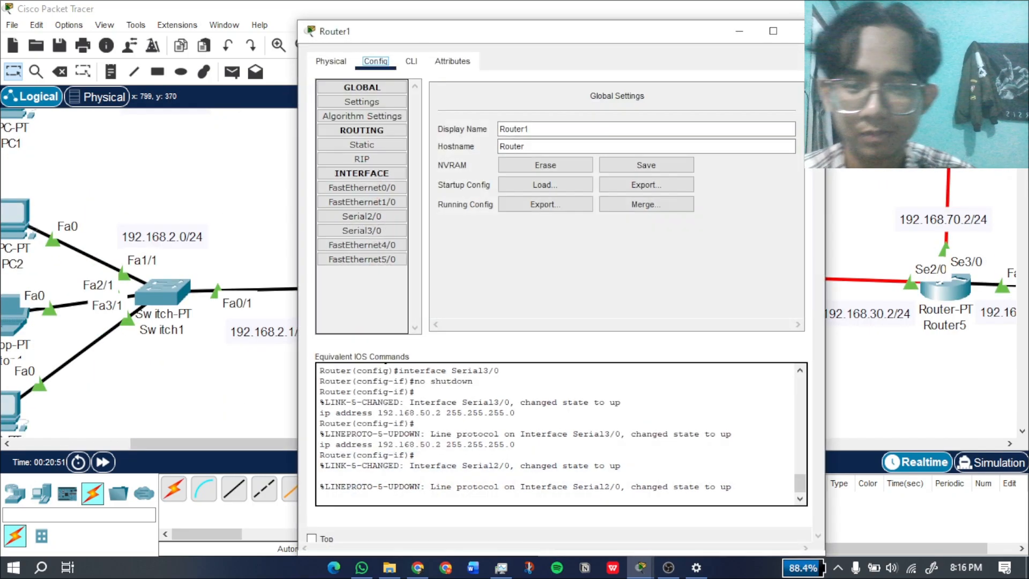
left_click_drag(412, 31, 561, 26)
left_click(560, 56)
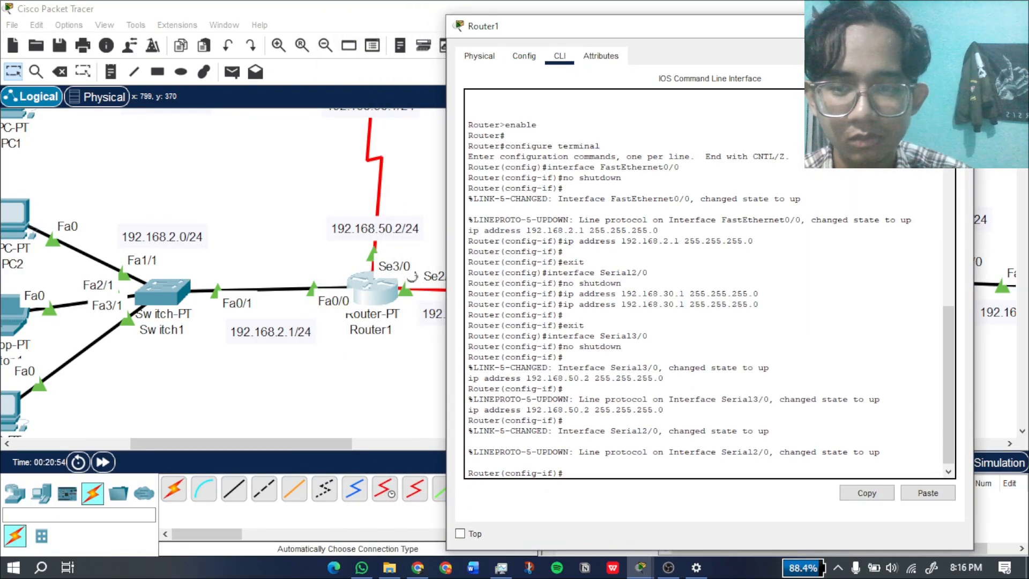
left_click_drag(278, 444, 319, 444)
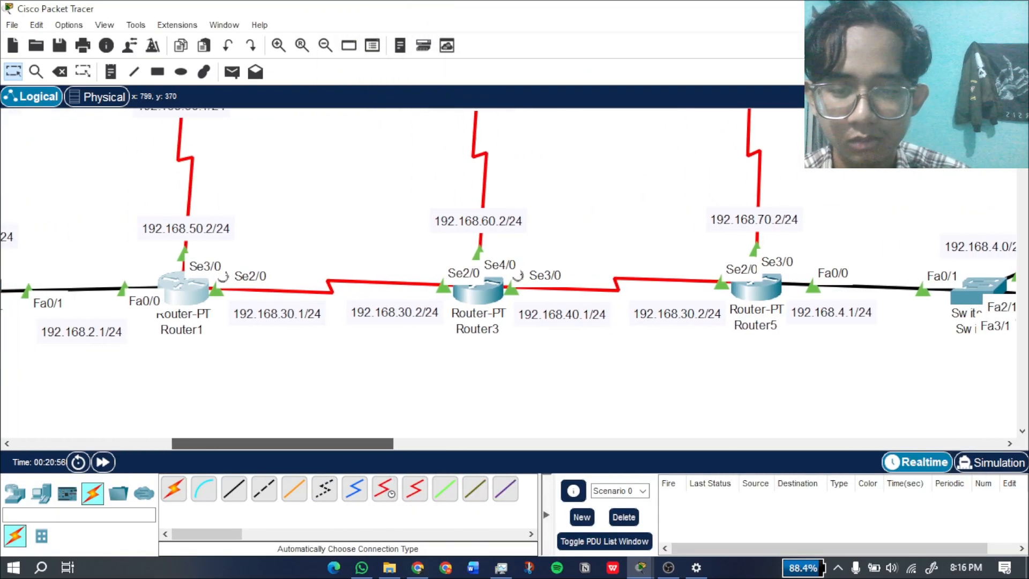
mouse_move(640, 567)
left_click(722, 499)
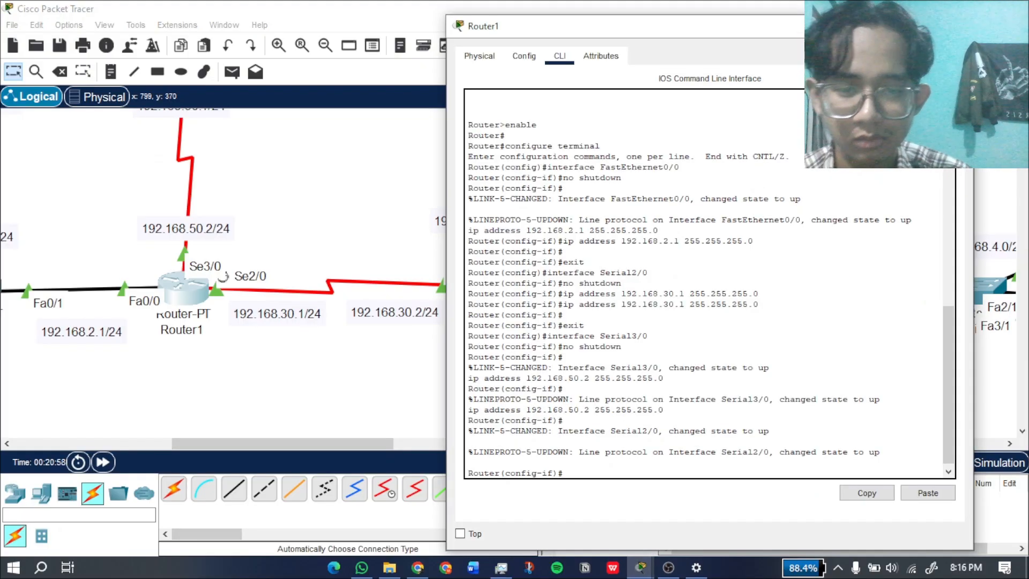
Leave Router1's interface configuration for privileged mode and re-enter global configuration with conf t.
type("ex")
key("Return")
type("ex")
key("Return")
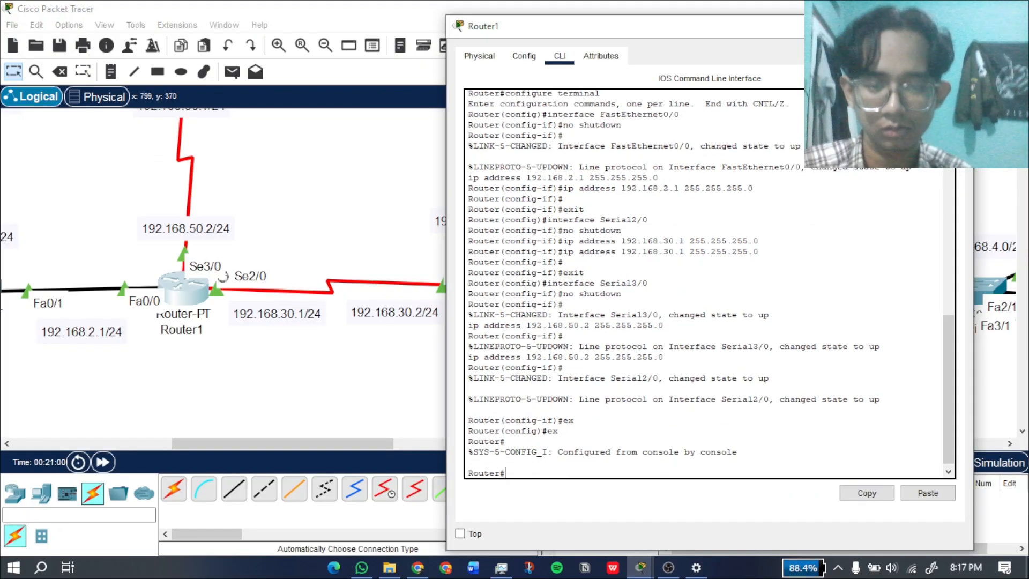
type("conf t")
key("Return")
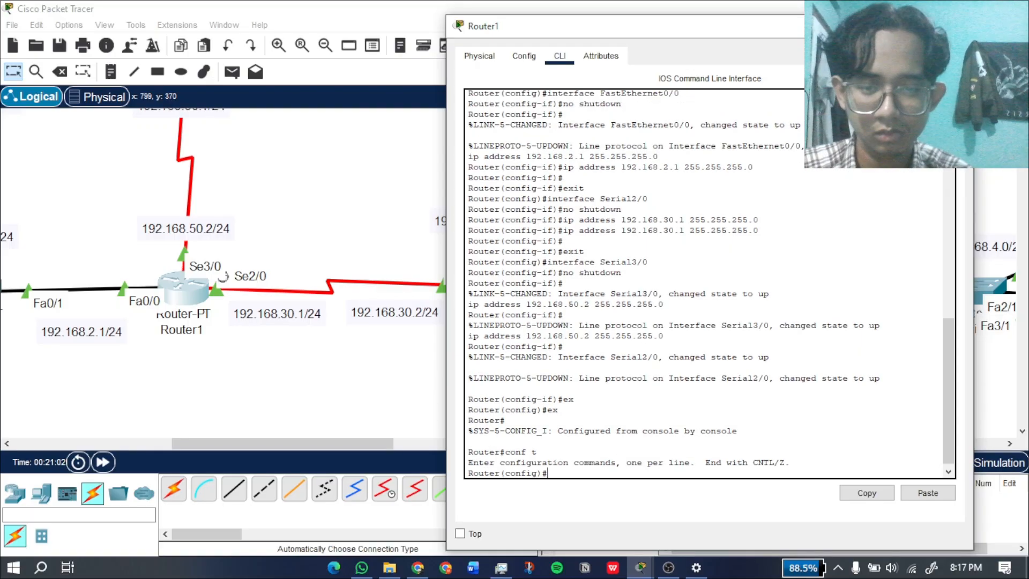
type("192")
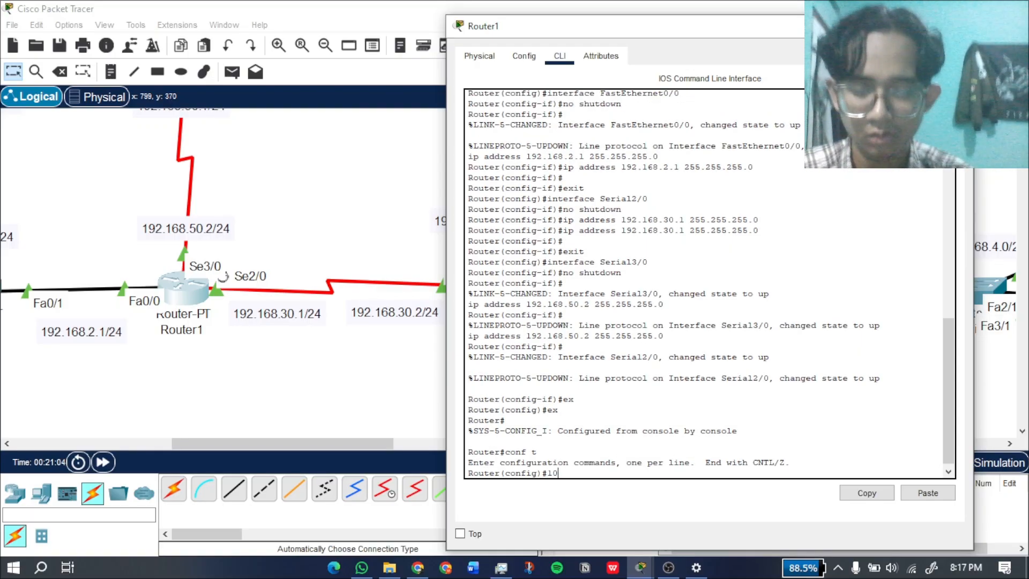
key("BackSpace")
key("BackSpace")
key("BackSpace")
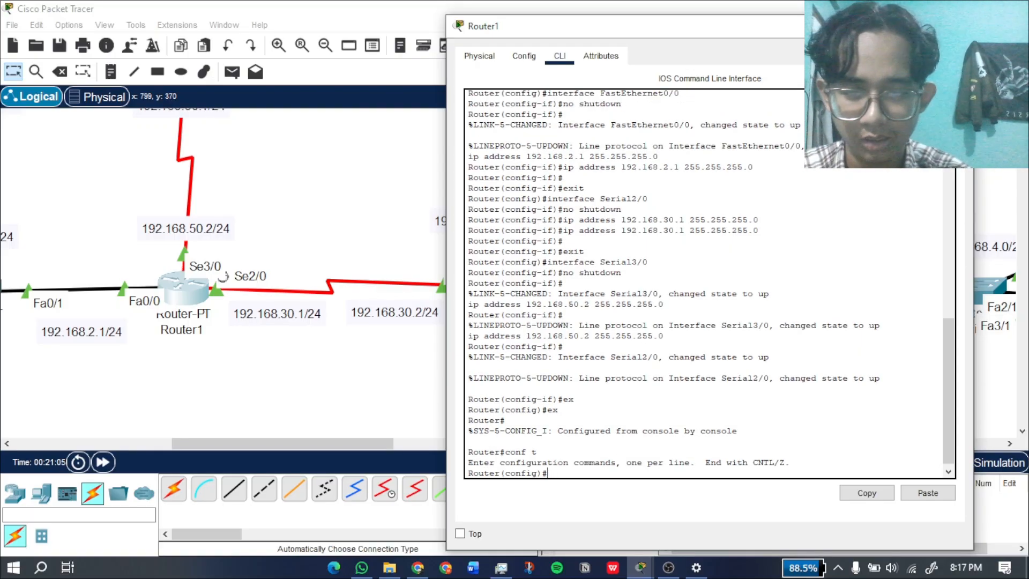
Enable RIP routing on Router1 and set it to version 2.
type("router")
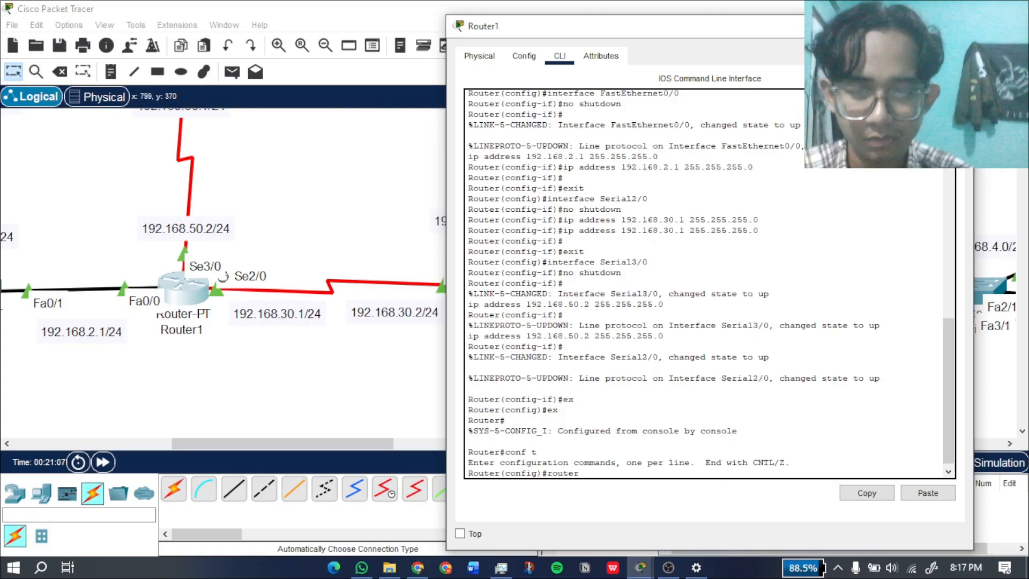
type(" rip")
key("Return")
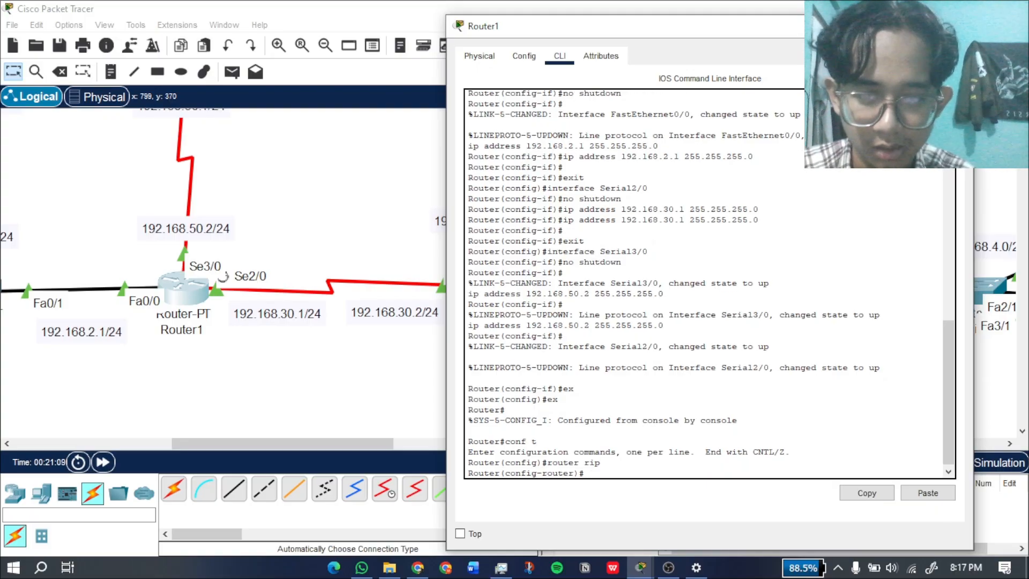
type("version 2")
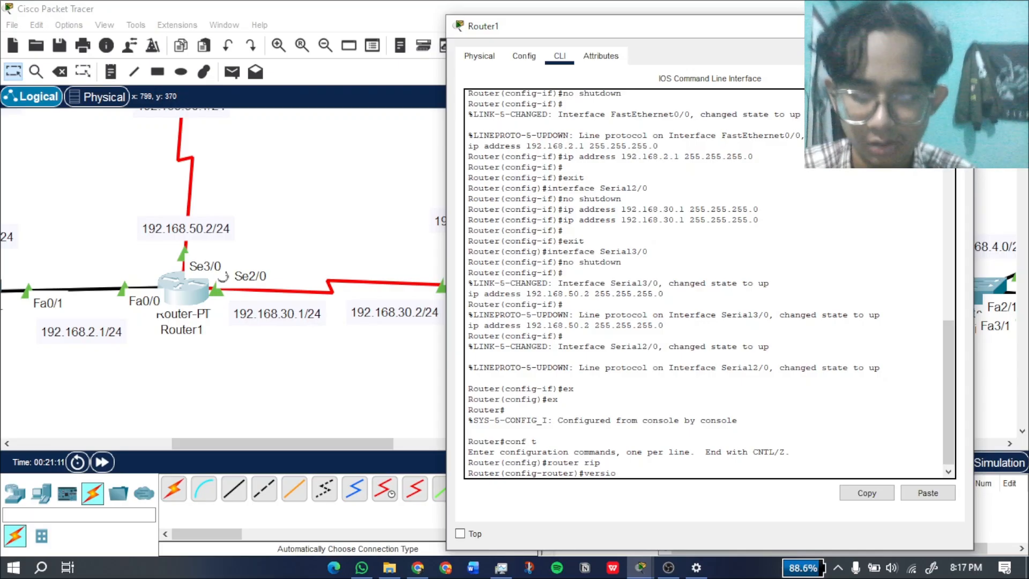
key("Return")
Disable RIP auto-summary on Router1 with no auto-summary, correcting the misspelled command.
type("no su")
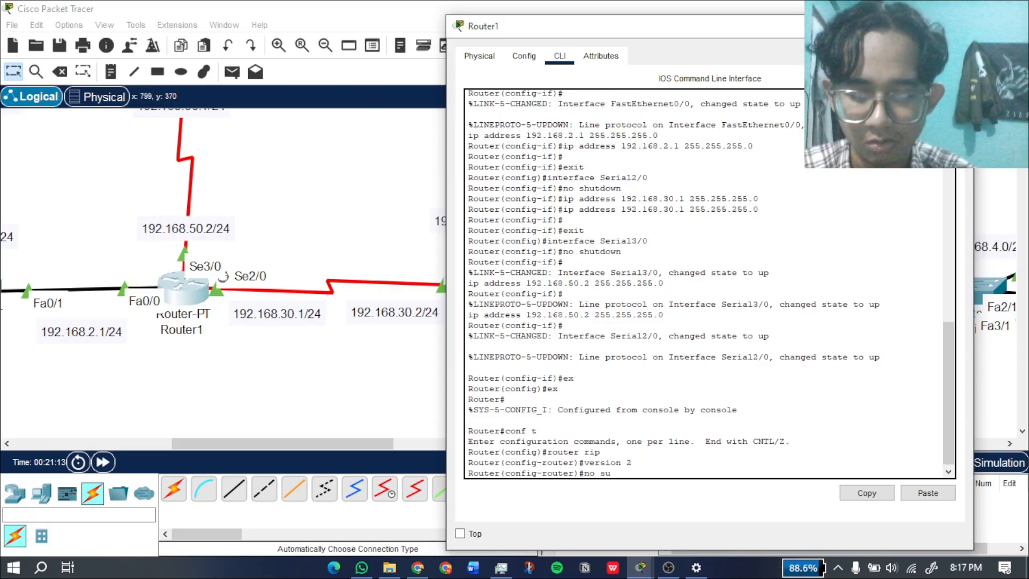
type("to-summary")
key("Return")
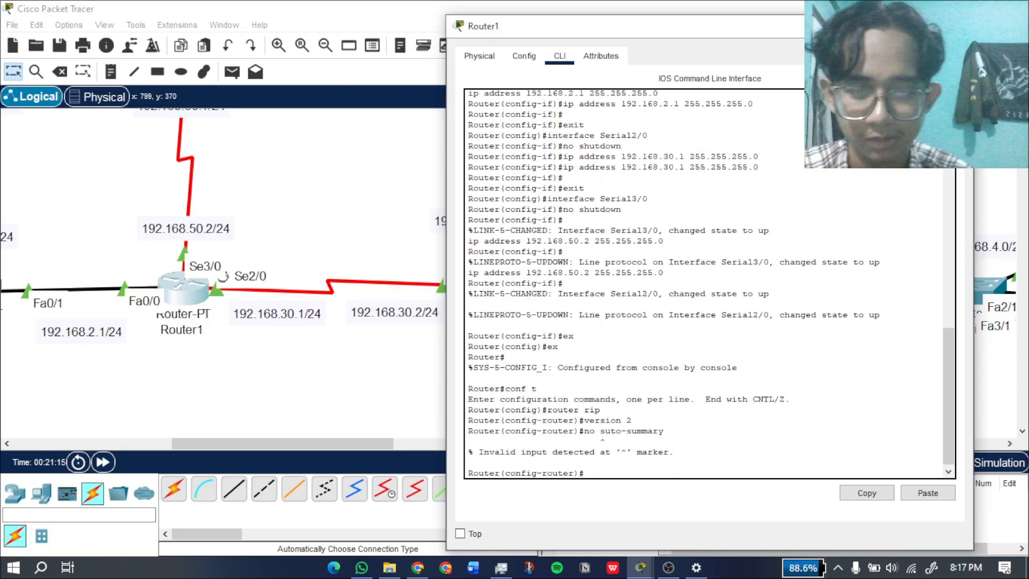
key("Up")
key("Left")
key("Left")
key("Left")
key("Left")
key("Left")
key("Left")
key("Left")
key("Left")
key("Left")
key("Left")
key("Left")
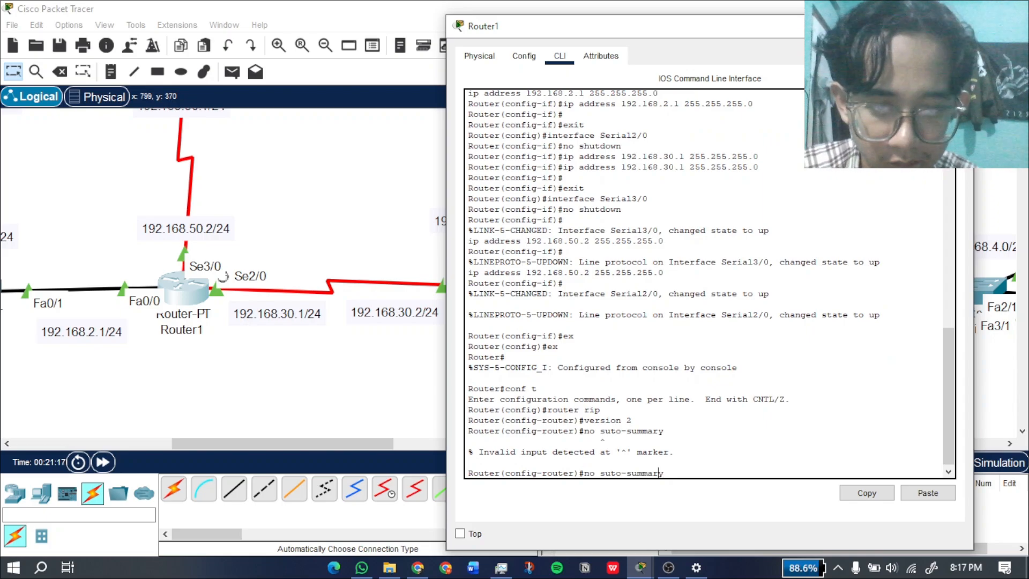
key("Return")
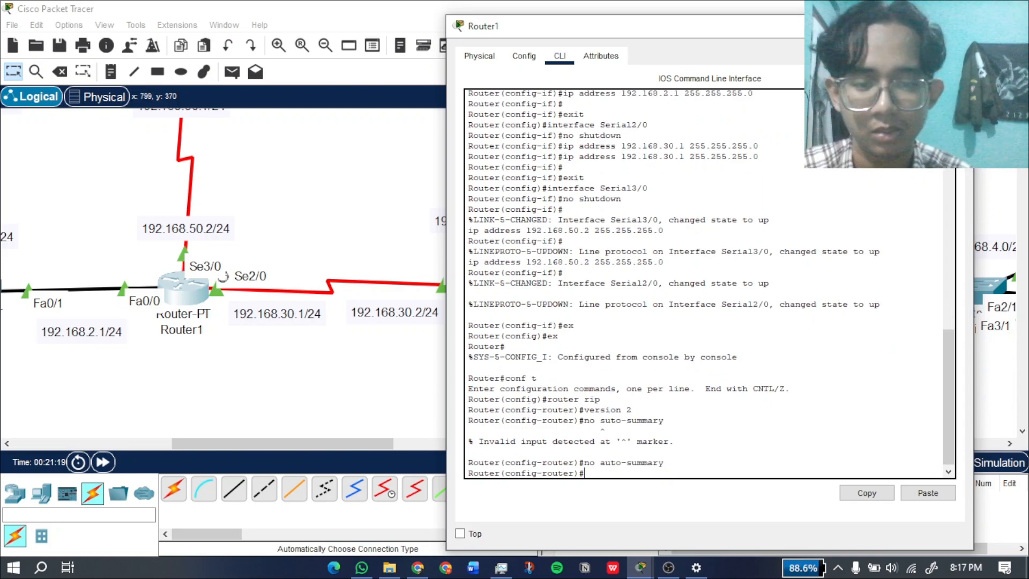
Advertise Router1's FastEthernet0/0 network, 192.168.2.0, in RIP.
type("network")
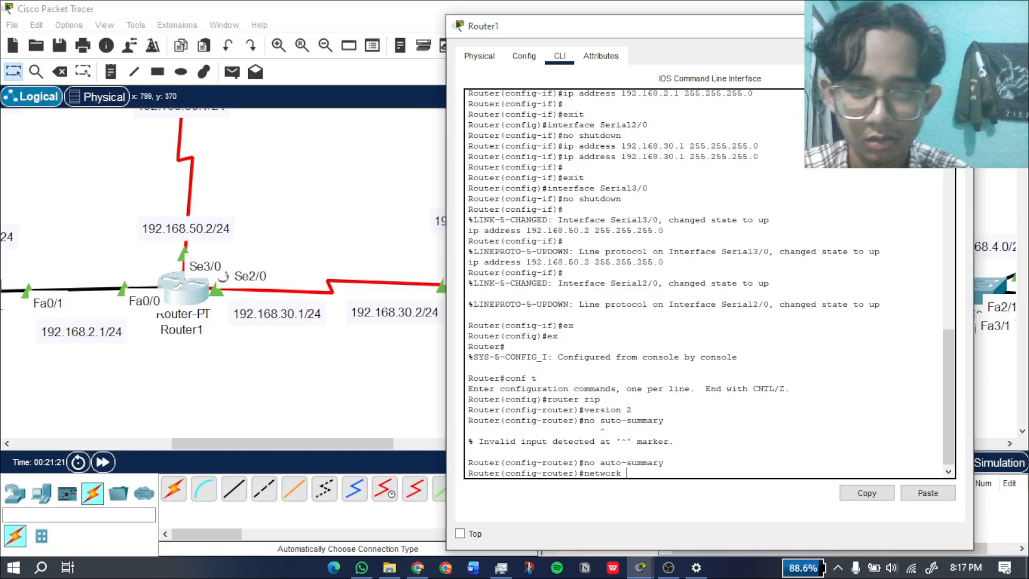
type(" 192")
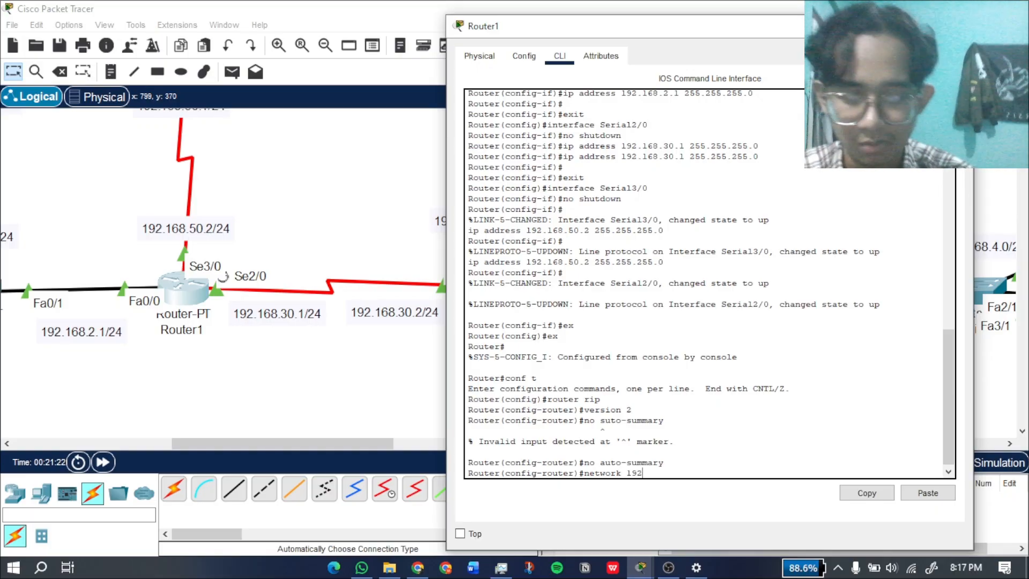
type(".168.2.0")
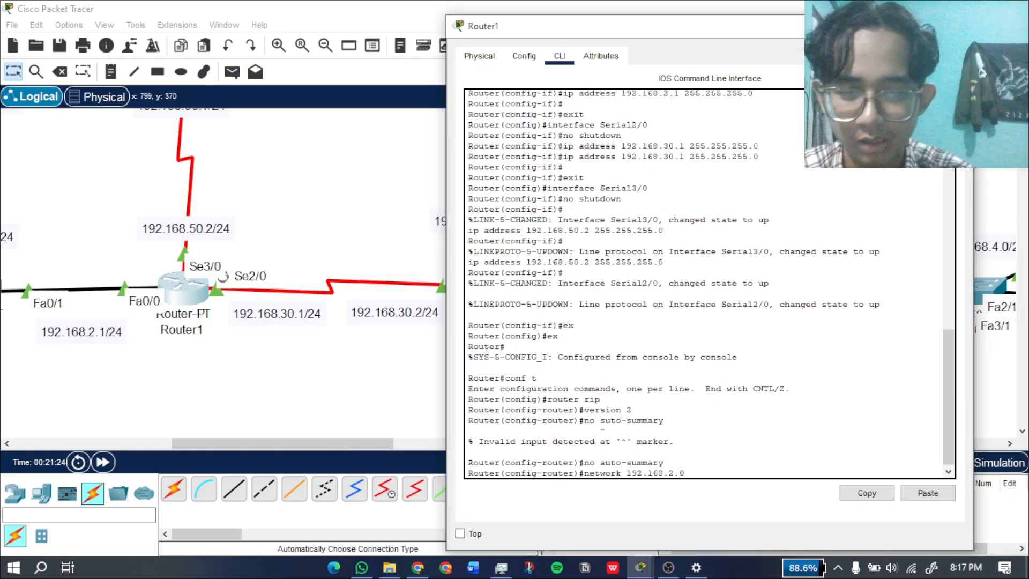
key("Return")
Advertise Router1's Serial3/0 network, 192.168.50.0, in RIP.
key("Up")
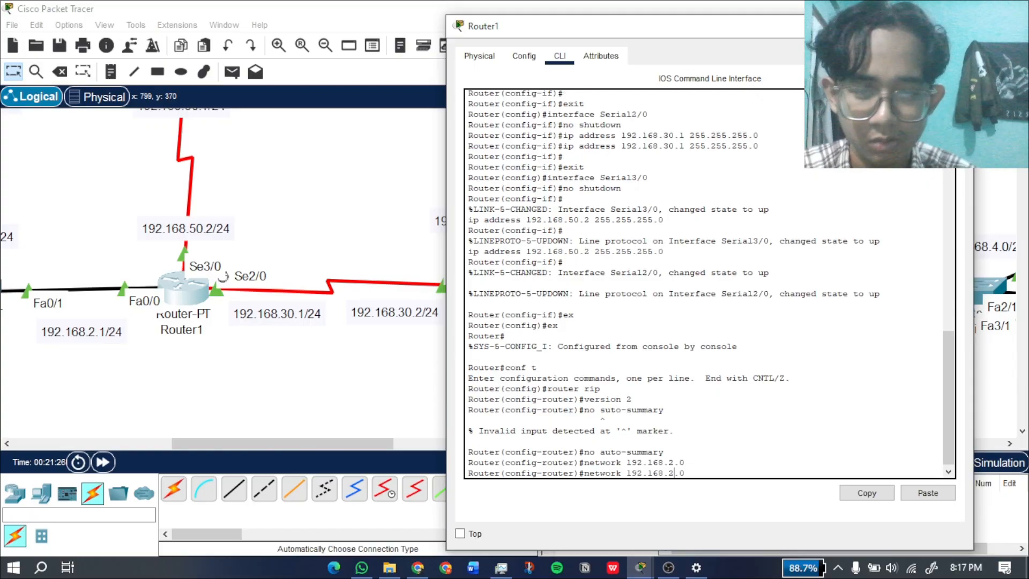
key("BackSpace")
key("BackSpace")
key("BackSpace")
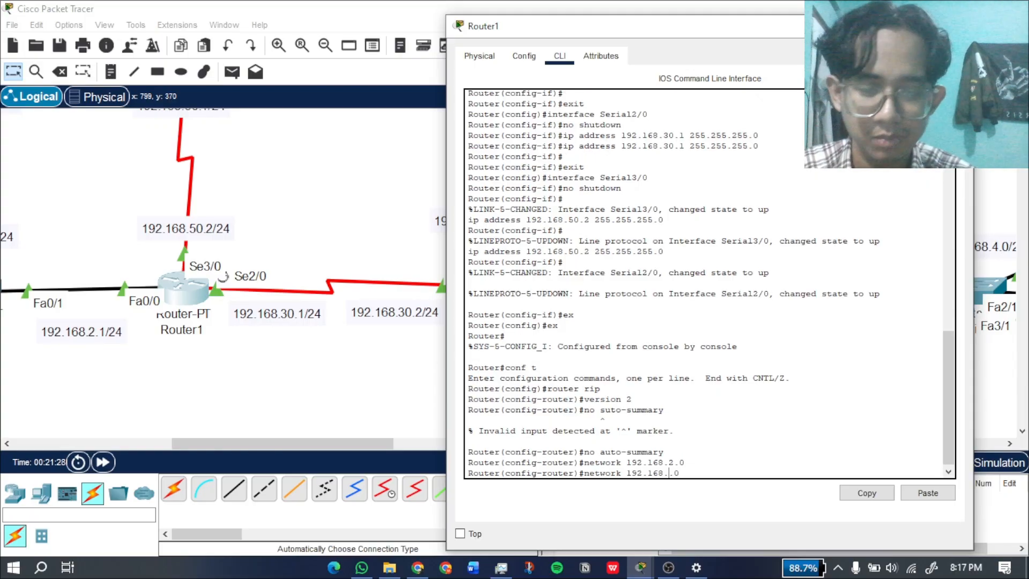
type("50.0")
key("Return")
Advertise Router1's Serial2/0 network, 192.168.30.0, in RIP.
key("Up")
key("Left")
key("Left")
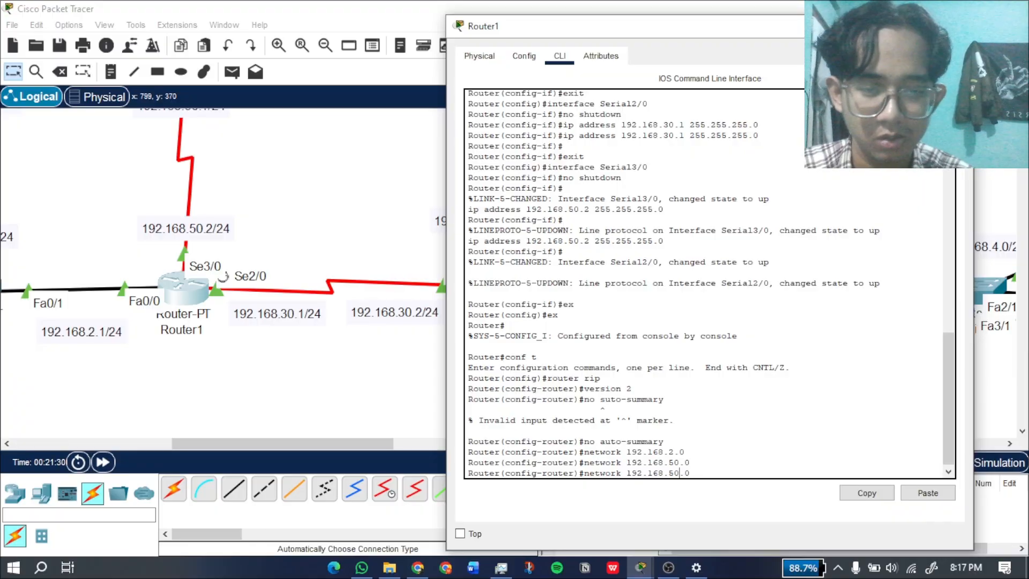
key("Left")
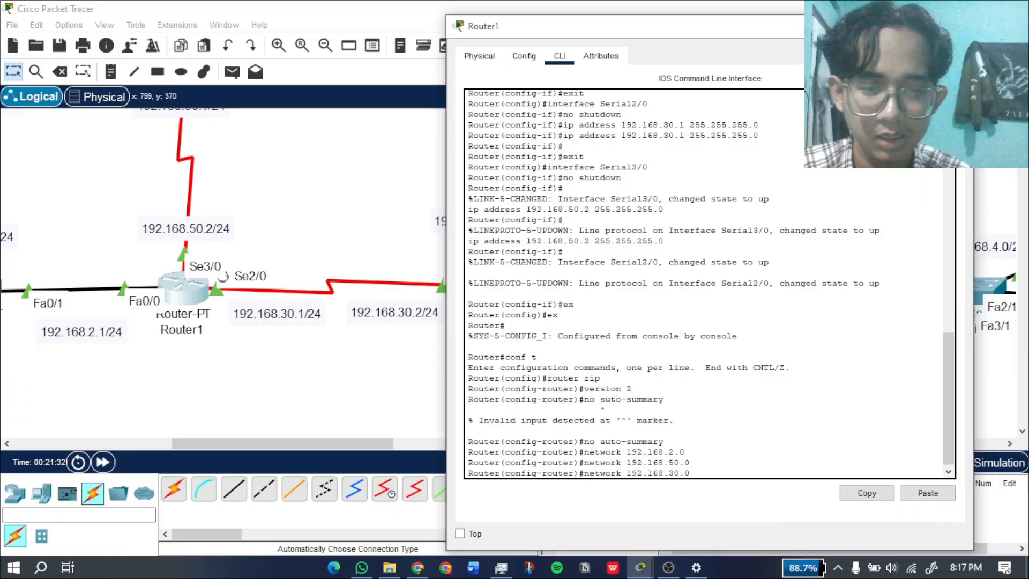
key("Return")
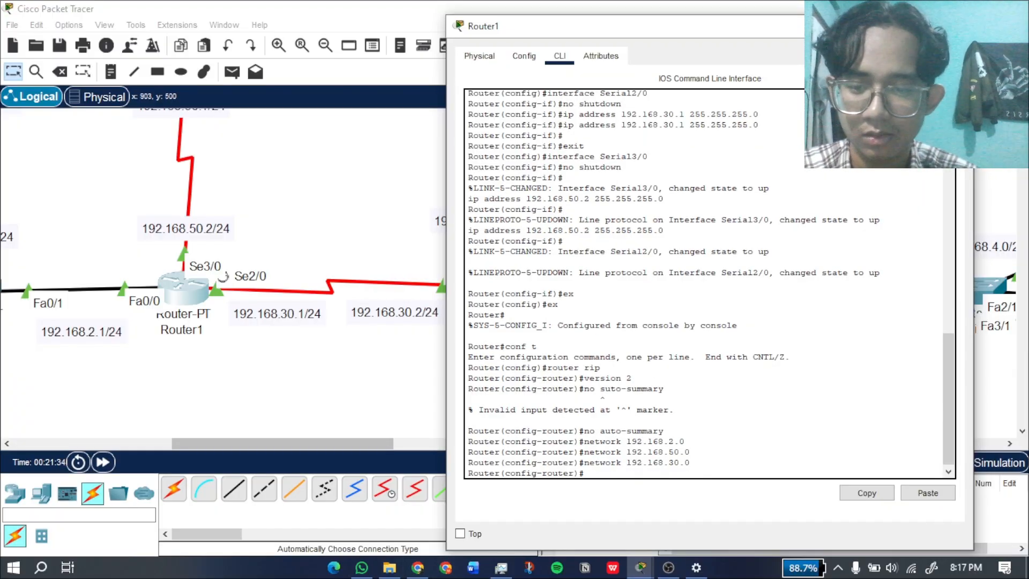
Exit RIP and global configuration modes on Router1 and close its window.
left_click_drag(305, 443, 376, 444)
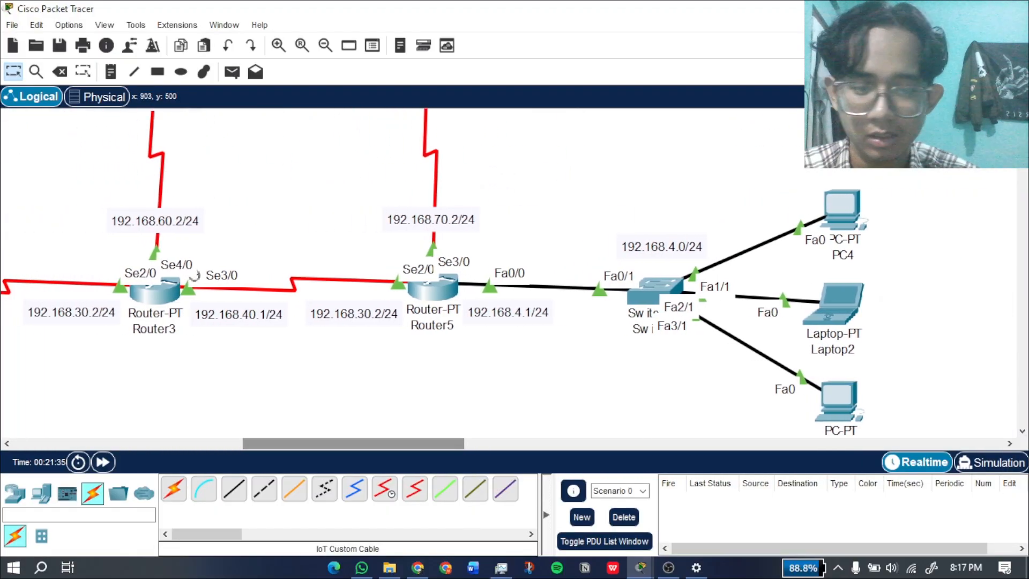
mouse_move(640, 567)
left_click(721, 509)
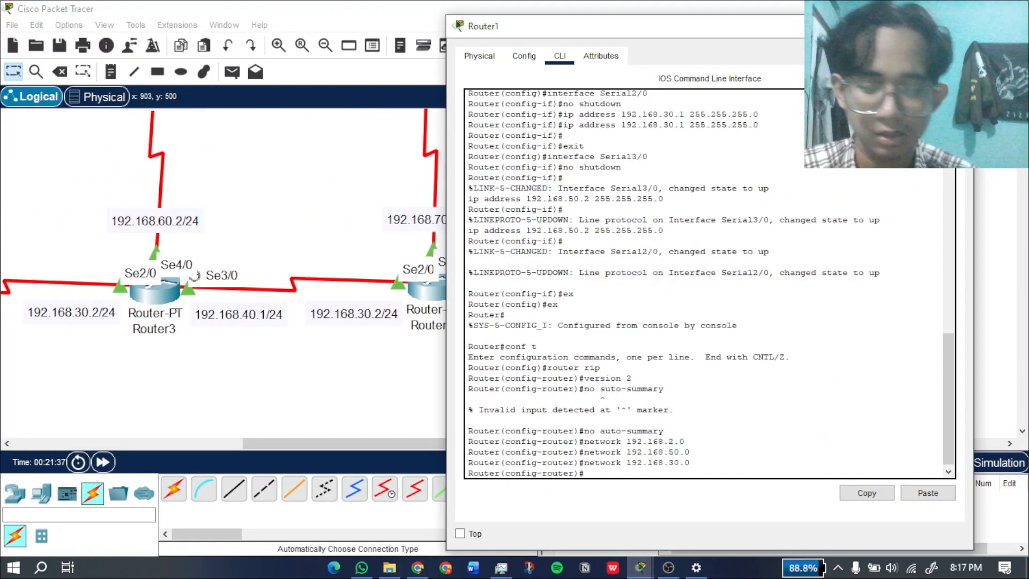
type("ex")
key("Return")
type("ex")
key("Return")
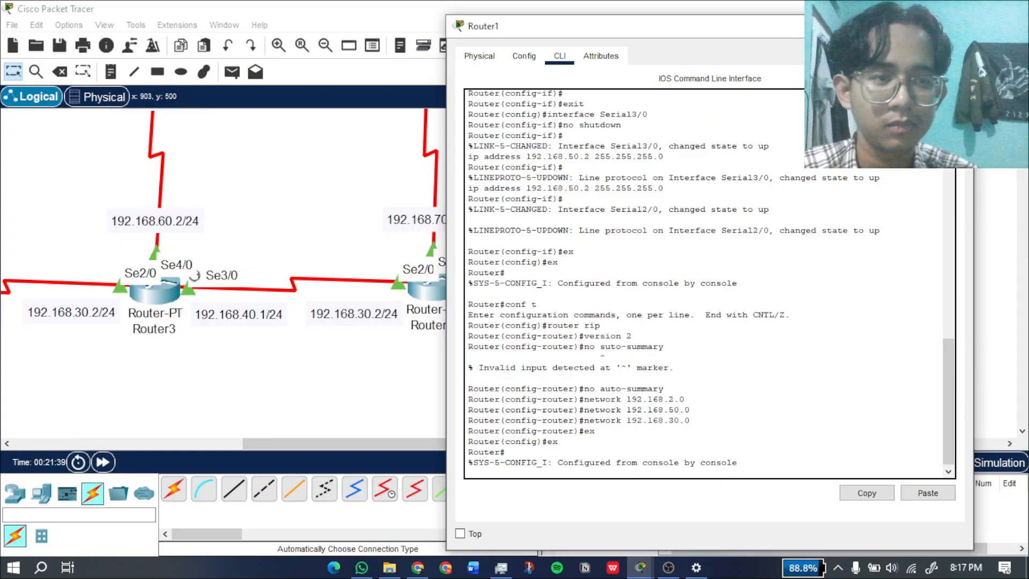
left_click(960, 25)
Open Router3, leave its interface configuration, and enable RIP version 2 from global configuration mode.
left_click(155, 289)
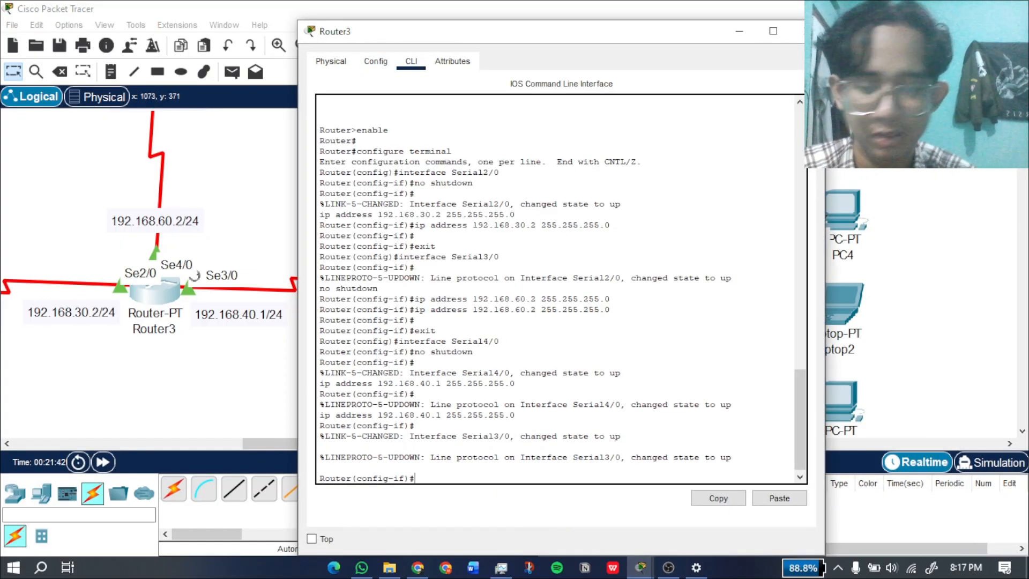
type("ex")
key("Return")
type("ex")
key("Return")
type("conf t")
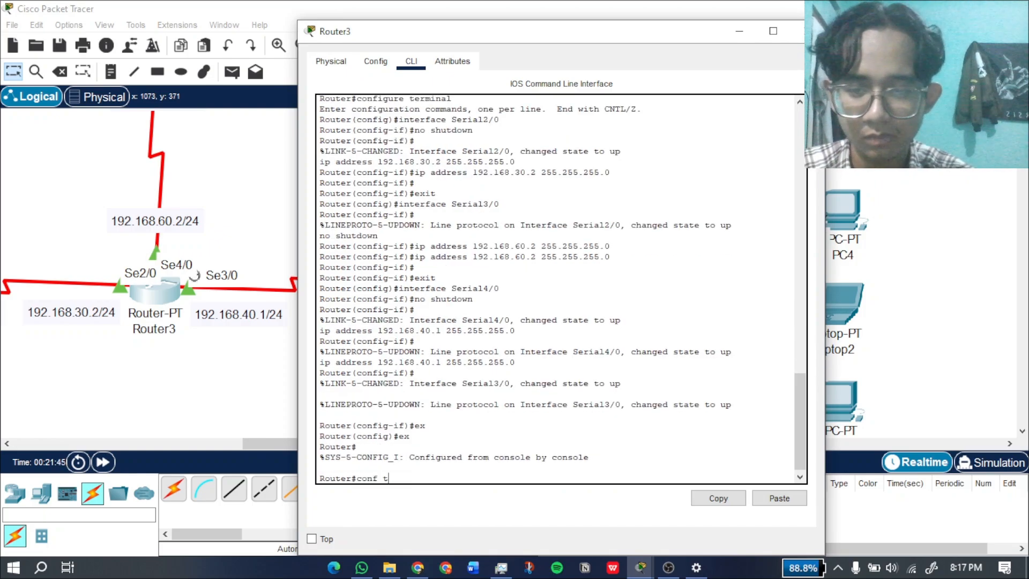
key("Return")
type("router rip")
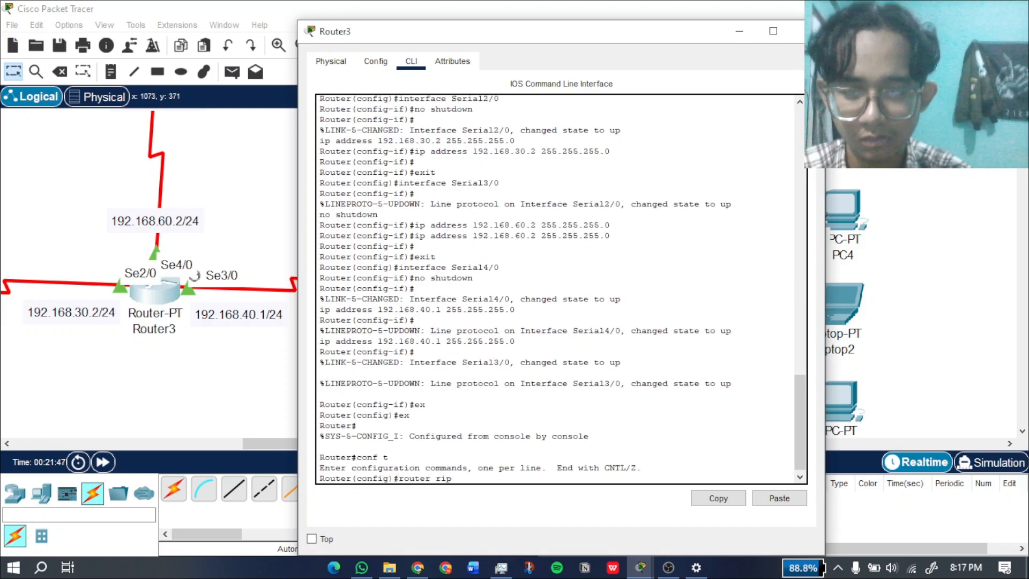
key("Return")
type("version 2")
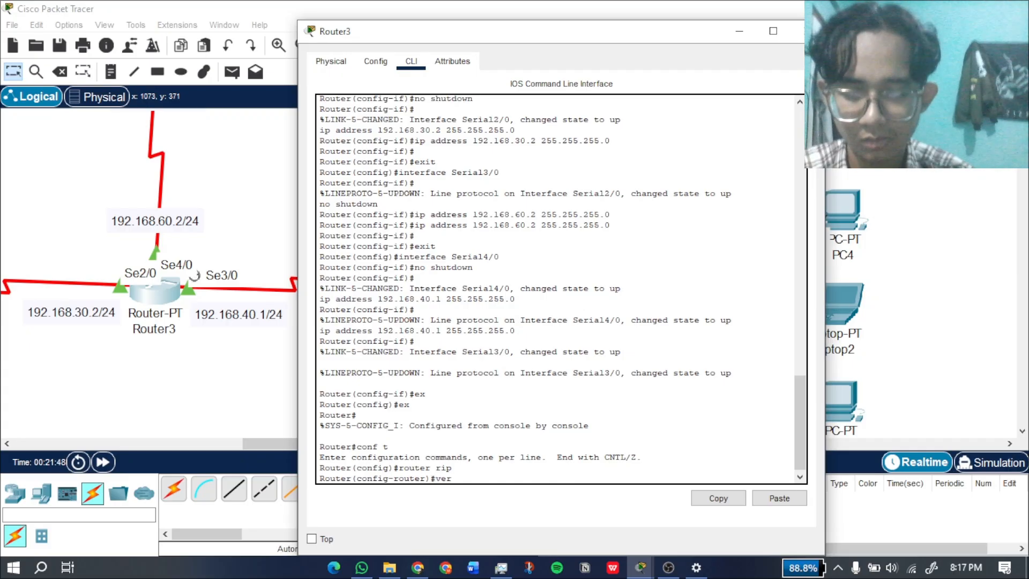
key("Return")
Disable RIP auto-summary on Router3 with no auto-summary.
type("no aut")
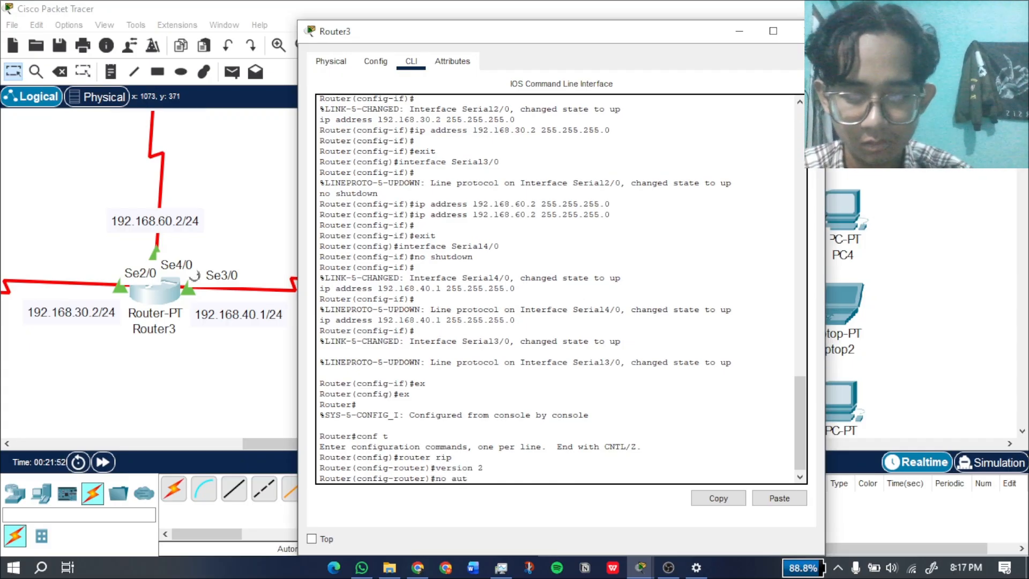
type("o-summary")
key("Return")
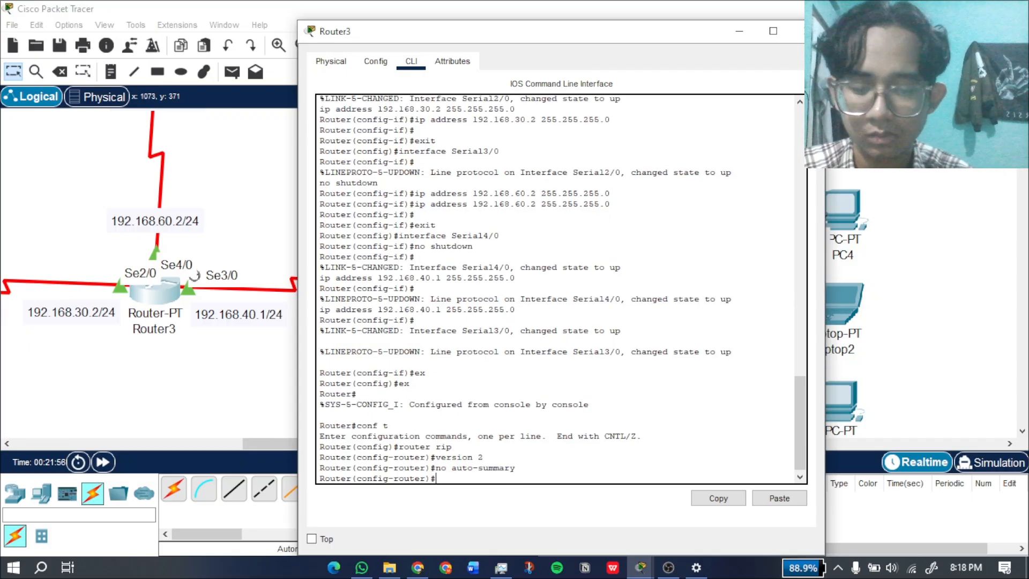
Advertise Router3's Serial2/0 network, 192.168.30.0, in RIP, correcting the mistyped address.
type("netwrok")
key("BackSpace")
key("BackSpace")
key("BackSpace")
key("BackSpace")
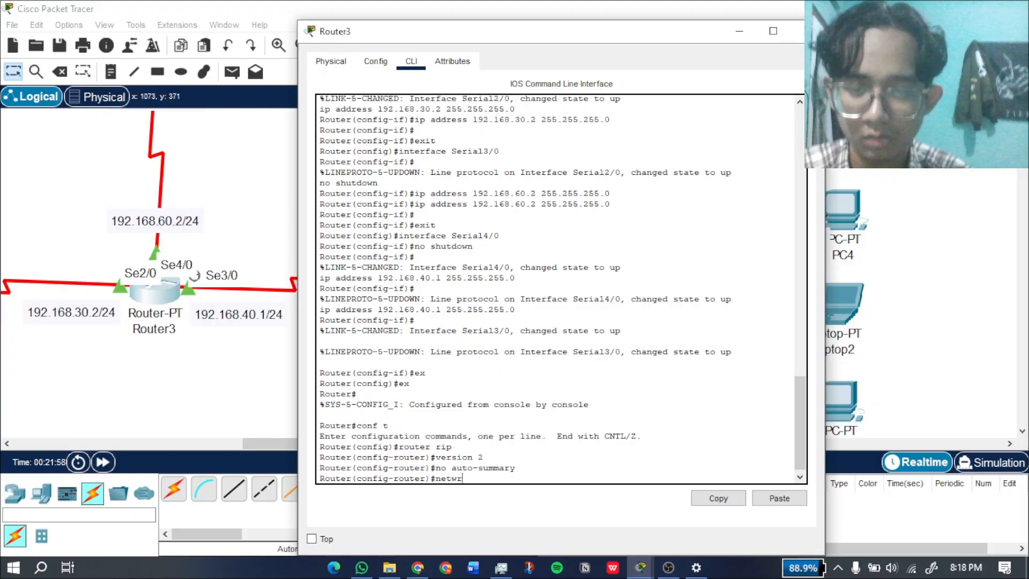
type("ork a")
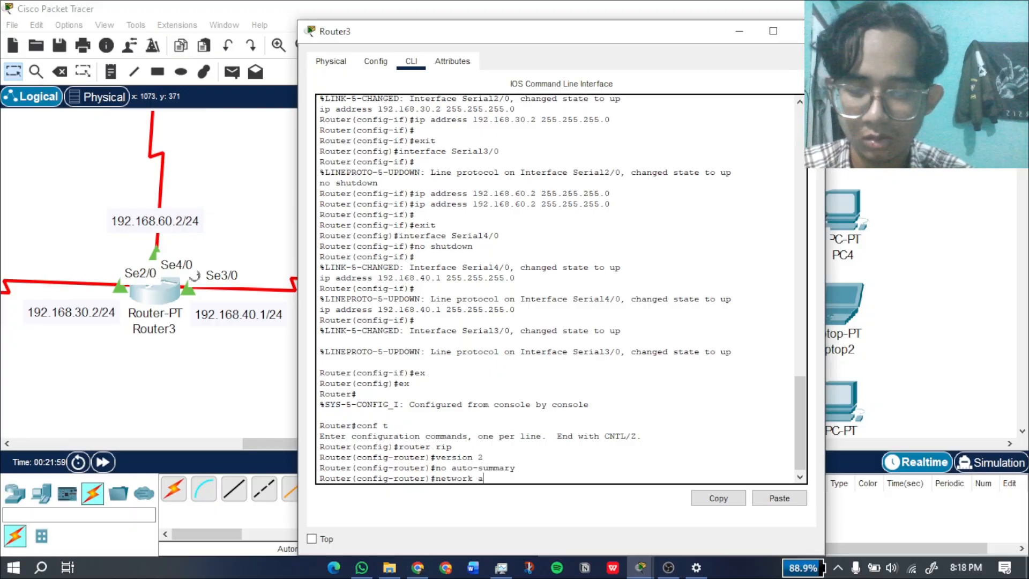
type("92.168")
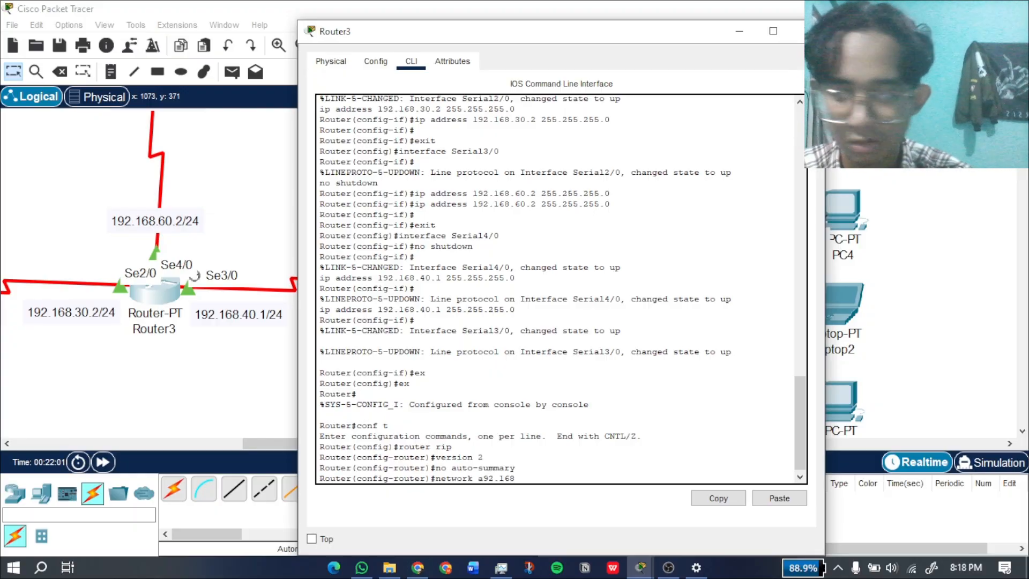
type(".30.0")
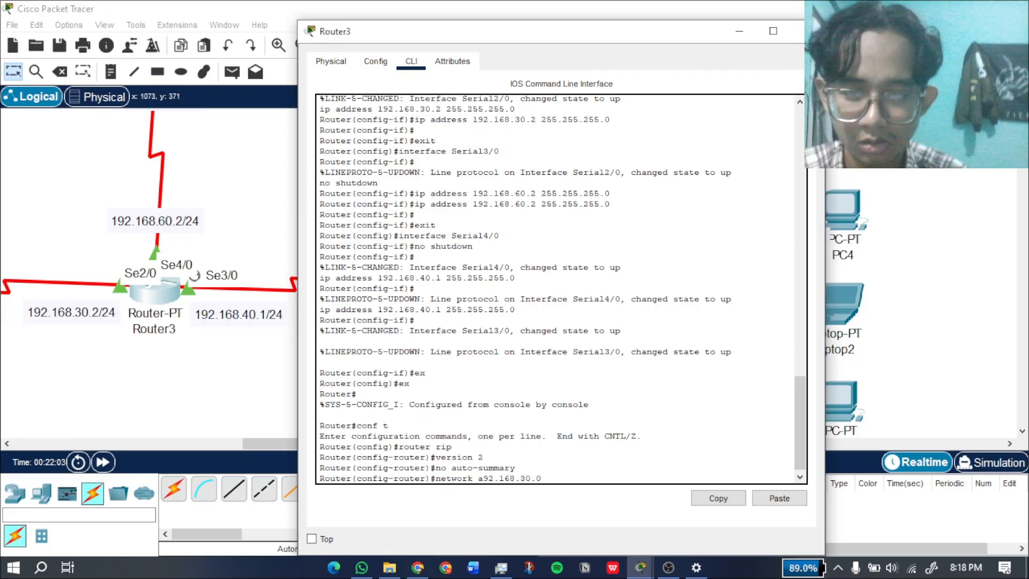
key("Return")
key("Up")
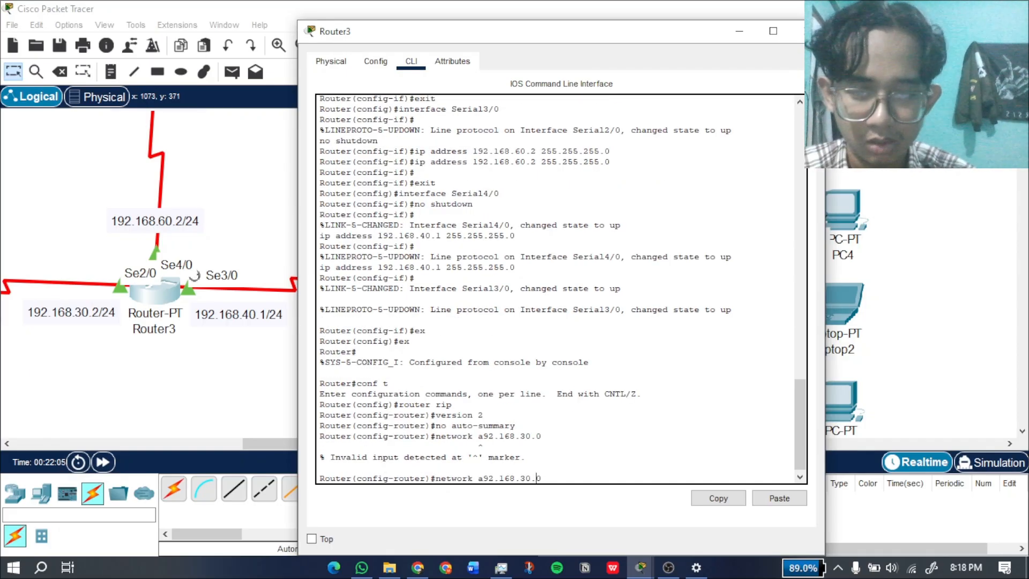
key("Up")
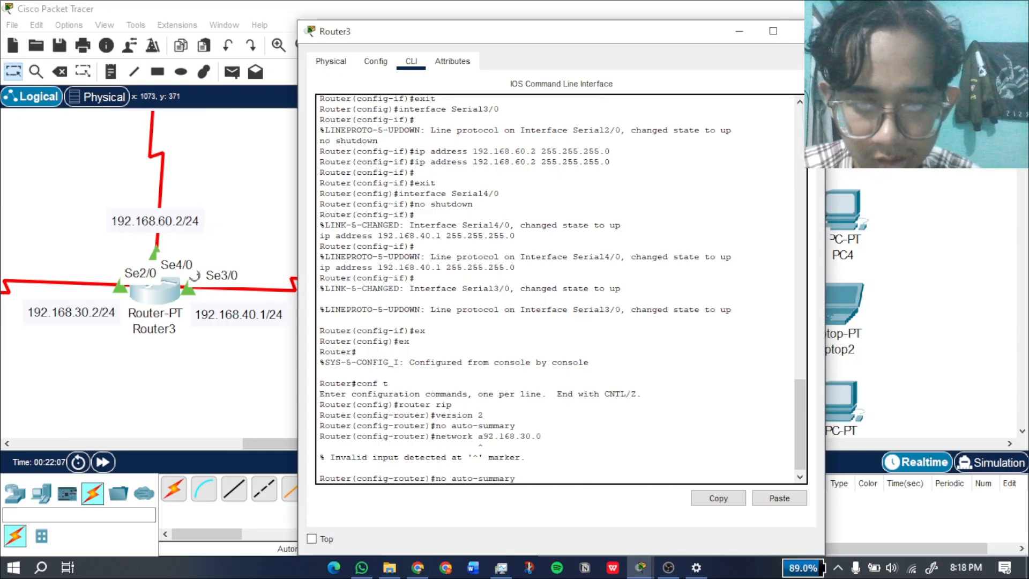
key("Down")
key("Left")
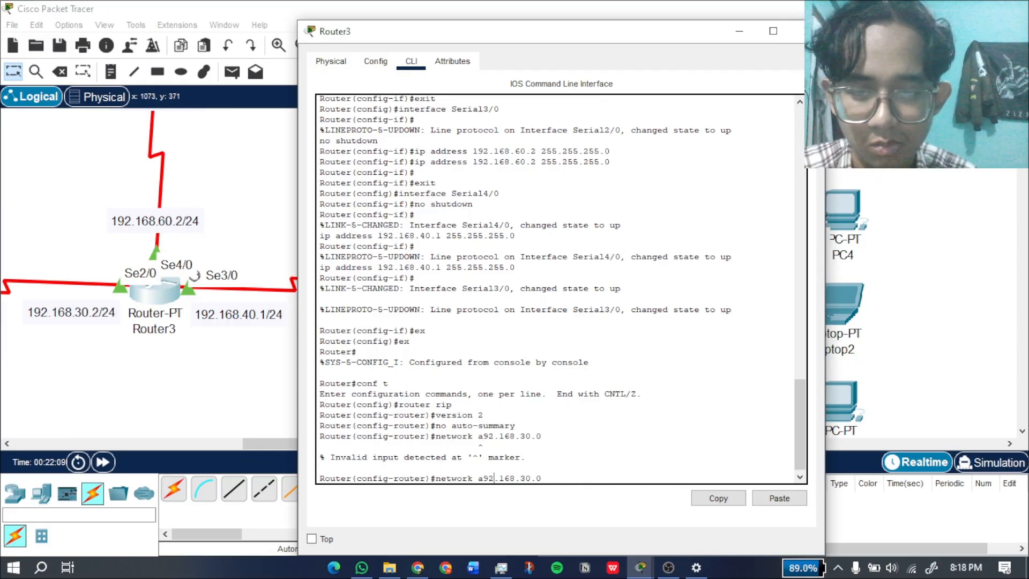
key("BackSpace")
type("1")
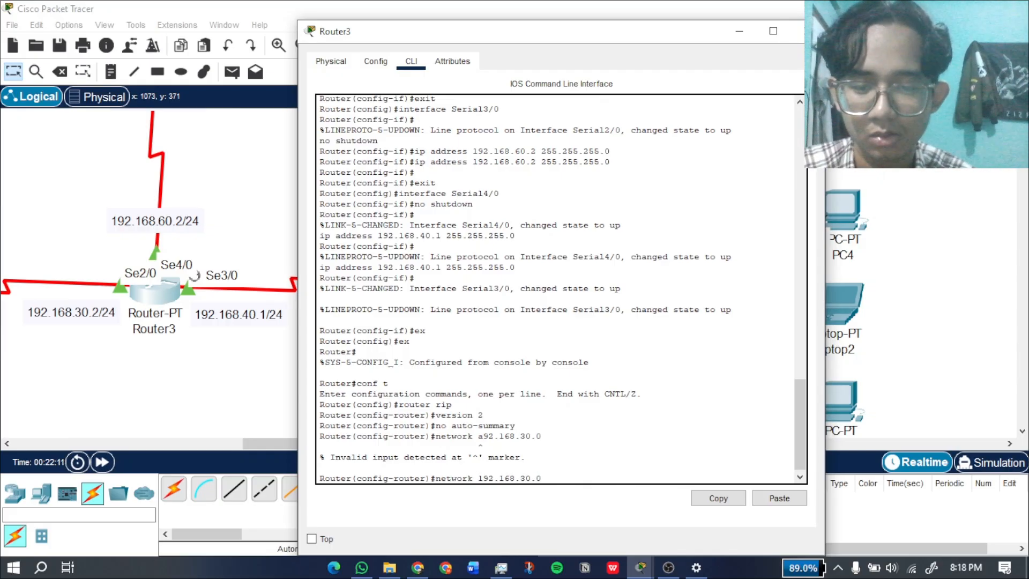
key("Return")
Advertise Router3's directly connected network 192.168.60.0 in RIP.
key("Up")
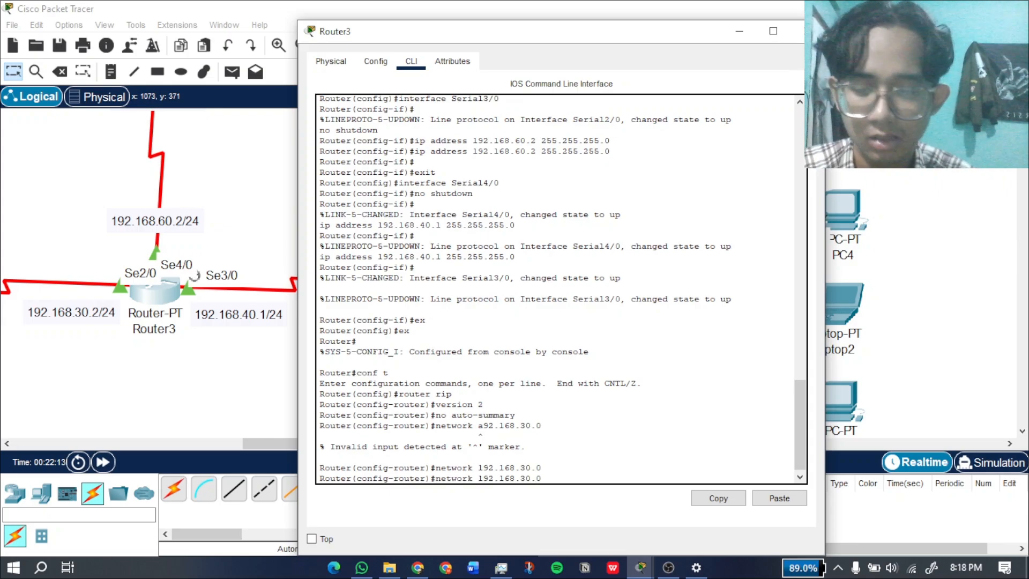
key("Left")
key("Left")
key("Left")
key("BackSpace")
type("6")
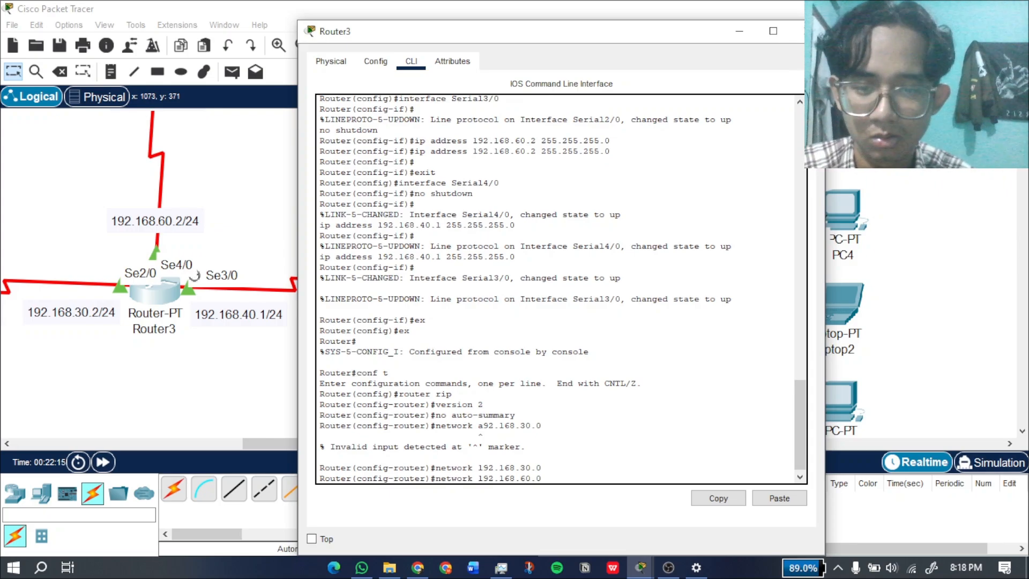
key("Return")
Advertise Router3's directly connected network 192.168.40.0 in RIP.
key("Up")
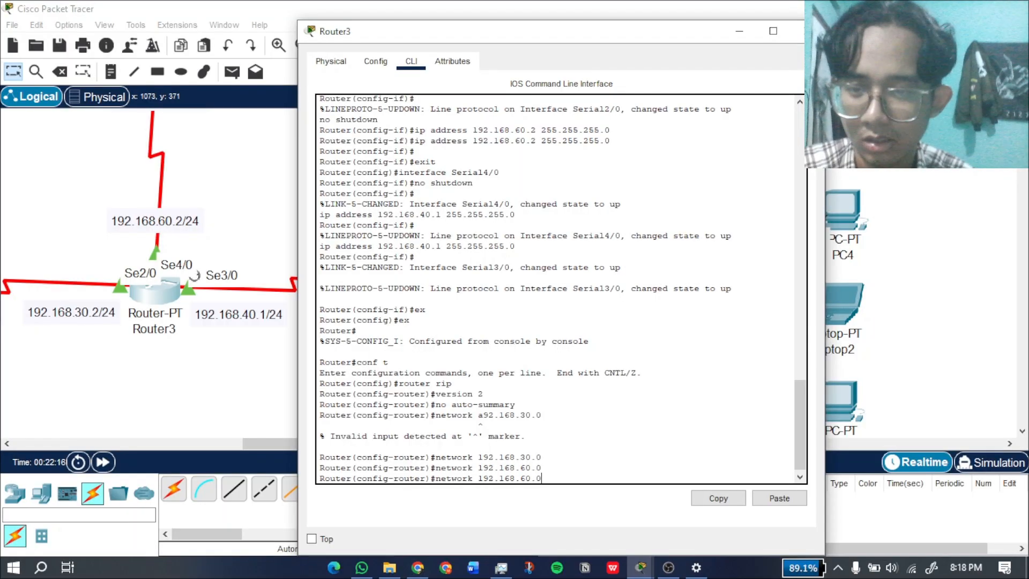
key("Left")
key("Left")
key("Left")
key("BackSpace")
type("4")
key("Return")
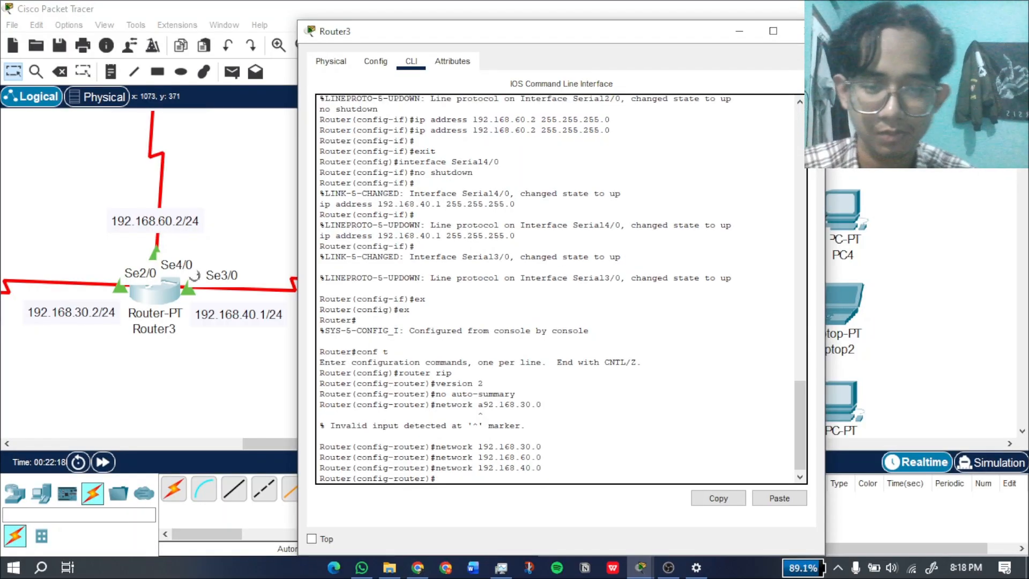
Exit RIP and global configuration modes on Router3 and close its window.
type("ex")
key("Return")
type("ex")
key("Return")
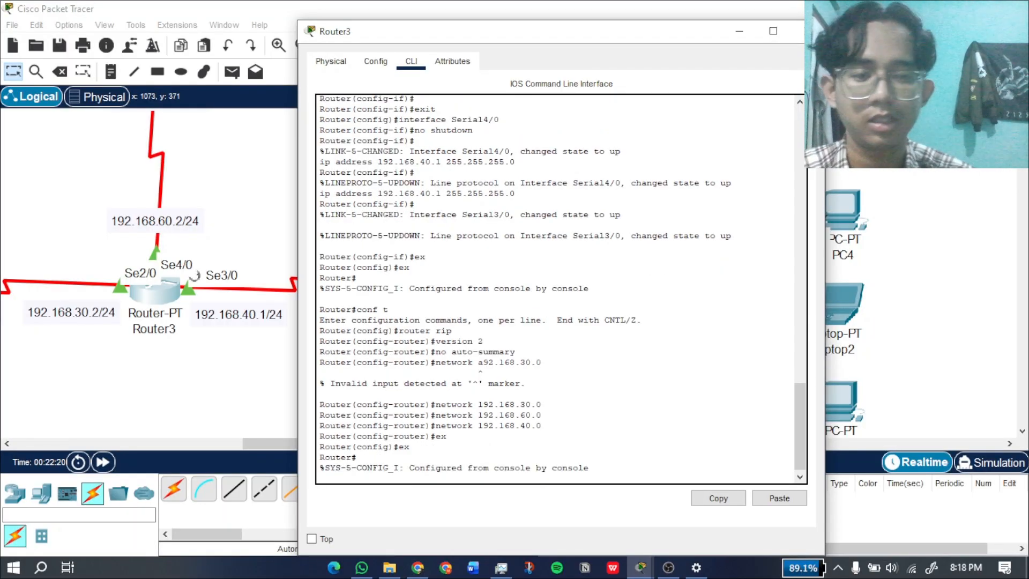
left_click(807, 31)
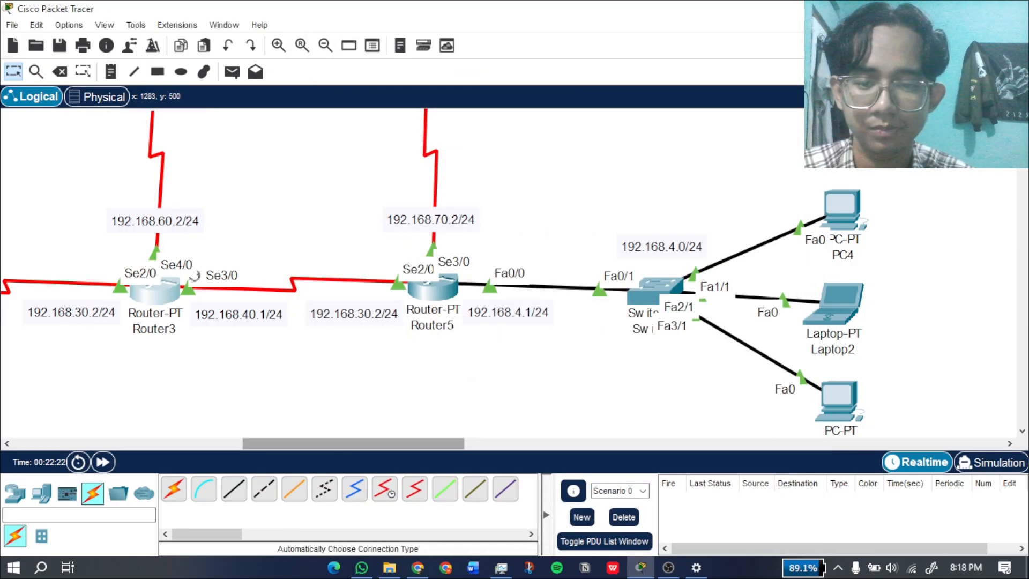
Open Router5, leave its interface configuration, and enable RIP version 2 from global configuration mode.
left_click_drag(346, 444, 412, 444)
left_click(127, 288)
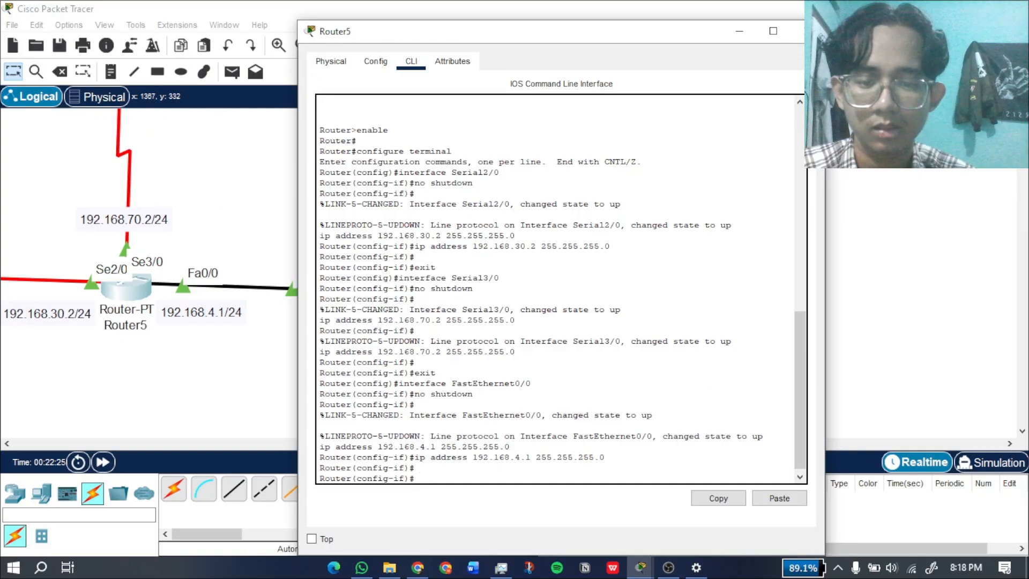
type("ex")
key("Return")
type("ex")
key("Return")
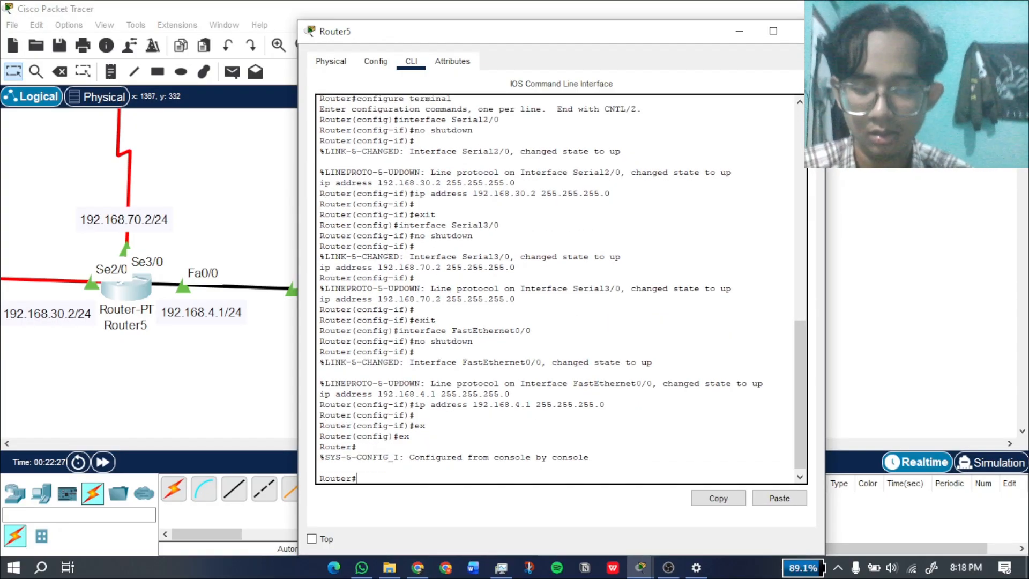
type("conf t")
key("Return")
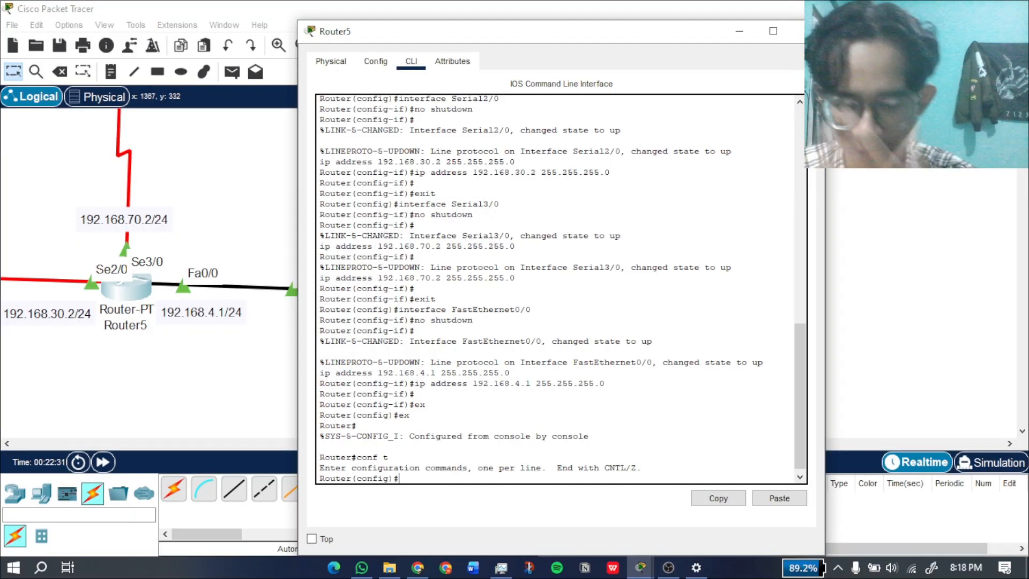
type("router rip")
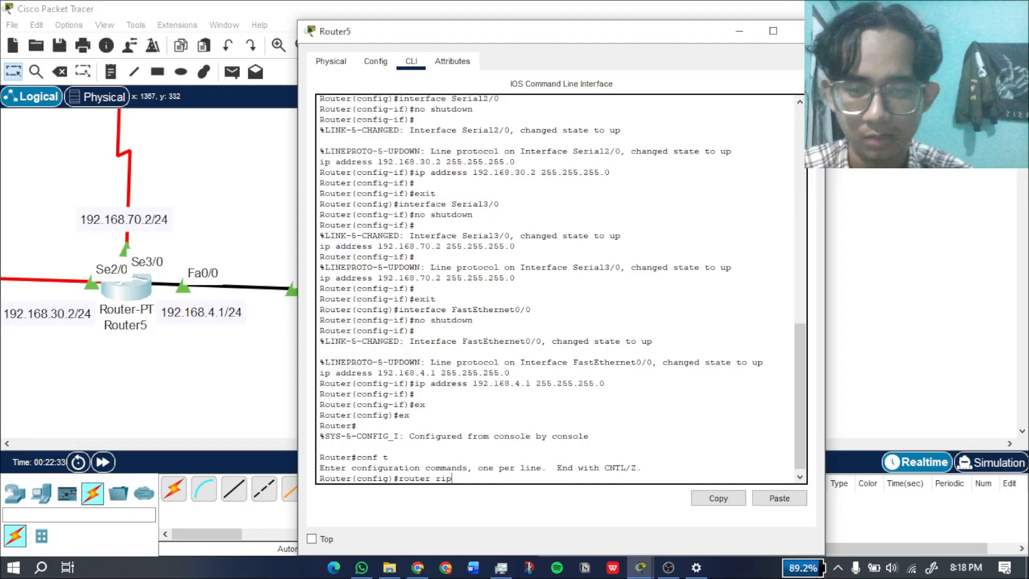
key("Return")
type("version 2")
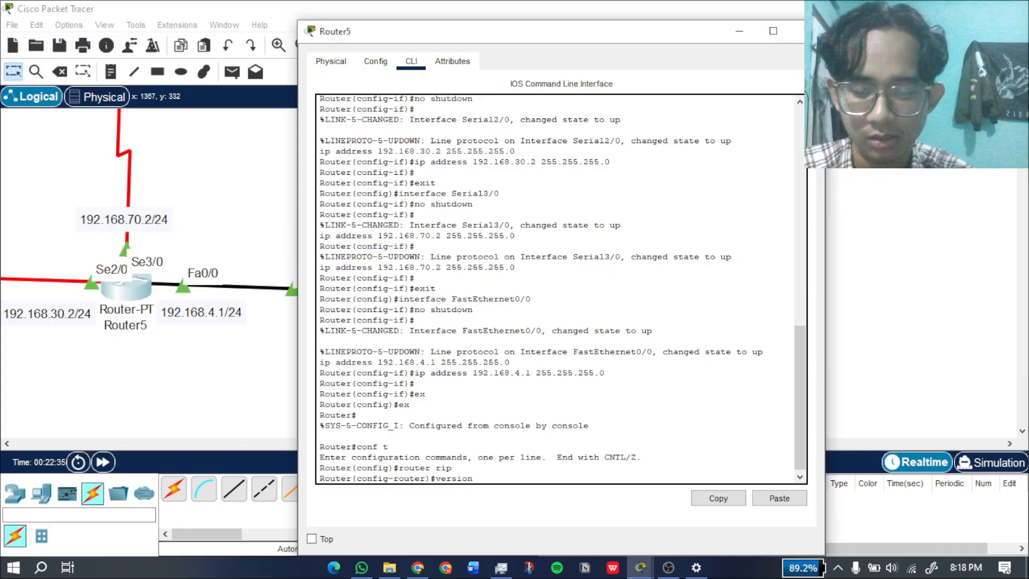
key("Return")
Disable RIP auto-summary on Router5 with no auto-summary.
type("no auto")
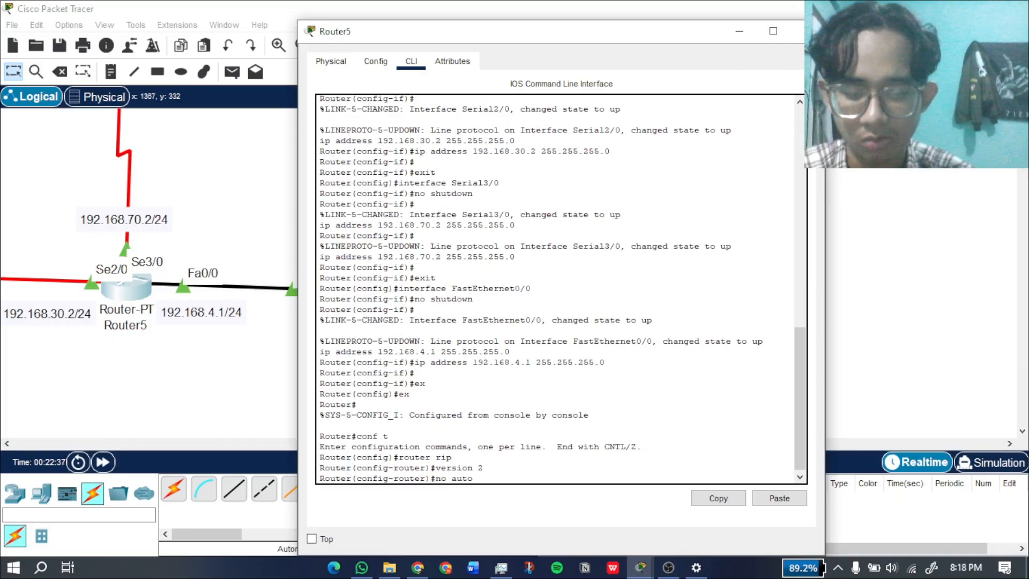
type("-summary")
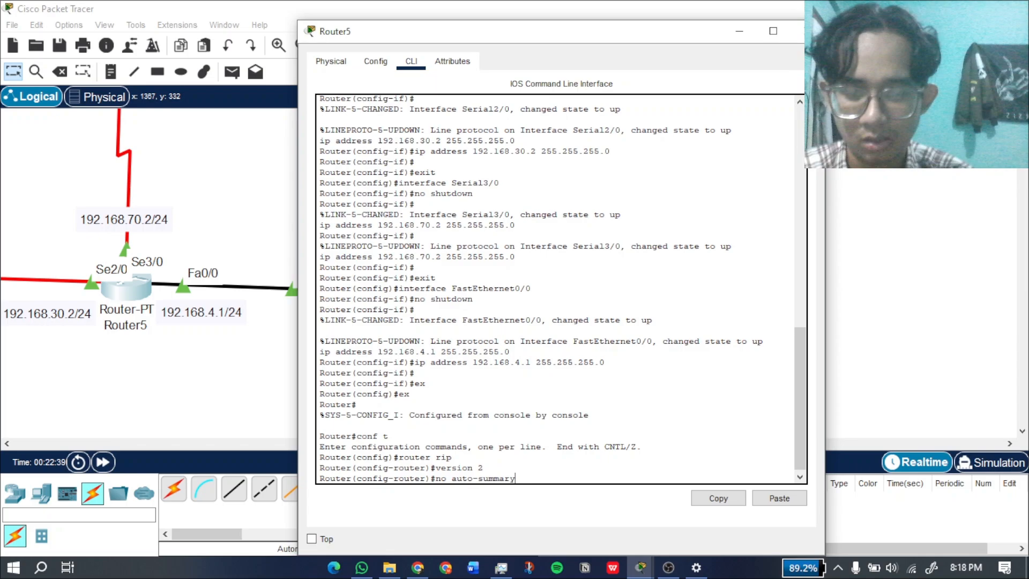
key("Return")
Advertise Router5's Serial2/0 network, 192.168.30.0, in RIP.
type("network")
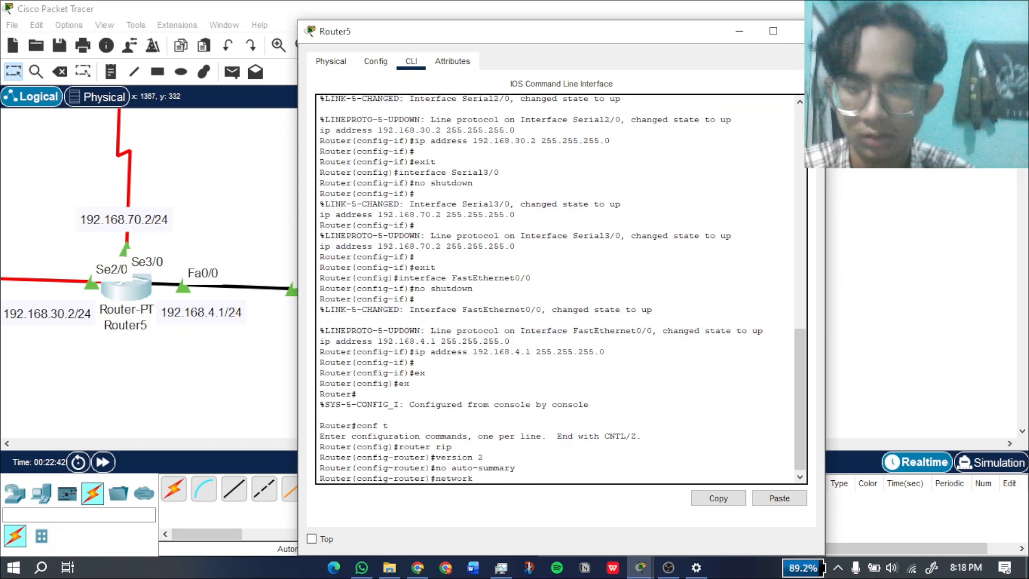
type(" 192.16")
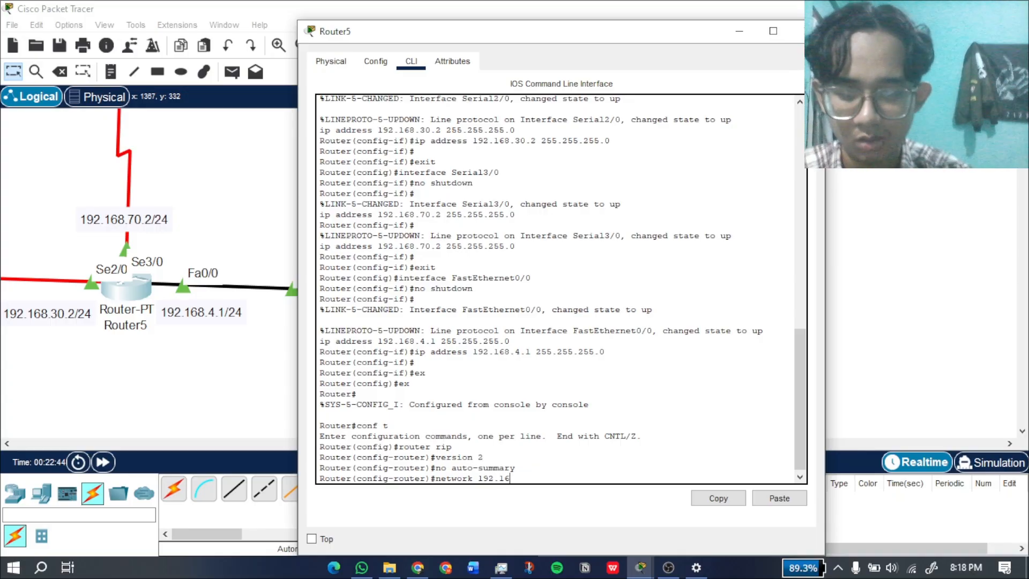
type("8.30.0")
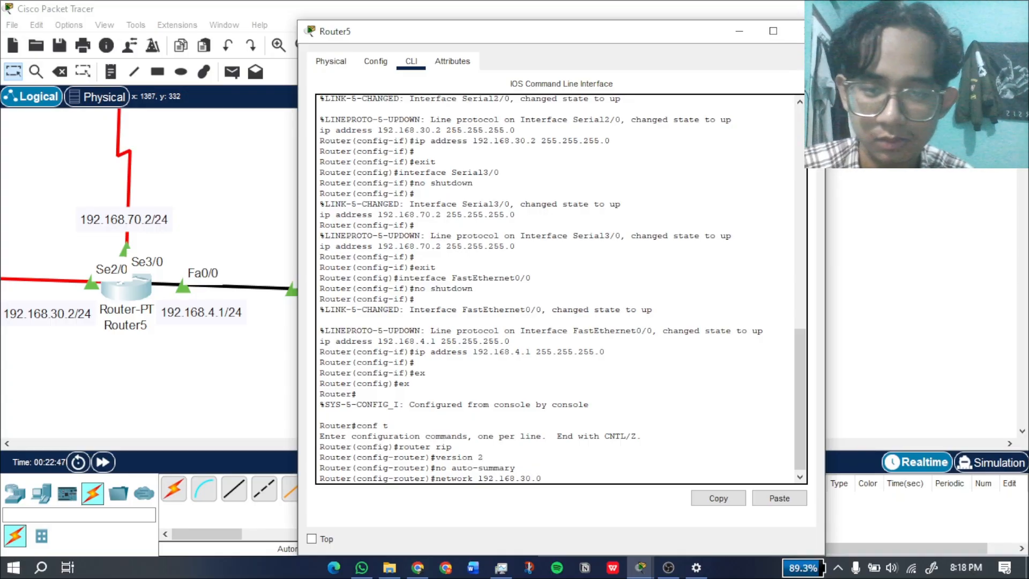
key("Return")
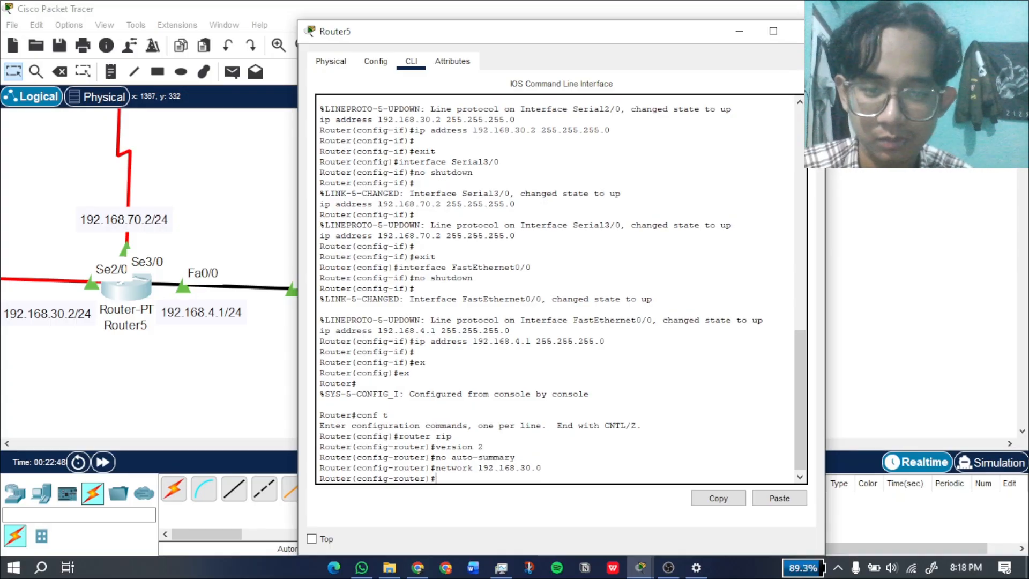
Advertise Router5's Serial3/0 network 192.168.70.0 and FastEthernet0/0 network 192.168.4.0 in RIP.
key("Up")
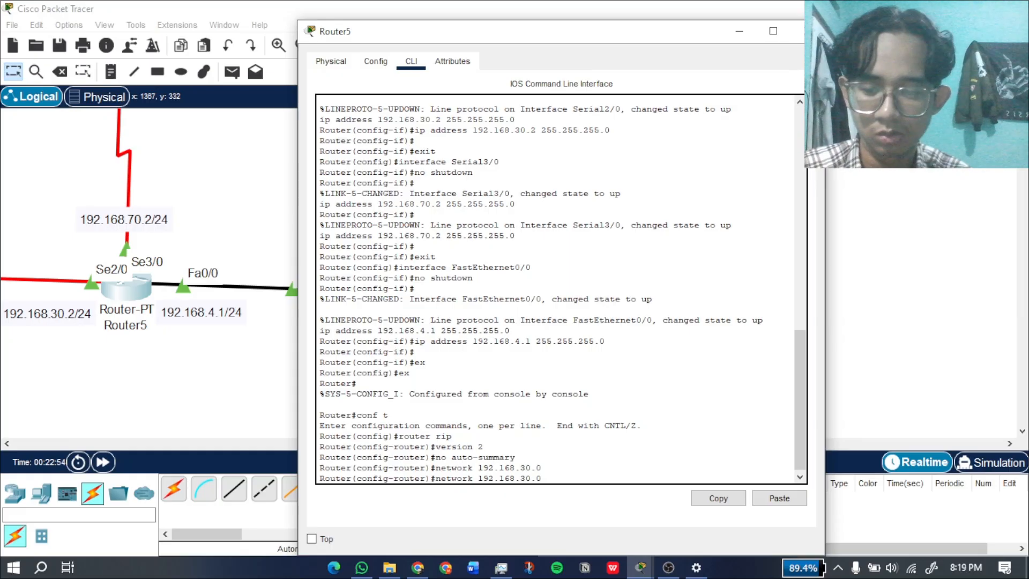
key("Return")
key("Up")
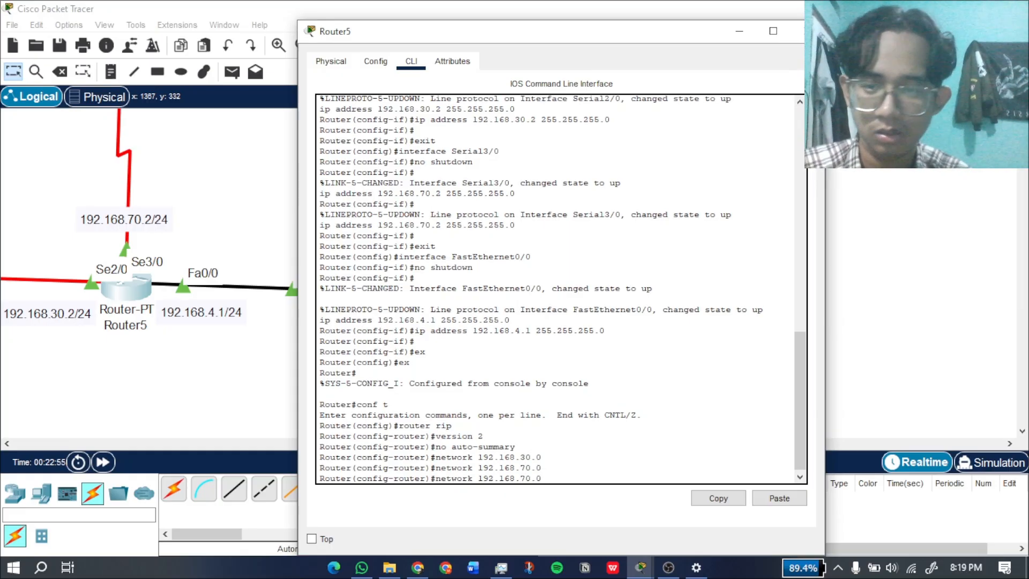
key("Left")
key("Left")
key("Left")
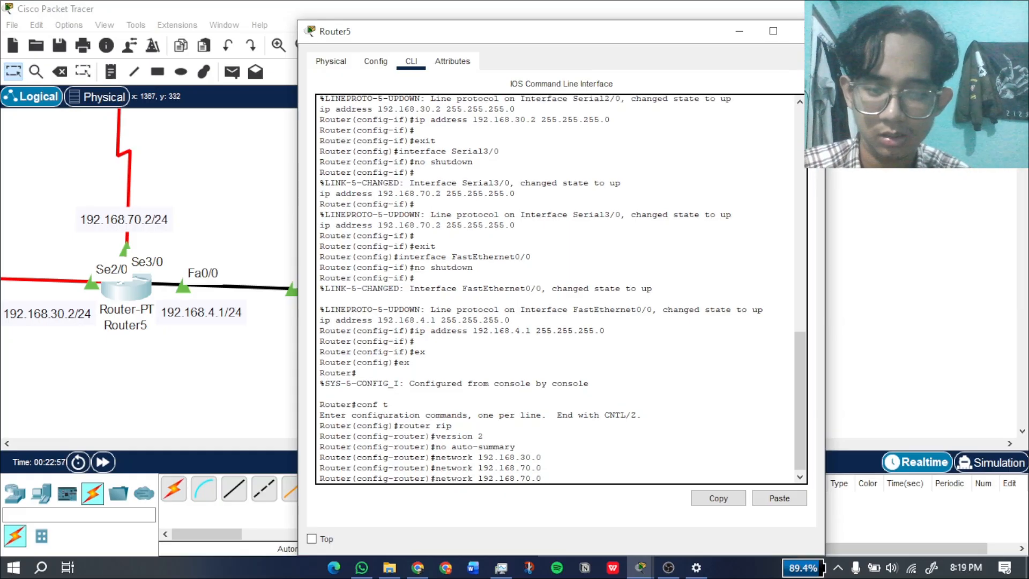
key("BackSpace")
key("BackSpace")
type("4")
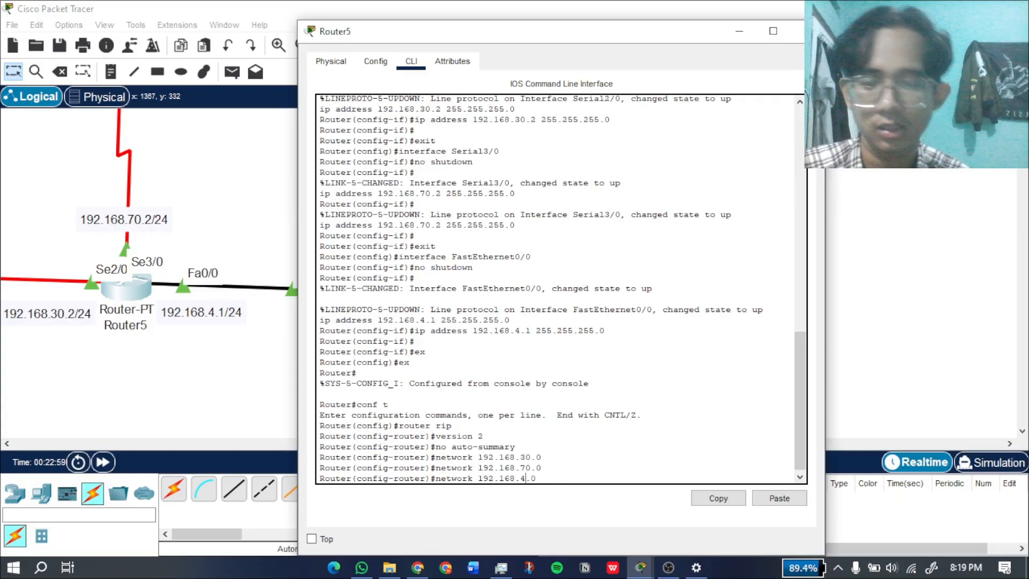
key("Return")
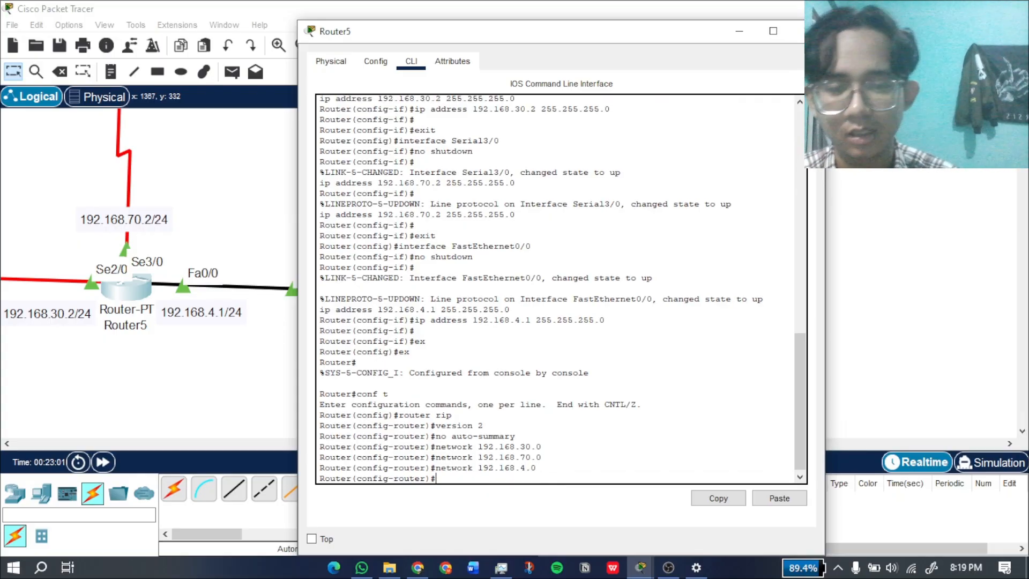
Exit RIP and global configuration modes on Router5 and close its window.
type("exex")
key("BackSpace")
key("Return")
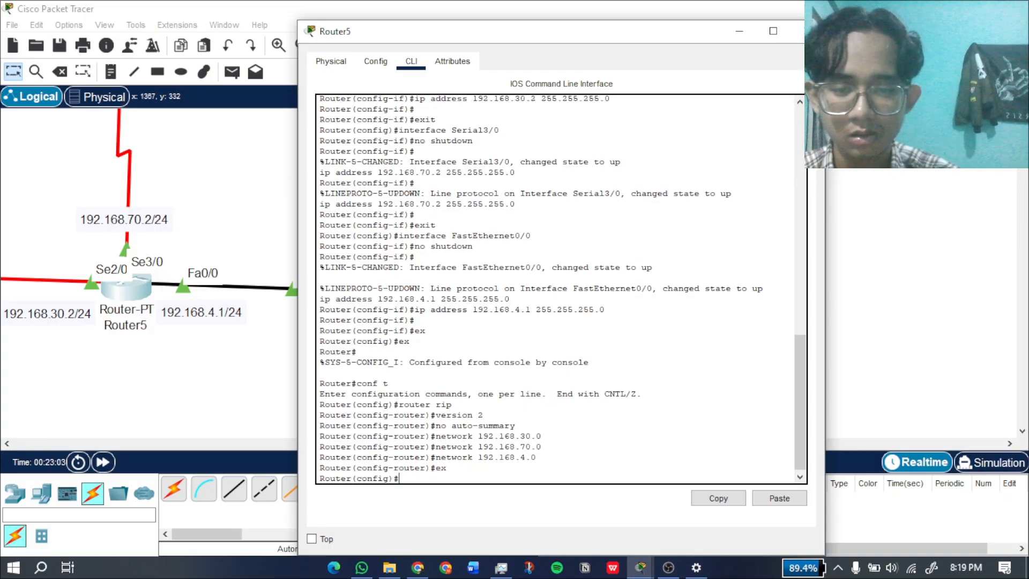
type("ex")
key("Return")
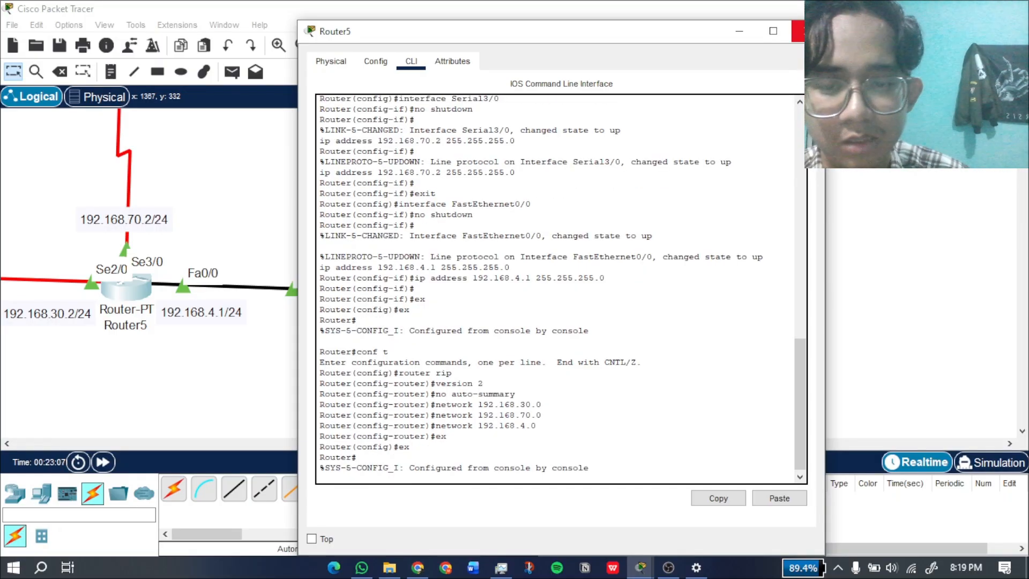
left_click(807, 31)
Examine the whole topology and the interface address summaries of the configured routers.
left_click_drag(421, 444, 289, 444)
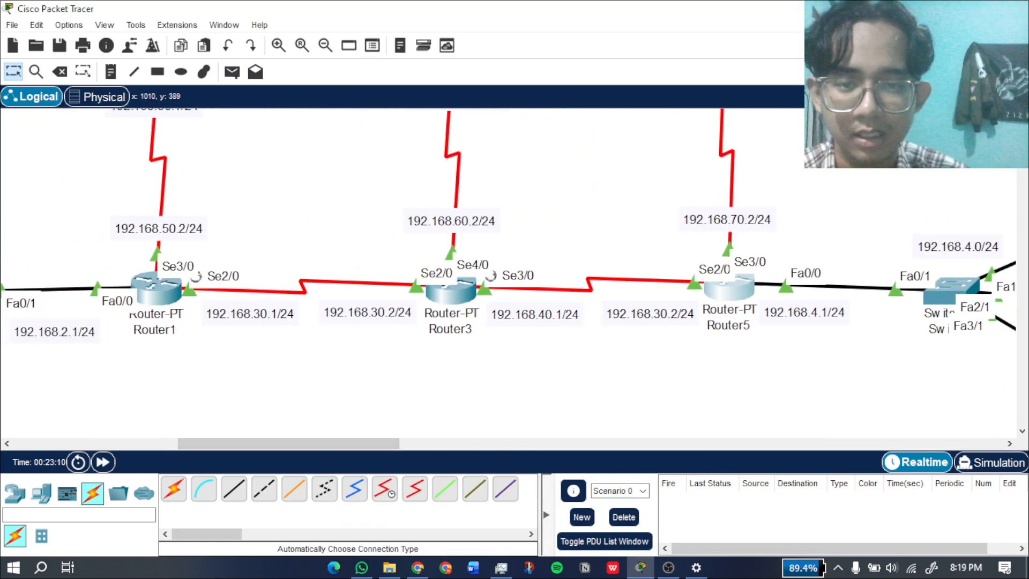
scroll(375, 327, "down", 1)
scroll(370, 332, "up", 4)
left_click_drag(426, 444, 307, 443)
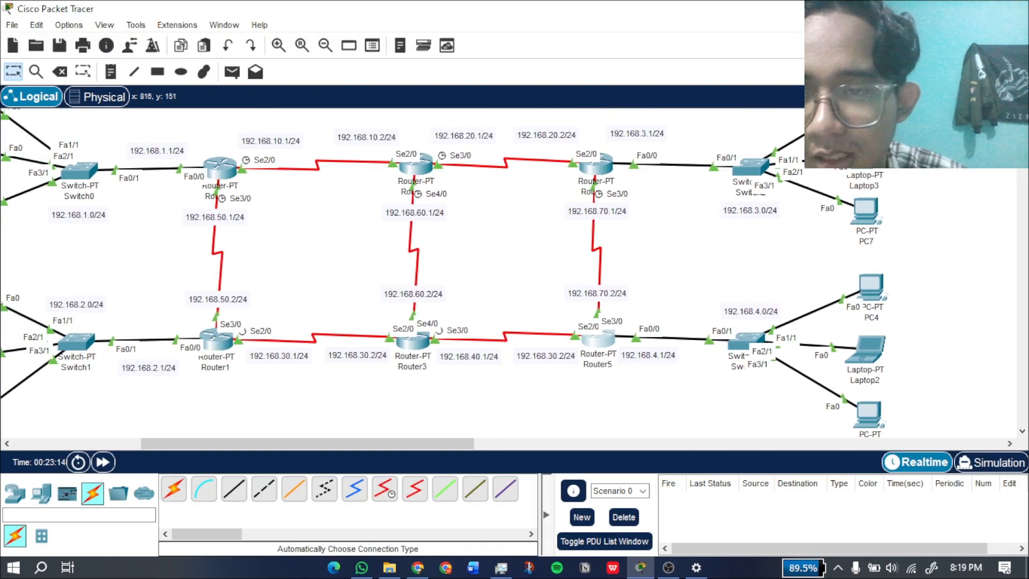
mouse_move(219, 166)
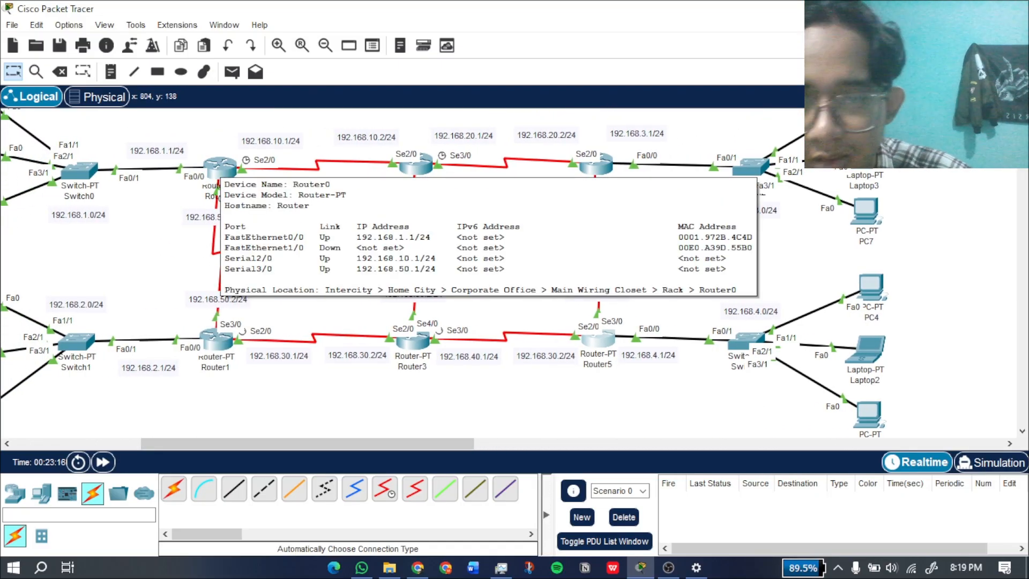
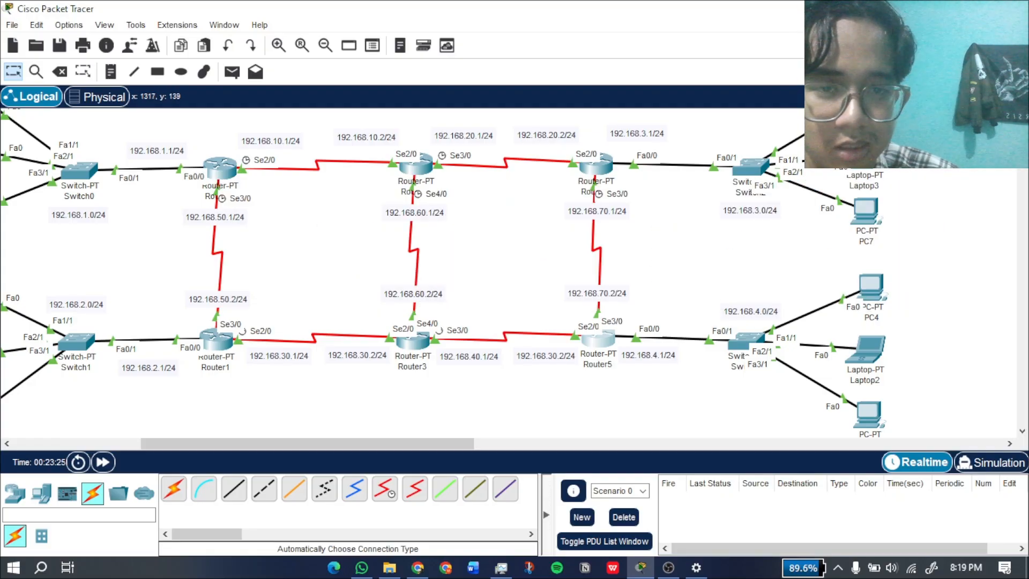
mouse_move(603, 167)
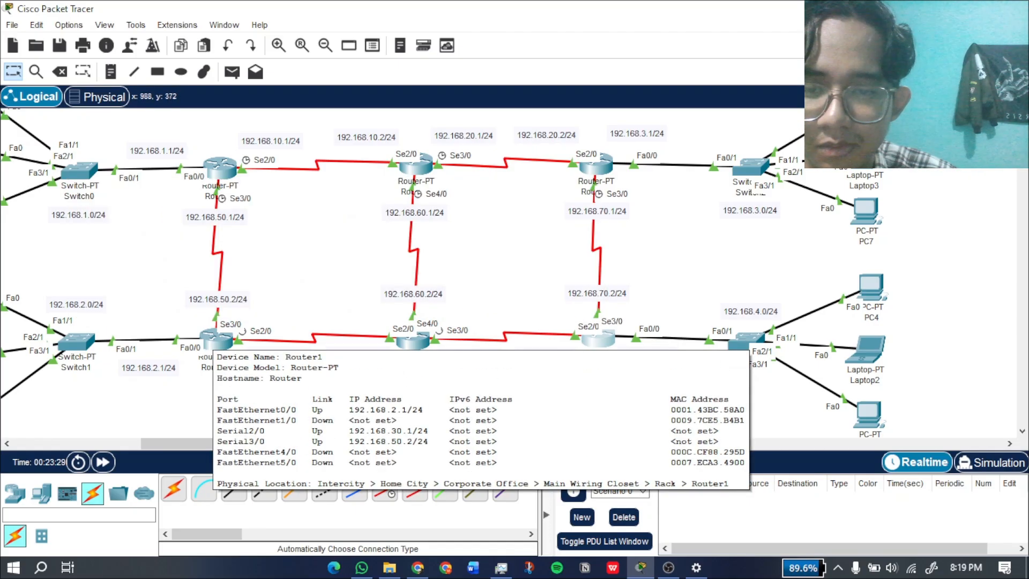
mouse_move(415, 340)
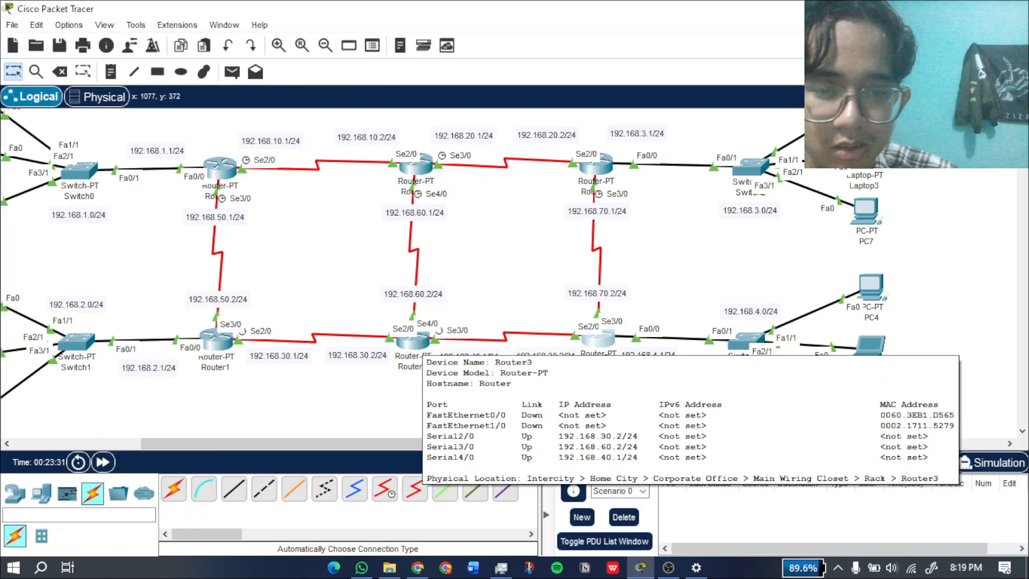
mouse_move(597, 339)
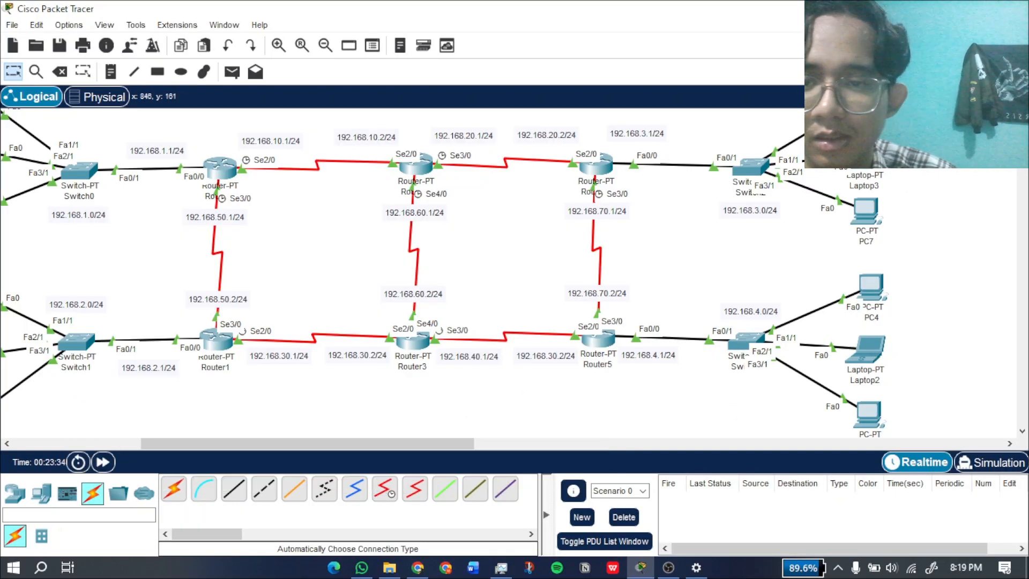
Check Router0's RIP configuration with show running-config | section rip, and close its window.
left_click(220, 168)
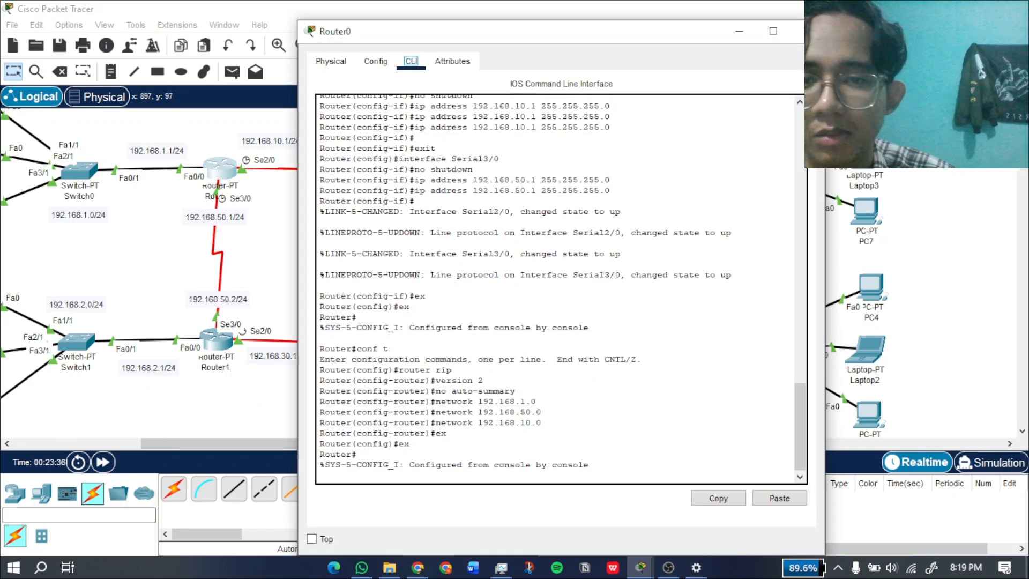
key("Return")
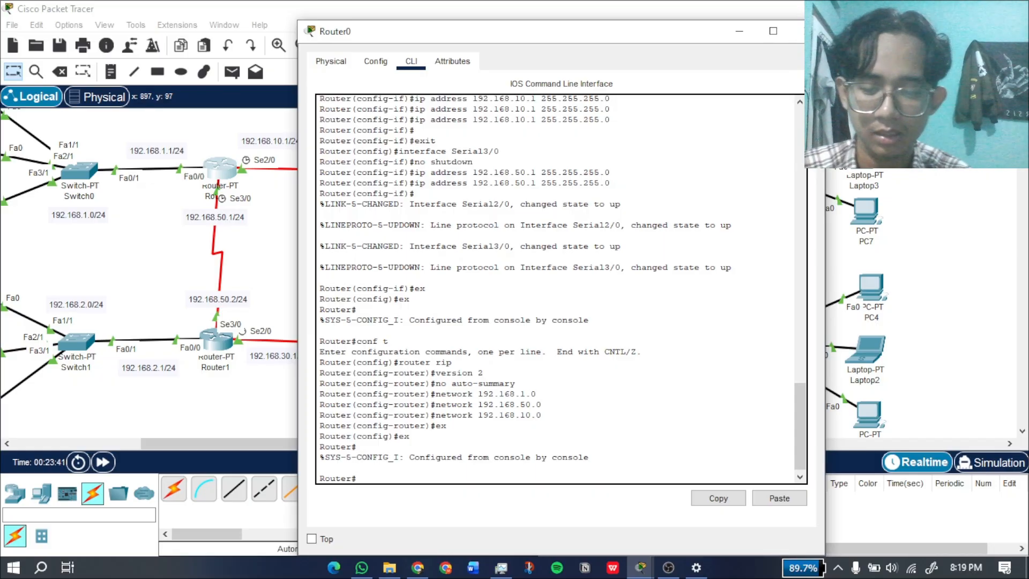
type("show")
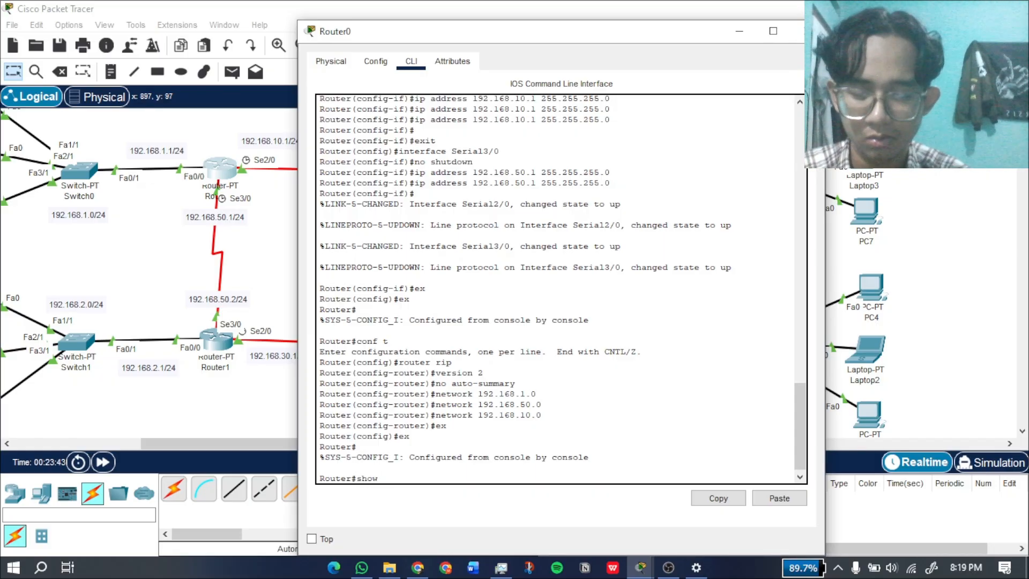
type(" running ")
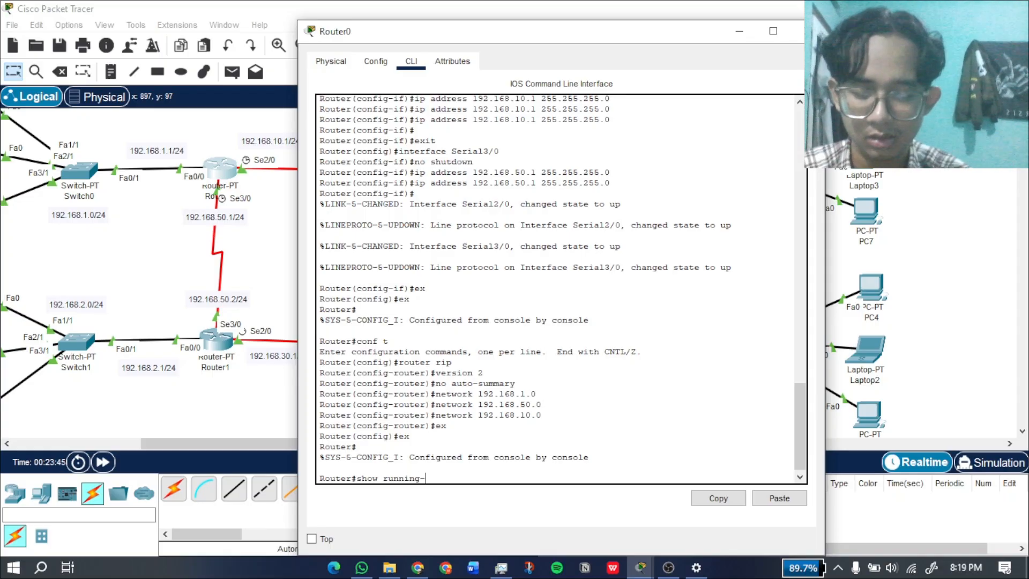
type("config")
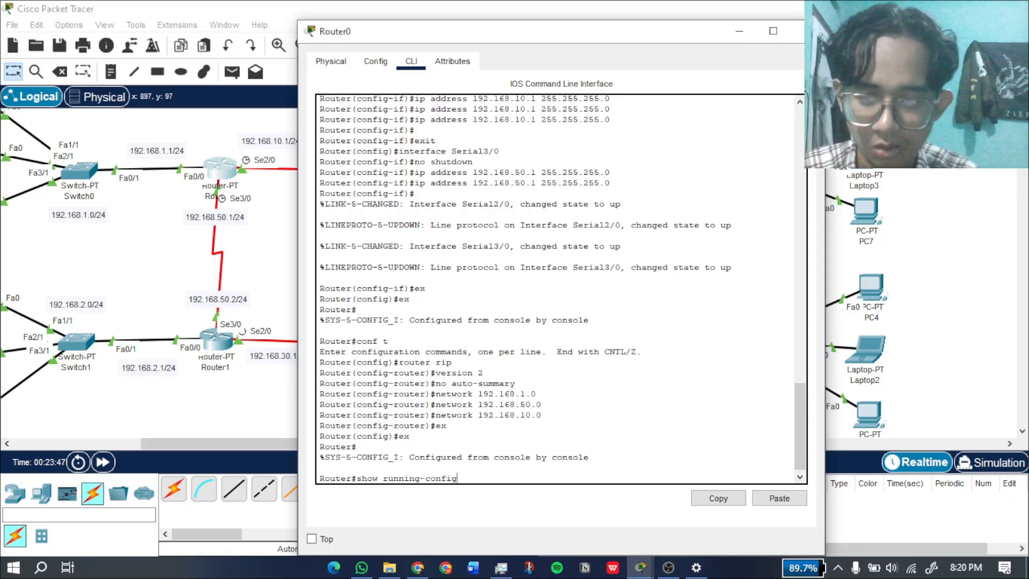
type(" | ")
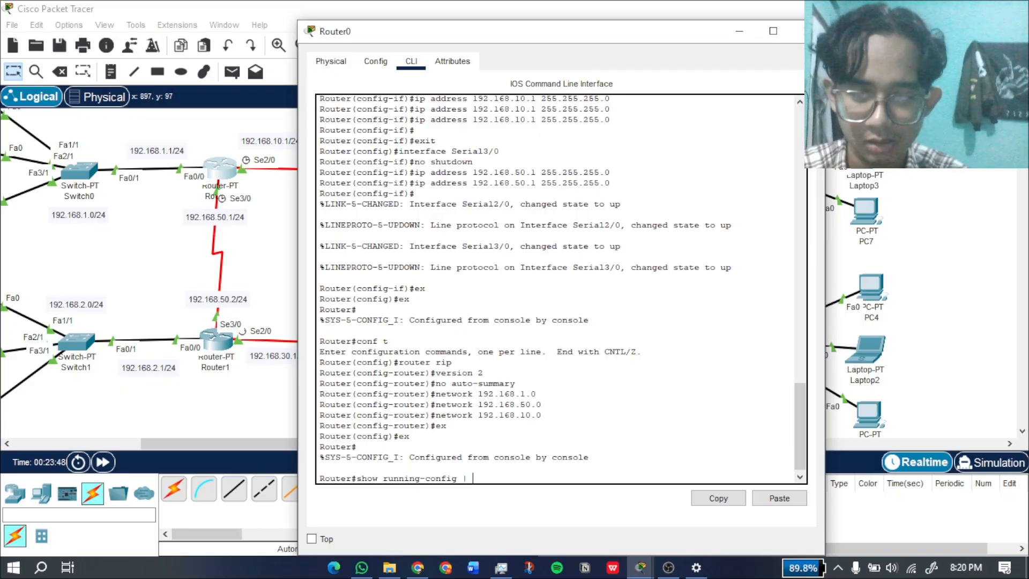
type("sect")
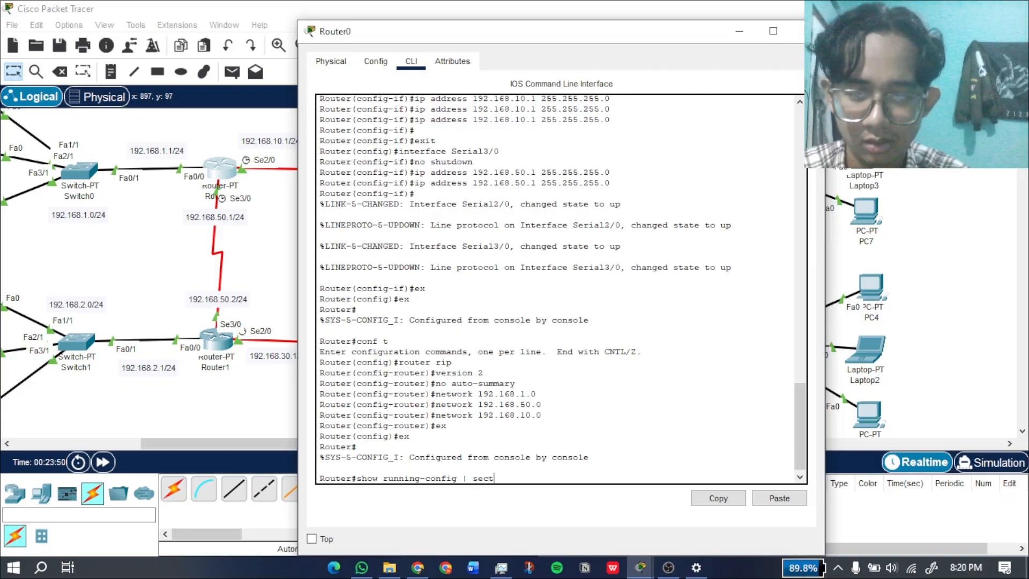
type("ion rip")
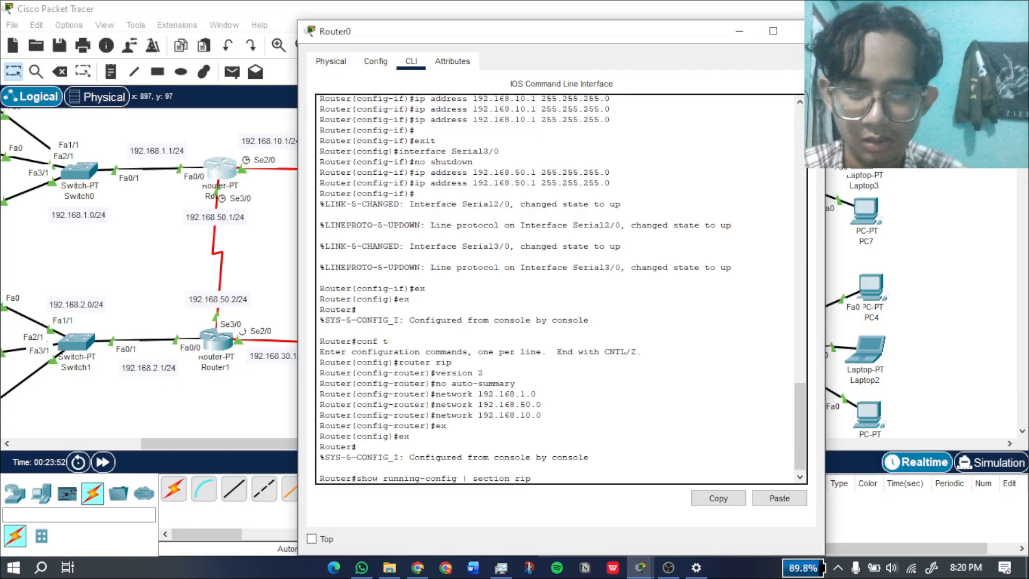
key("Return")
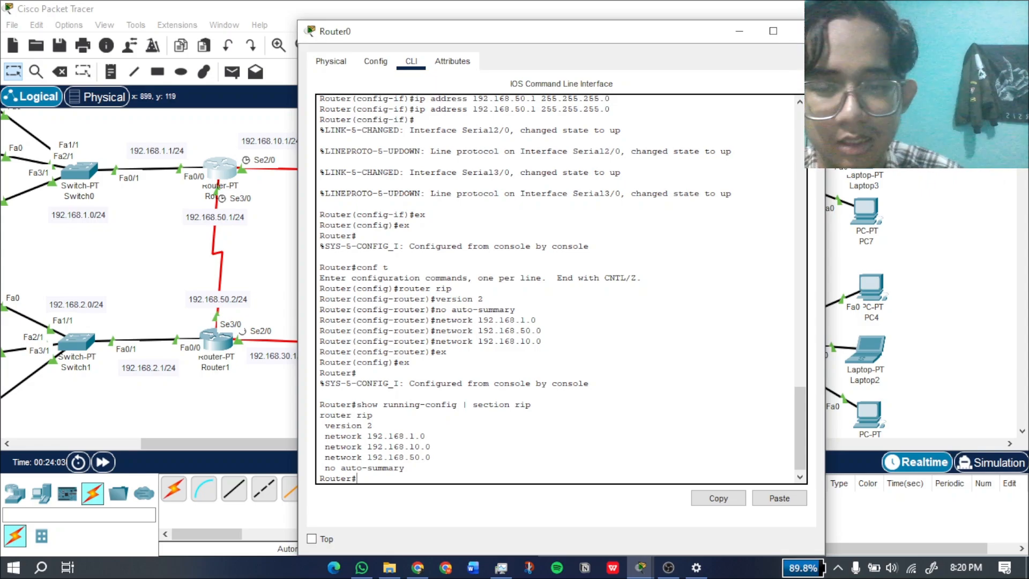
left_click(797, 31)
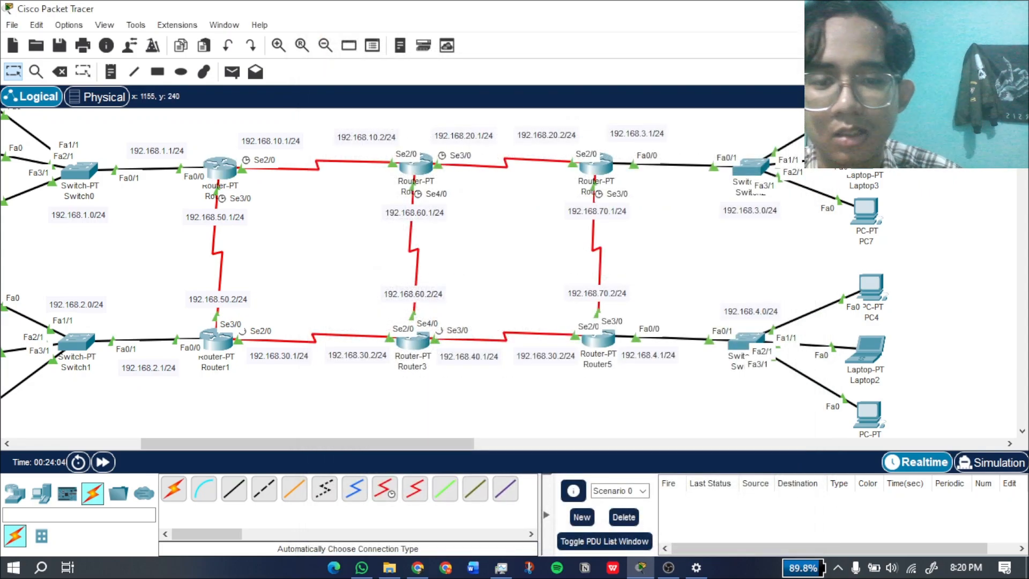
Reopen Router0's command line and enter global configuration mode with conf t.
mouse_move(386, 444)
left_mouse_down()
mouse_move(309, 444)
mouse_move(392, 444)
mouse_move(367, 443)
left_mouse_up()
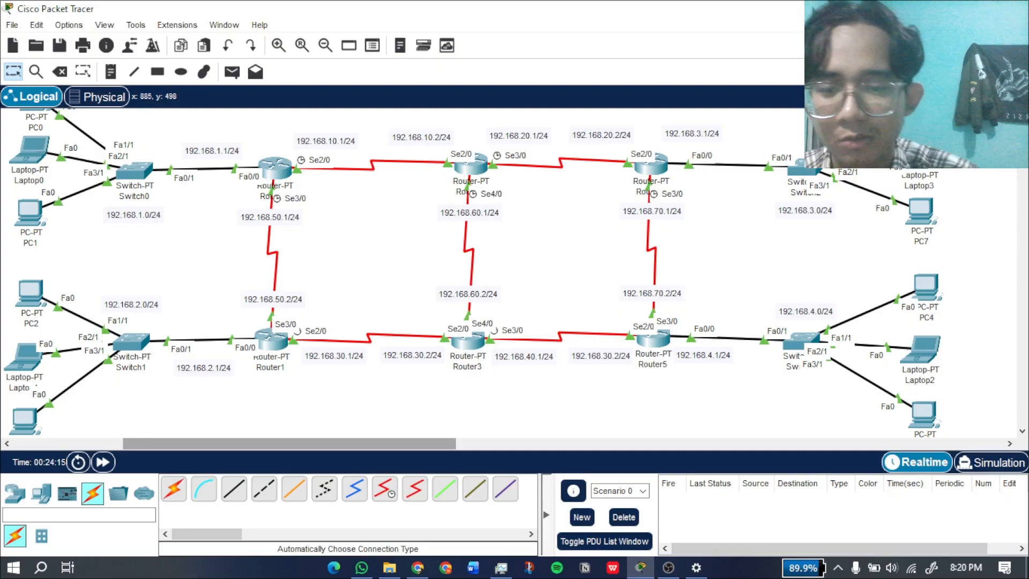
left_click_drag(334, 443, 297, 443)
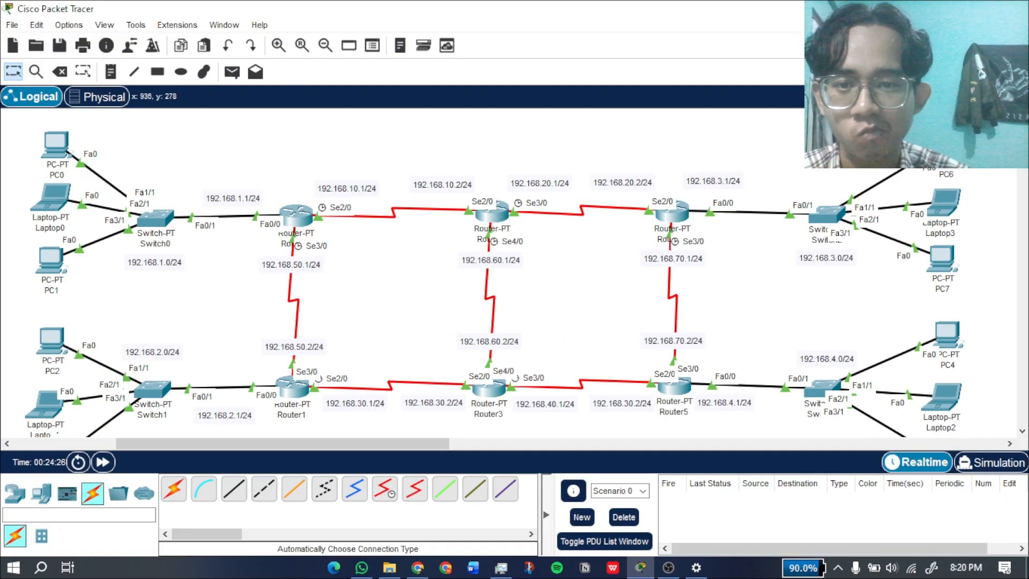
scroll(494, 272, "up", 1)
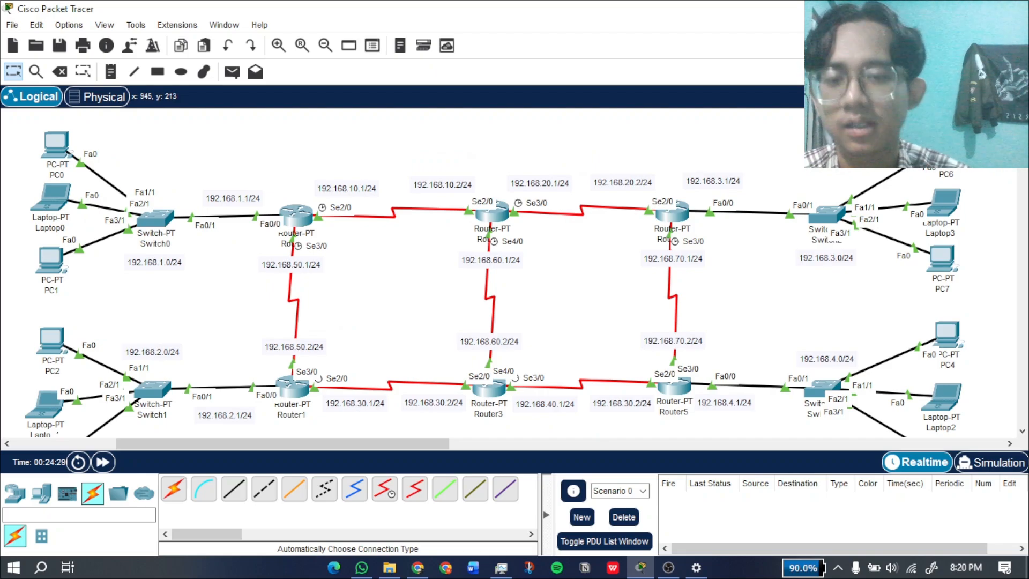
scroll(494, 272, "down", 1)
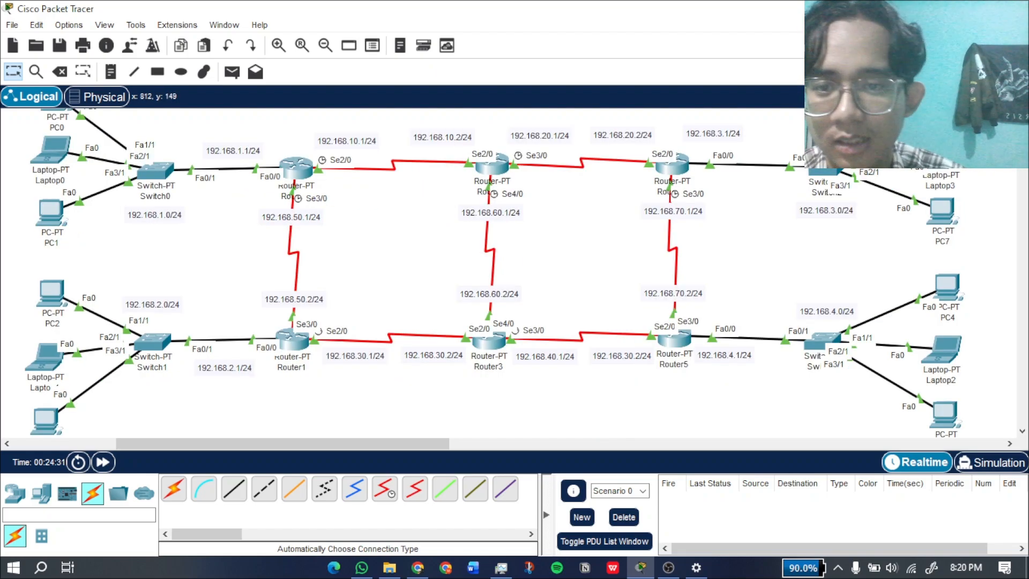
left_click(296, 168)
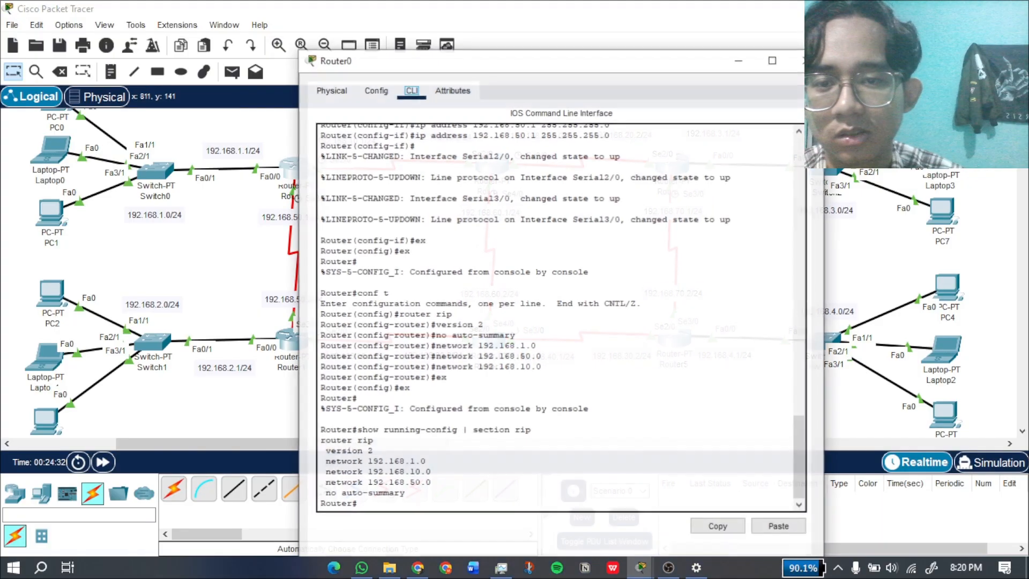
left_click(436, 338)
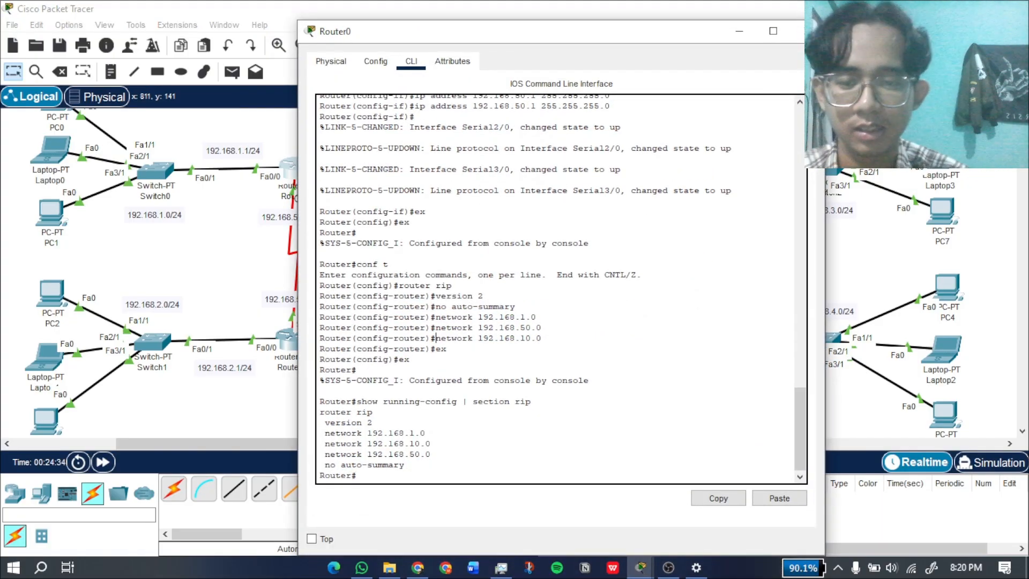
type("c")
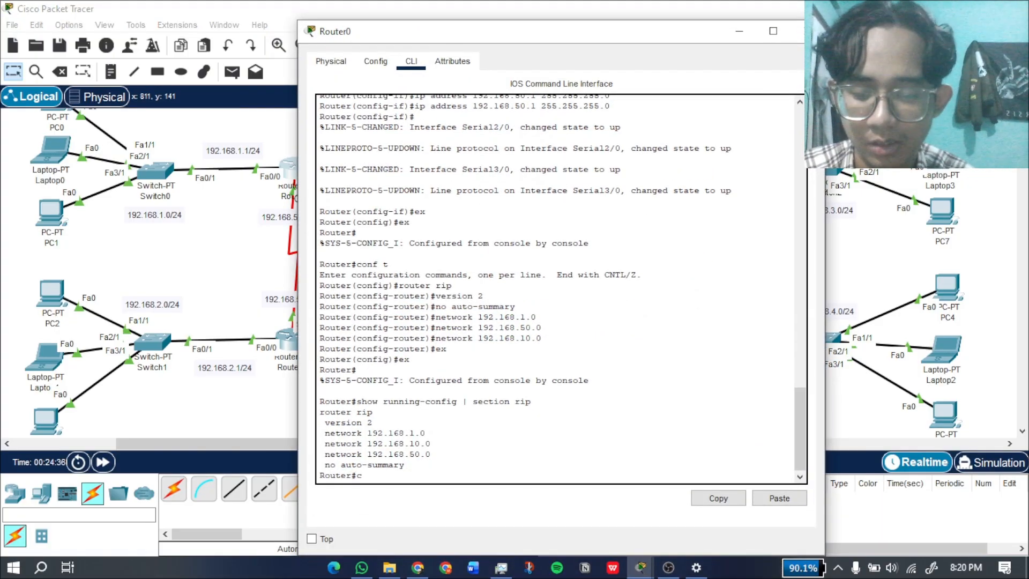
type("onf t")
key("Return")
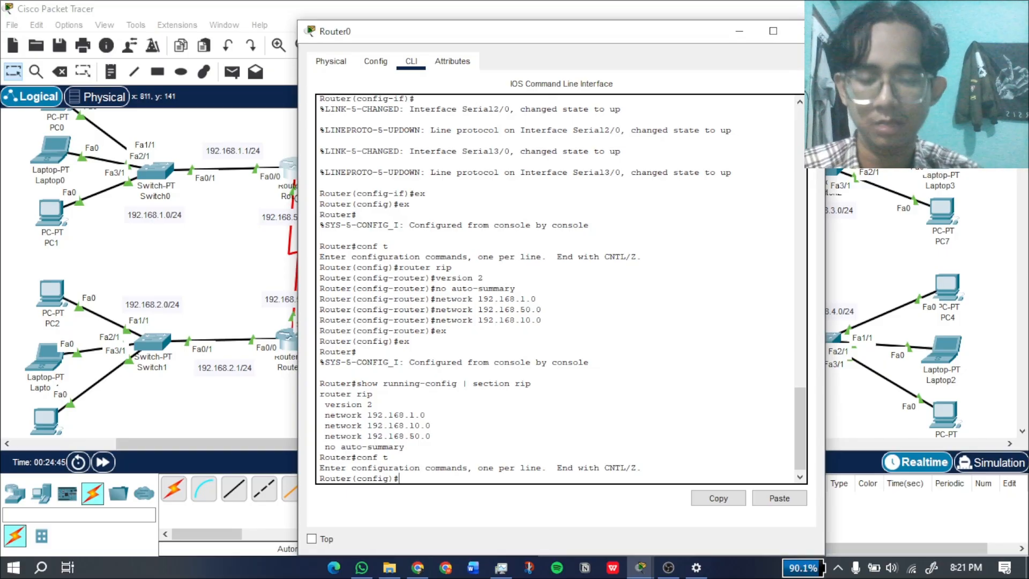
Create a DHCP pool named n1 on Router0 with ip dhcp pool.
type("ip dhcp")
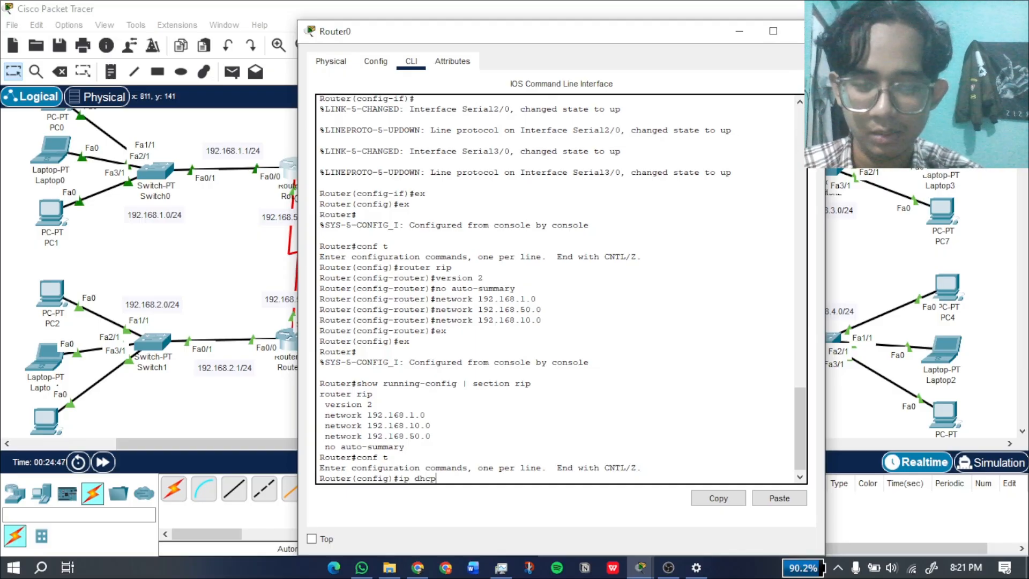
type(" pool ")
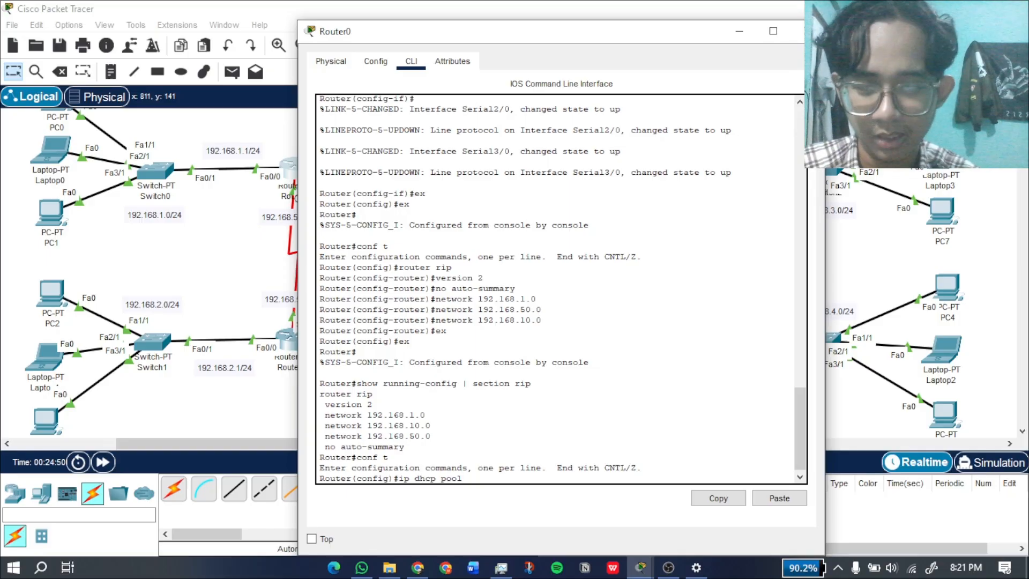
type("nl")
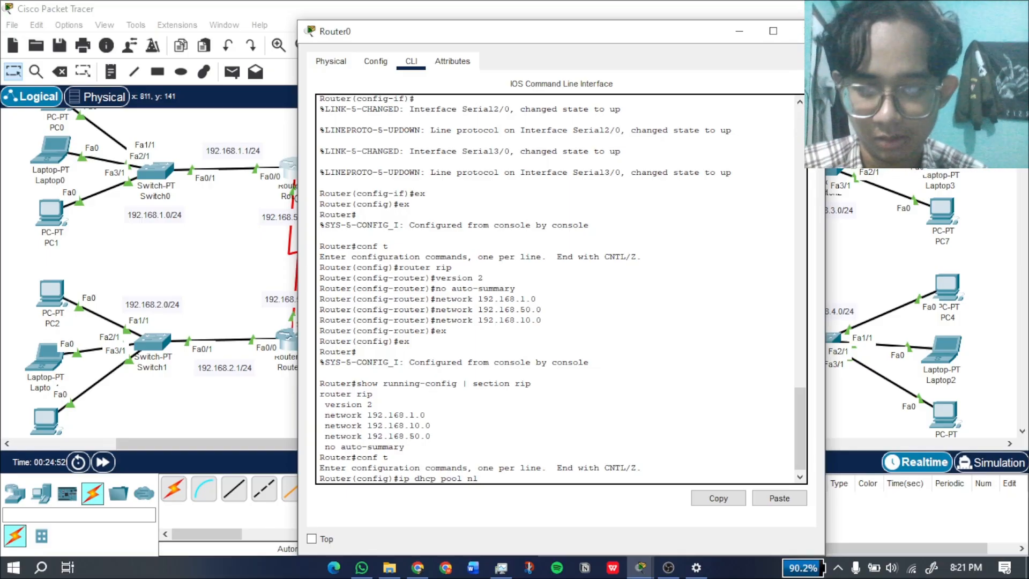
key("Return")
Set the default router of Router0's DHCP pool to 192.168.1.1.
type("de")
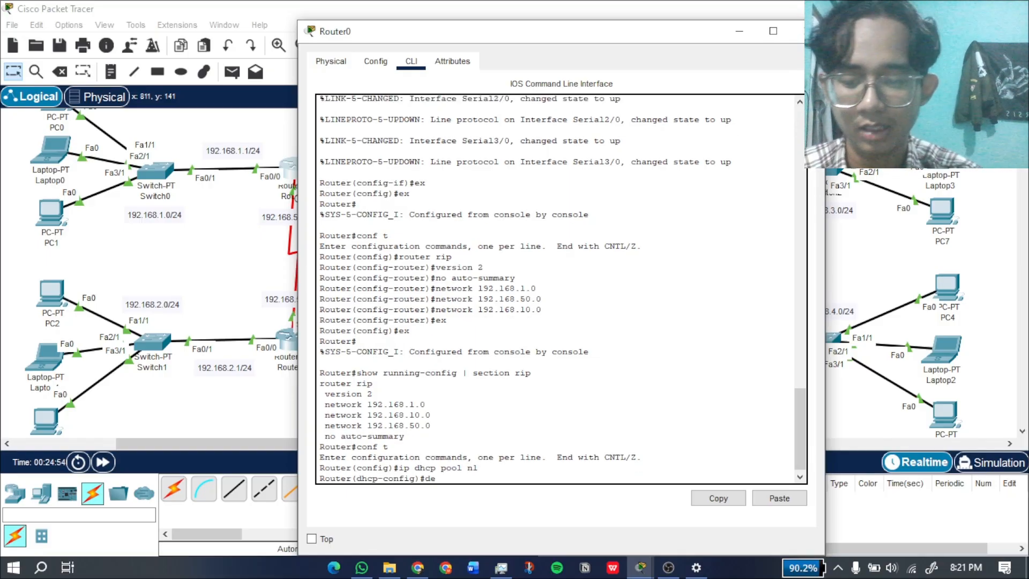
type("fa")
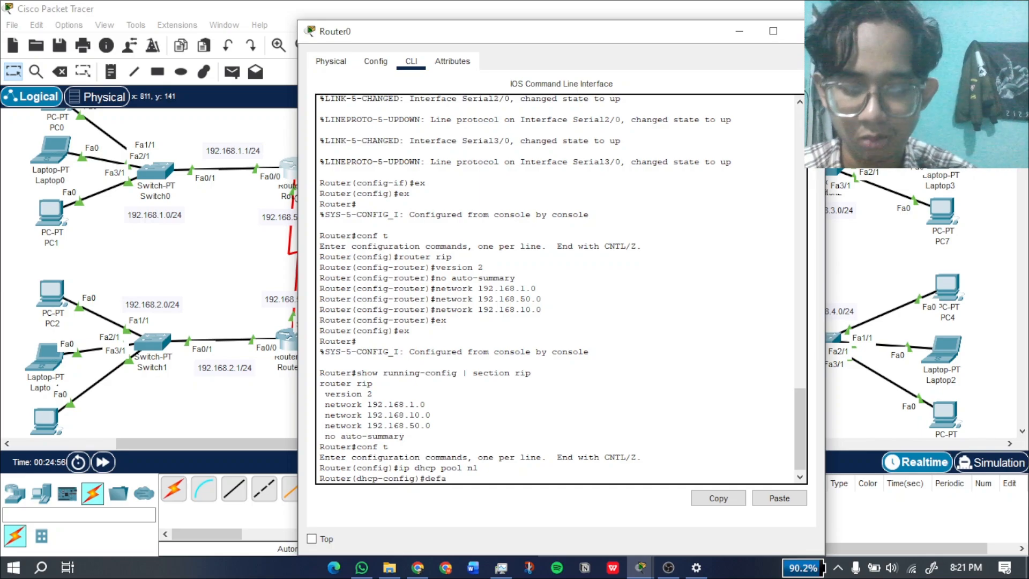
type("ult-router")
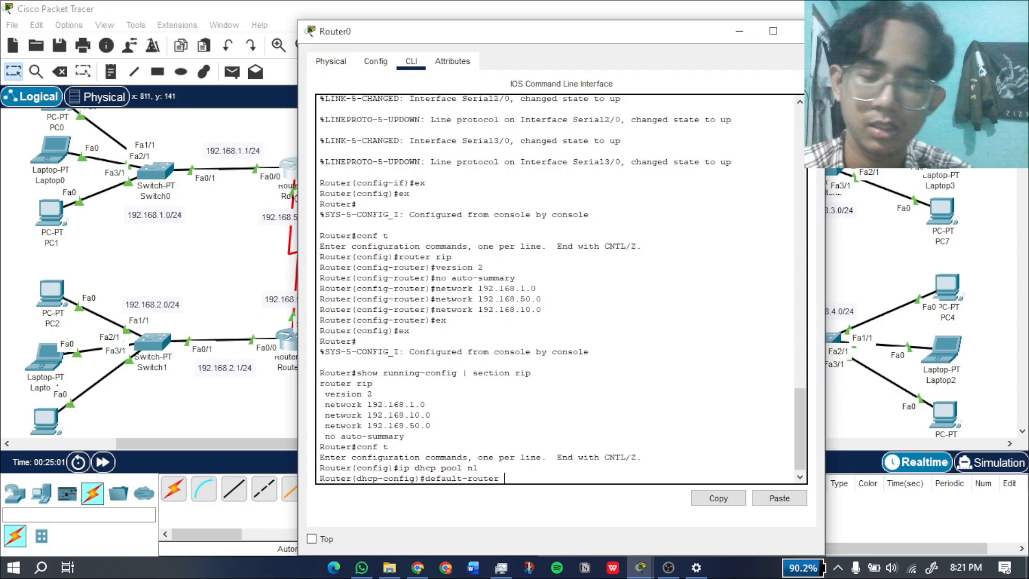
type("192.168")
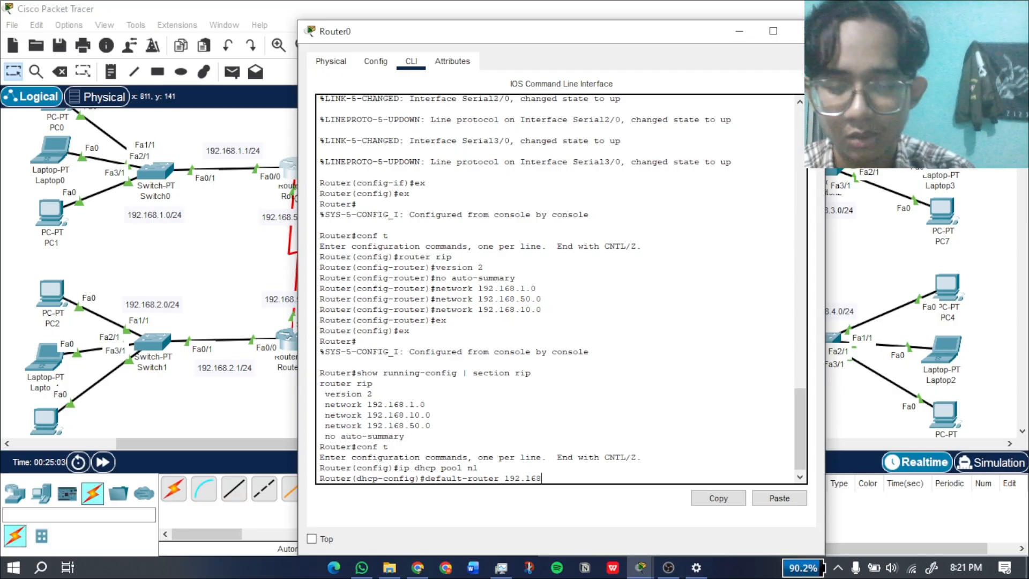
type(".1.1")
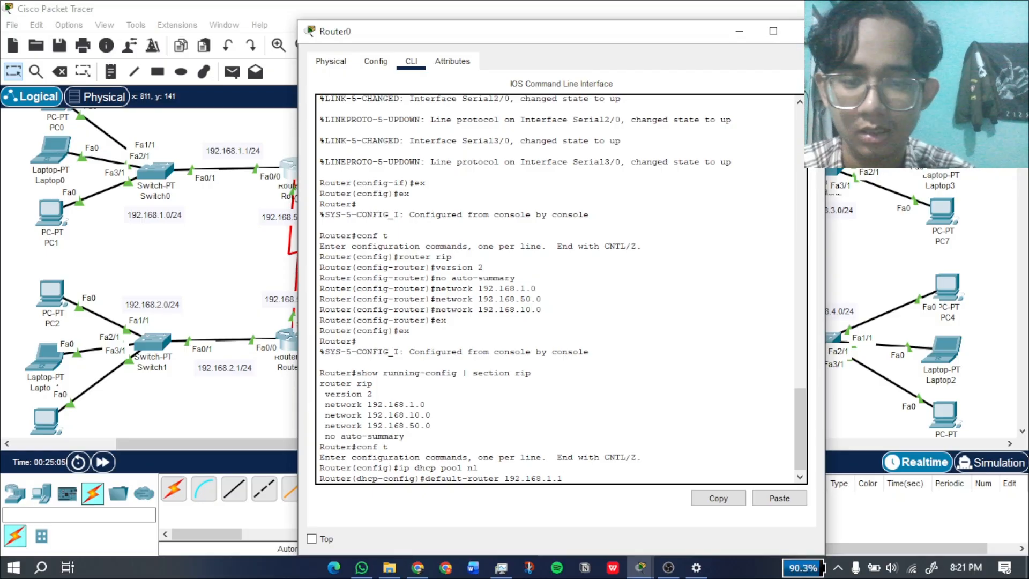
key("Return")
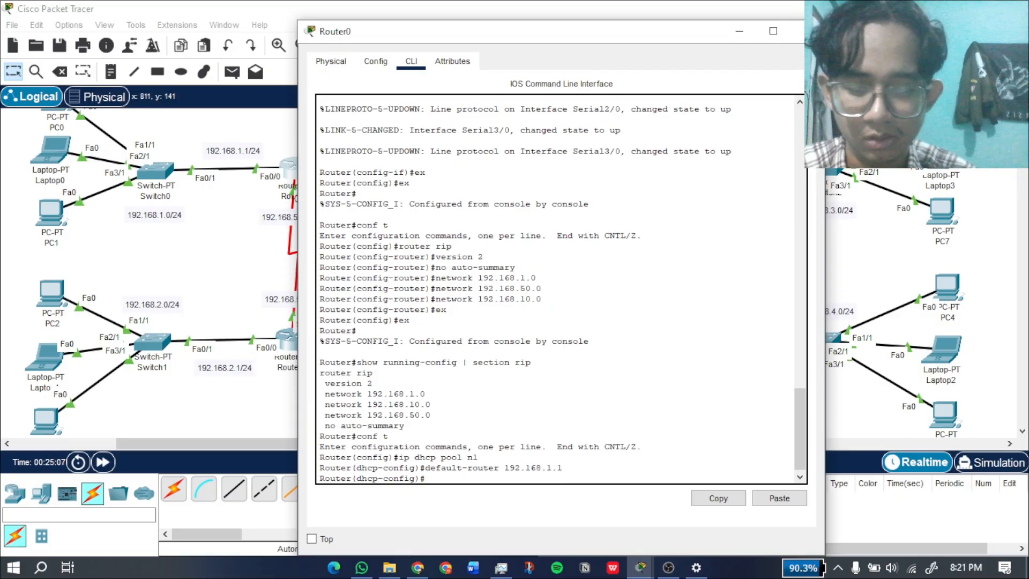
Assign network 192.168.1.0 255.255.255.0 to Router0's DHCP pool, exit pool configuration with ex, and close the router's window.
type("network")
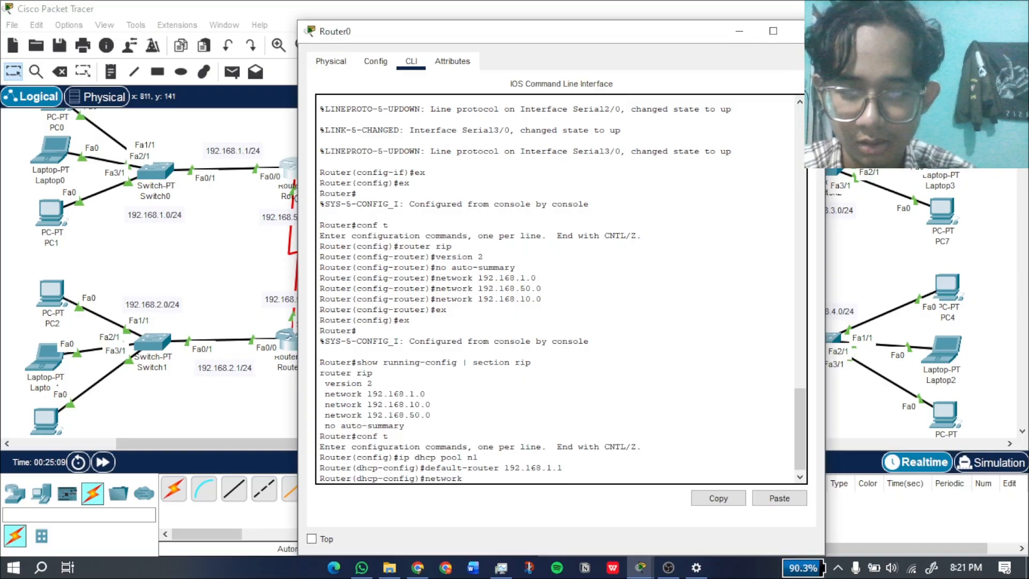
type(" 192.168")
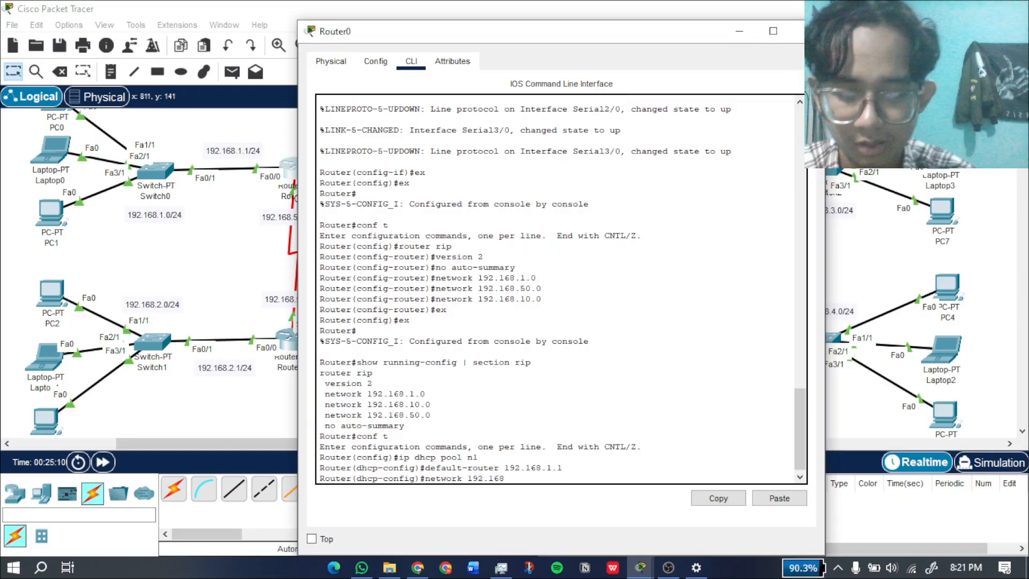
type(".1.")
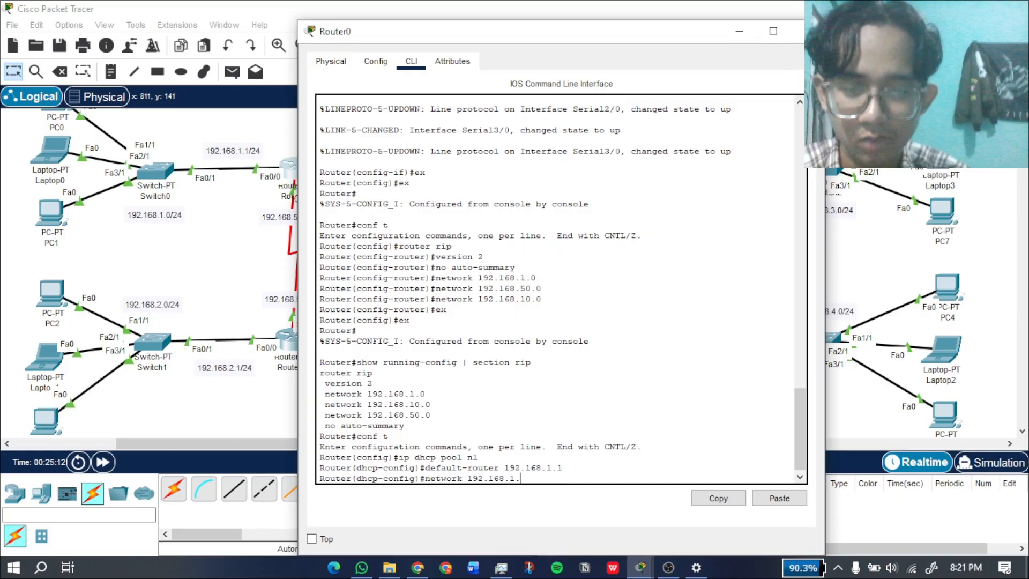
type("0 2")
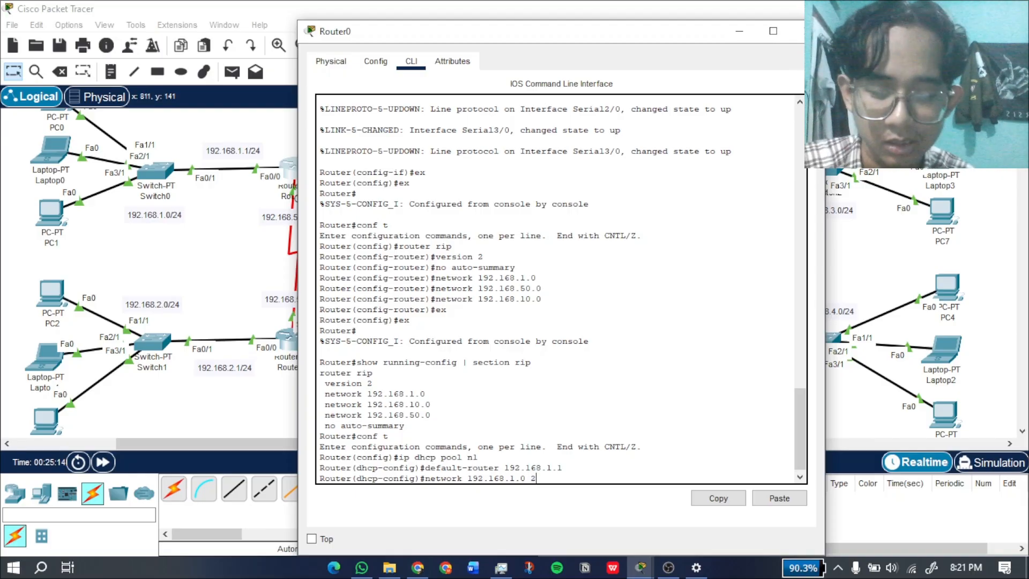
type("55.255.255.0")
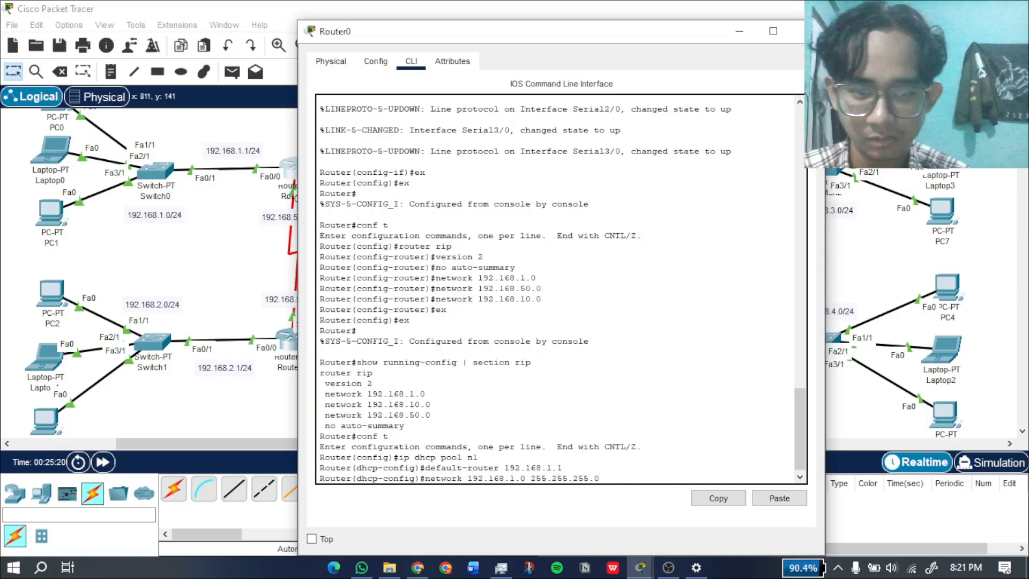
key("Return")
type("ex")
key("Return")
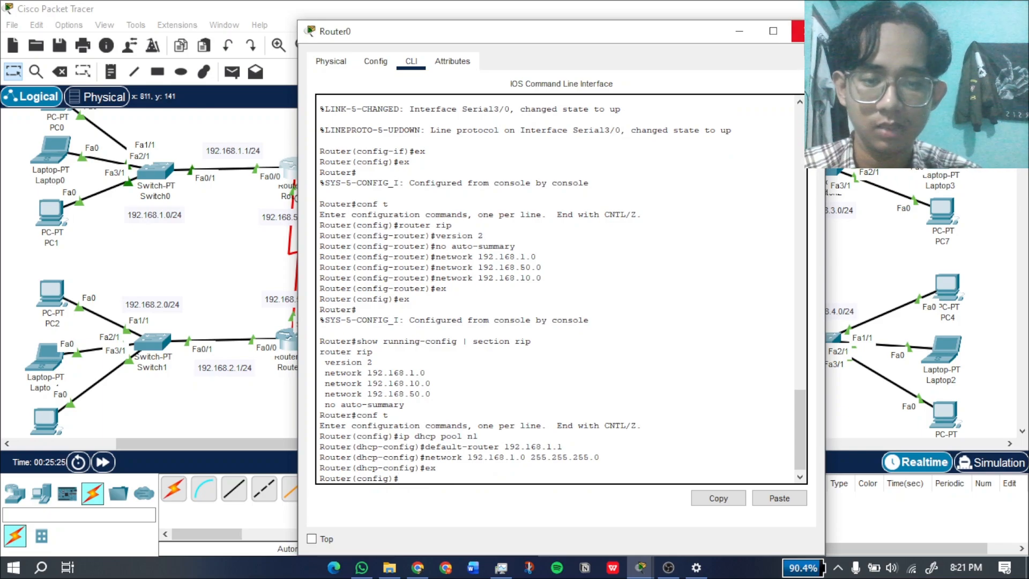
left_click(808, 31)
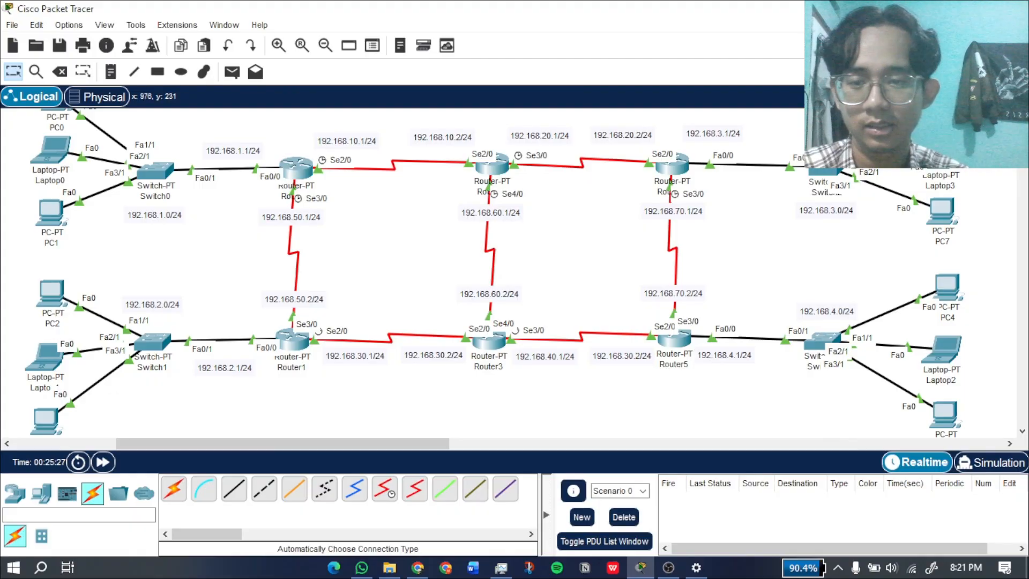
Open Router1's command line, enter global configuration mode with conf t, and create a DHCP pool named n2.
left_click(292, 338)
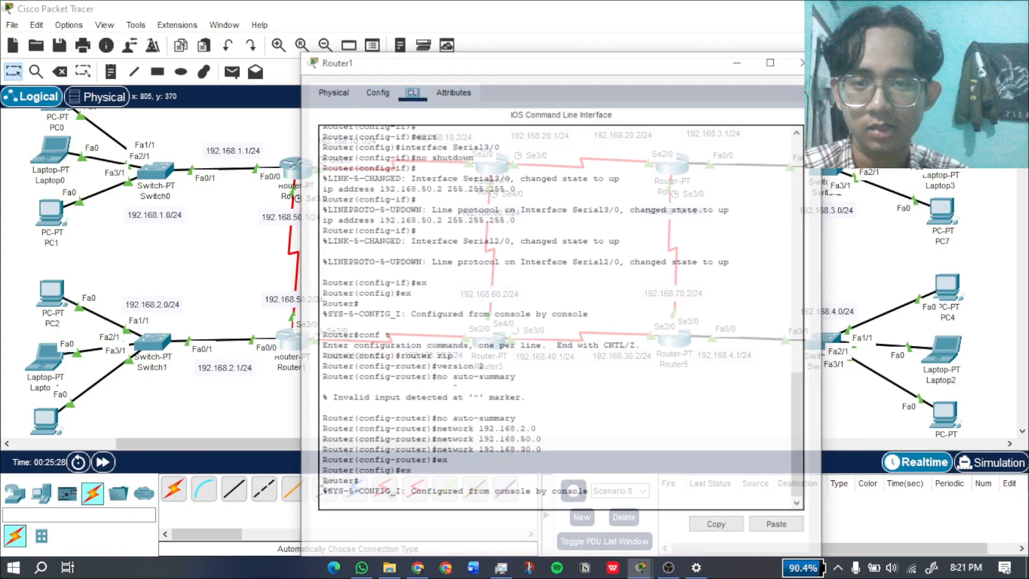
key("Return")
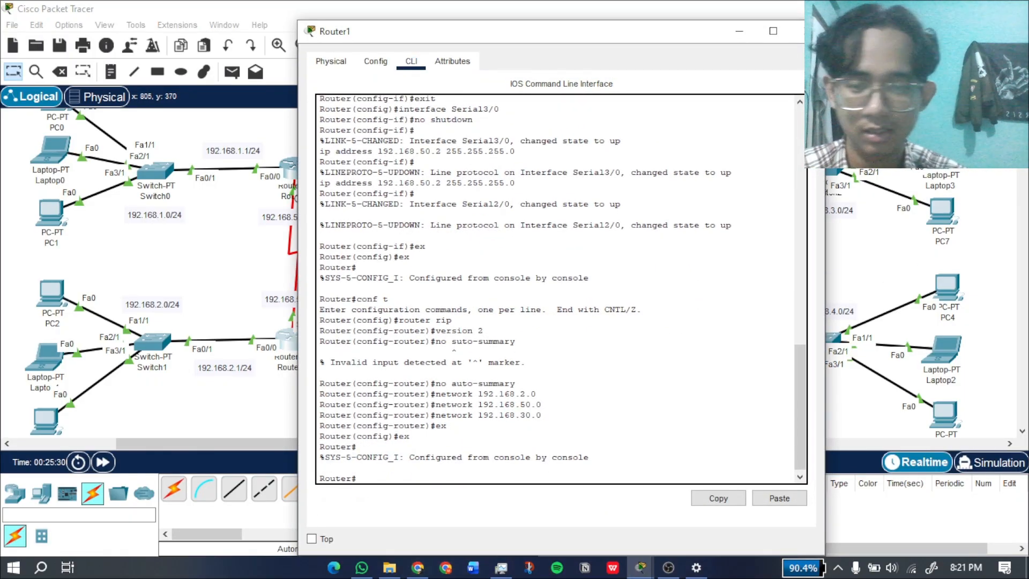
type("conf t")
key("Return")
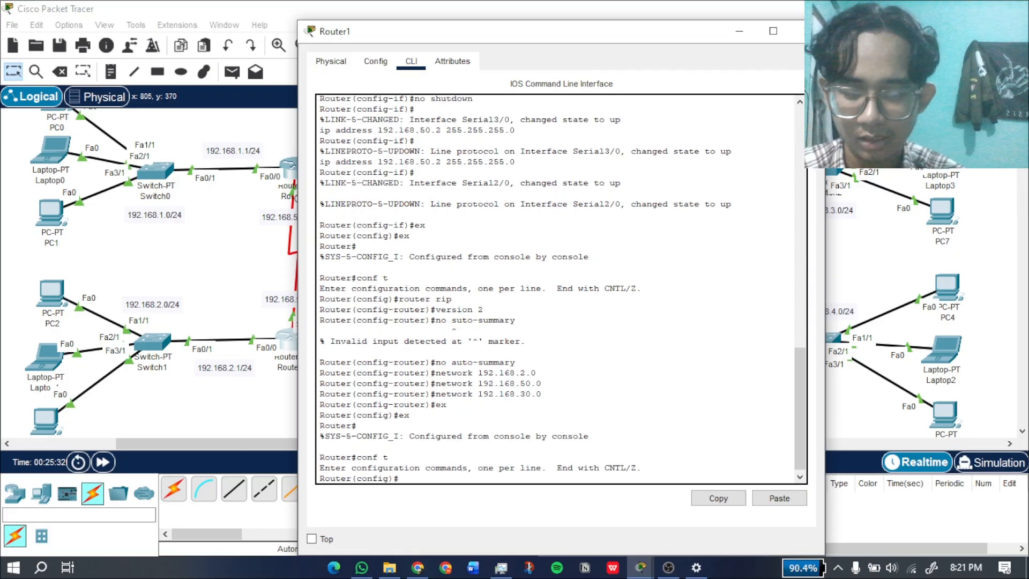
type("ip dhcp pool n2")
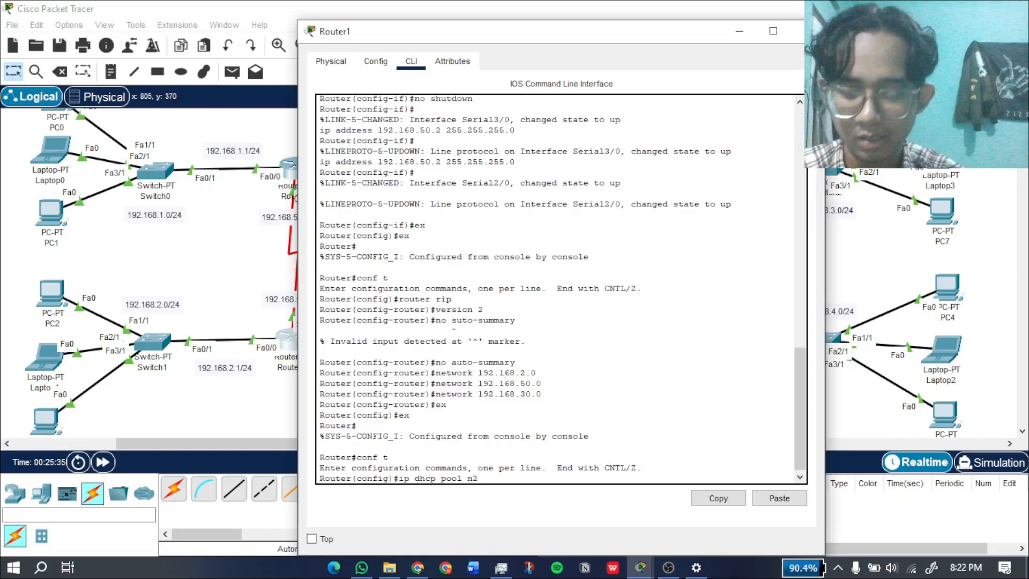
key("Return")
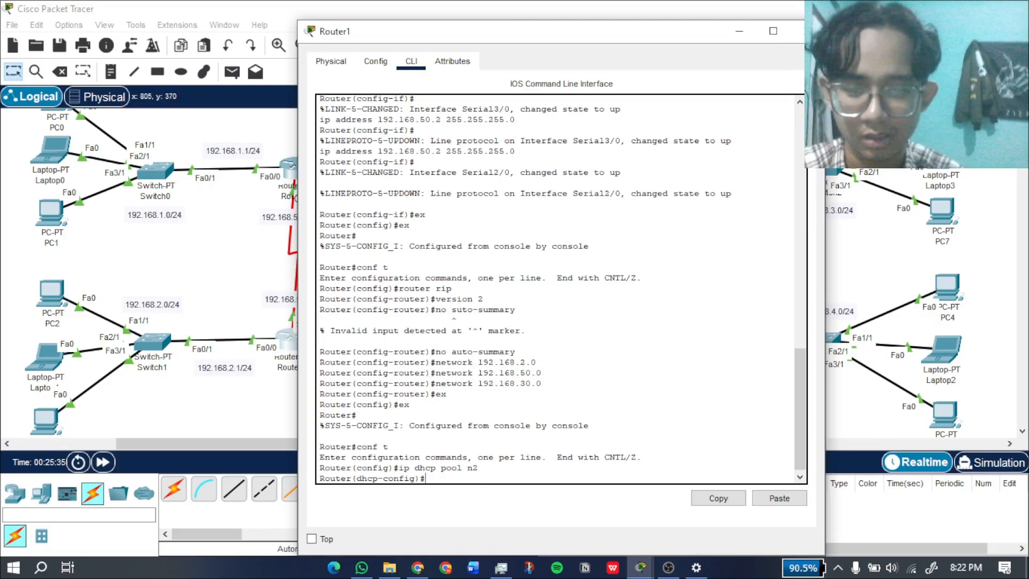
Set the default router of Router1's DHCP pool n2 to 192.168.2.1.
type("defa")
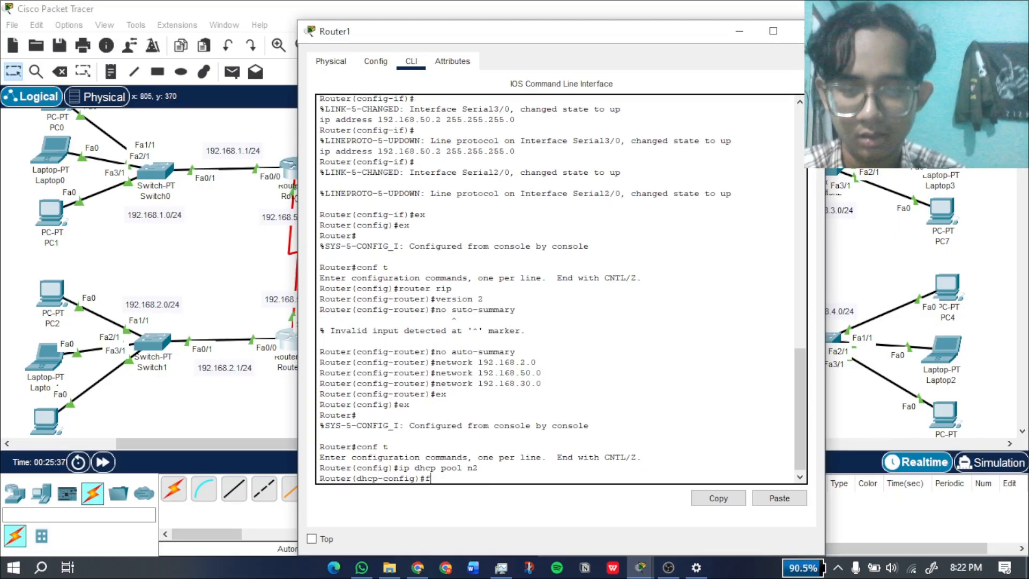
type("ult-")
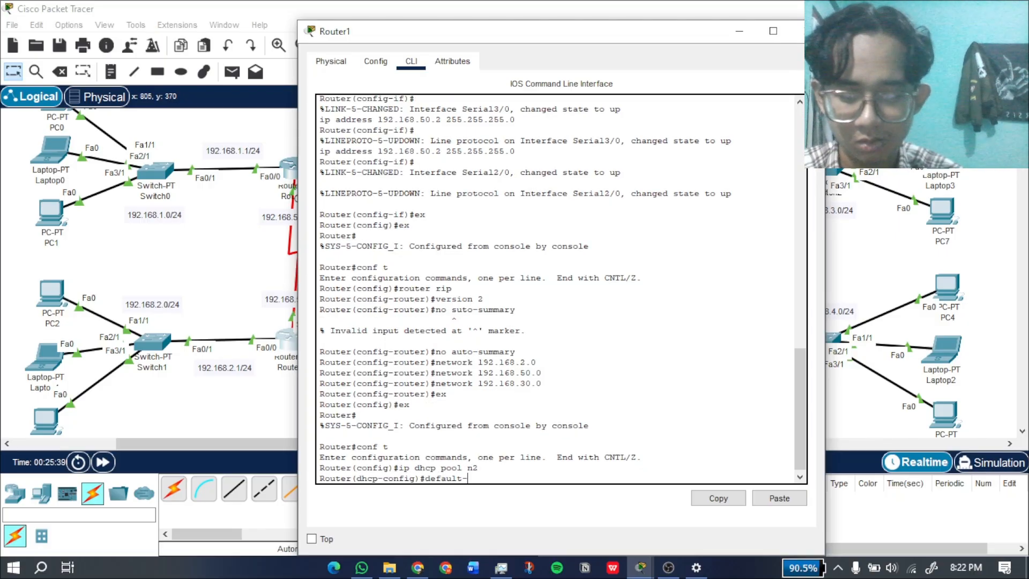
type("router 192")
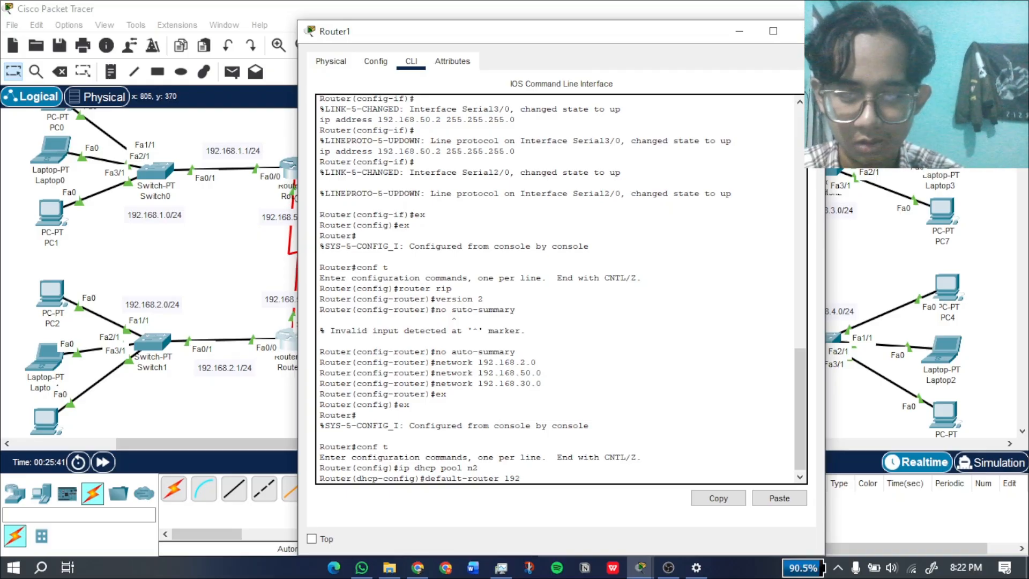
type(".168.2.0")
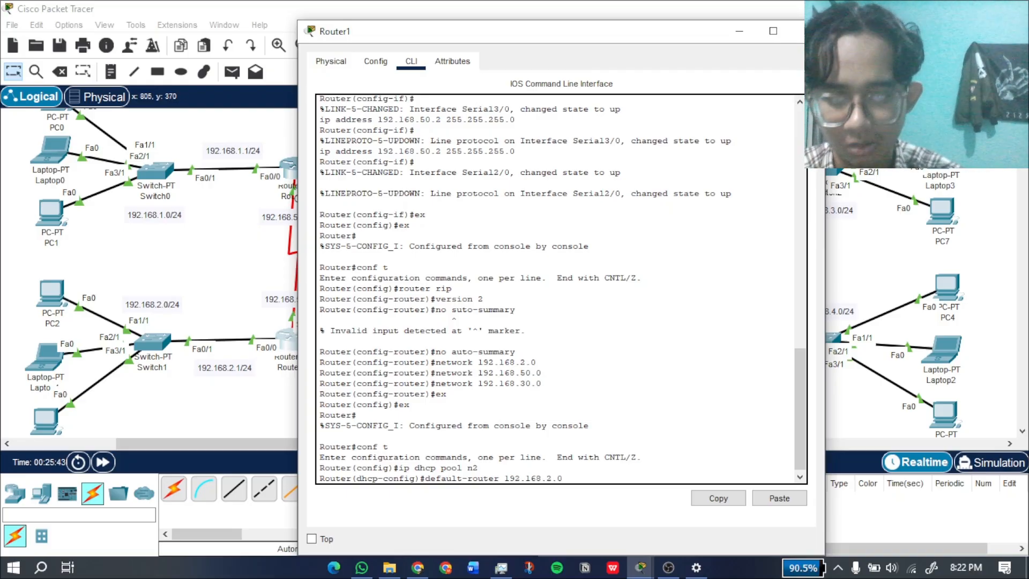
key("BackSpace")
type("1")
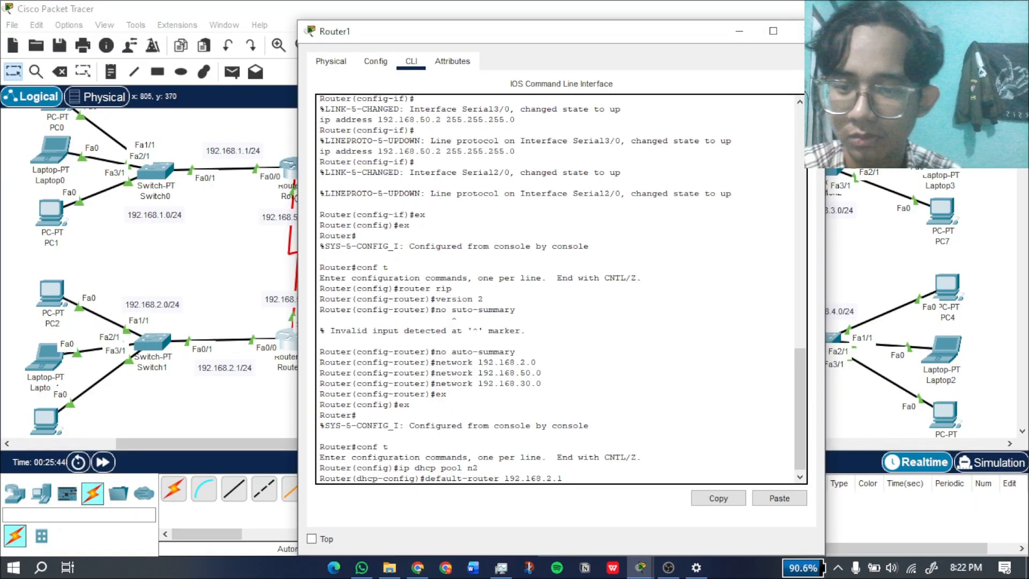
key("Return")
Assign network 192.168.2.0 with mask 255.255.255.0 to Router1's DHCP pool n2.
type("ne")
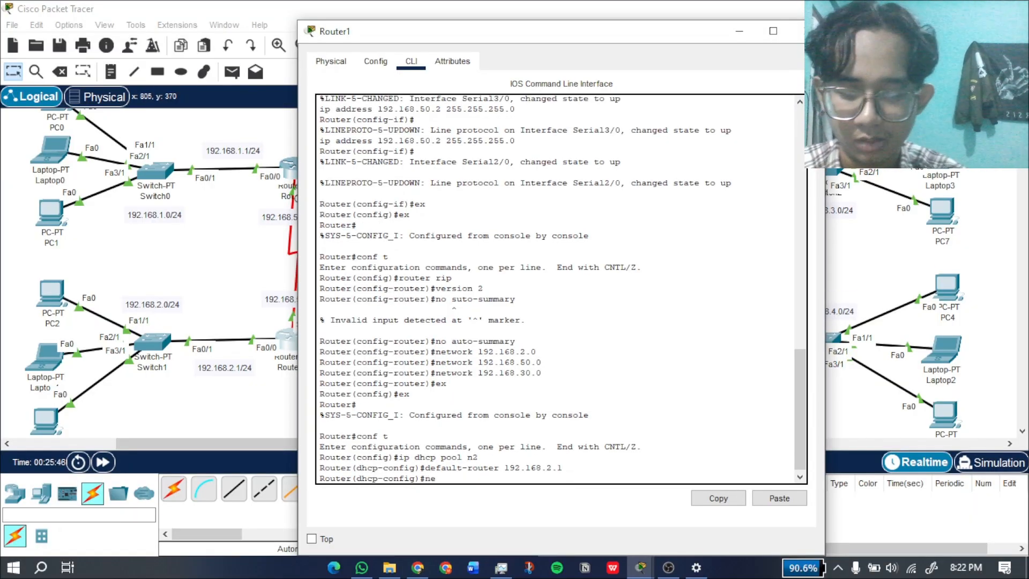
type("twork")
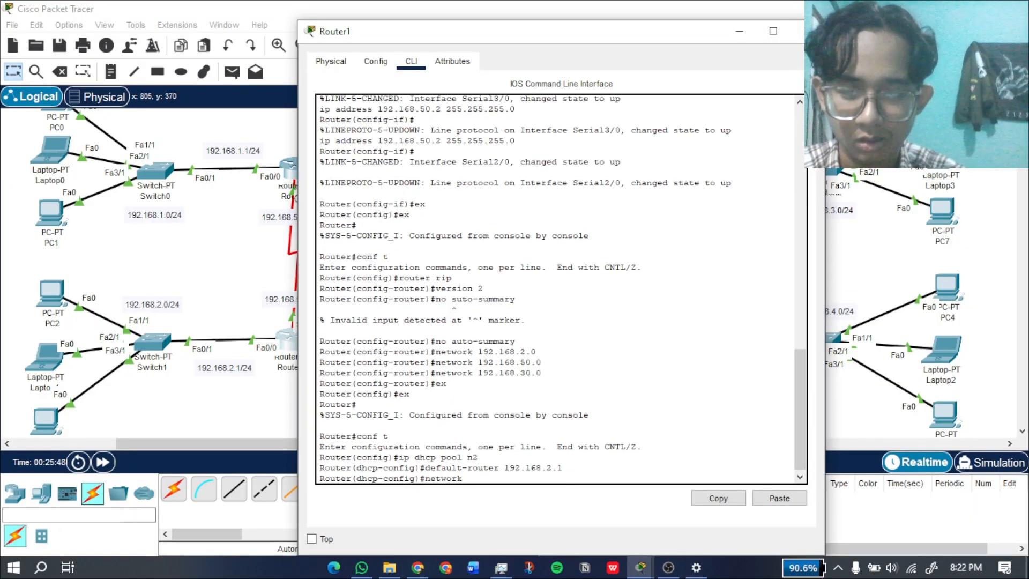
type(" 192.168")
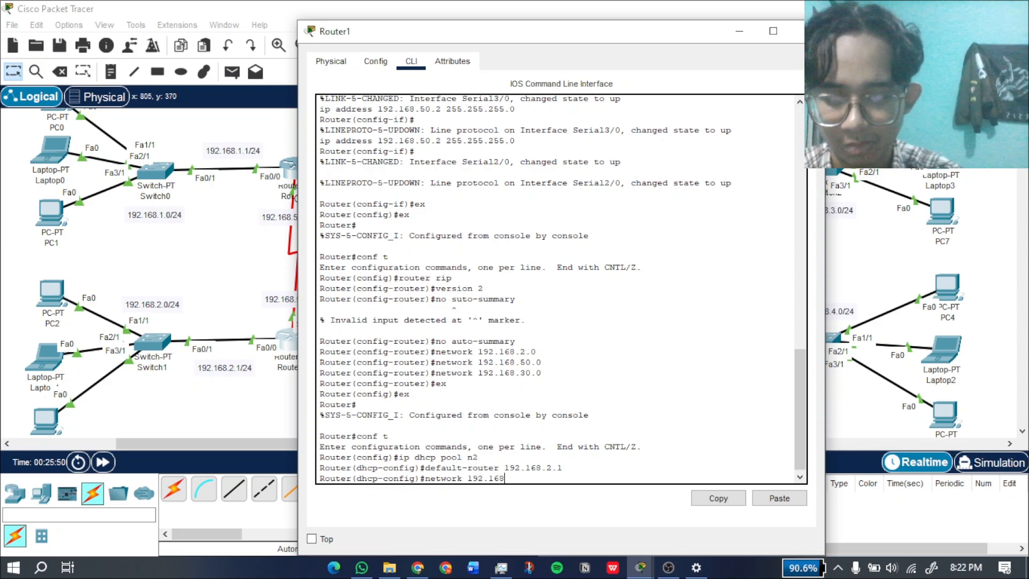
type(".20")
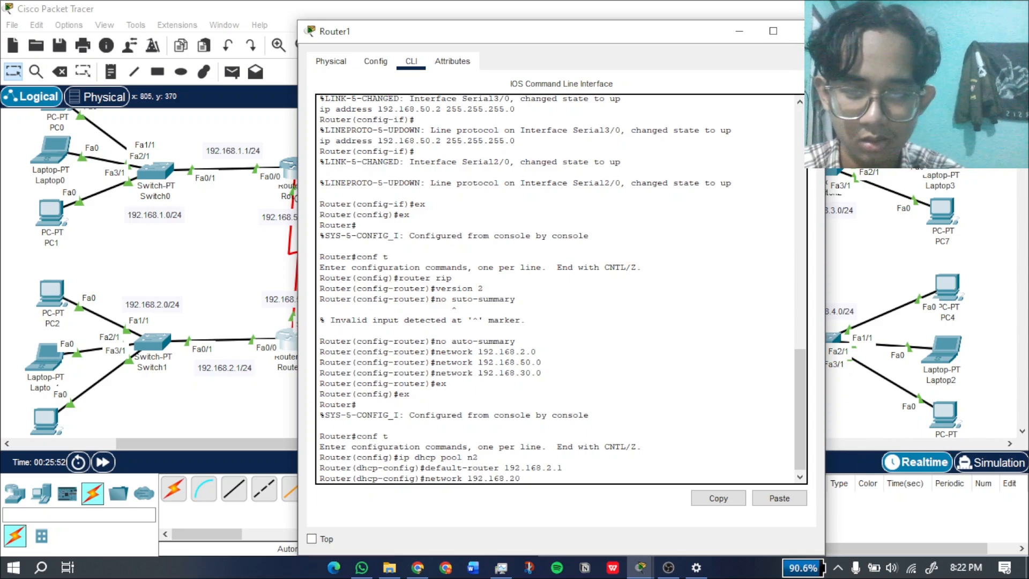
key("BackSpace")
type(".0")
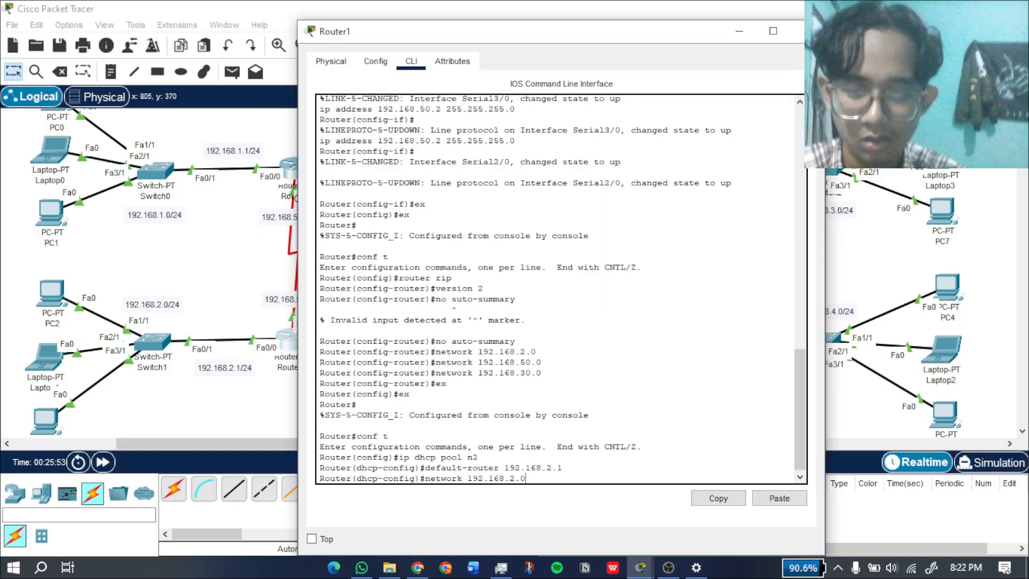
type(" 255.255.25")
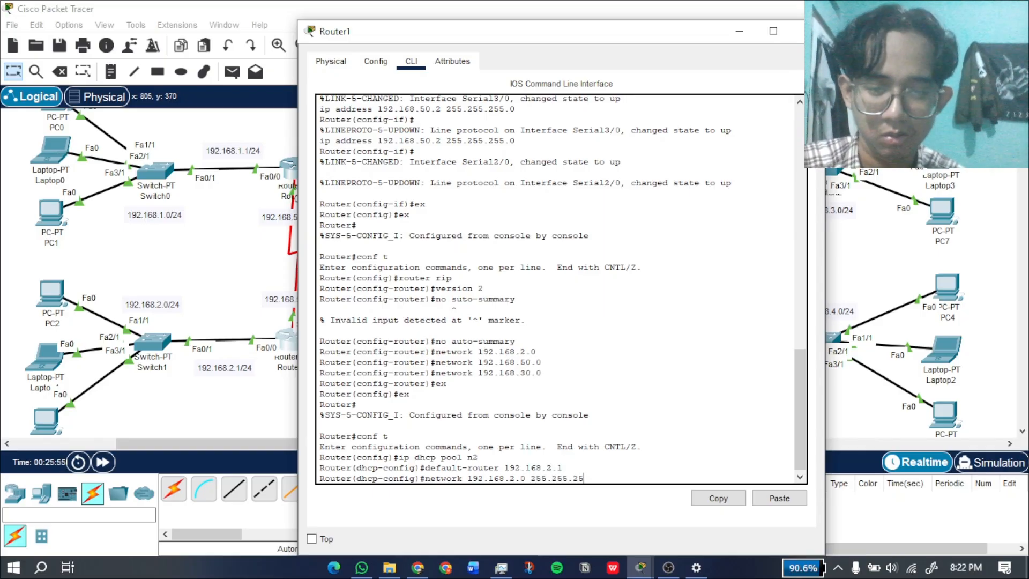
type("55.")
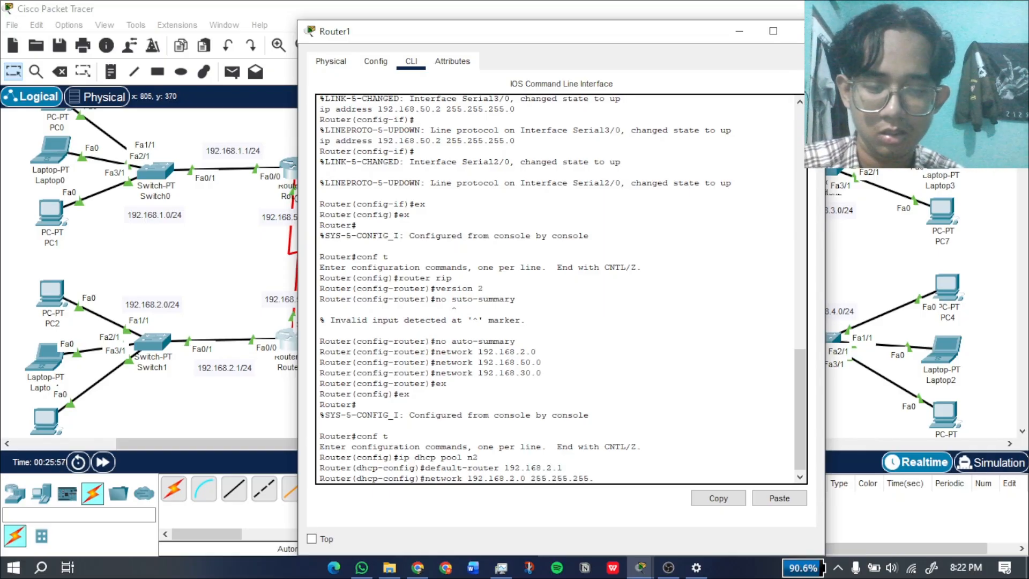
type("0")
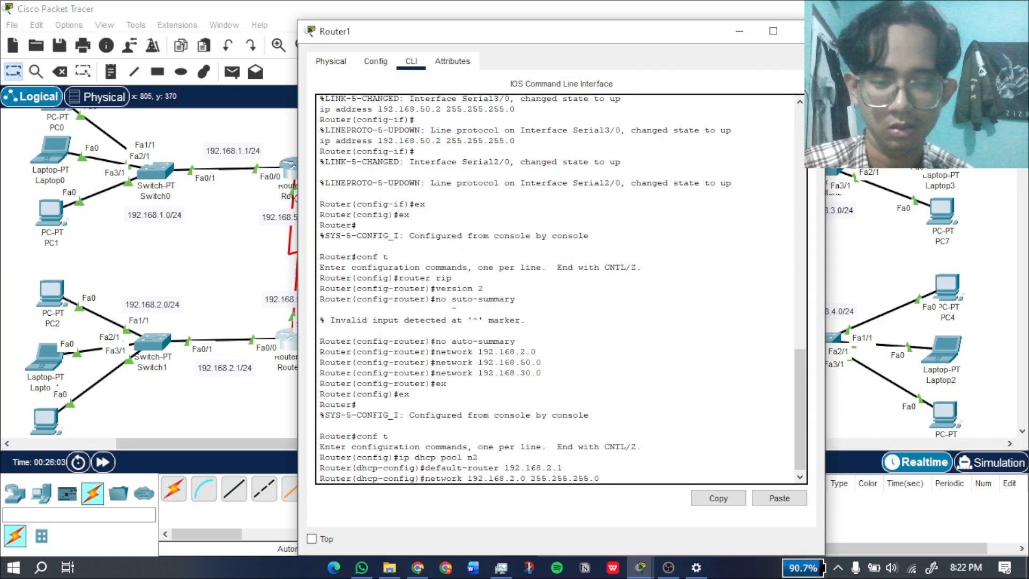
key("Return")
Leave Router1's DHCP pool configuration with ex and close the router's window.
type("ex")
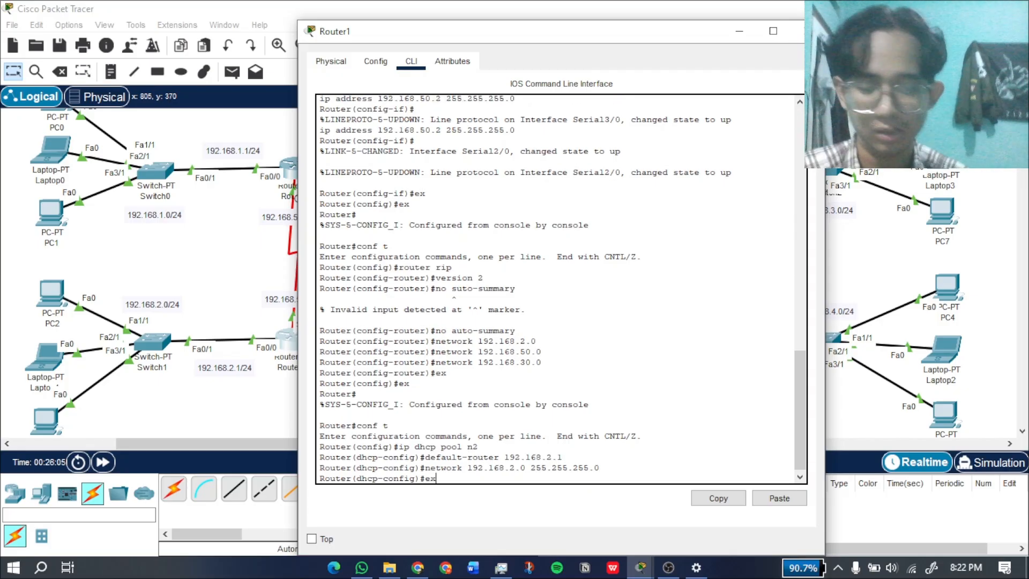
key("Return")
left_click(806, 31)
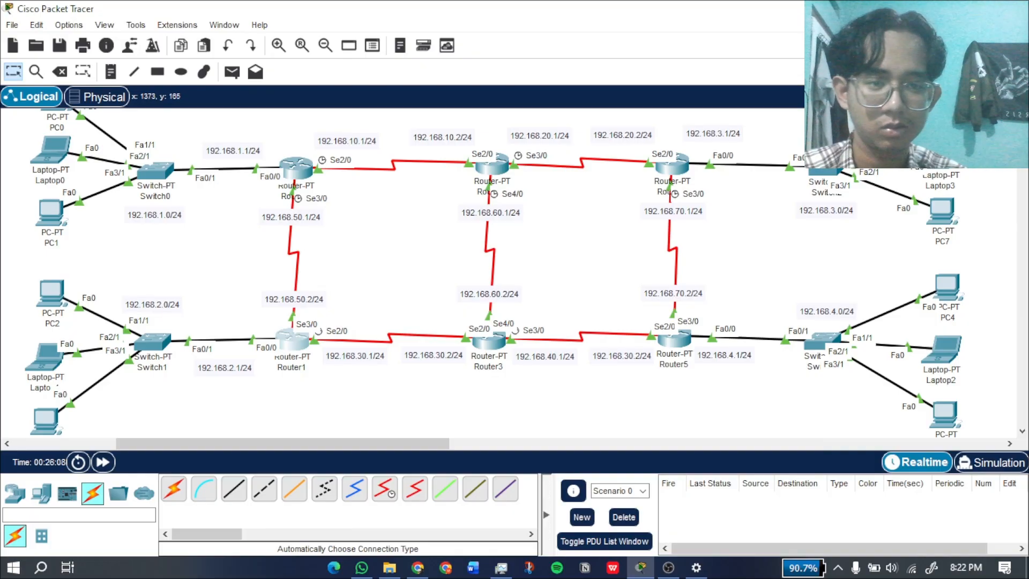
Open Router4's command line, enter global configuration mode with conf t, and create a DHCP pool named n3.
left_click(671, 165)
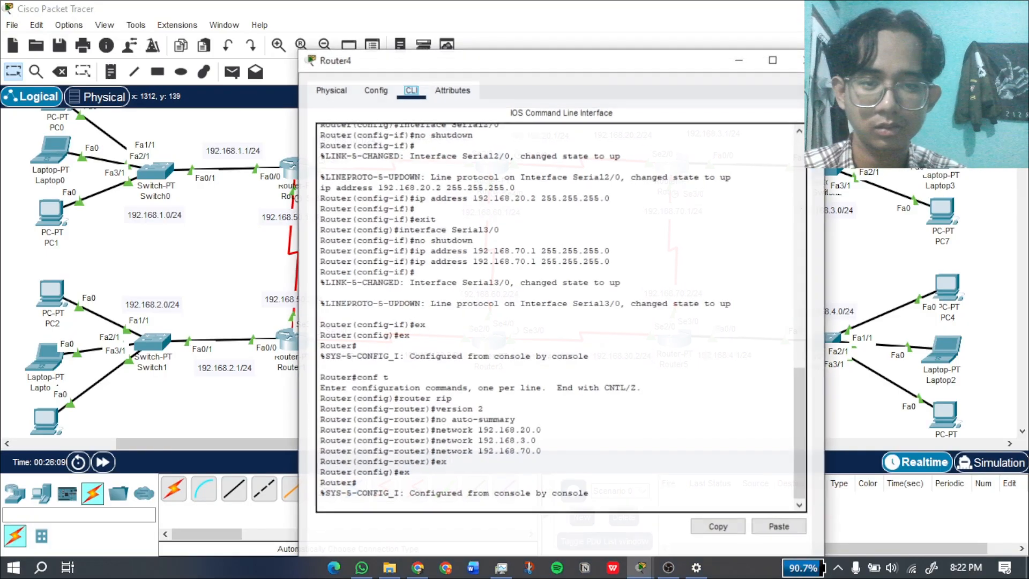
key("Return")
type("conf t")
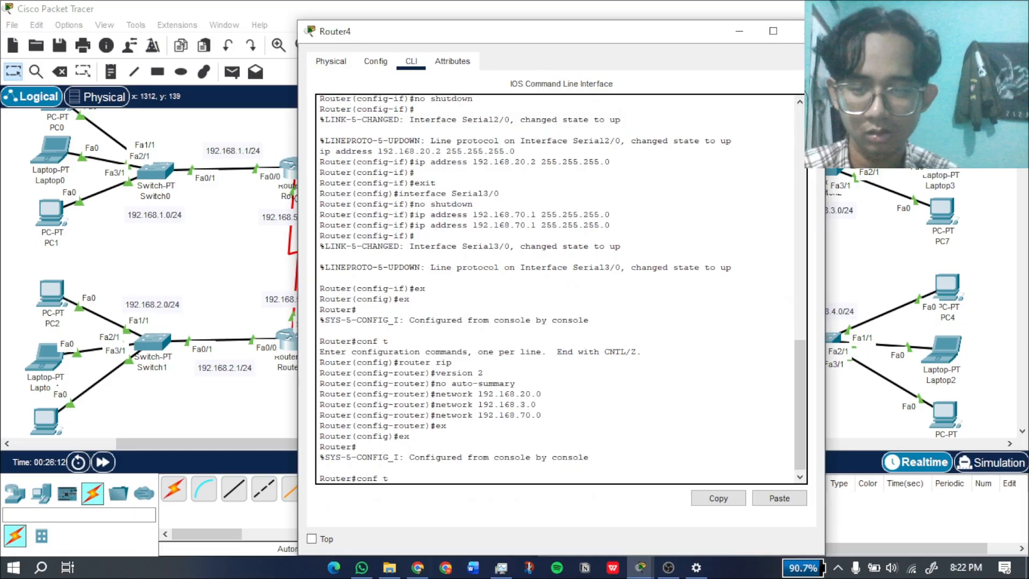
key("Return")
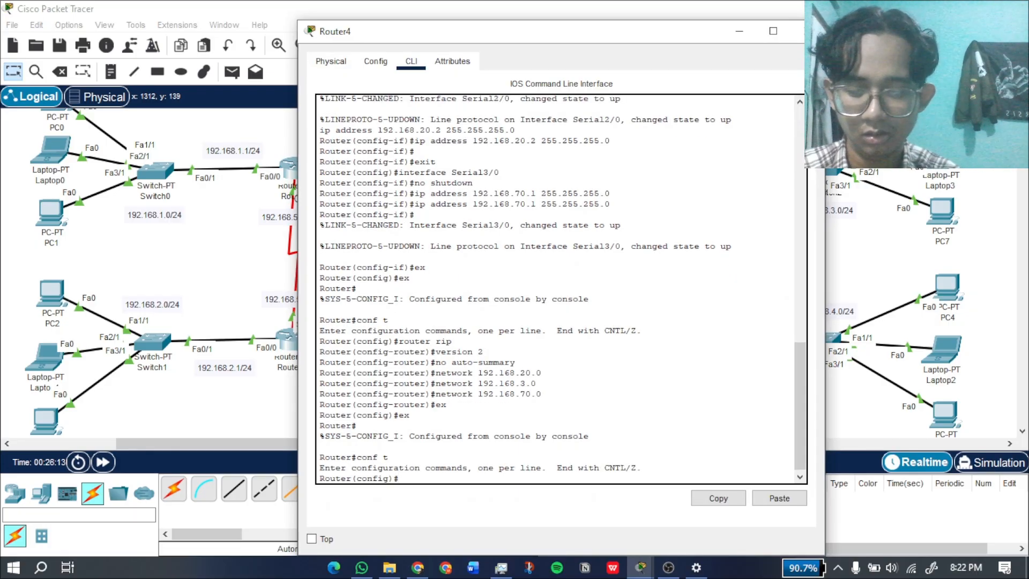
type("ip dhcp")
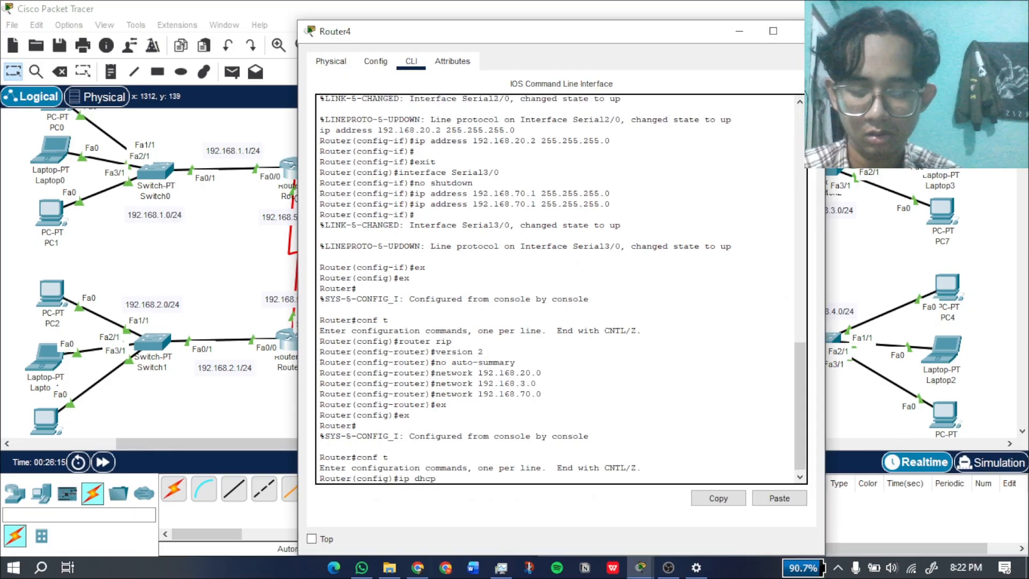
type(" pool n3")
key("Return")
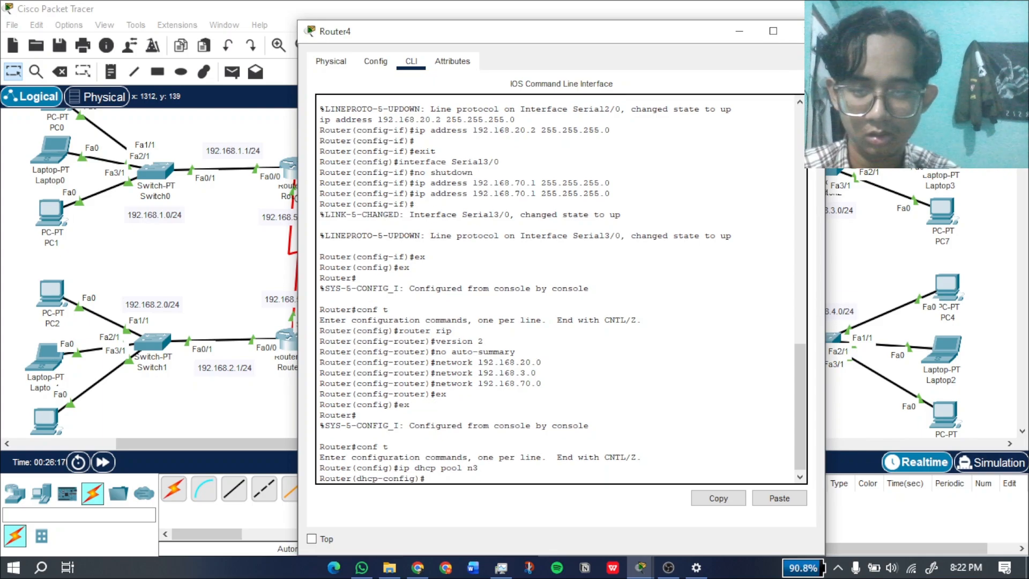
Set the default router of Router4's DHCP pool n3 to 192.168.3.1.
type("defa")
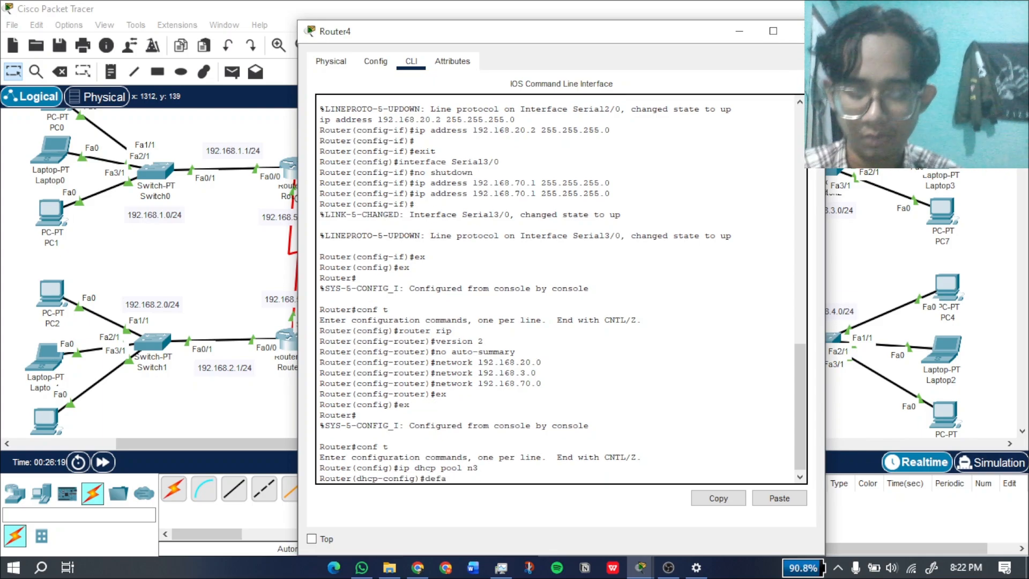
type("ult-router")
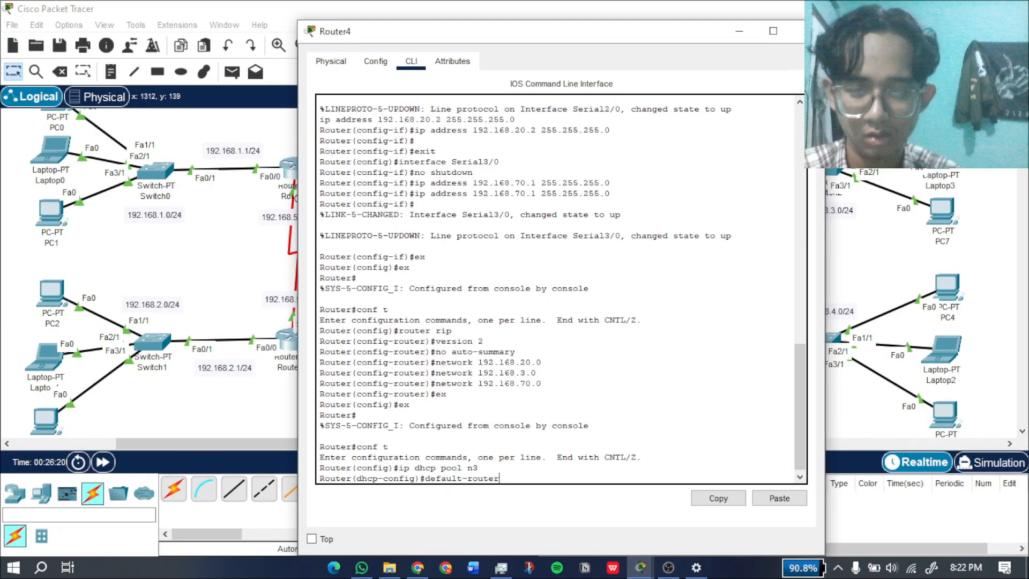
type(" 192.168")
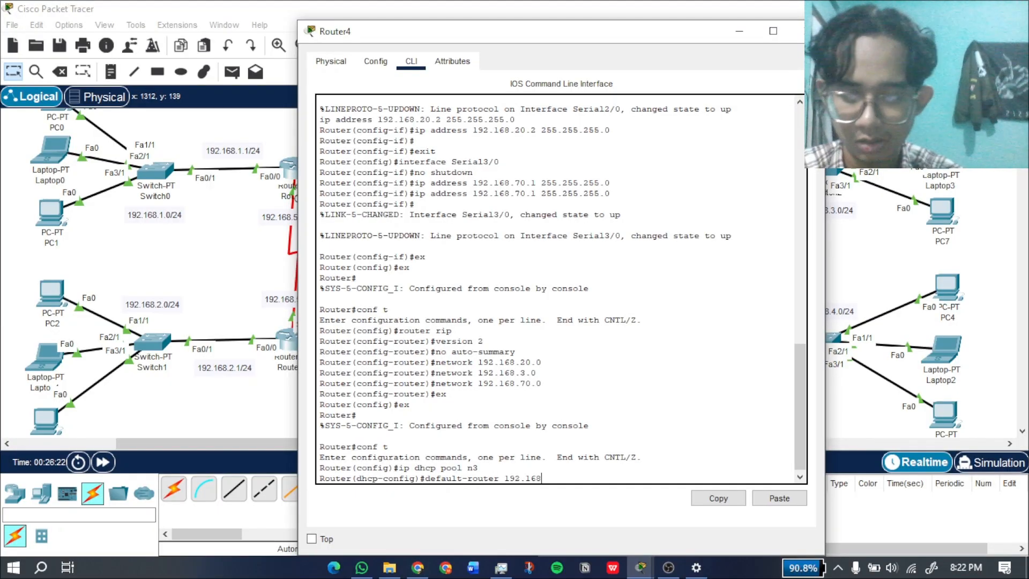
type(".3.1")
key("Return")
Assign network 192.168.3.0 with mask 255.255.255.0 to Router4's DHCP pool n3, reusing the previous default-router command line.
key("Up")
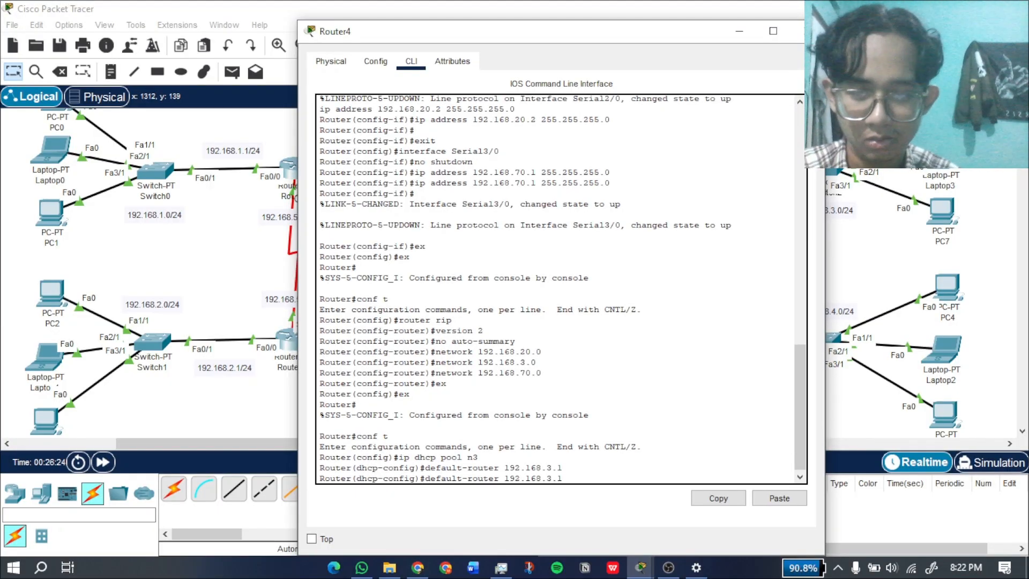
key("BackSpace")
key("BackSpace")
key("BackSpace")
key("BackSpace")
key("BackSpace")
key("BackSpace")
key("BackSpace")
key("BackSpace")
key("BackSpace")
key("BackSpace")
key("BackSpace")
key("BackSpace")
key("BackSpace")
key("BackSpace")
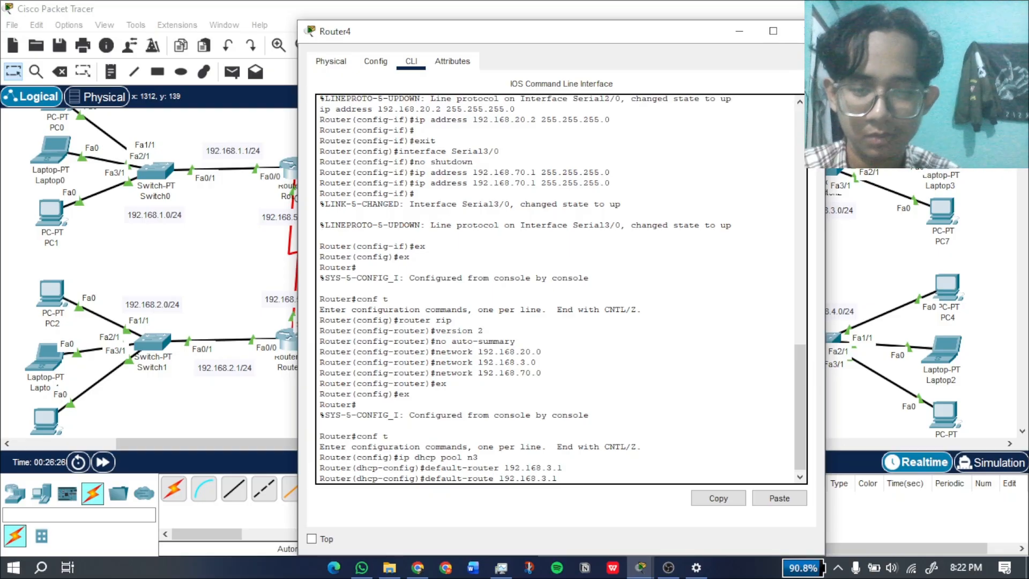
type("network")
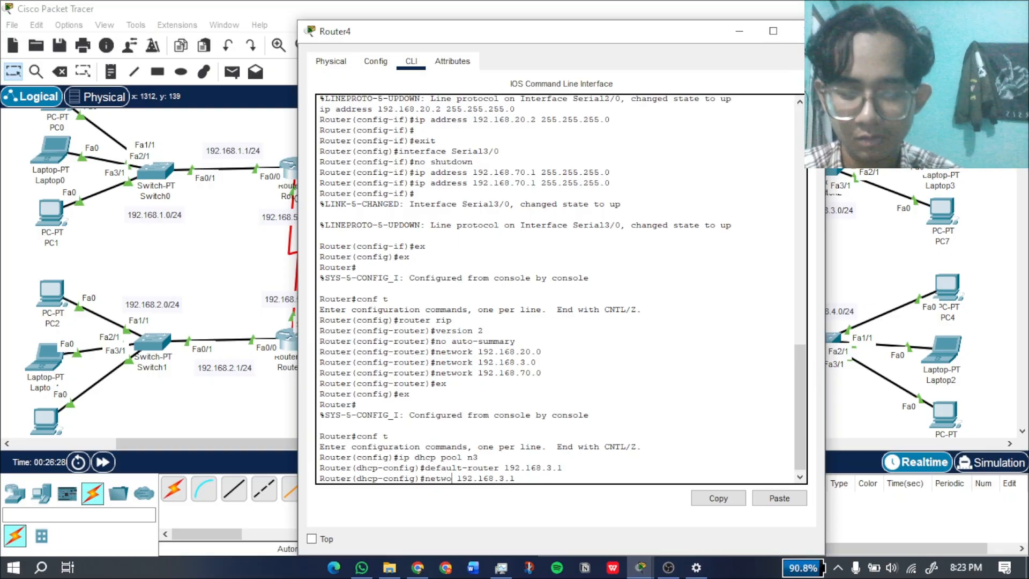
key("Right")
key("Right")
key("Right")
key("Right")
key("Right")
key("Right")
key("Right")
key("Right")
key("Right")
key("Right")
key("Right")
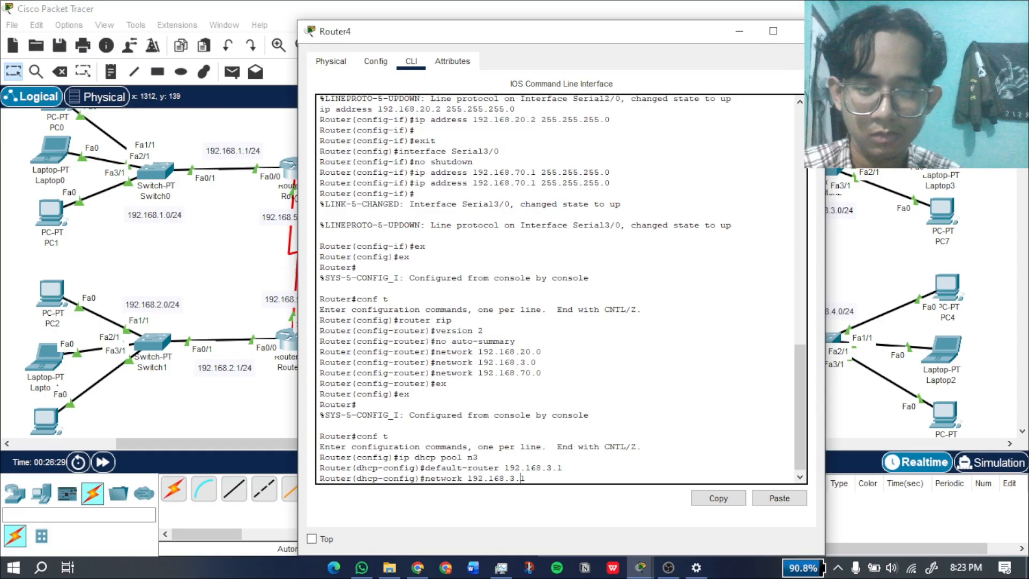
key("BackSpace")
type("0 2555")
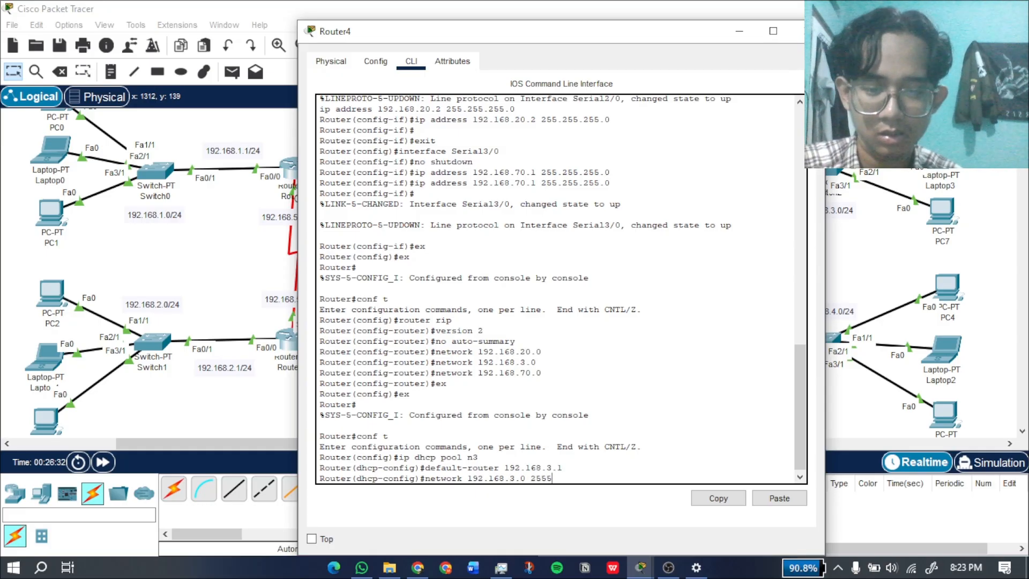
key("BackSpace")
type(".255")
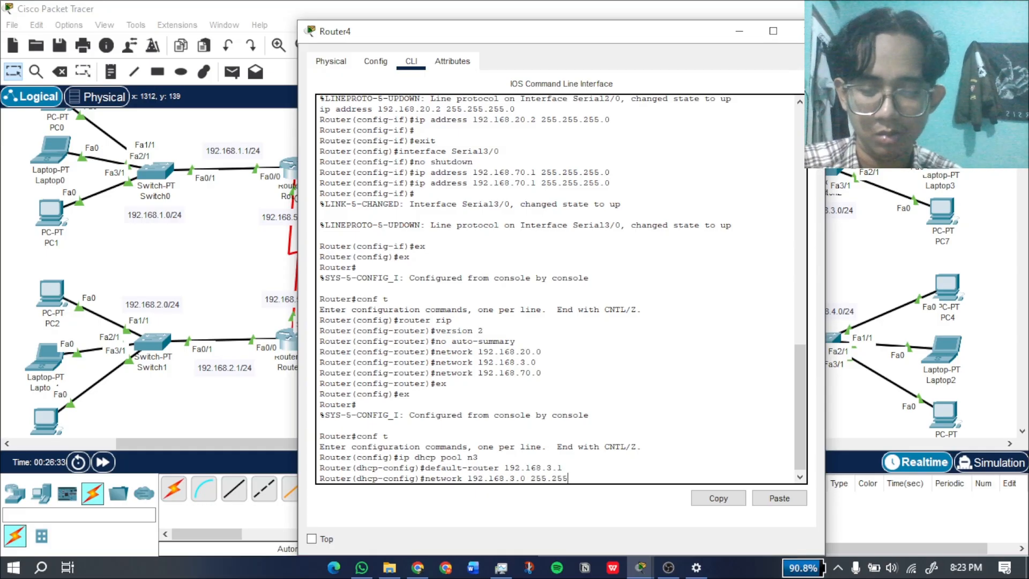
type(".255.0")
key("Return")
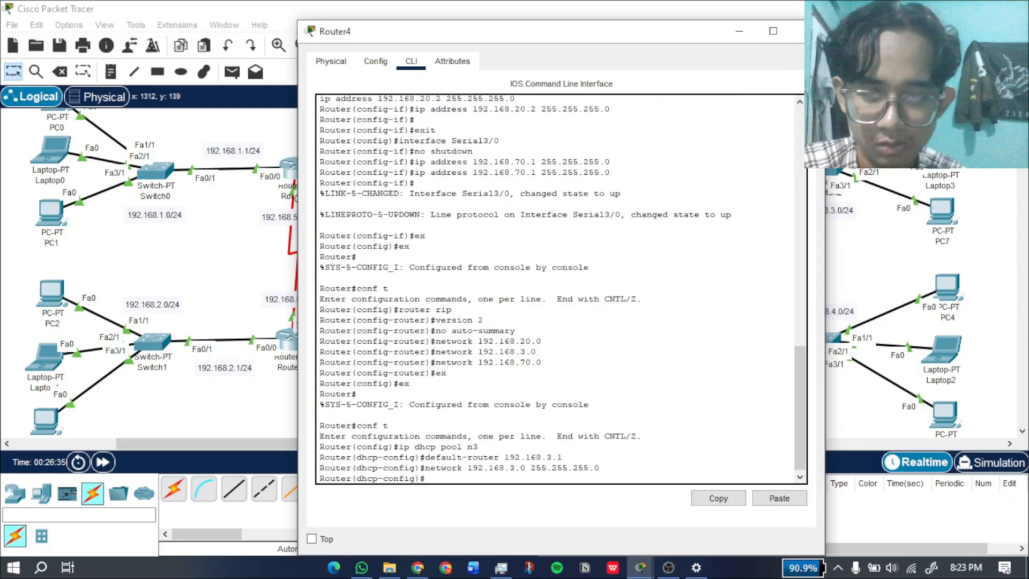
Leave Router4's DHCP pool configuration with ex and close the router's window.
type("ex")
key("Return")
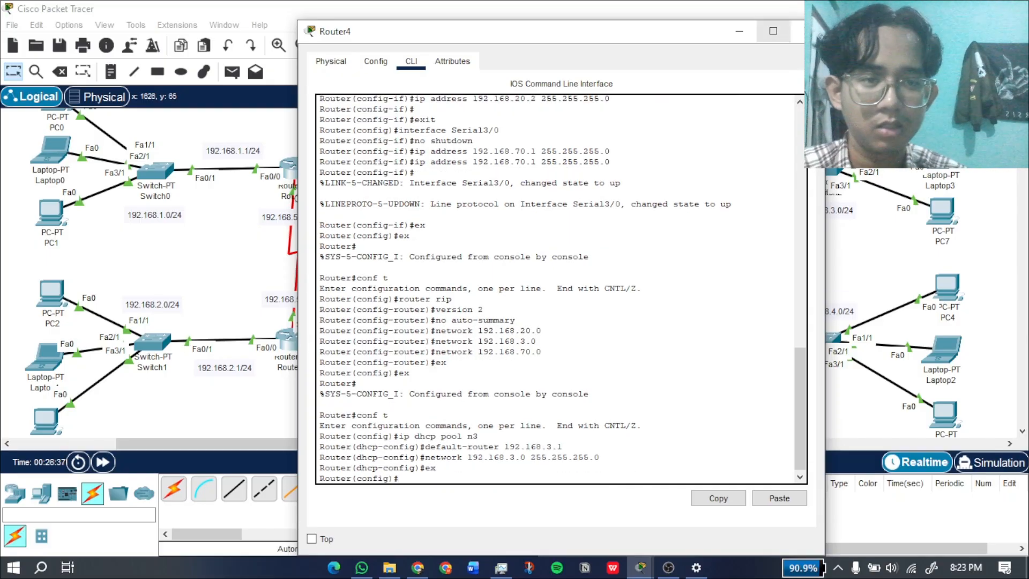
left_click(807, 31)
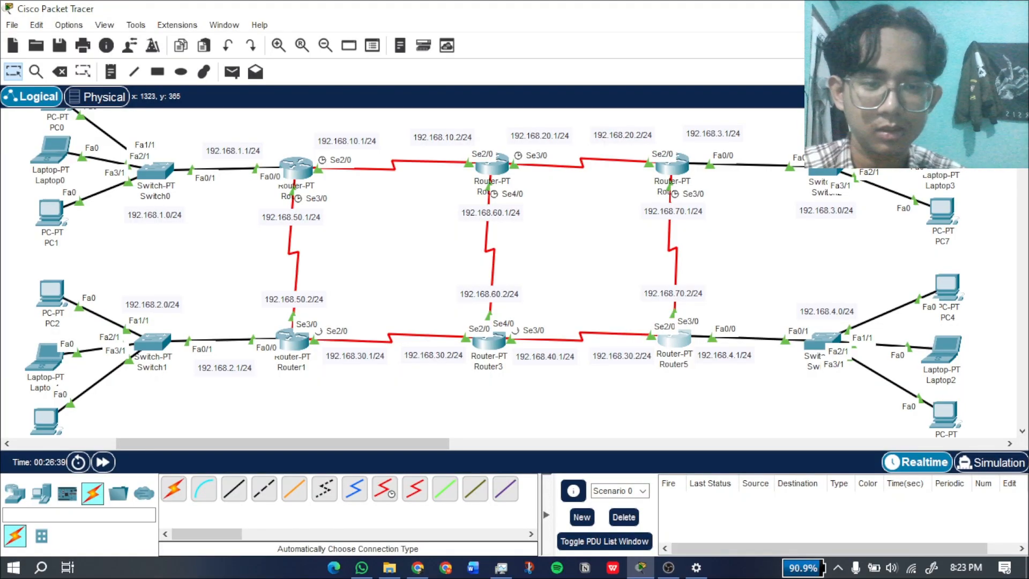
Open Router5's command line, enter global configuration mode with conf t, and create a DHCP pool named n4.
left_click(674, 338)
key("Return")
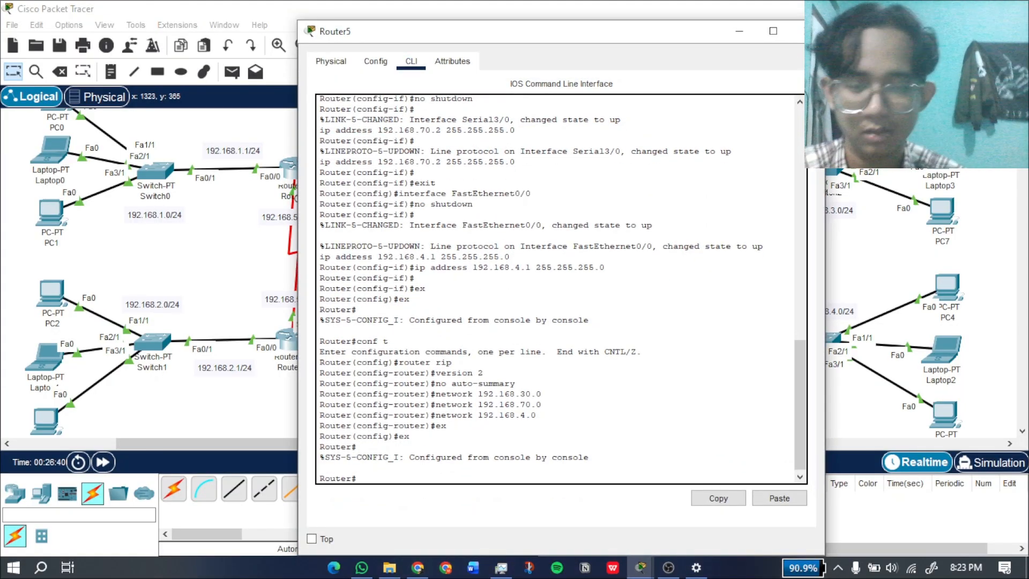
type("conf t")
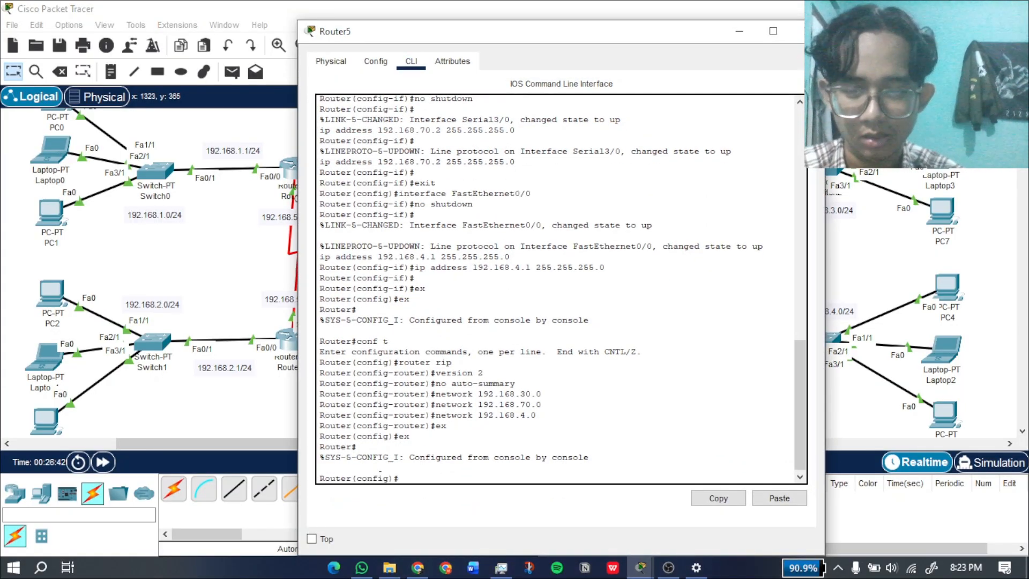
key("Return")
type("ip dhcp")
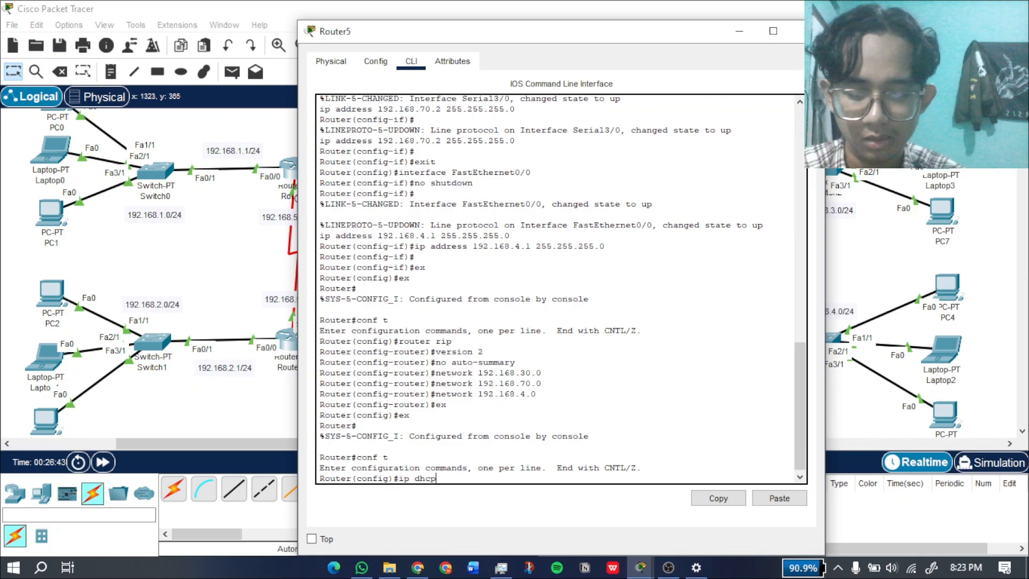
type(" pool n4")
key("Return")
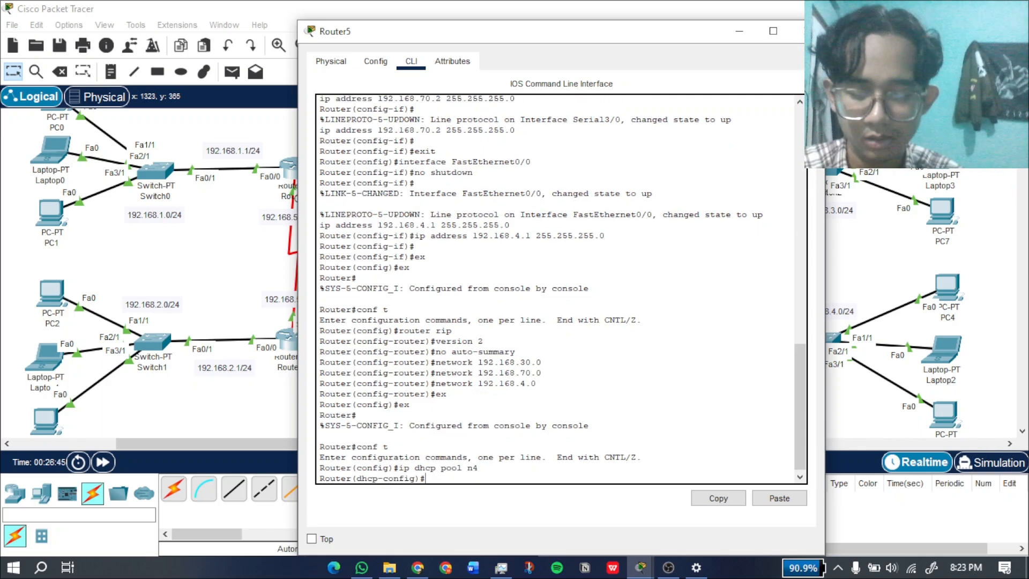
Set the default router of Router5's DHCP pool n4 to 192.168.4.1 and recall that command for editing.
type("default")
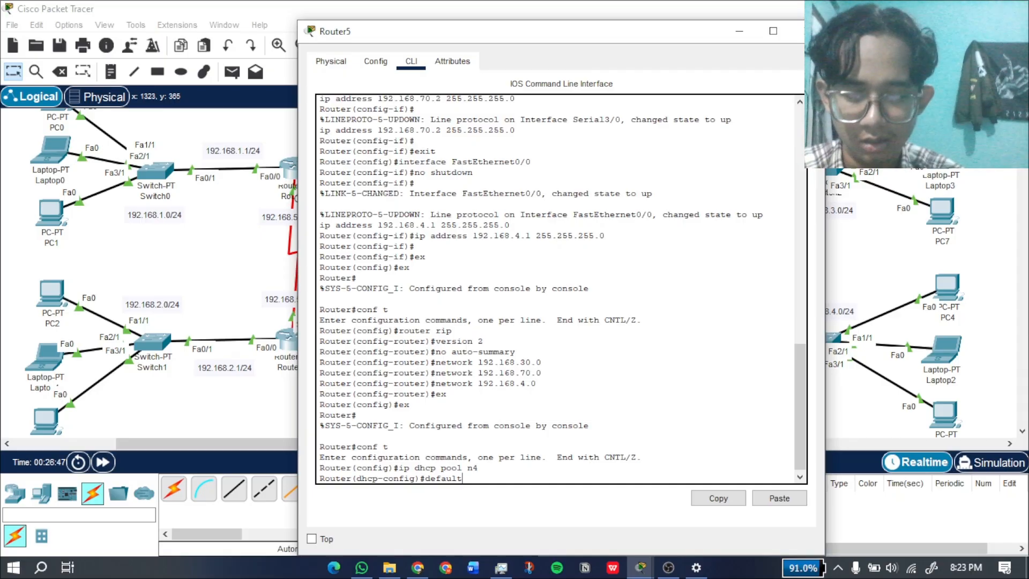
type("-router")
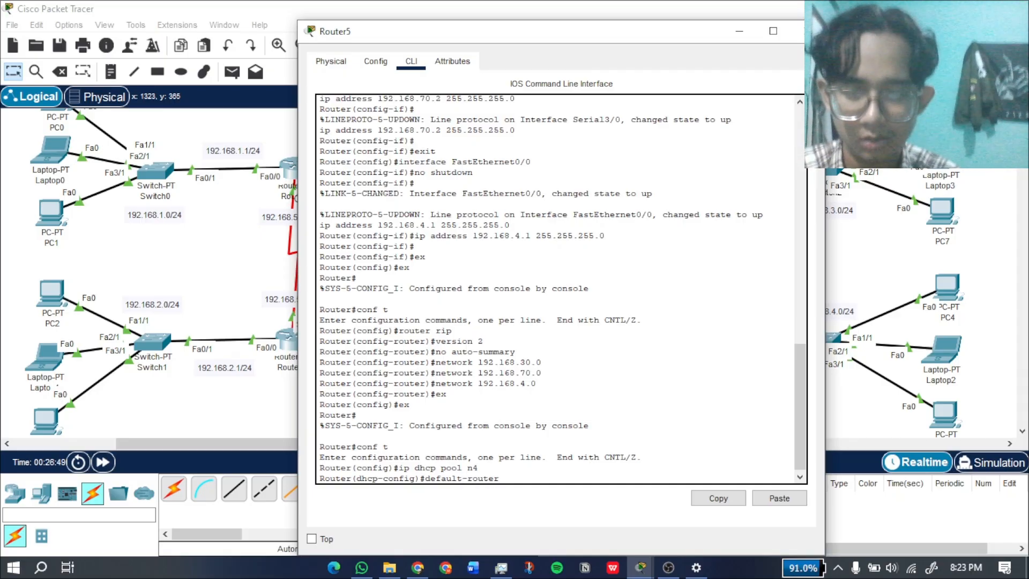
type(" 192.168.4")
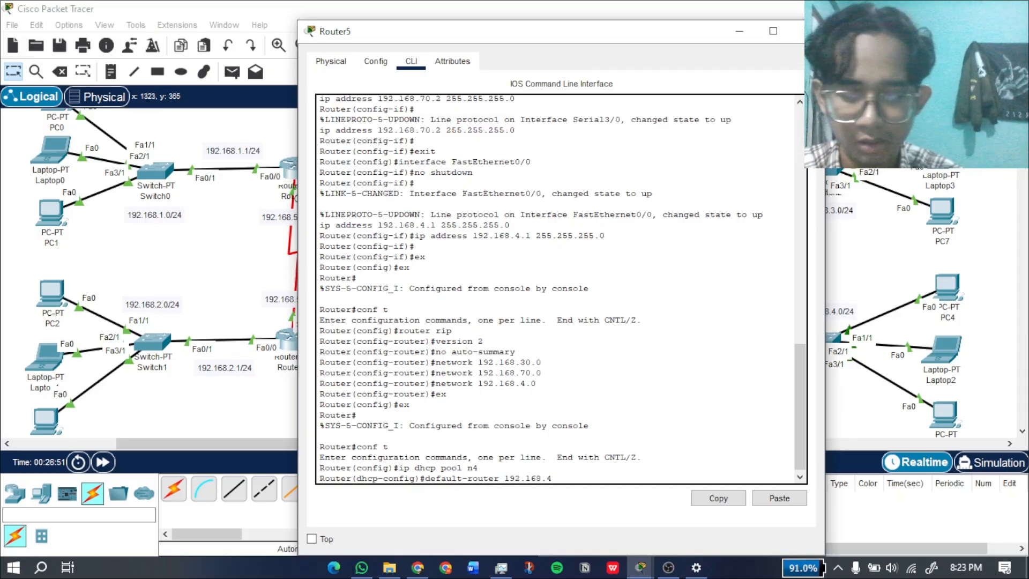
type(".1")
key("Return")
key("Up")
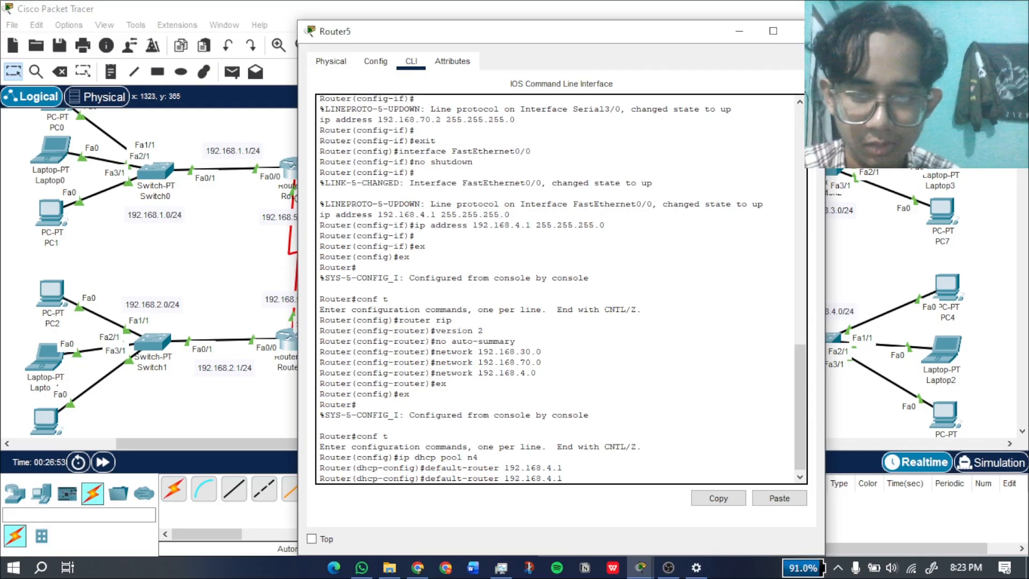
key("BackSpace")
key("BackSpace")
key("BackSpace")
key("BackSpace")
key("BackSpace")
key("BackSpace")
key("BackSpace")
key("BackSpace")
key("BackSpace")
key("BackSpace")
key("BackSpace")
key("BackSpace")
key("BackSpace")
key("BackSpace")
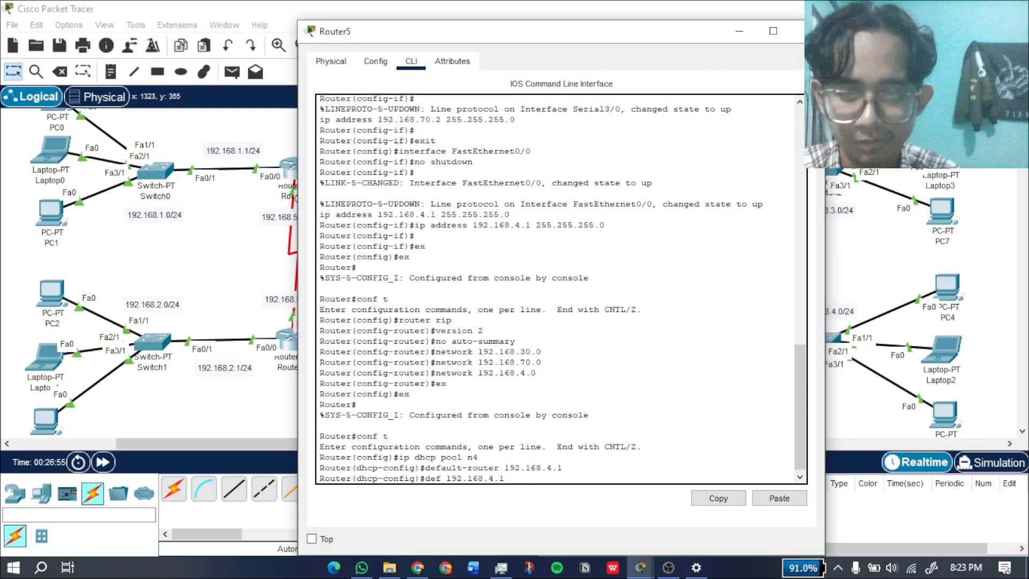
type("netwro")
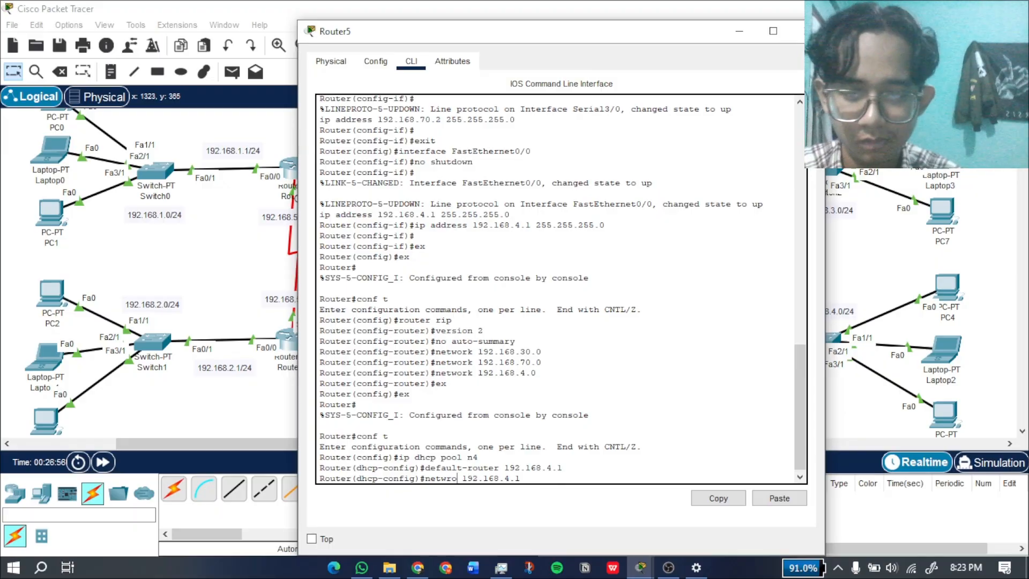
key("BackSpace")
key("BackSpace")
type("ork")
key("Down")
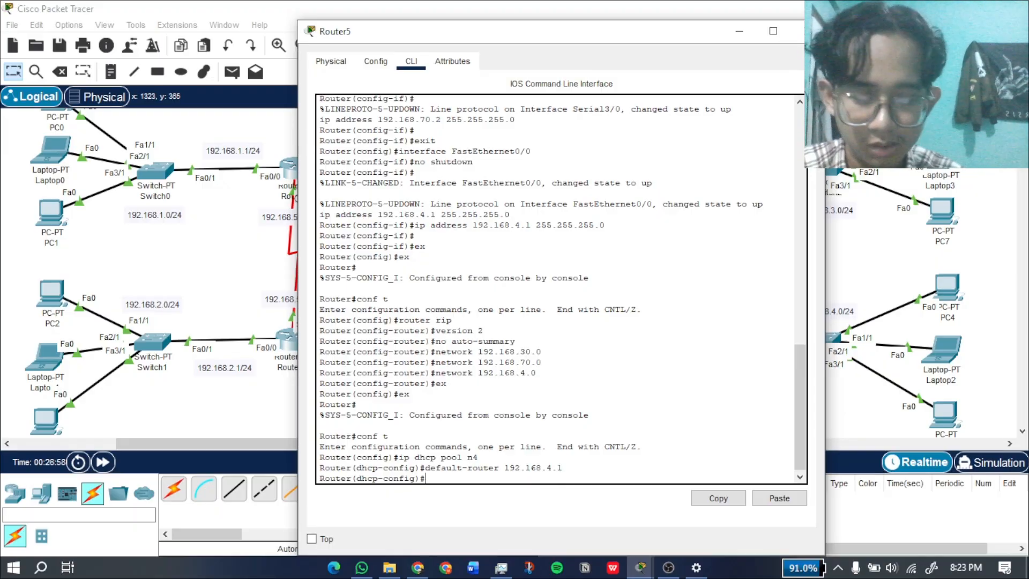
Assign network 192.168.4.0 with mask 255.255.255.0 to Router5's DHCP pool n4, reusing the previous default-router command line.
key("Up")
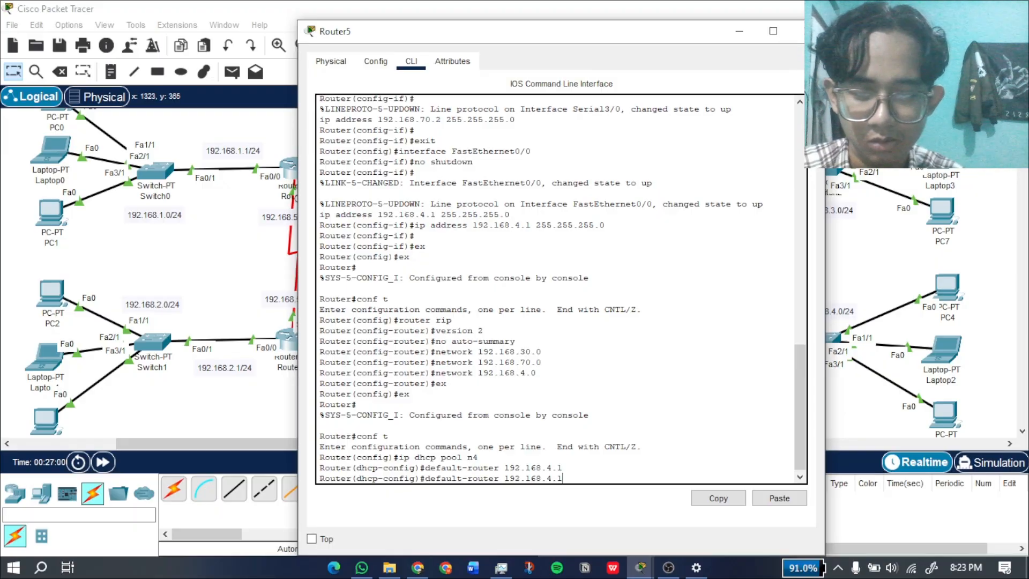
key("Left")
key("Left")
key("Left")
key("Left")
key("Left")
key("BackSpace")
key("BackSpace")
key("BackSpace")
key("BackSpace")
key("BackSpace")
key("BackSpace")
key("BackSpace")
key("BackSpace")
key("BackSpace")
key("BackSpace")
key("BackSpace")
key("BackSpace")
key("BackSpace")
key("BackSpace")
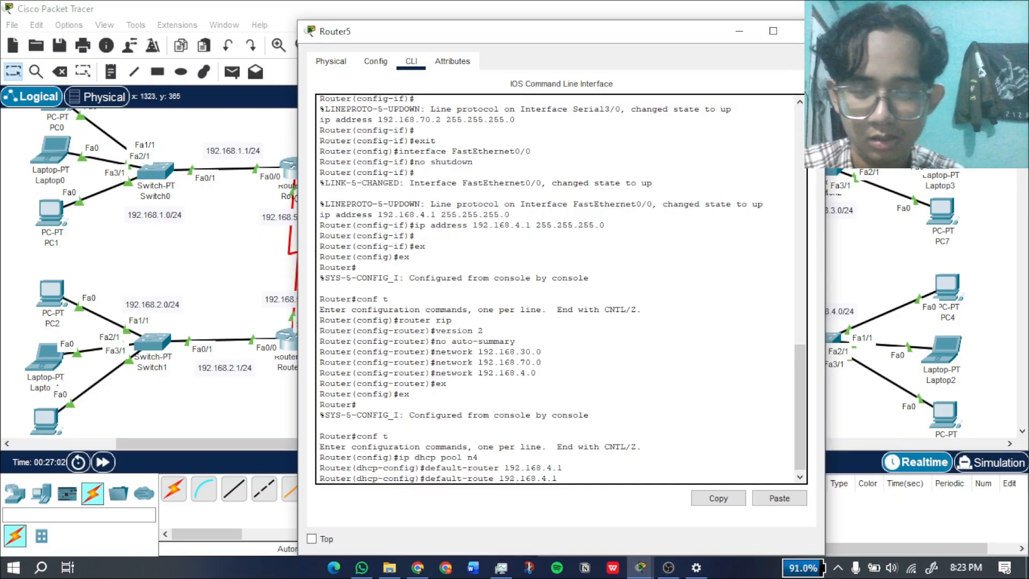
type("network")
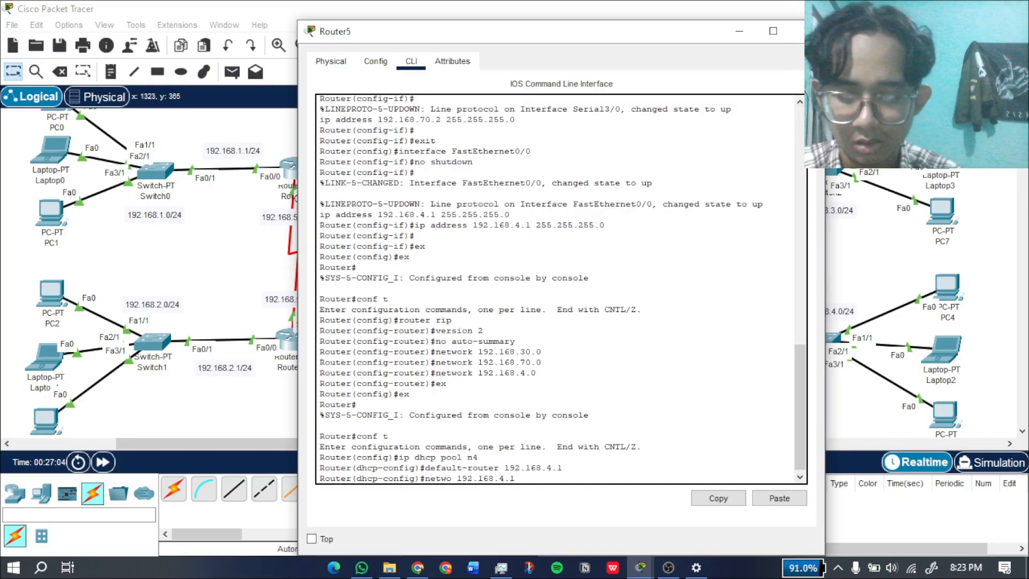
key("Right")
key("Right")
key("Right")
key("Right")
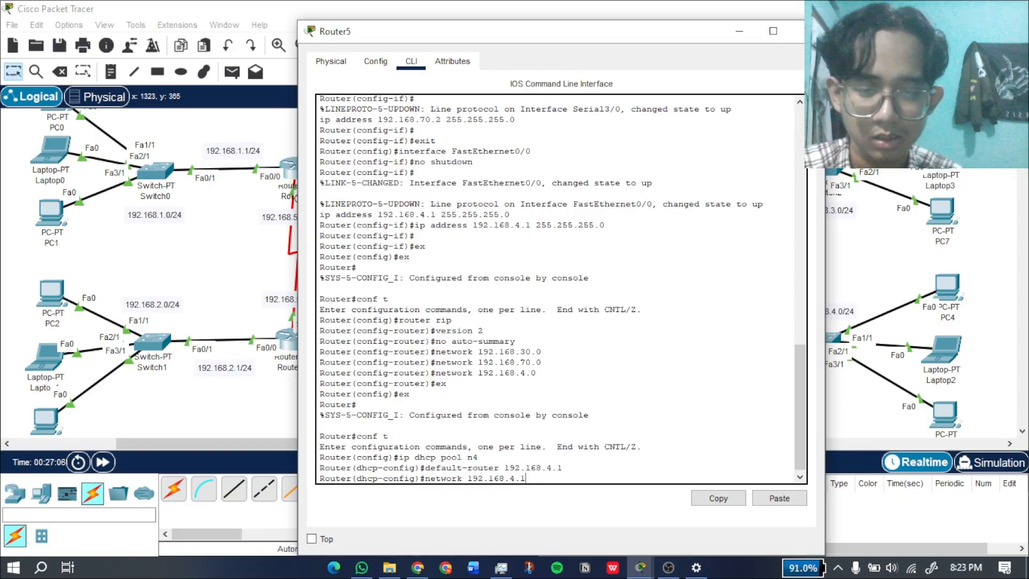
type("0 2")
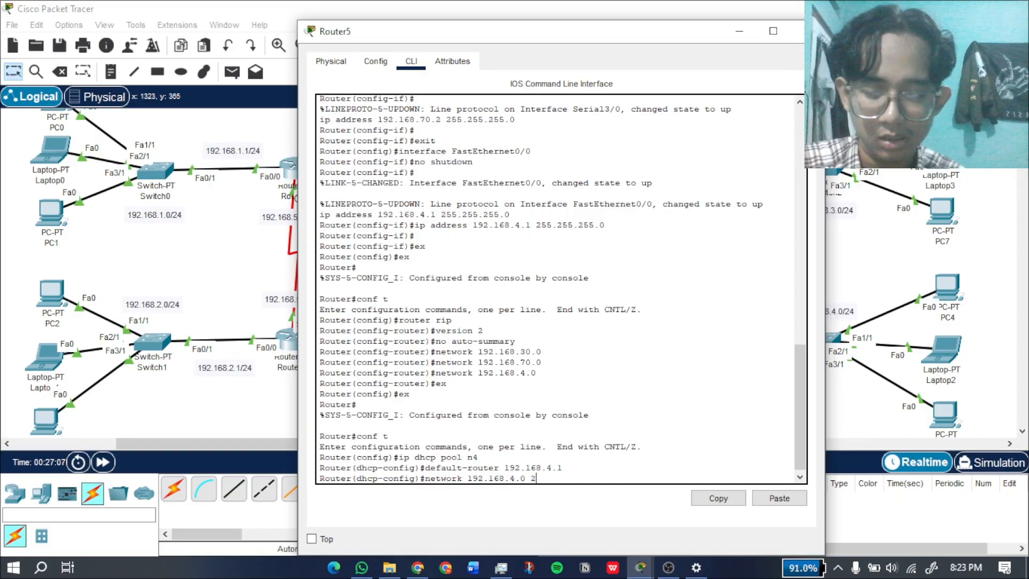
type("55.255.255.")
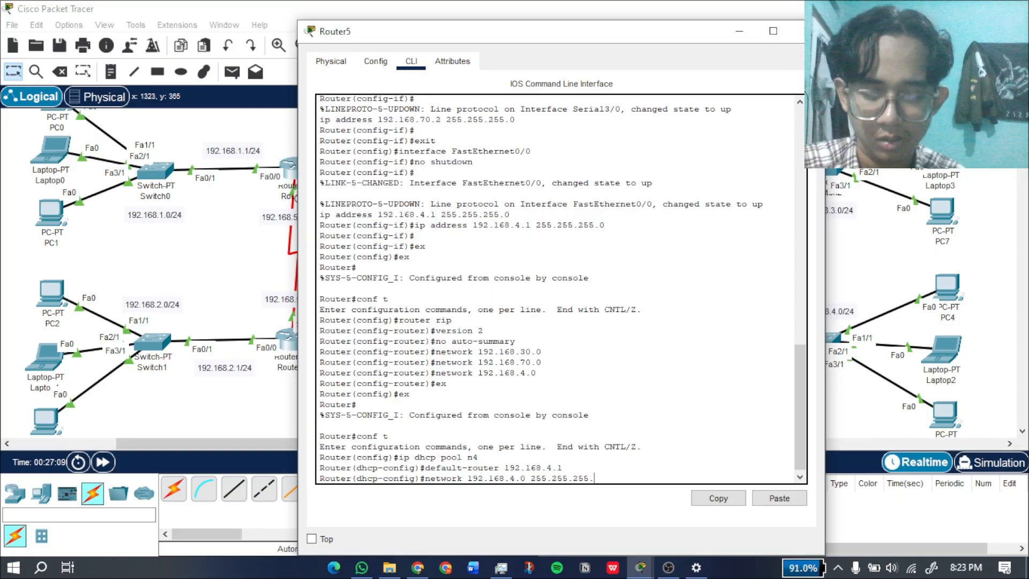
type("0")
key("Return")
Leave Router5's DHCP pool and global configuration modes with ex and close the router's window.
type("ex")
key("Return")
type("ex")
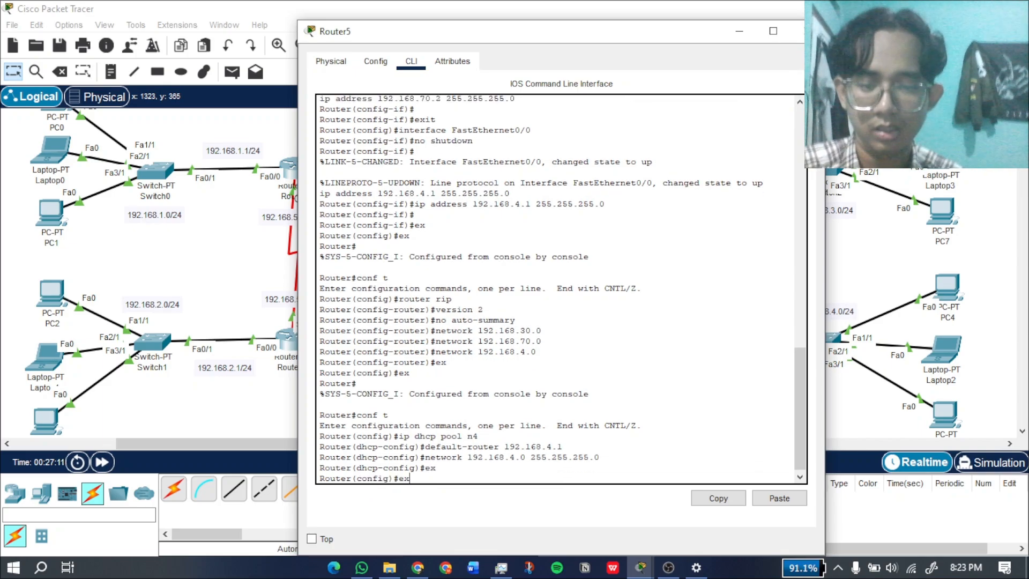
key("Return")
left_click(807, 32)
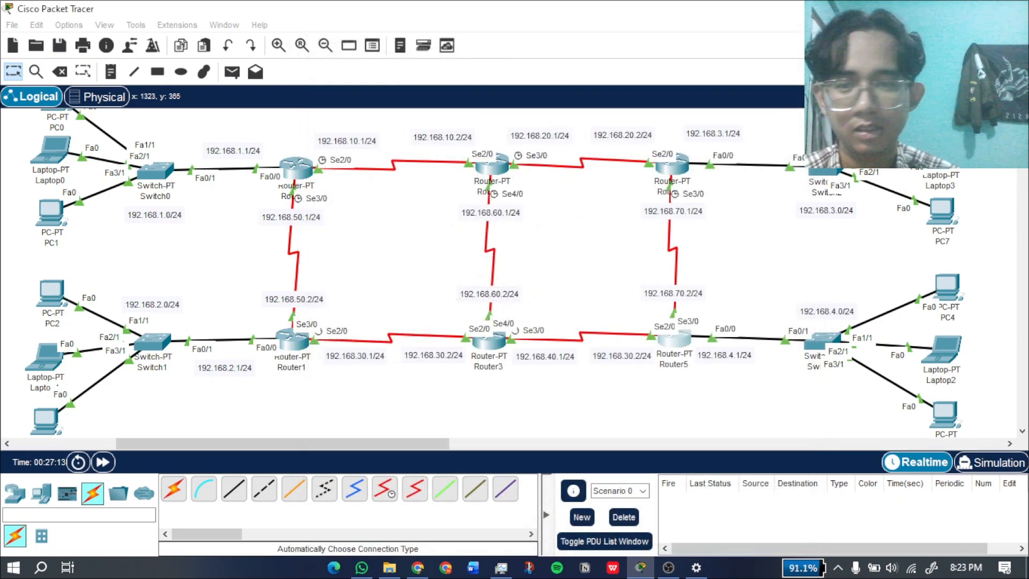
Switch PC0's IP configuration on FastEthernet0 to DHCP and close its window.
scroll(69, 134, "up", 2)
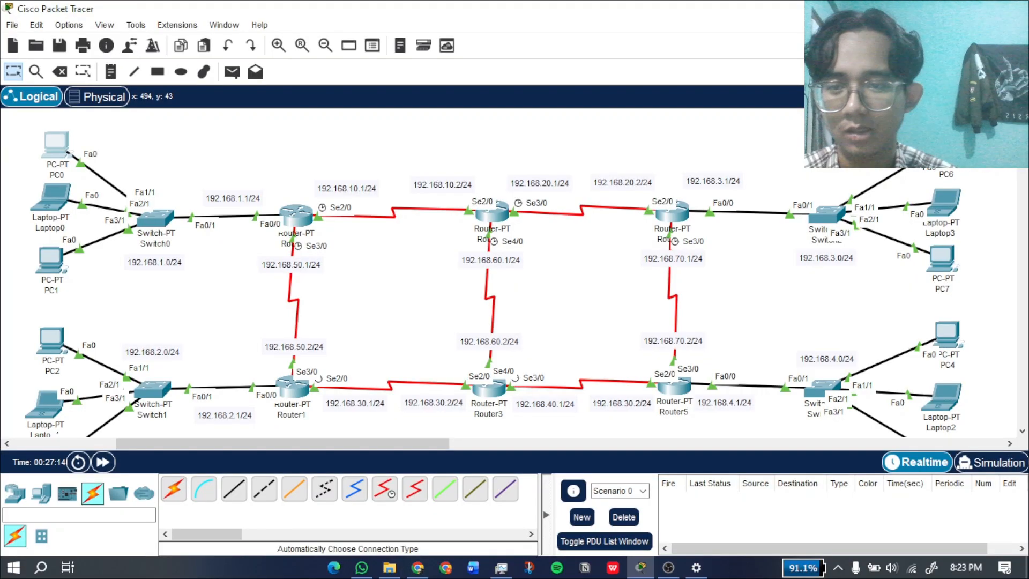
left_click(55, 143)
left_click(420, 61)
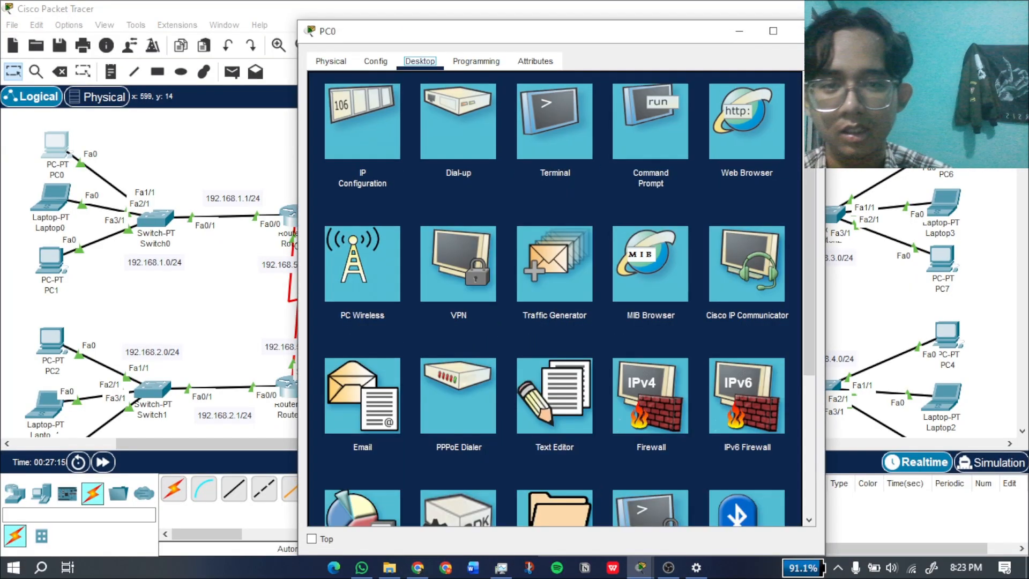
left_click(362, 121)
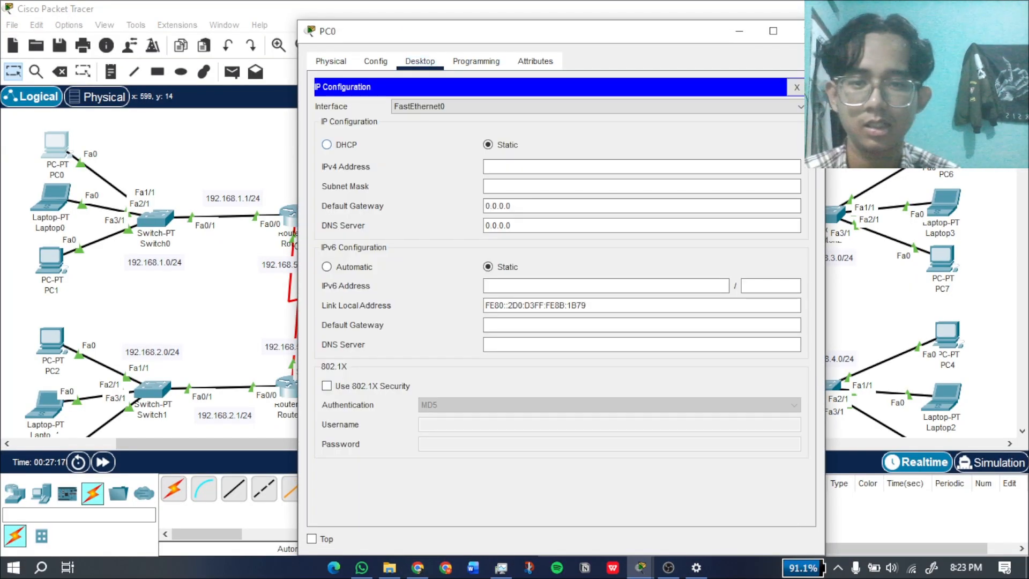
left_click(326, 144)
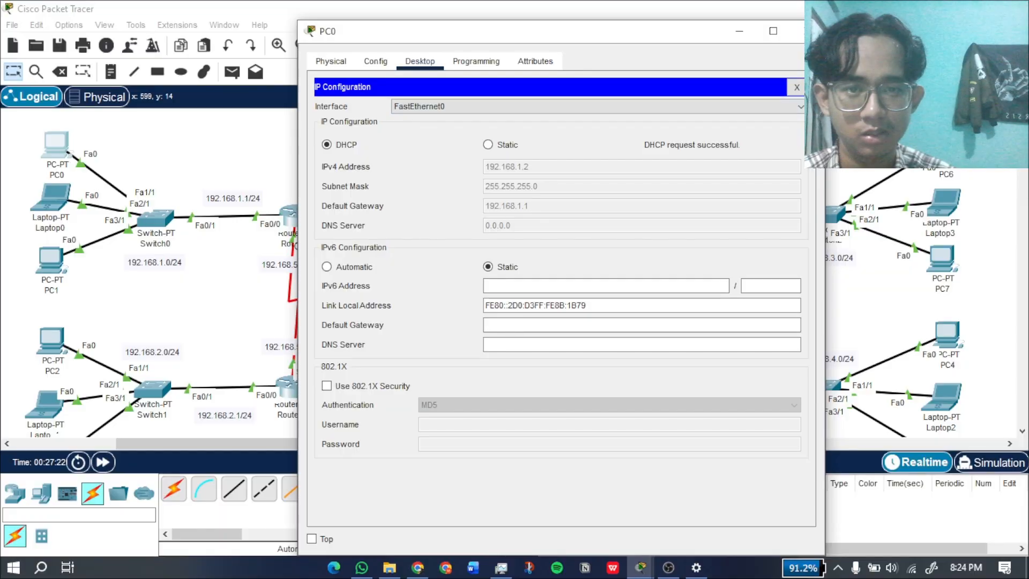
left_click(797, 30)
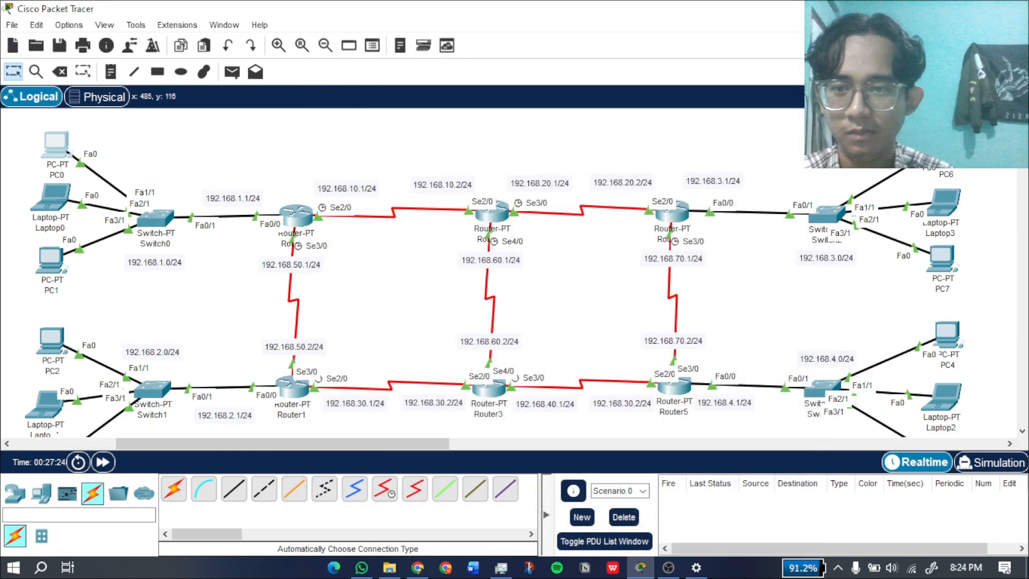
Switch Laptop0's IP configuration on FastEthernet0 to DHCP and close its window.
left_click(51, 198)
left_click(421, 63)
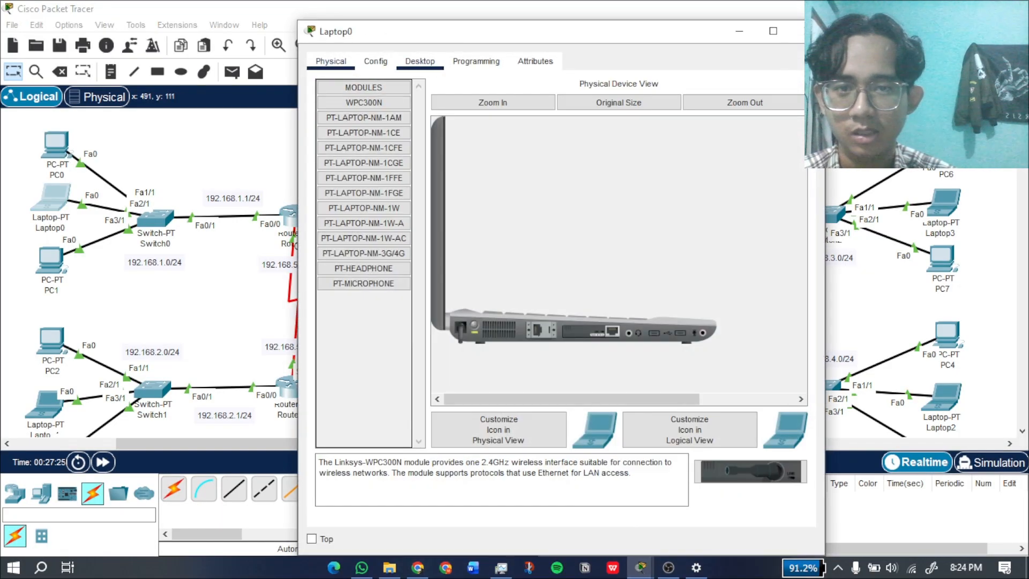
left_click(365, 120)
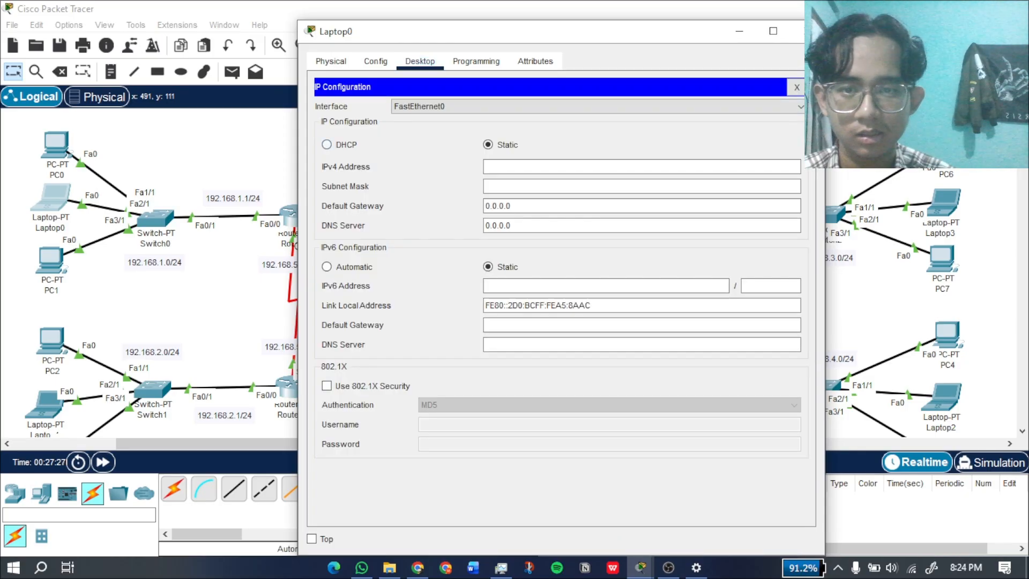
left_click(326, 144)
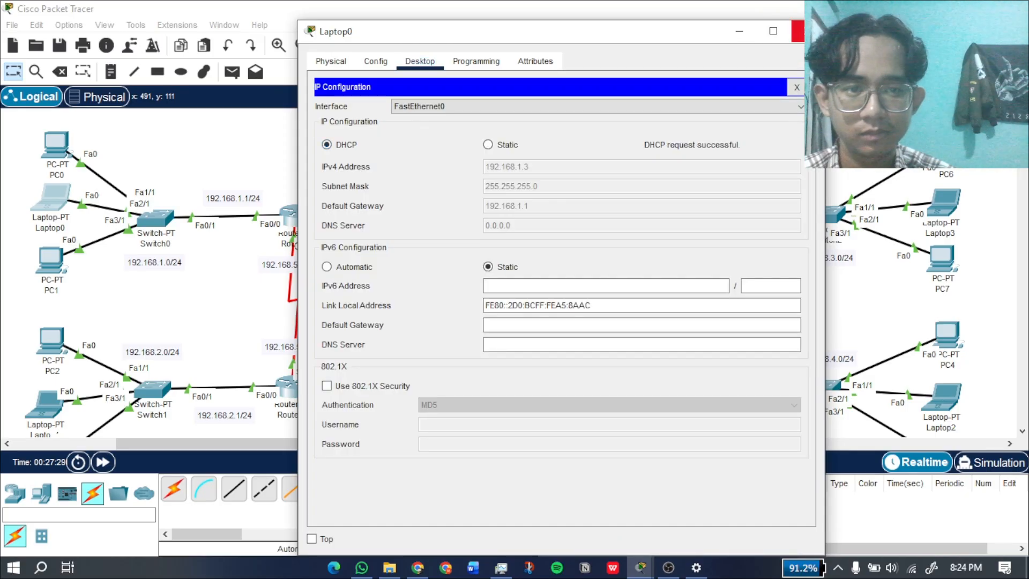
left_click(797, 30)
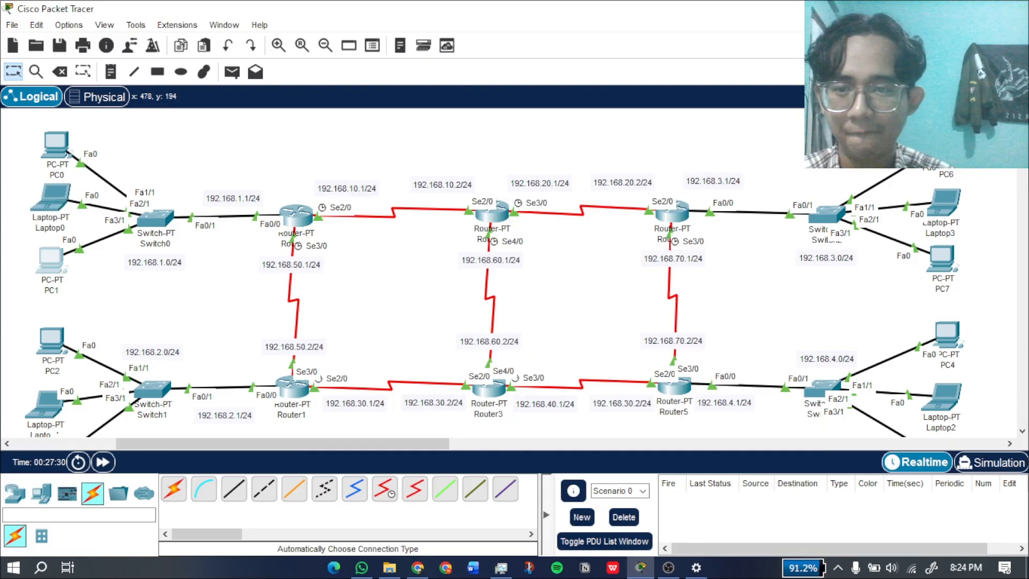
Switch PC1's IP configuration on FastEthernet0 to DHCP and close its window.
left_click(51, 260)
left_click(420, 62)
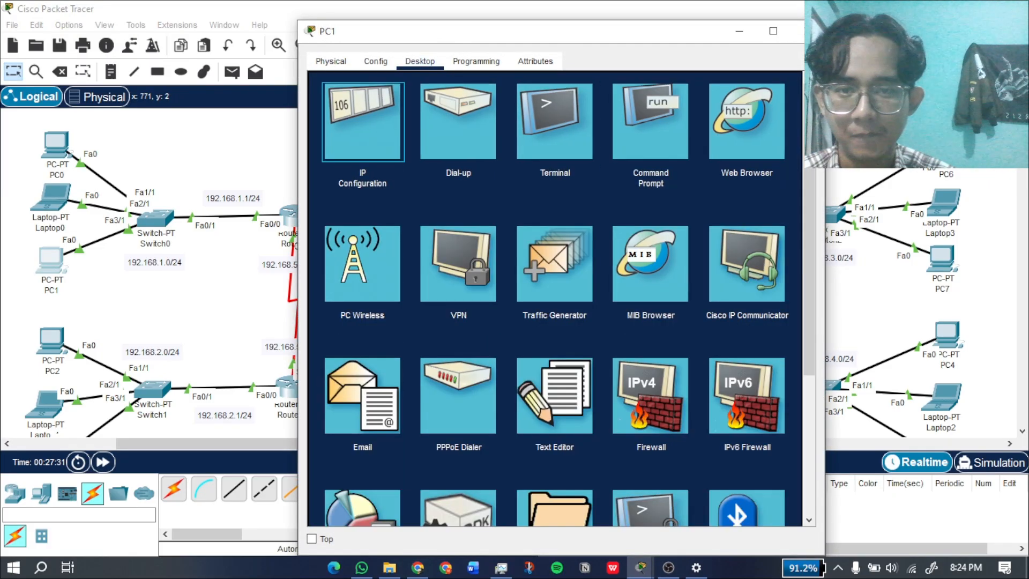
left_click(362, 121)
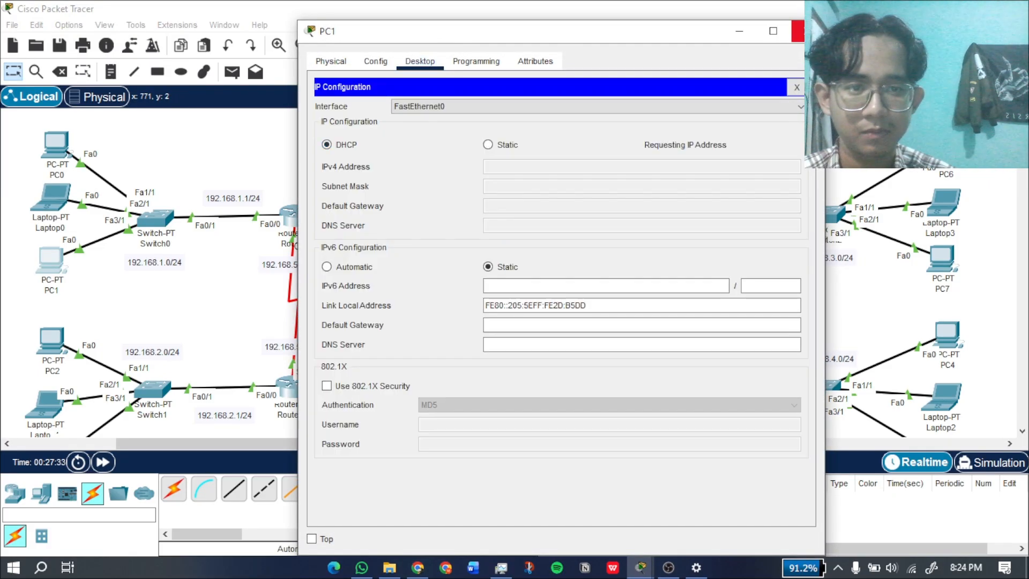
left_click(797, 31)
Switch PC2 in the 192.168.2.0/24 LAN to DHCP addressing and close its window.
scroll(56, 247, "down", 1)
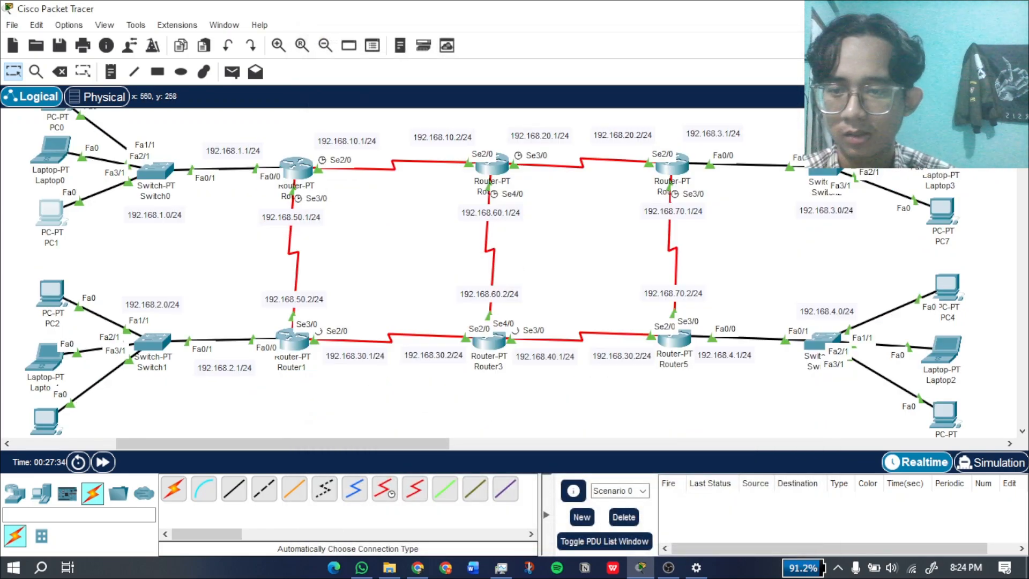
left_click(51, 292)
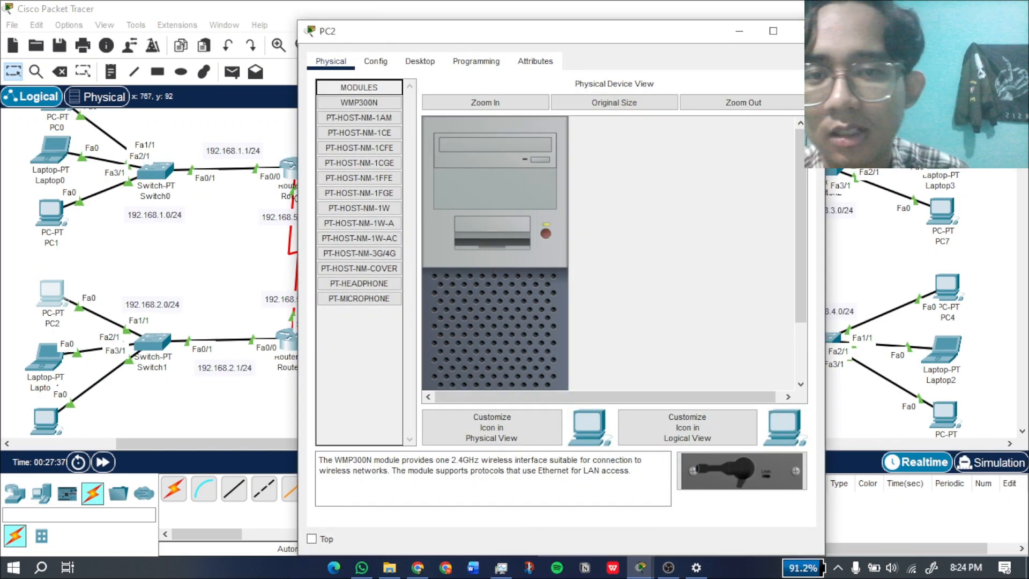
left_click(420, 62)
left_click(359, 115)
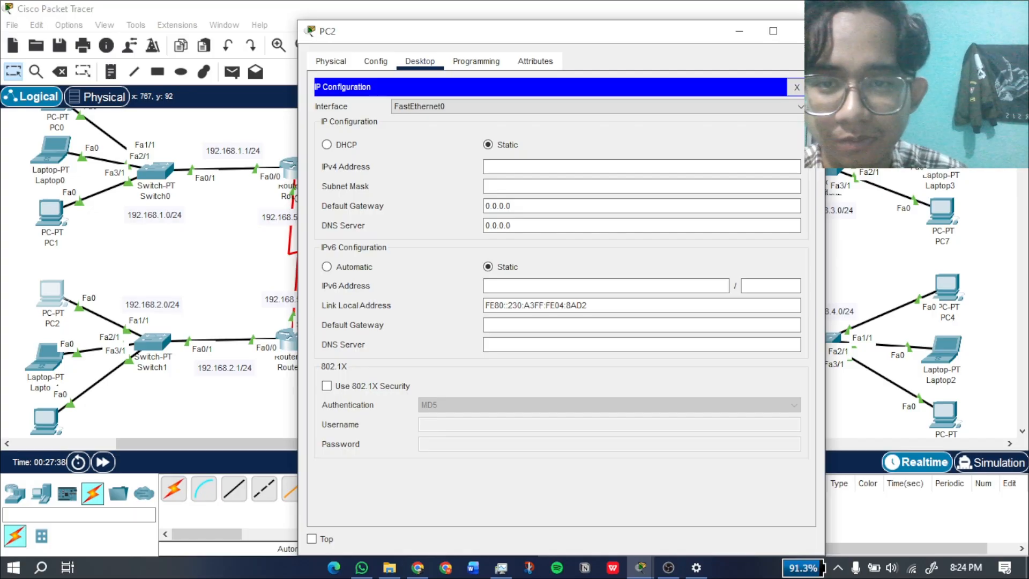
left_click(326, 144)
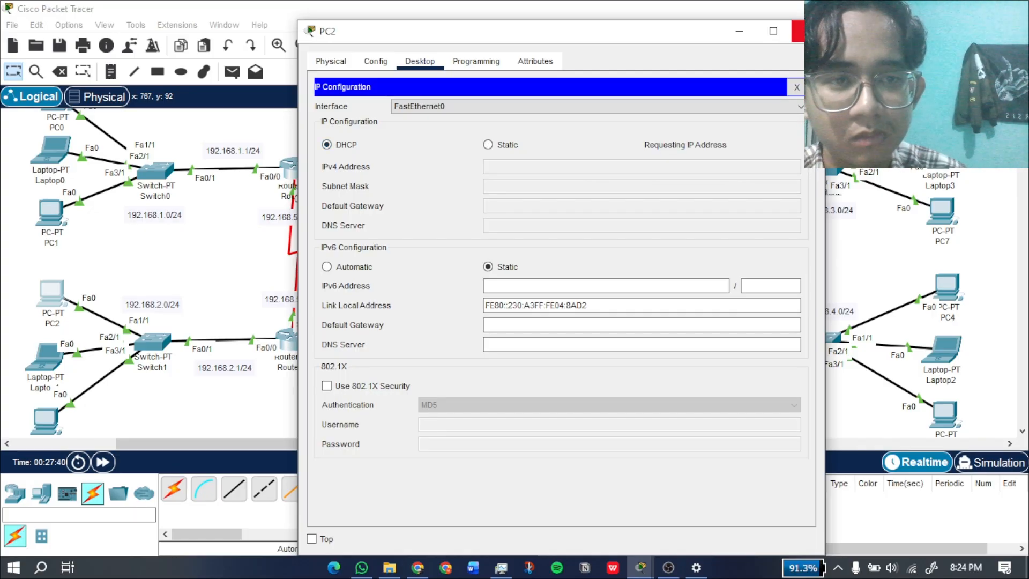
left_click(798, 30)
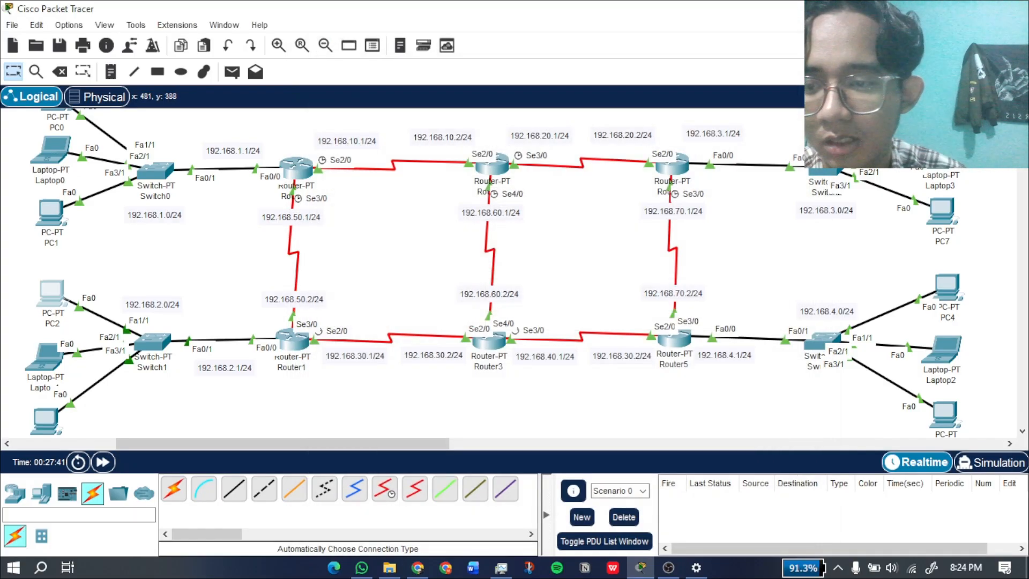
Switch Laptop1 in the 192.168.2.0/24 LAN to DHCP addressing and close its window.
left_click(47, 355)
left_click(420, 61)
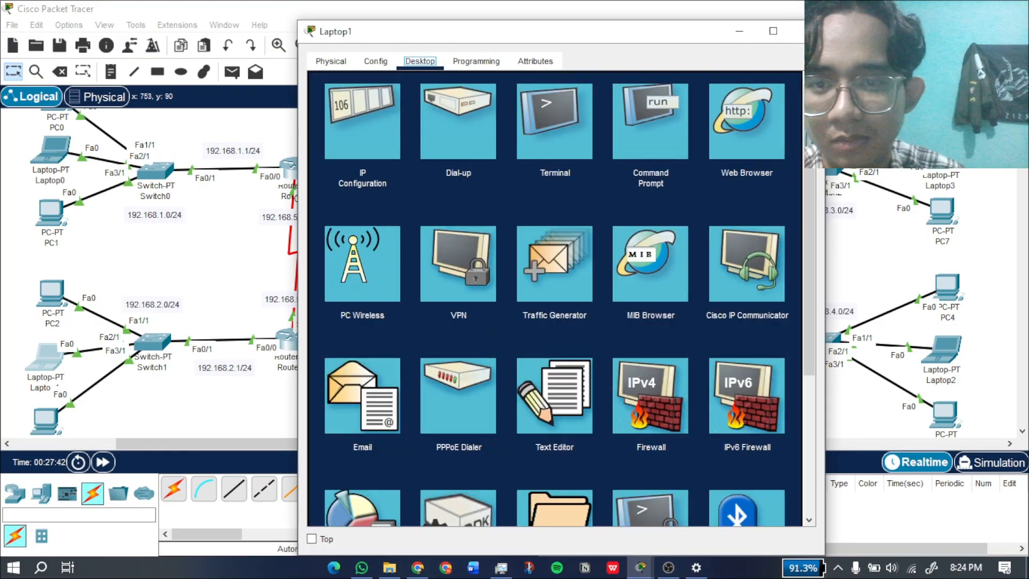
left_click(359, 115)
left_click(327, 145)
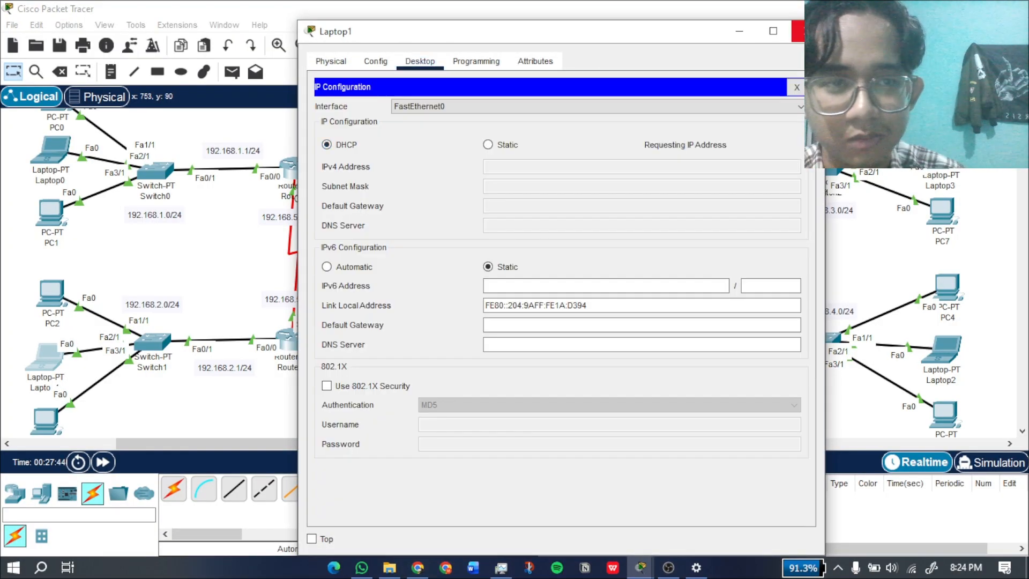
left_click(797, 31)
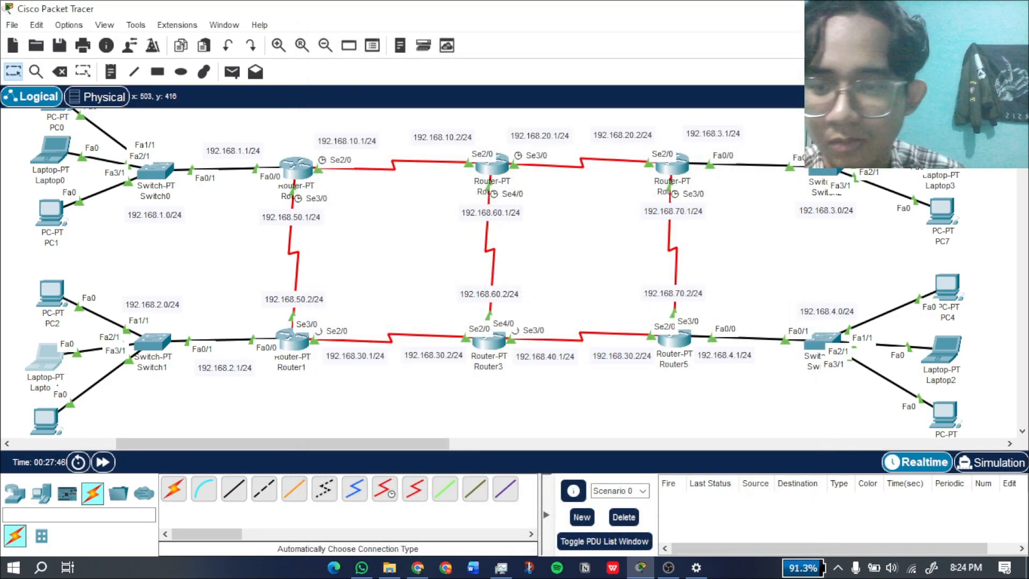
Switch PC3 in the 192.168.2.0/24 LAN to DHCP addressing and close its window.
left_click(45, 420)
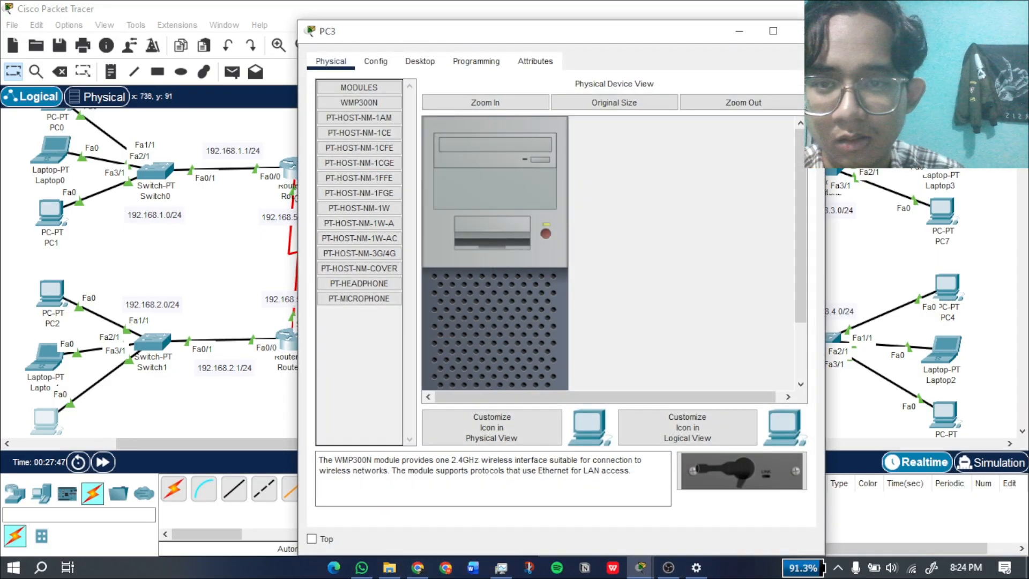
left_click(419, 61)
left_click(356, 107)
left_click(326, 144)
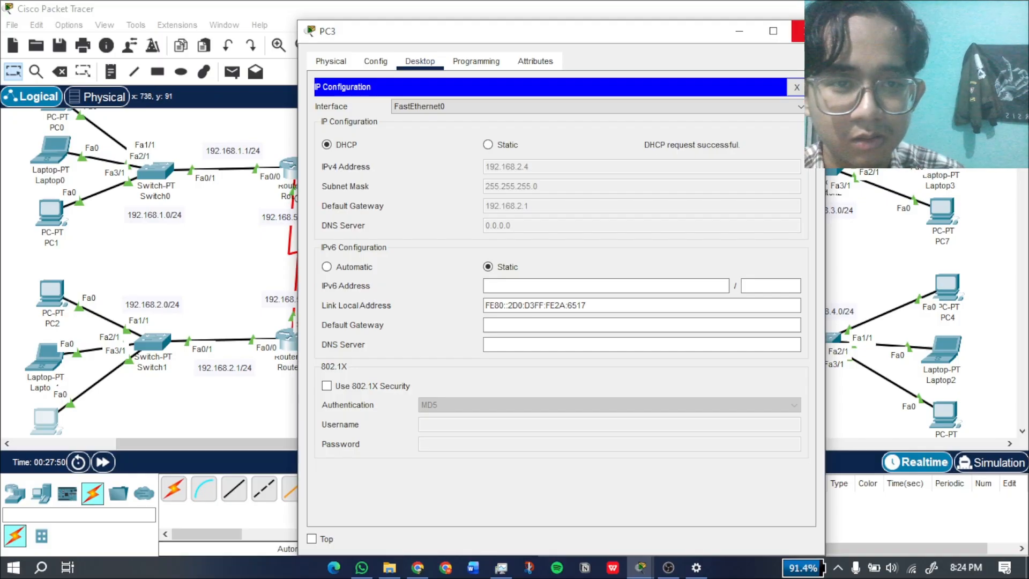
left_click(810, 30)
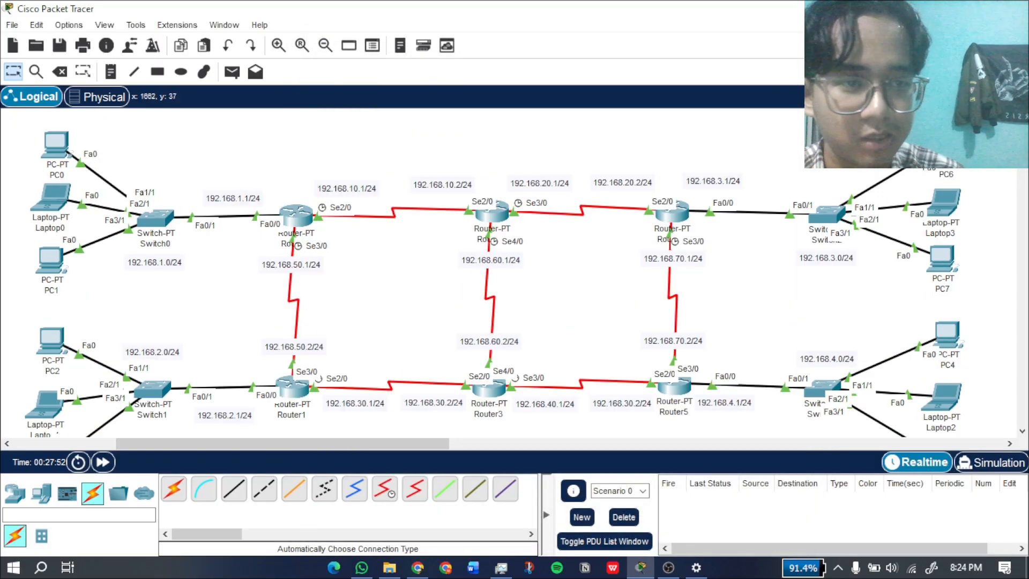
Switch PC6 in the 192.168.3.0/24 LAN to DHCP addressing and close its window.
left_click(944, 153)
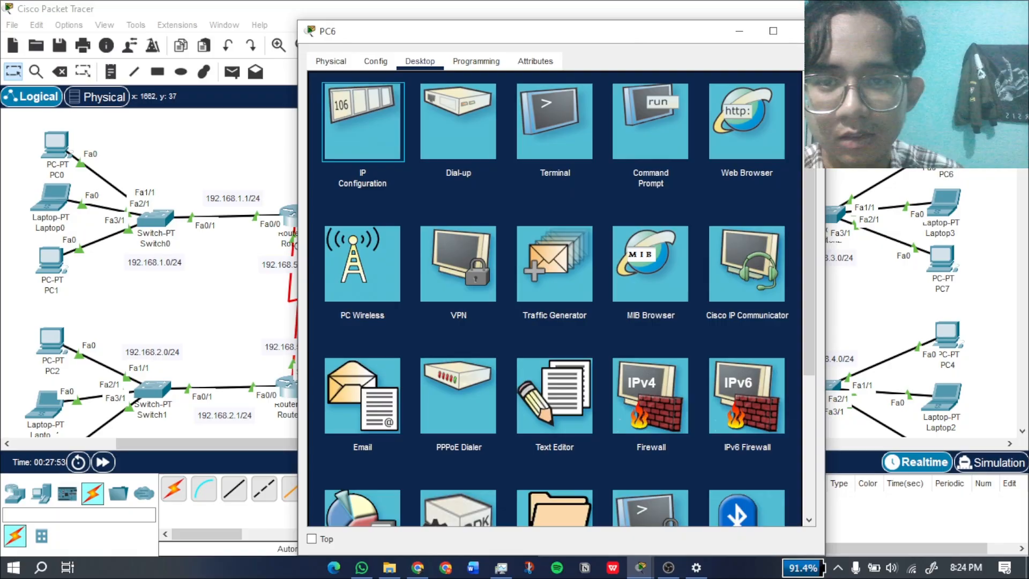
left_click(363, 122)
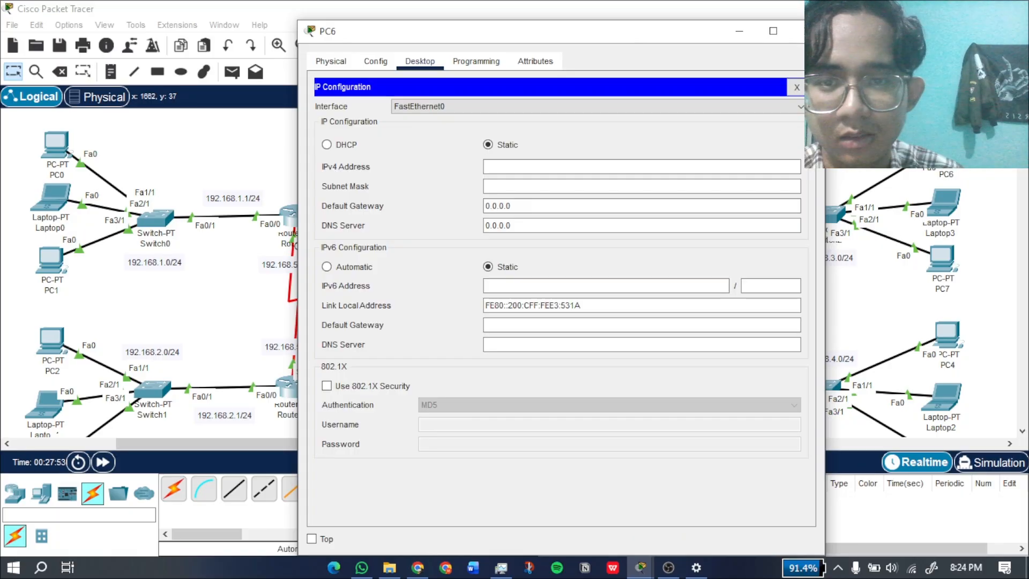
left_click(327, 144)
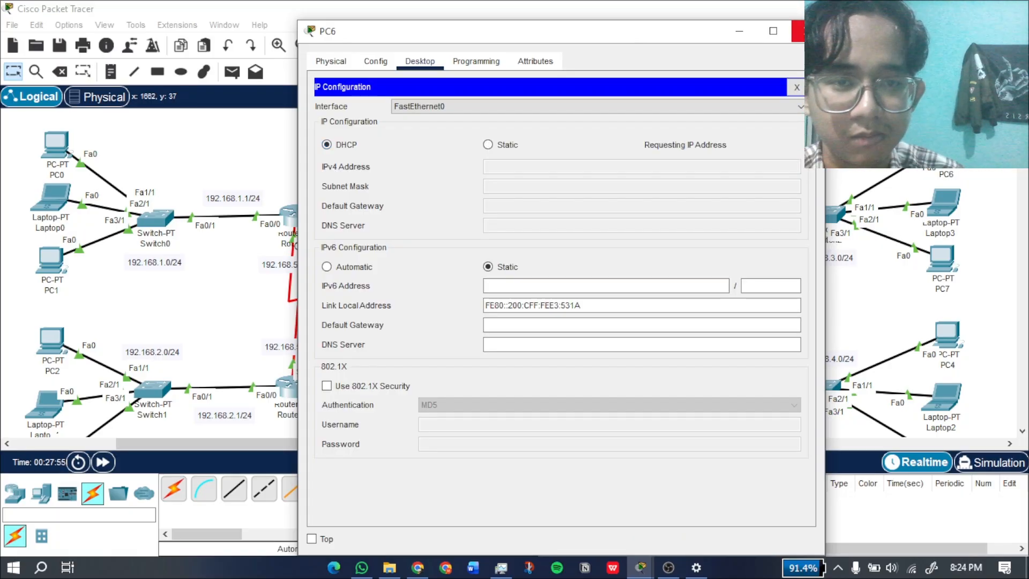
left_click(810, 32)
Switch Laptop3 in the 192.168.3.0/24 LAN to DHCP addressing and close its window.
left_click(945, 201)
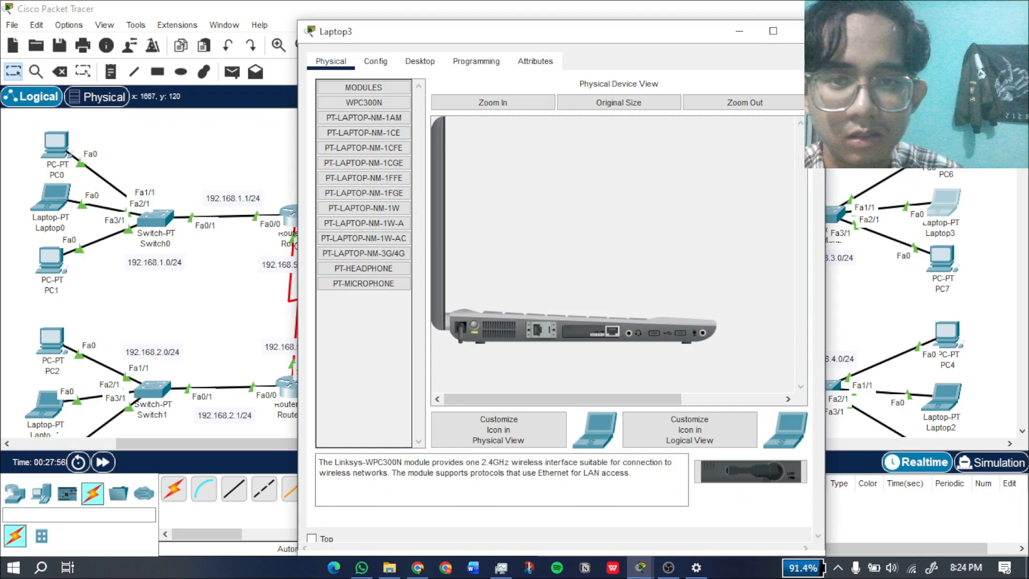
left_click(420, 61)
left_click(363, 122)
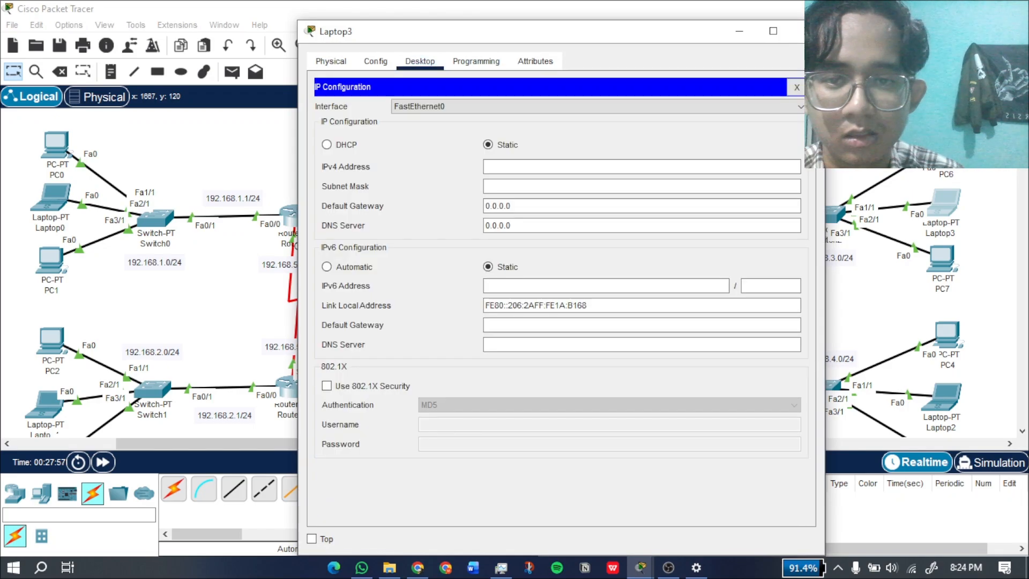
left_click(326, 144)
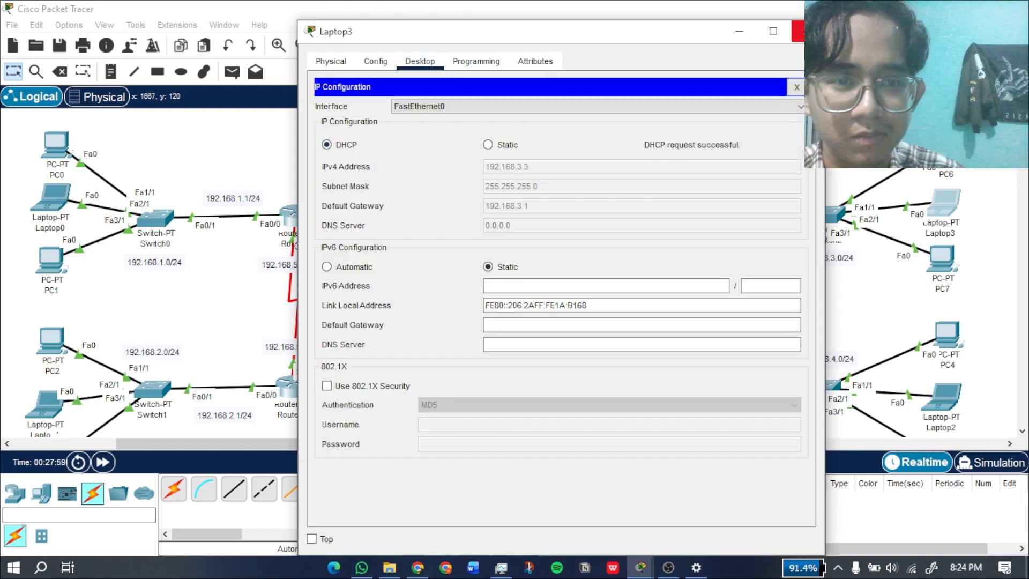
left_click(798, 31)
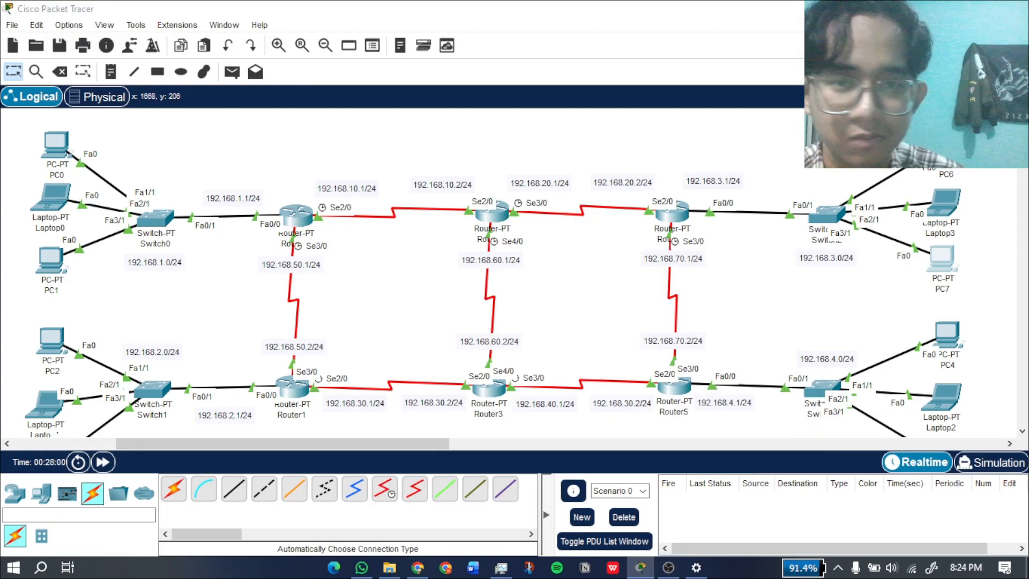
Switch PC7 in the 192.168.3.0/24 LAN to DHCP addressing and close its window.
left_click(941, 257)
left_click(419, 61)
left_click(363, 121)
left_click(326, 145)
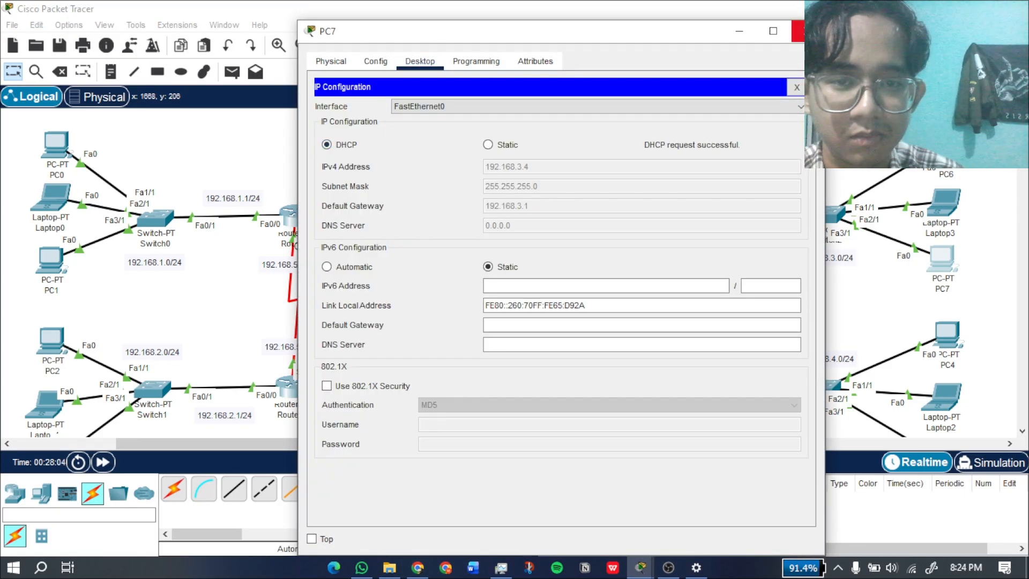
left_click(807, 31)
Switch PC4 in the 192.168.4.0/24 LAN to DHCP addressing and close its window.
scroll(946, 268, "down", 1)
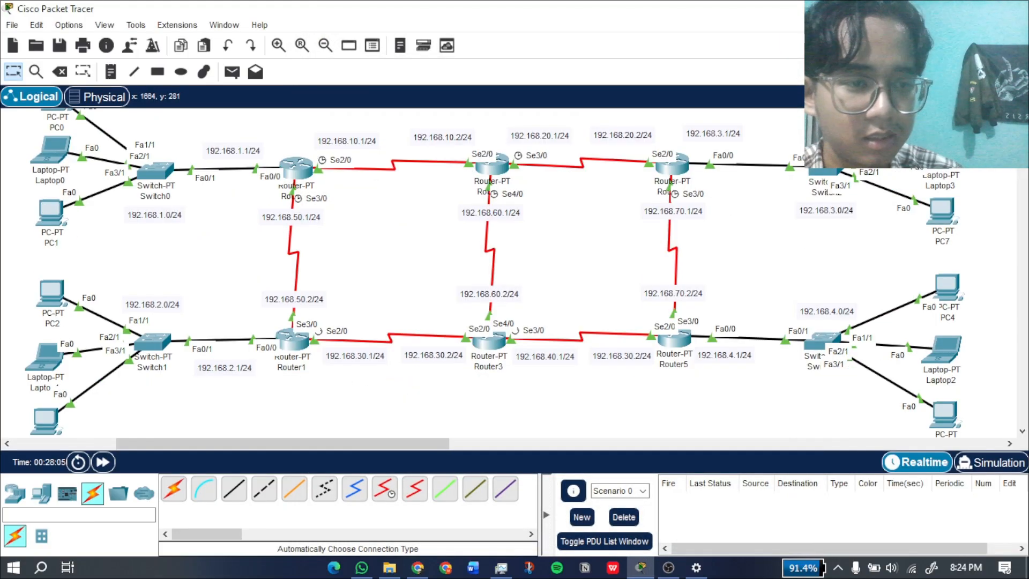
left_click(946, 285)
left_click(420, 61)
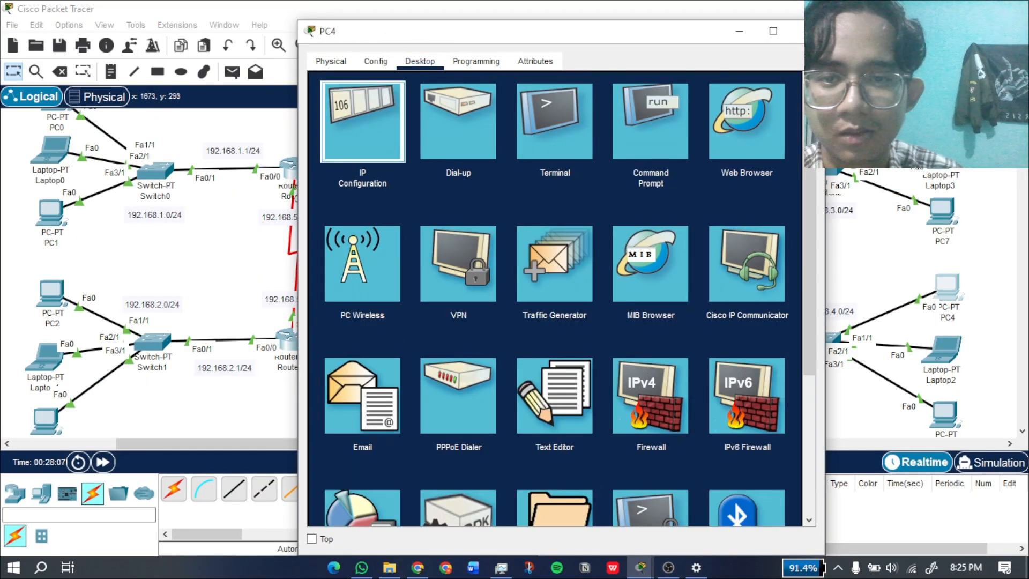
left_click(358, 132)
left_click(327, 145)
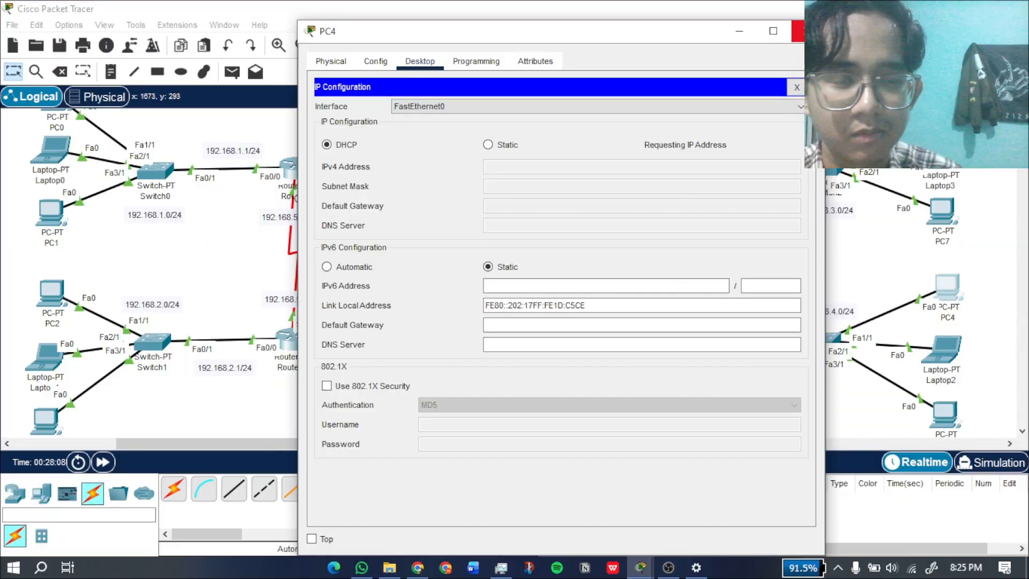
left_click(801, 31)
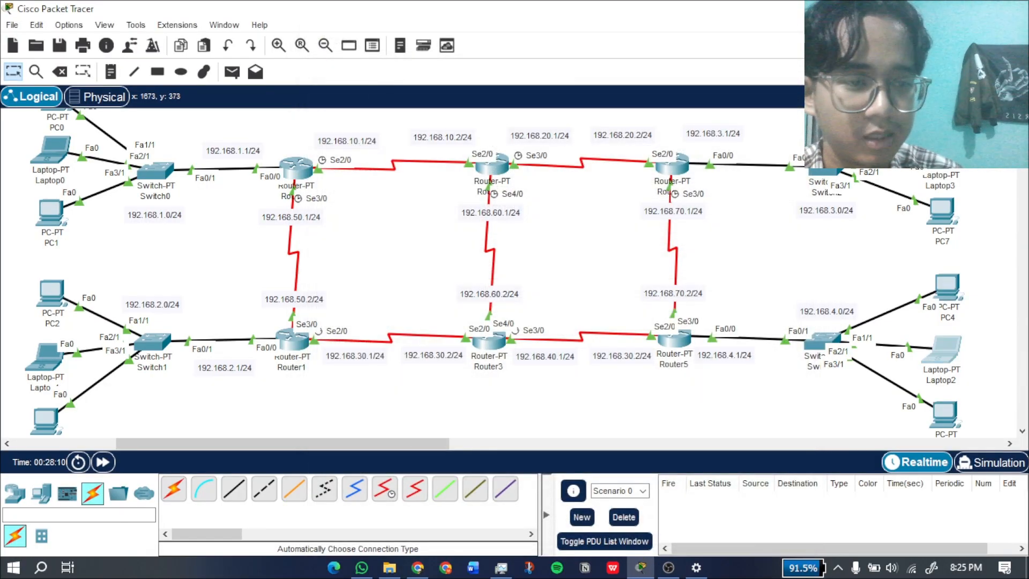
Switch Laptop2 in the 192.168.4.0/24 LAN to DHCP addressing and close its window.
left_click(942, 348)
left_click(419, 61)
left_click(360, 133)
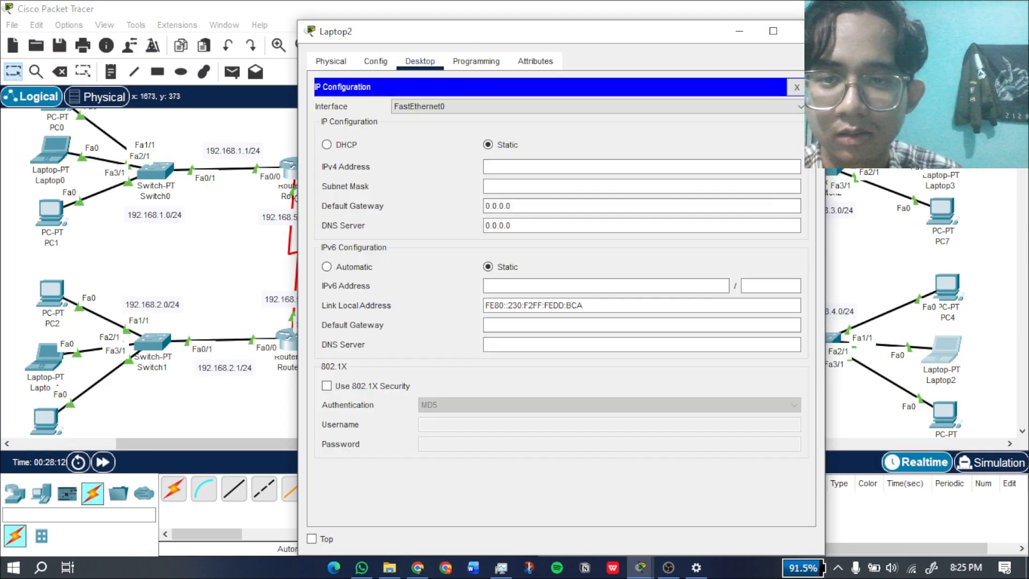
left_click(327, 144)
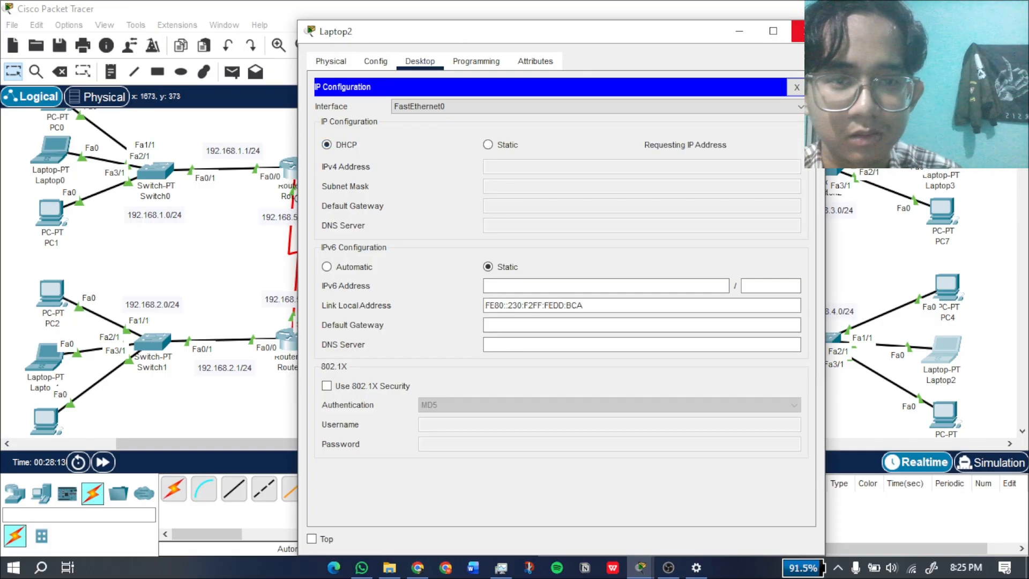
left_click(798, 31)
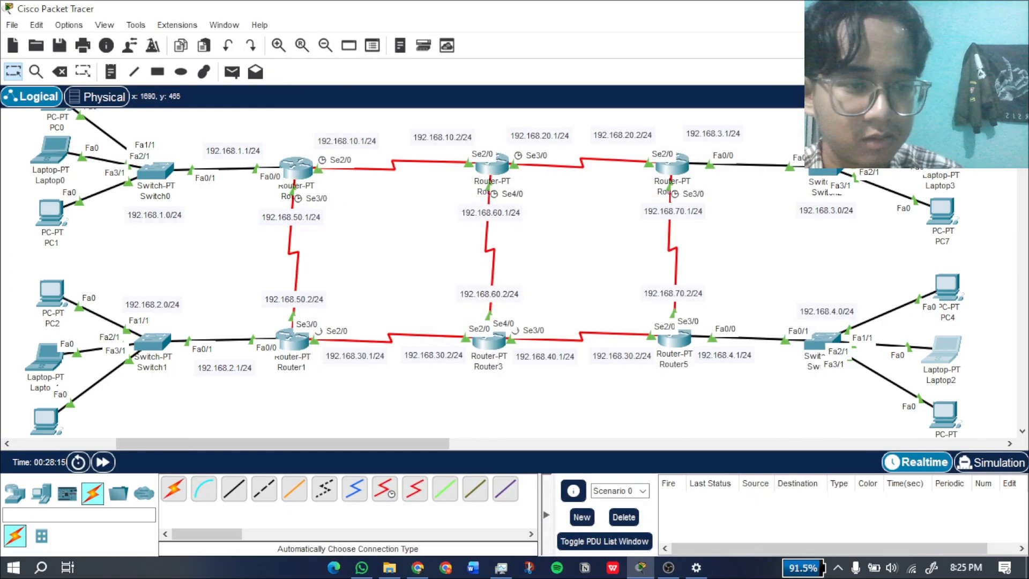
Switch PC5 in the 192.168.4.0/24 LAN to DHCP addressing and close its window.
left_click(944, 412)
left_click(420, 61)
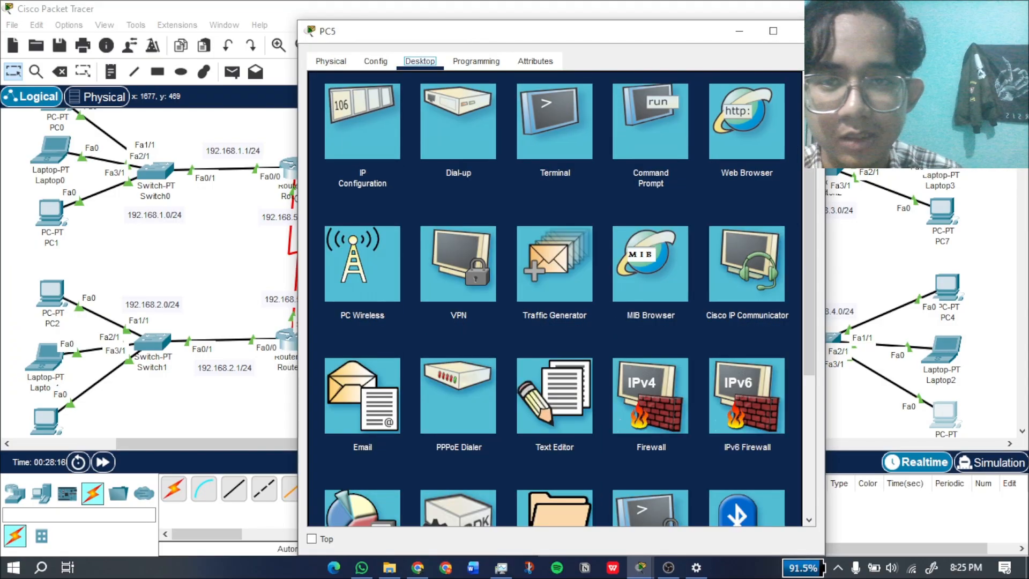
left_click(360, 131)
left_click(327, 145)
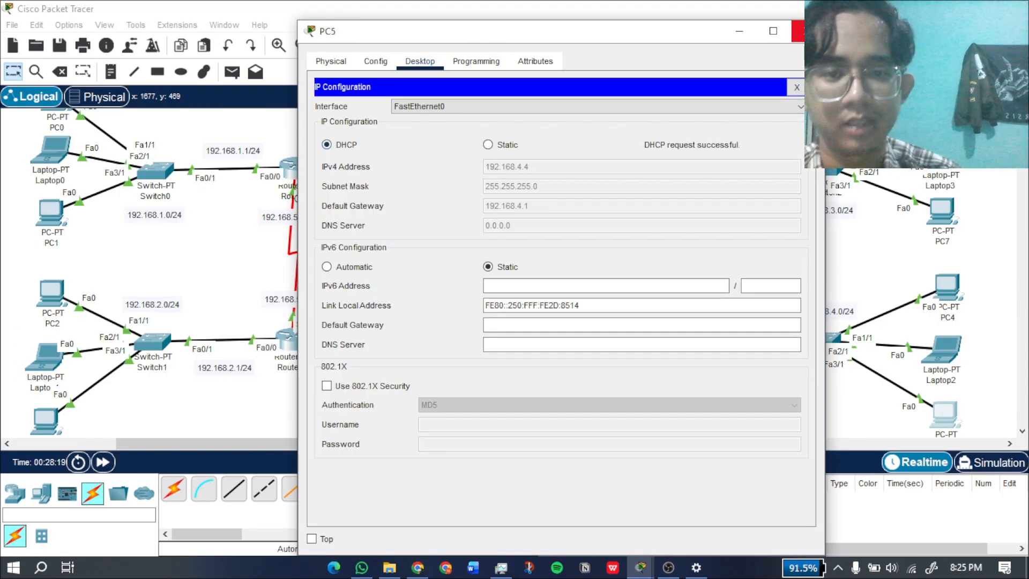
left_click(798, 31)
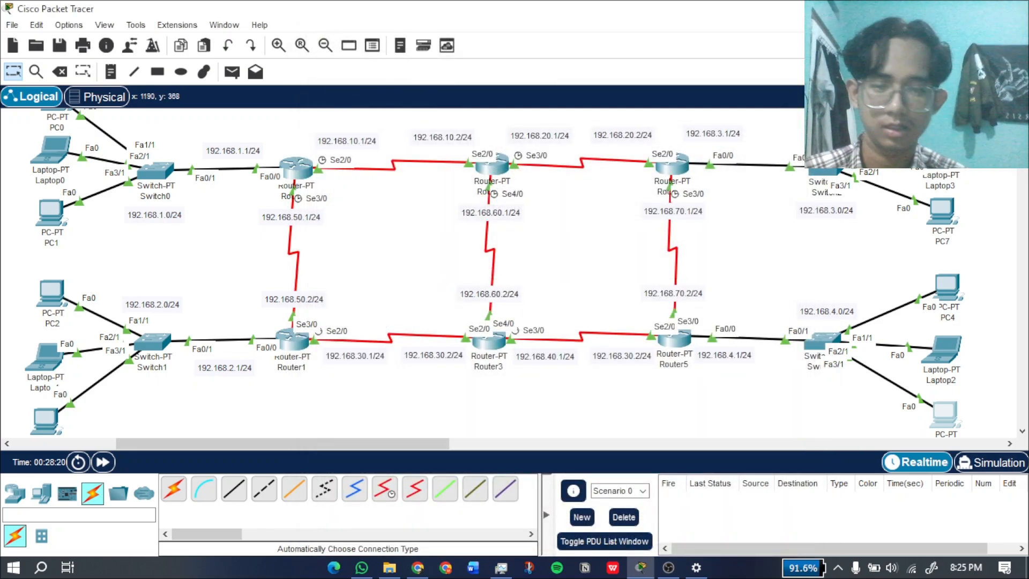
Test connectivity between the 192.168.1.0/24 and 192.168.2.0/24 LANs by sending a simple PDU from PC0 to PC2.
scroll(512, 346, "down", 1)
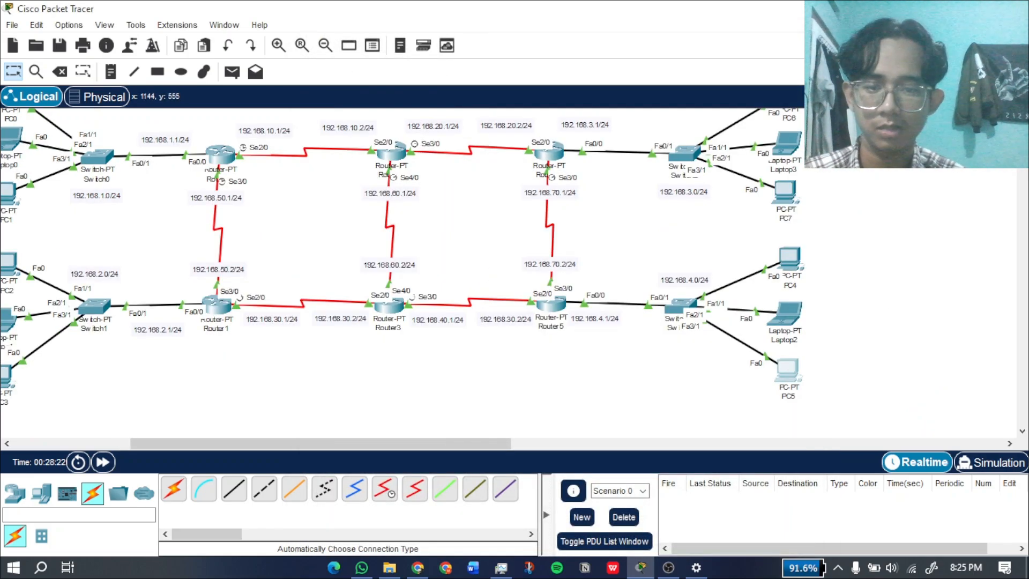
left_click_drag(376, 444, 342, 443)
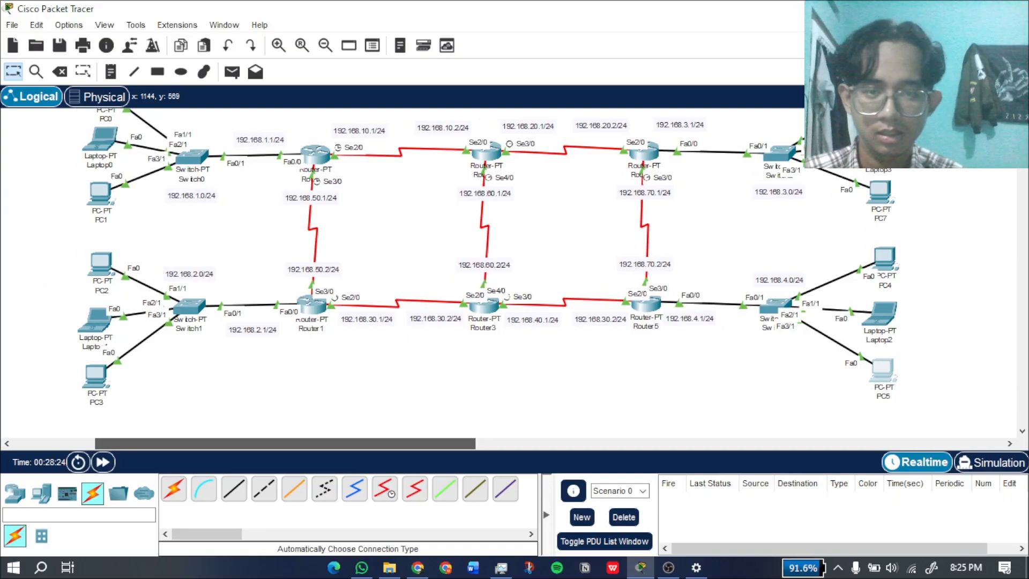
scroll(487, 278, "up", 1)
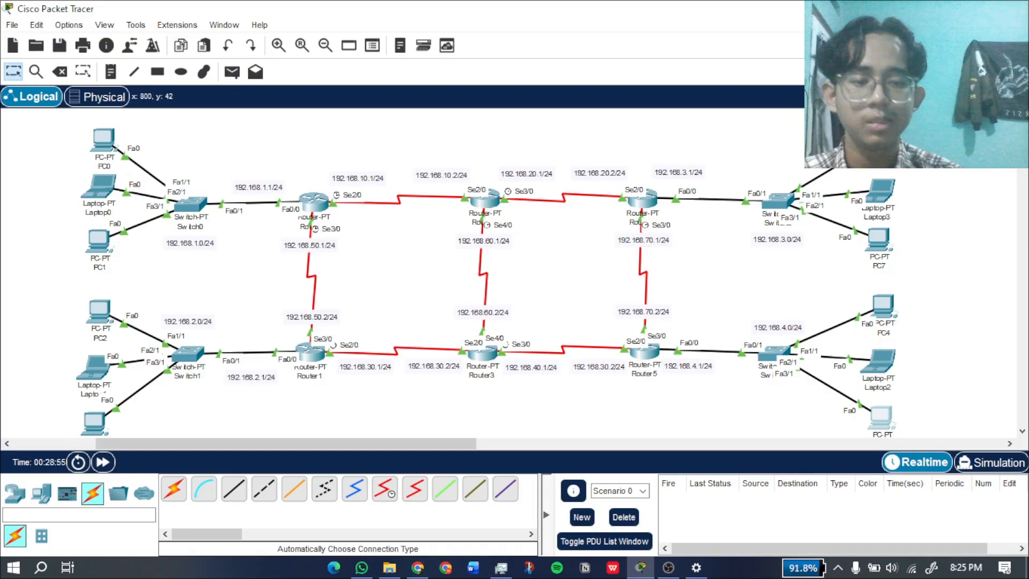
left_click(232, 71)
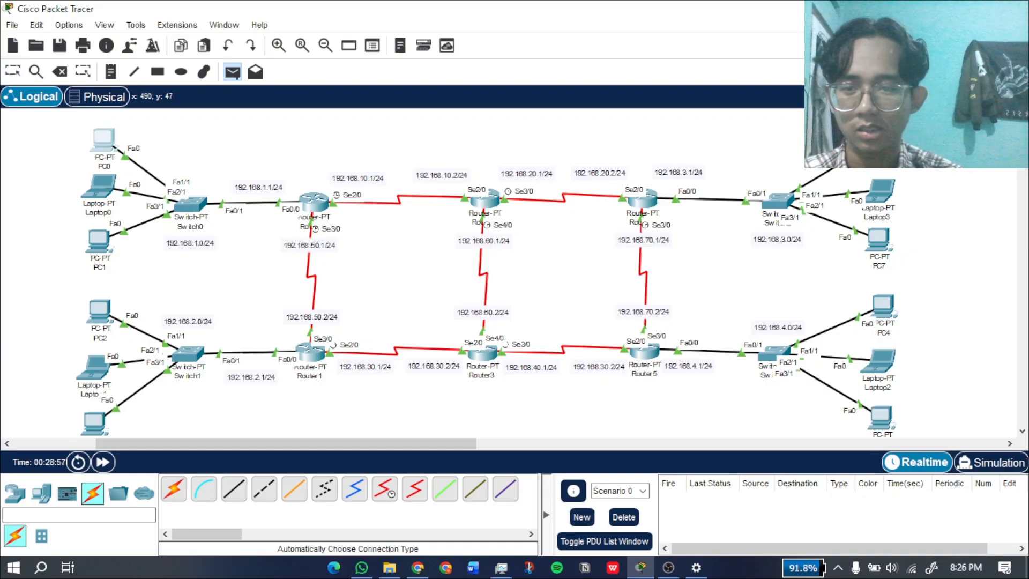
left_click(103, 138)
left_click(100, 310)
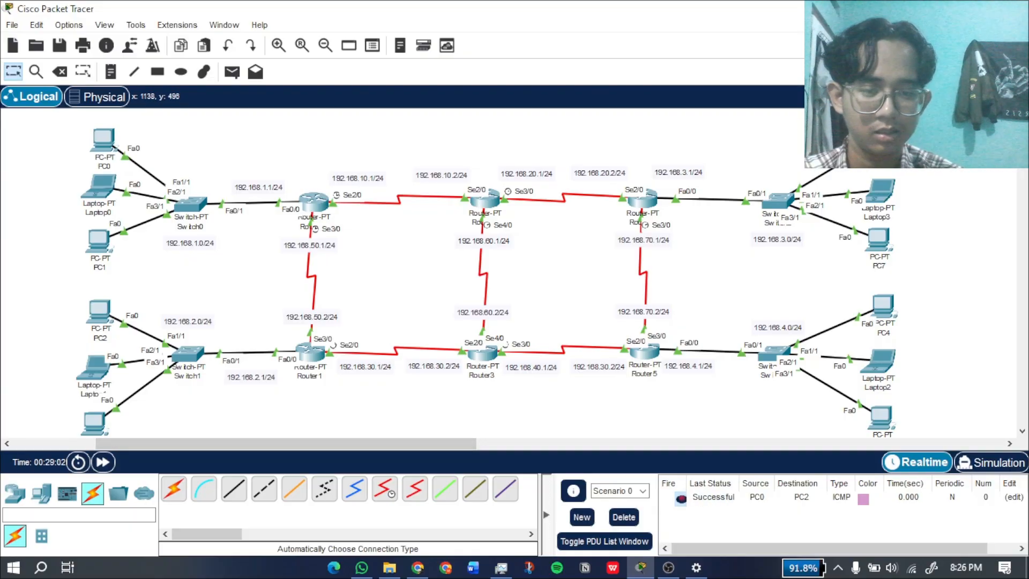
Send a simple PDU from PC0 to PC6 in the 192.168.3.0/24 LAN and fire it again.
left_click(232, 72)
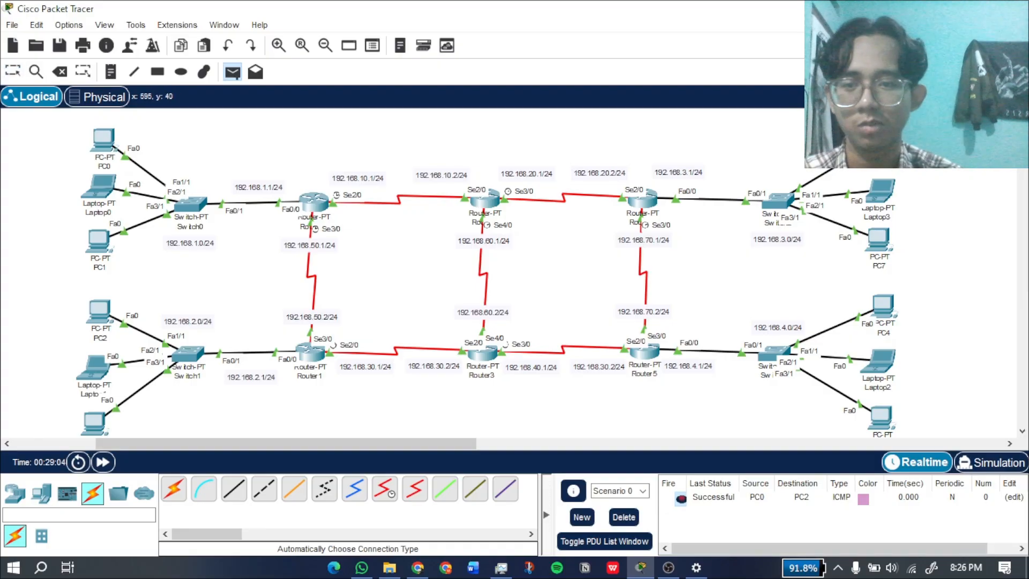
left_click(883, 141)
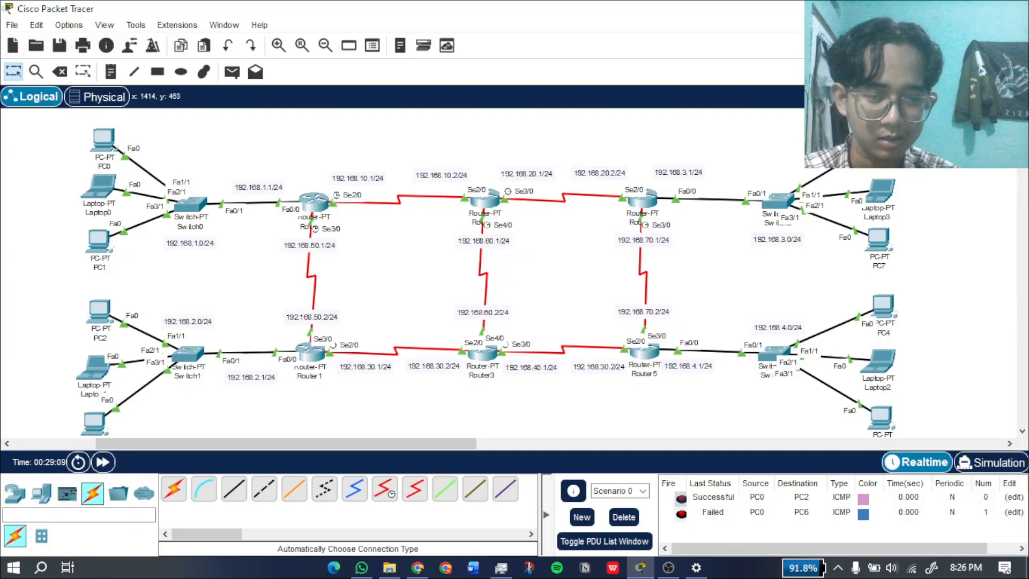
double_click(681, 513)
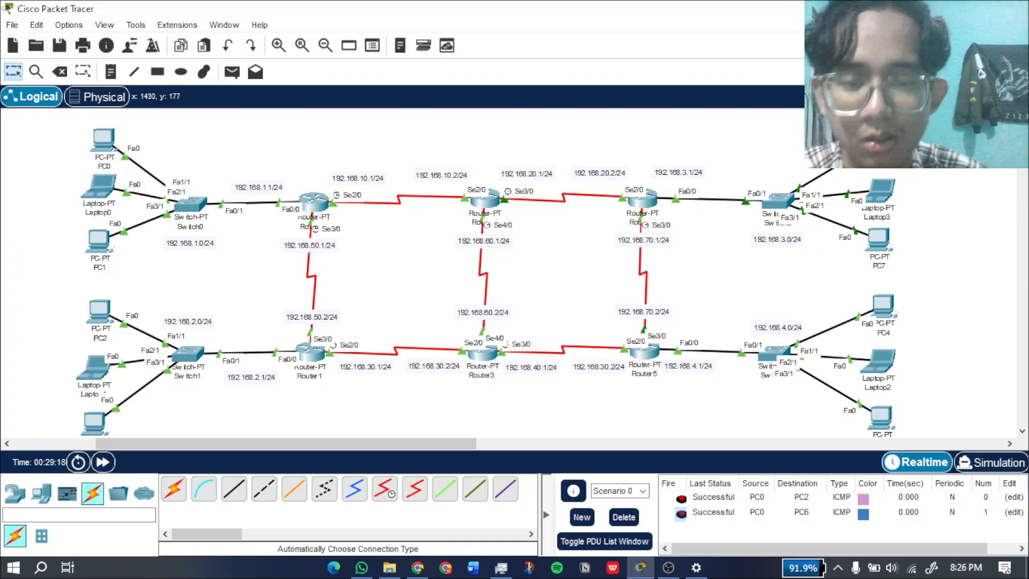
Send a simple PDU from PC0 to Laptop2 to test the route to the 192.168.4.0/24 LAN.
left_click(232, 72)
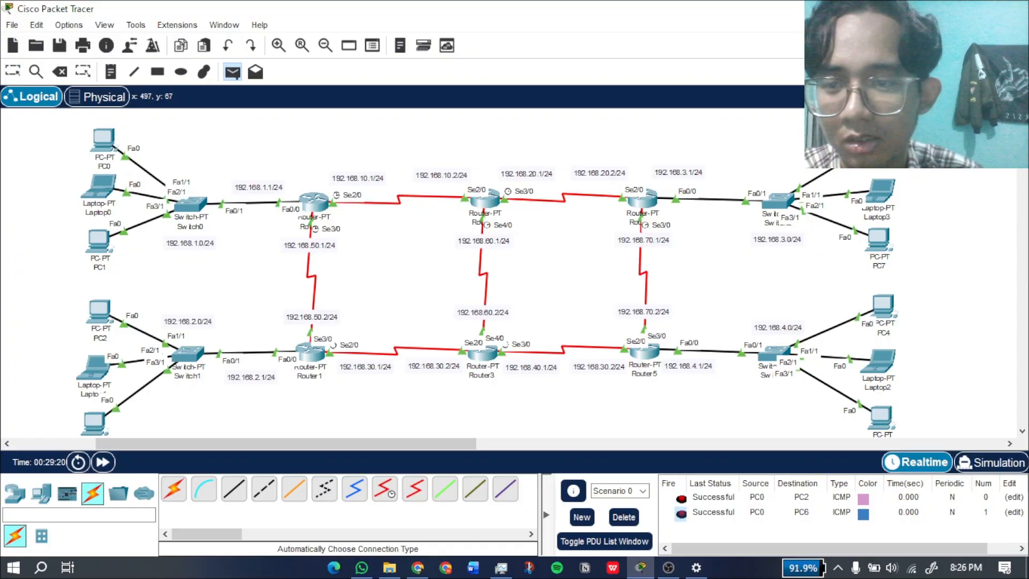
left_click(103, 140)
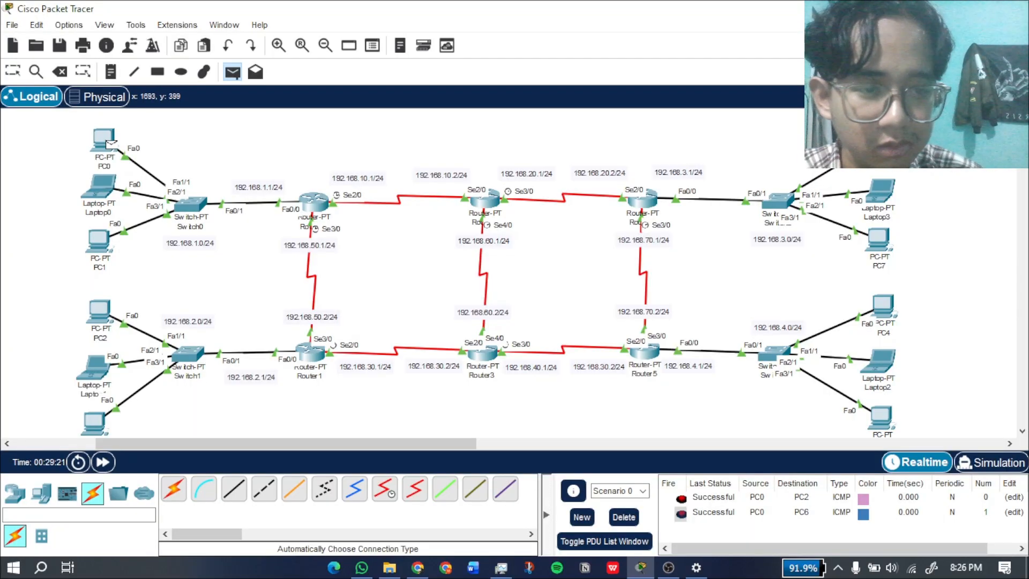
left_click(877, 363)
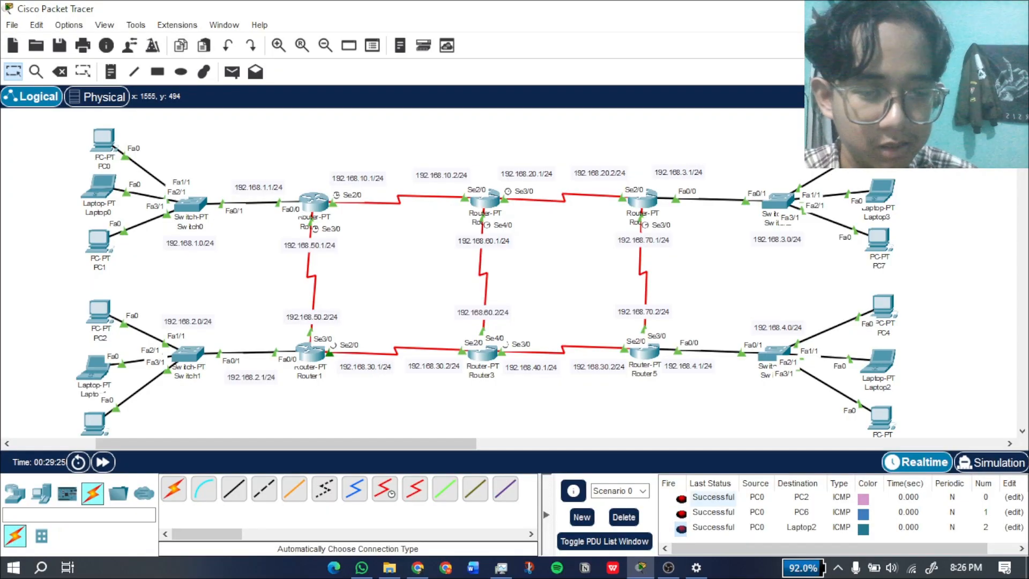
Clear the test PDUs of Scenario 0 and send a simple PDU from Laptop1 to PC0.
left_click(624, 517)
left_click(232, 71)
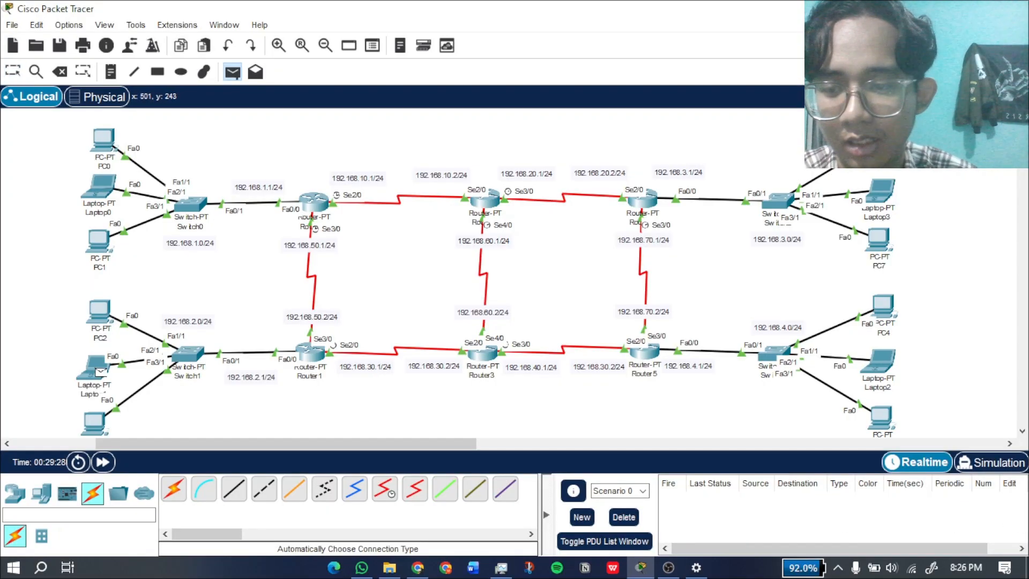
left_click(105, 137)
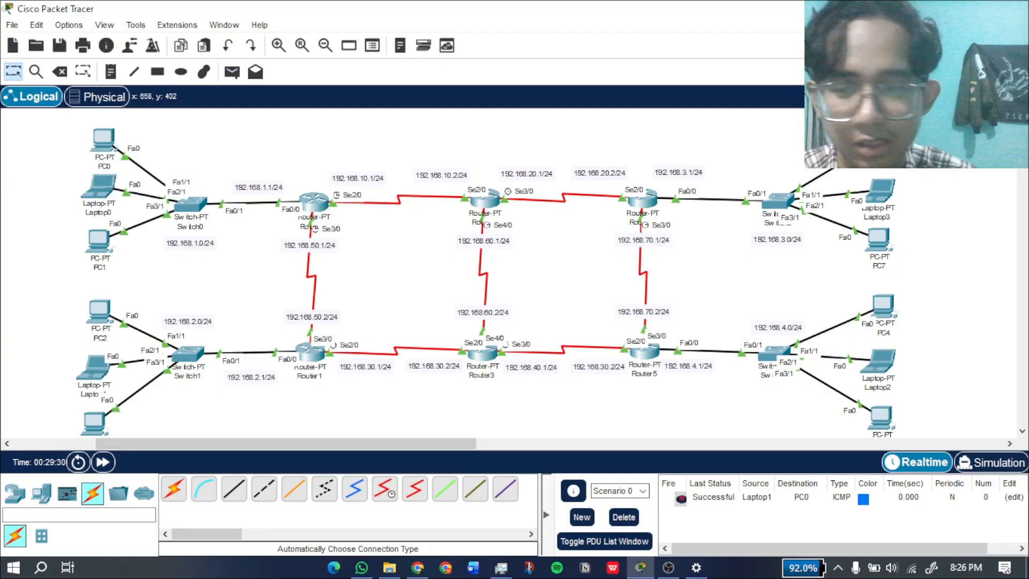
Send a simple PDU from PC3 in the 192.168.2.0/24 LAN to PC6 in the 192.168.3.0/24 LAN.
key("p")
left_click(95, 422)
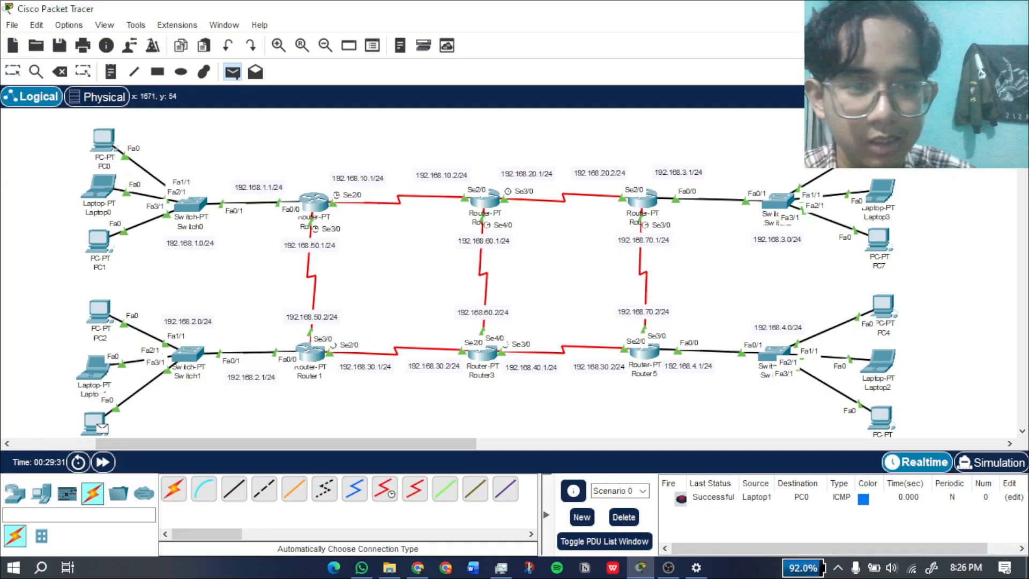
left_click(882, 141)
Send a simple PDU from PC2 in the 192.168.2.0/24 LAN to Laptop2 in the 192.168.4.0/24 LAN.
key("p")
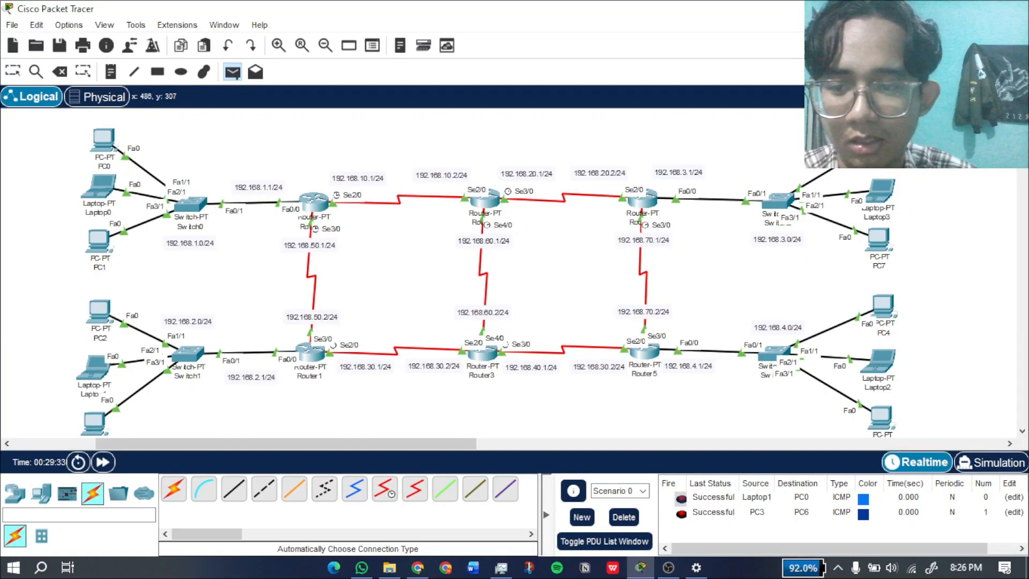
left_click(99, 311)
left_click(878, 362)
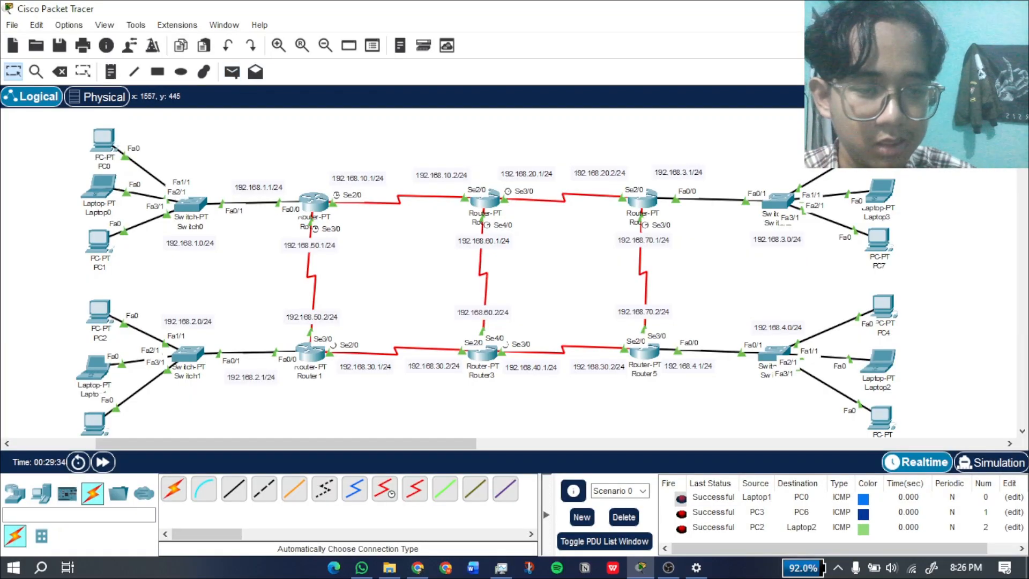
Clear the test PDUs of Scenario 0 and send a simple PDU from PC6 to PC0.
left_click(624, 517)
key("p")
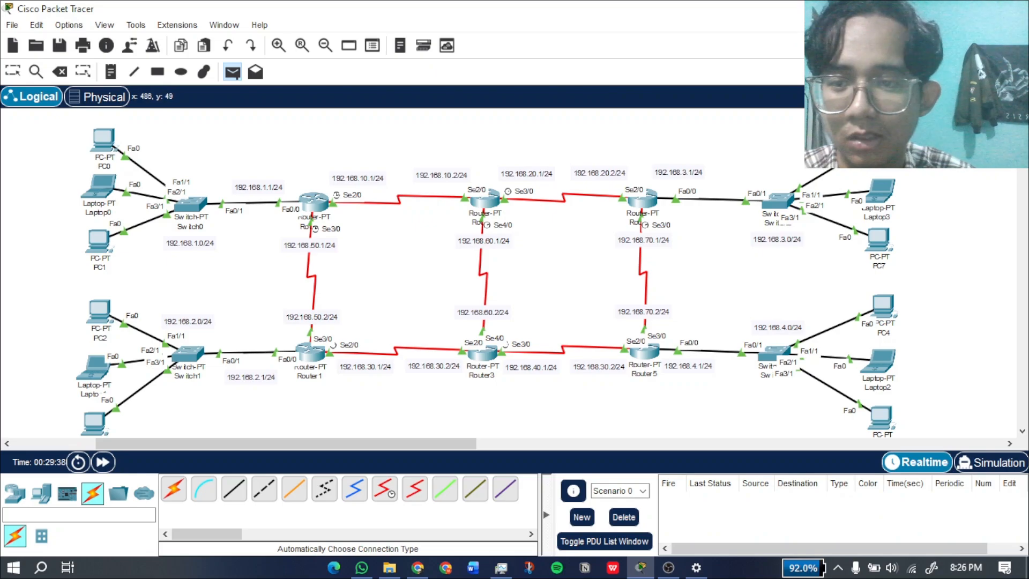
left_click(104, 138)
Send simple PDUs from PC7 in the 192.168.3.0/24 LAN to Laptop1 and to Laptop2.
key("p")
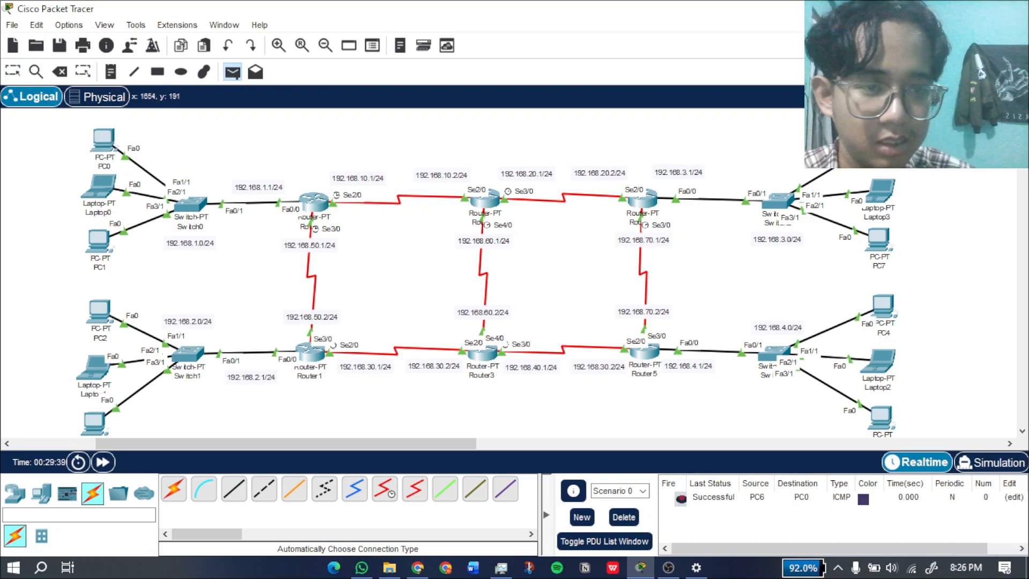
left_click(98, 369)
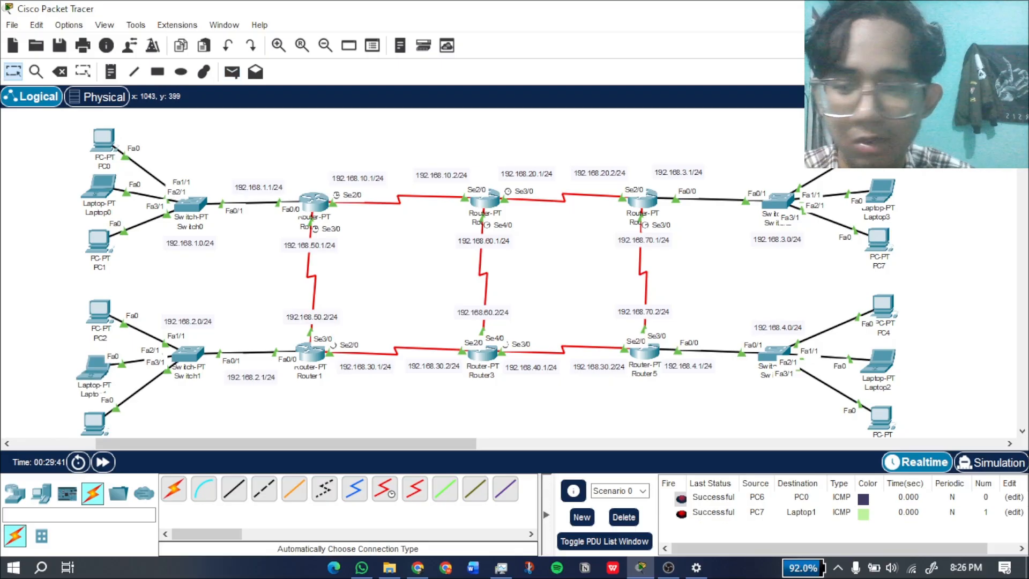
key("p")
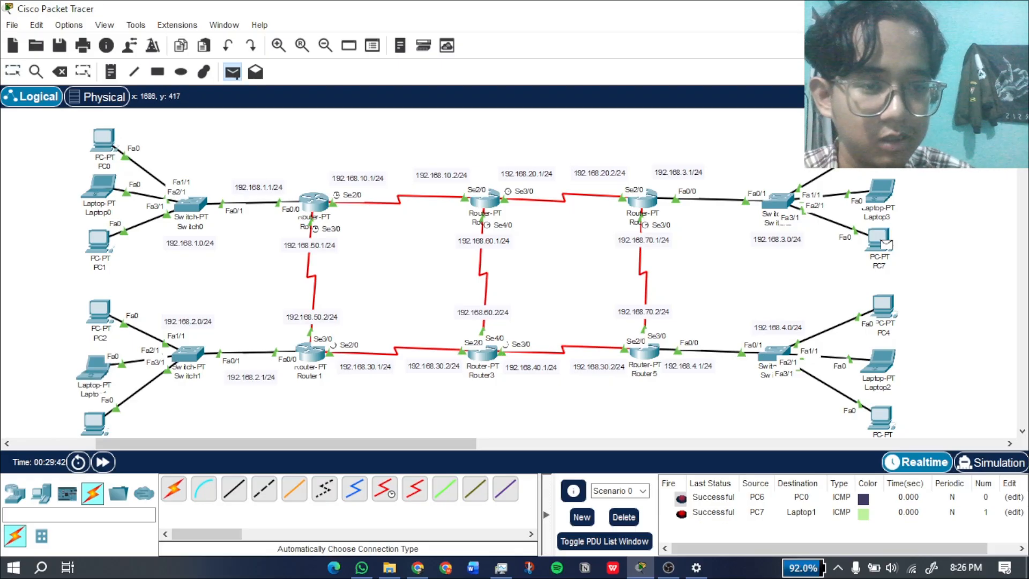
left_click(878, 362)
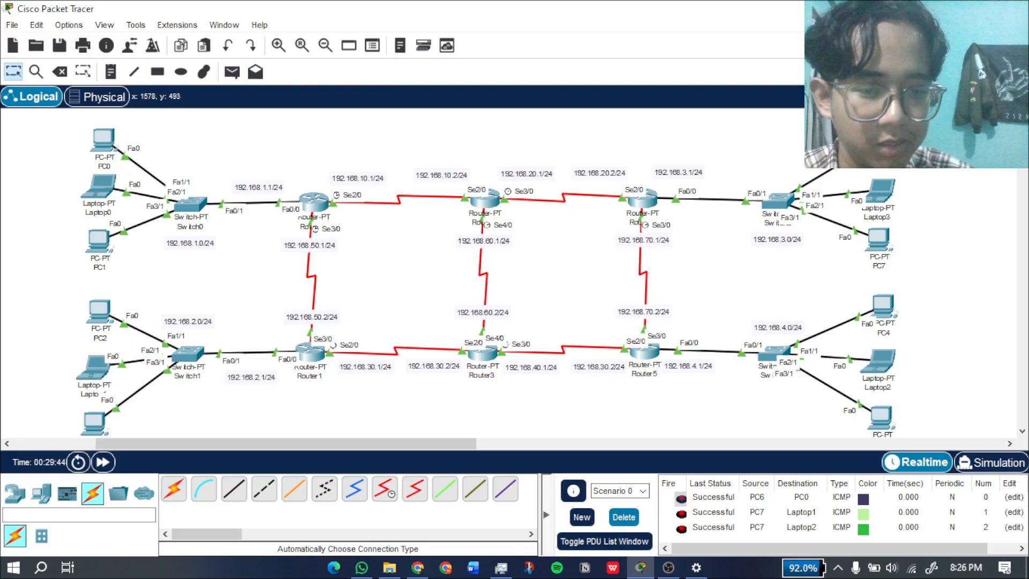
Clear the test PDUs of Scenario 0 and send a simple PDU from PC4 to PC0.
left_click(624, 517)
key("p")
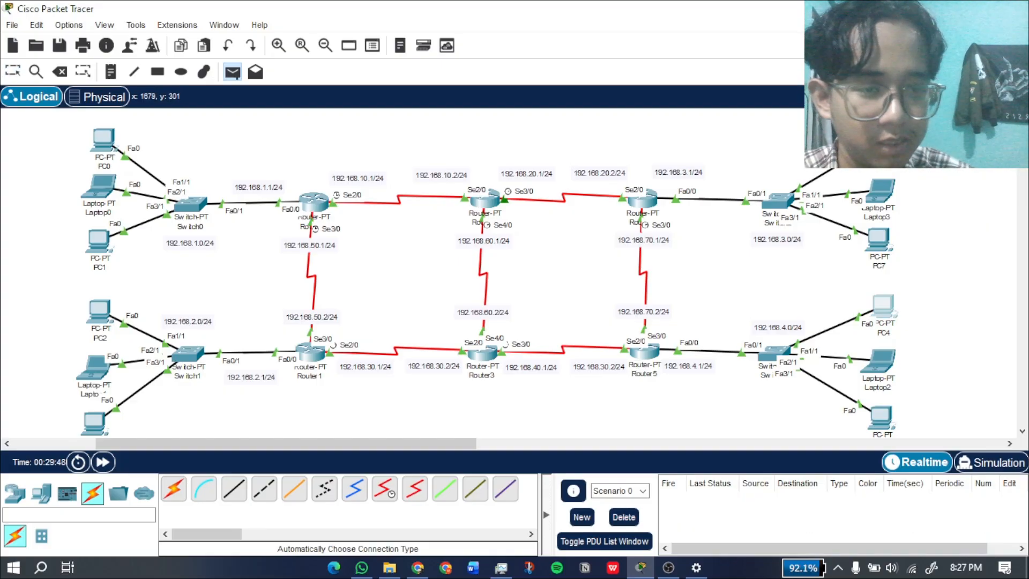
left_click(883, 305)
left_click(103, 138)
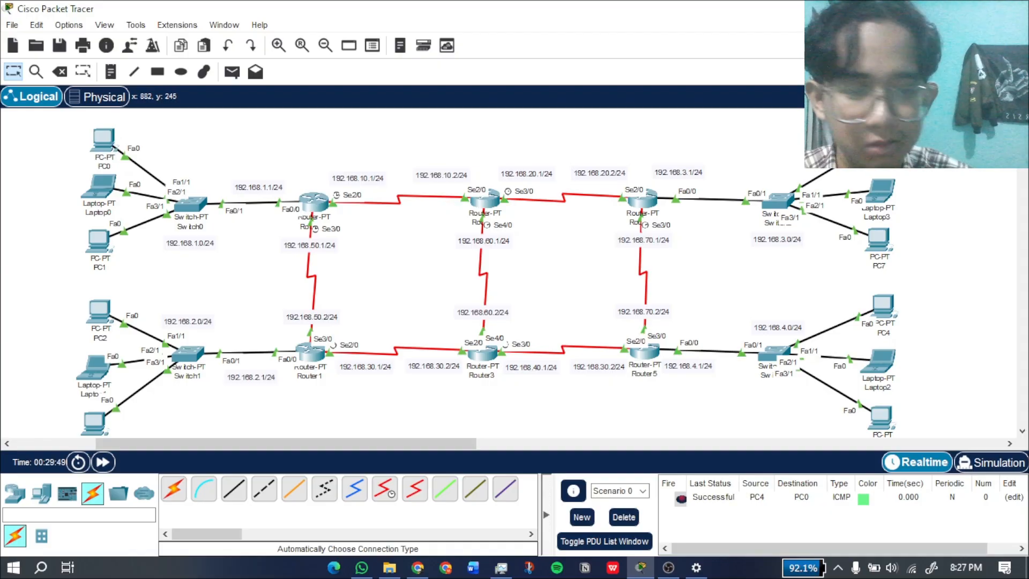
Send a simple PDU from PC4 in the 192.168.4.0/24 LAN to Laptop1 in the 192.168.2.0/24 LAN.
left_click(883, 307)
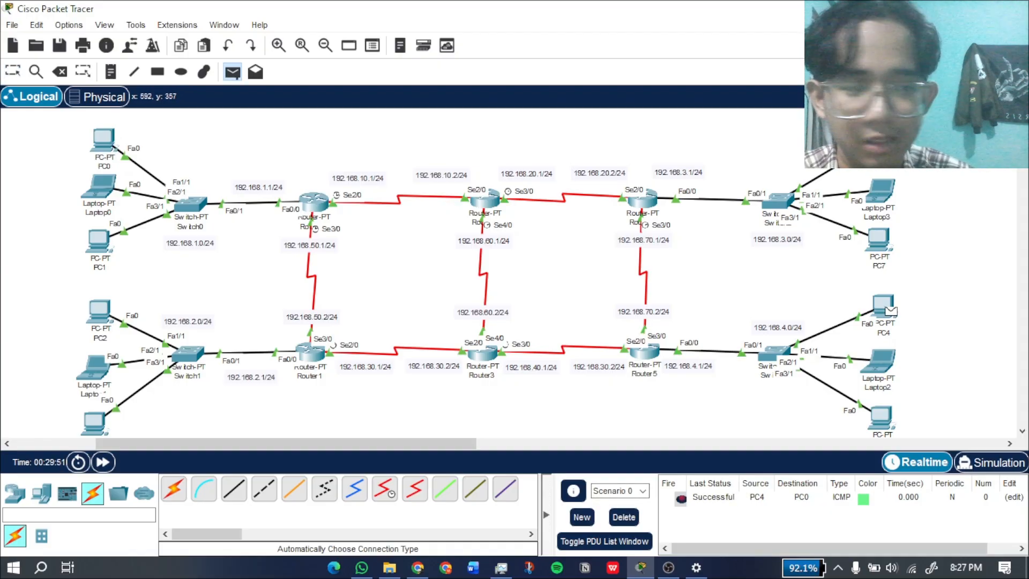
left_click(93, 369)
key("Escape")
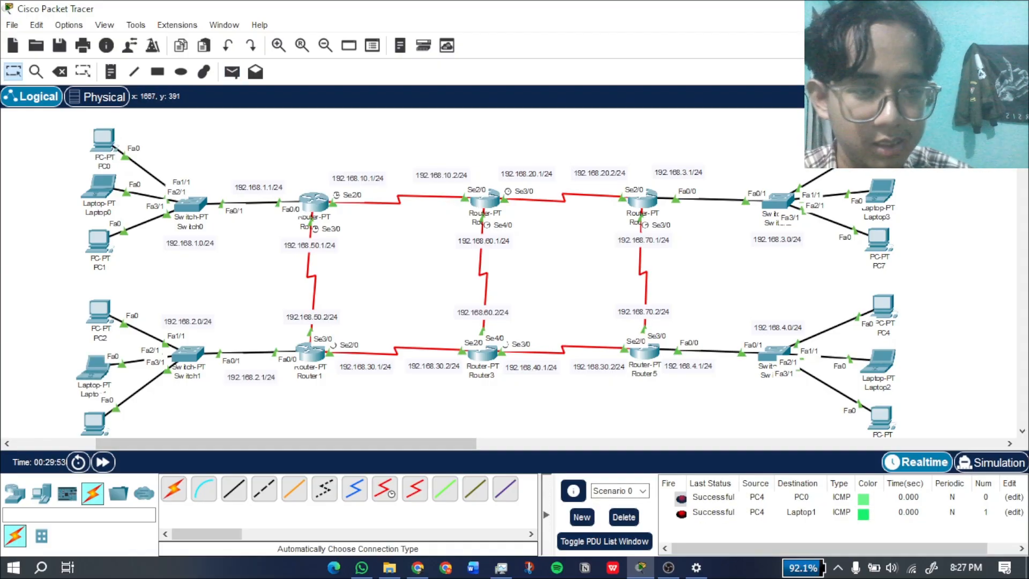
Send a simple PDU from Laptop2 in the 192.168.4.0/24 LAN to Laptop3 in the 192.168.3.0/24 LAN and fire it again.
key("p")
left_click(884, 366)
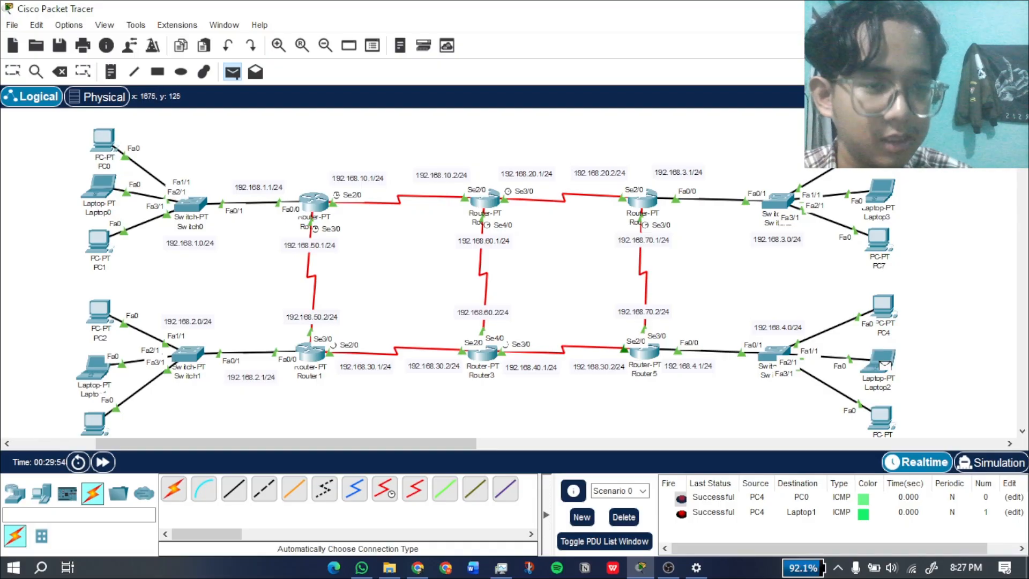
left_click(880, 192)
key("Escape")
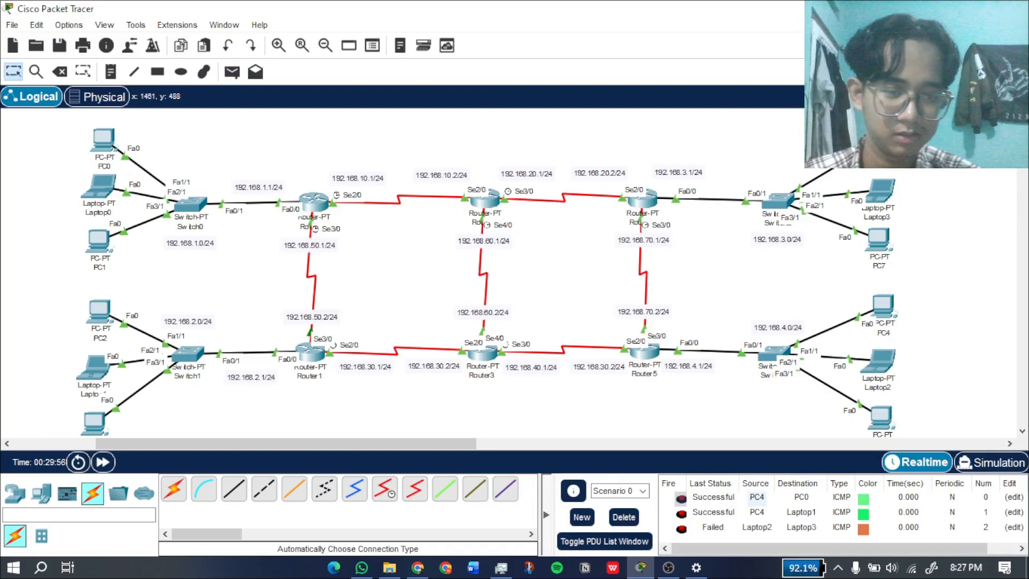
double_click(681, 529)
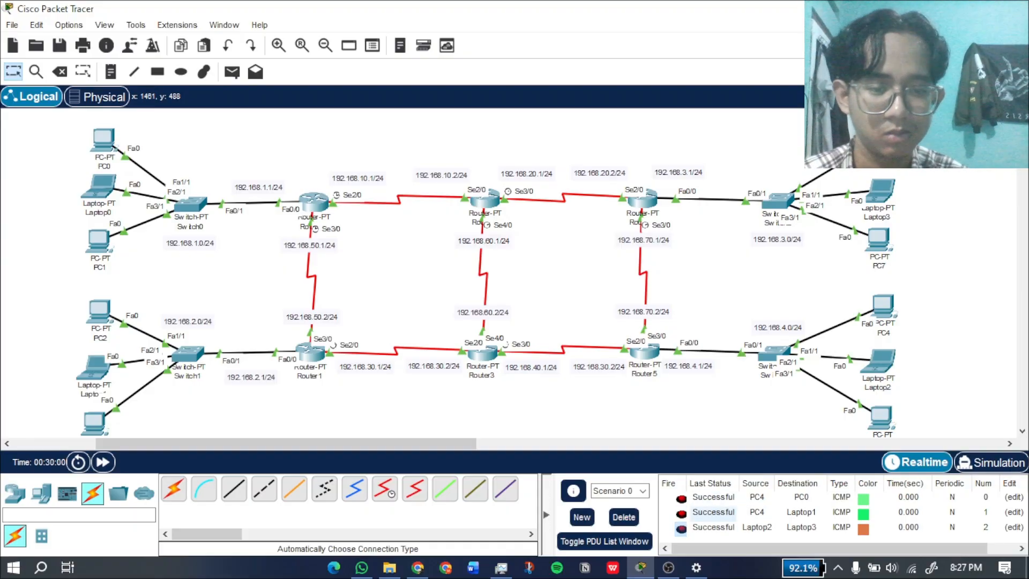
Clear all test PDUs of Scenario 0 from the PDU list.
left_click(624, 518)
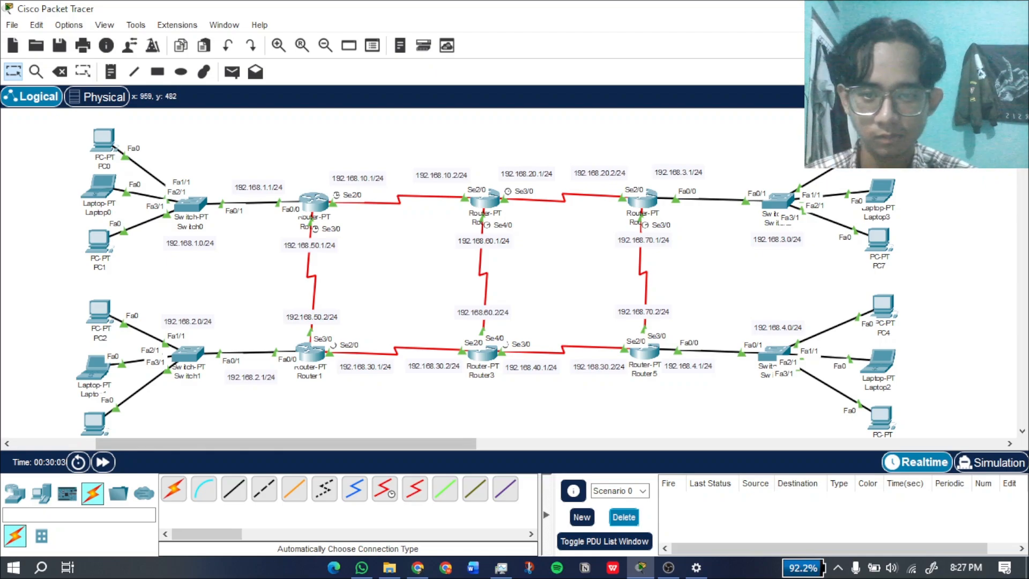
left_click_drag(465, 444, 458, 443)
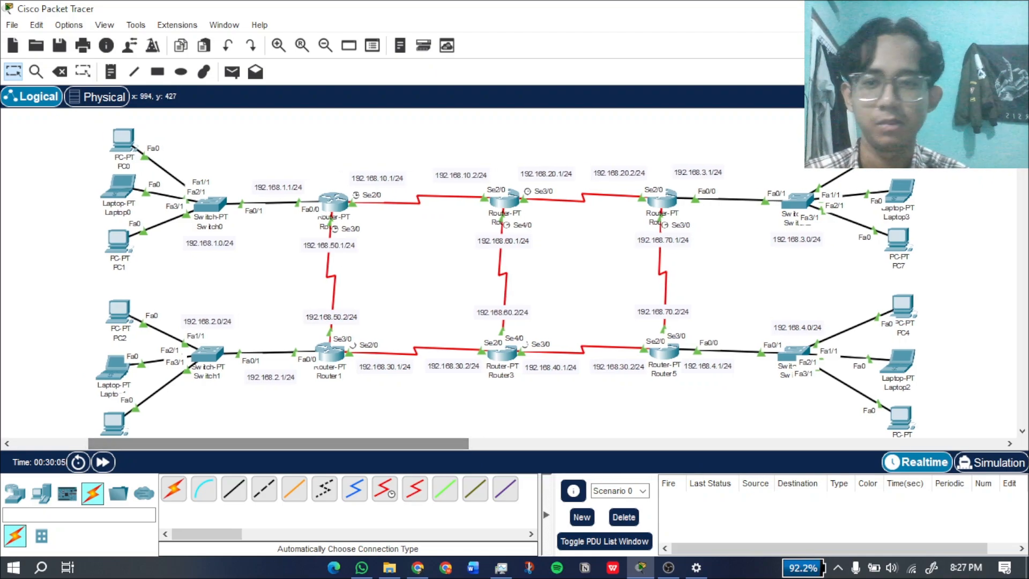
scroll(547, 393, "down", 1)
scroll(507, 280, "up", 1)
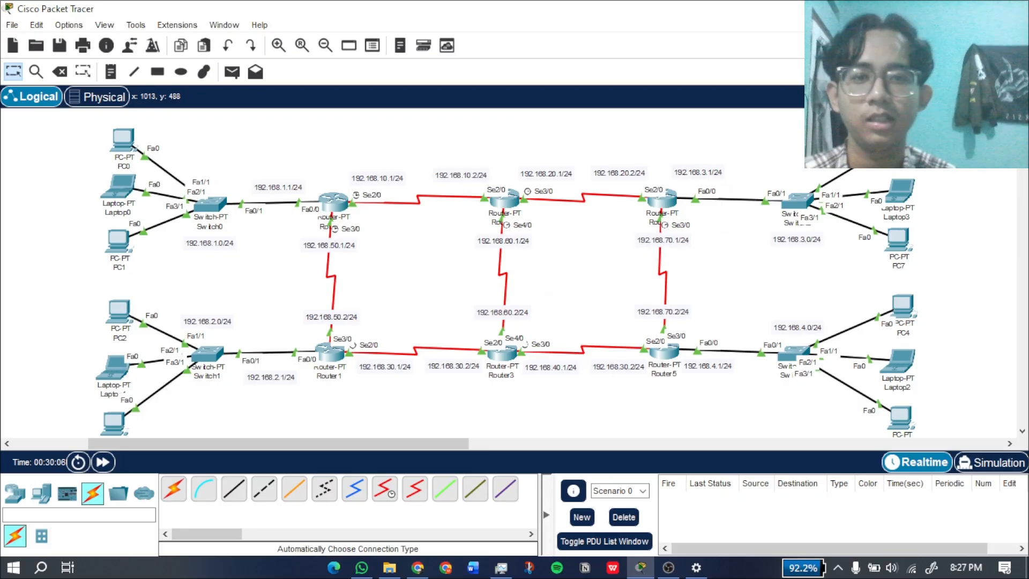